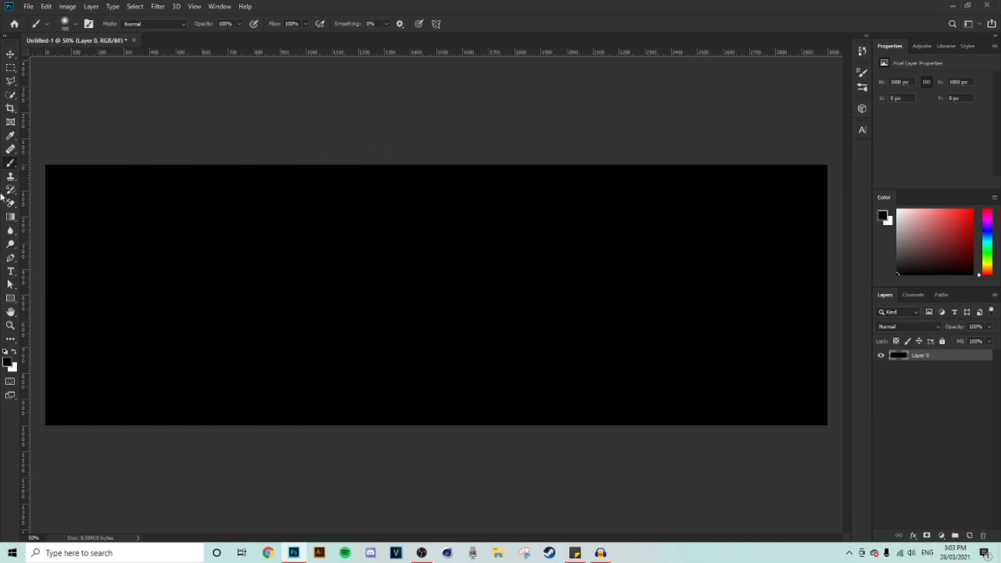
Activate the Custom Shape tool and choose the striped SF-style logo from the shape library
{"action": "left_click", "coordinate": [9, 297]}
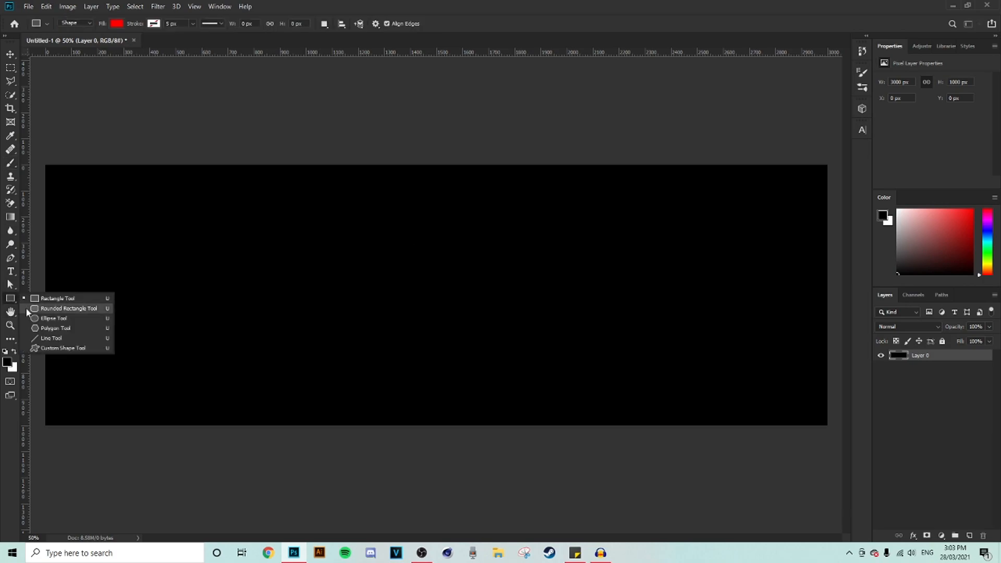
{"action": "left_click", "coordinate": [52, 348]}
{"action": "left_click", "coordinate": [411, 26]}
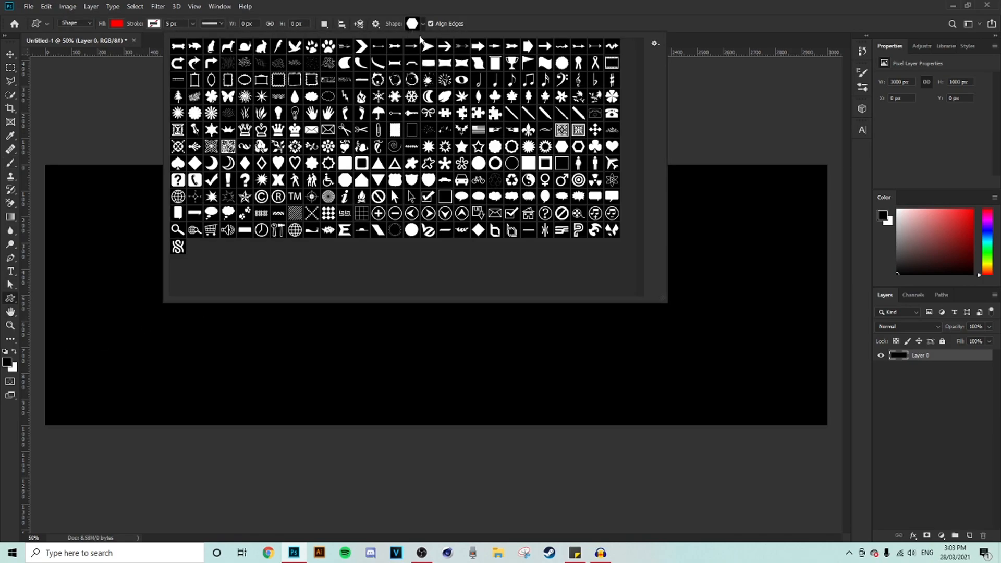
{"action": "left_click", "coordinate": [561, 230]}
{"action": "left_click", "coordinate": [134, 358]}
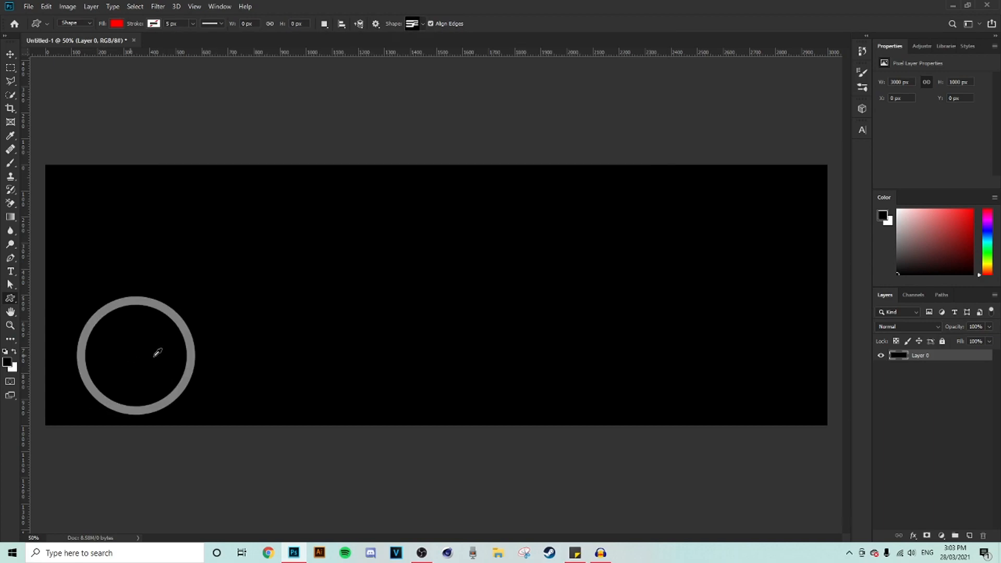
Set the shape fill to white and draw the logo on the black canvas, about 612 px wide by 332 px high
{"action": "left_click", "coordinate": [117, 24]}
{"action": "left_click", "coordinate": [101, 77]}
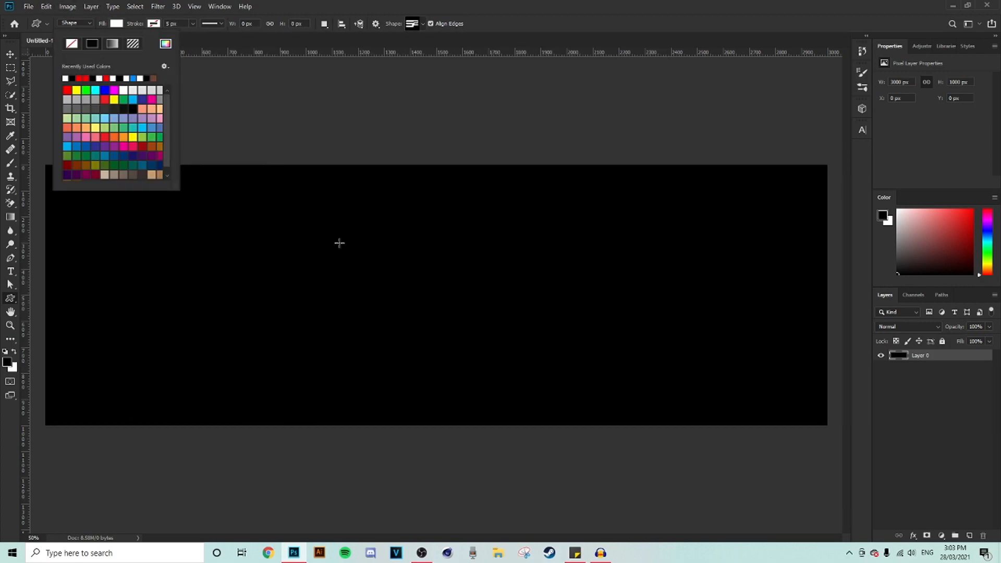
{"action": "left_click", "coordinate": [300, 233]}
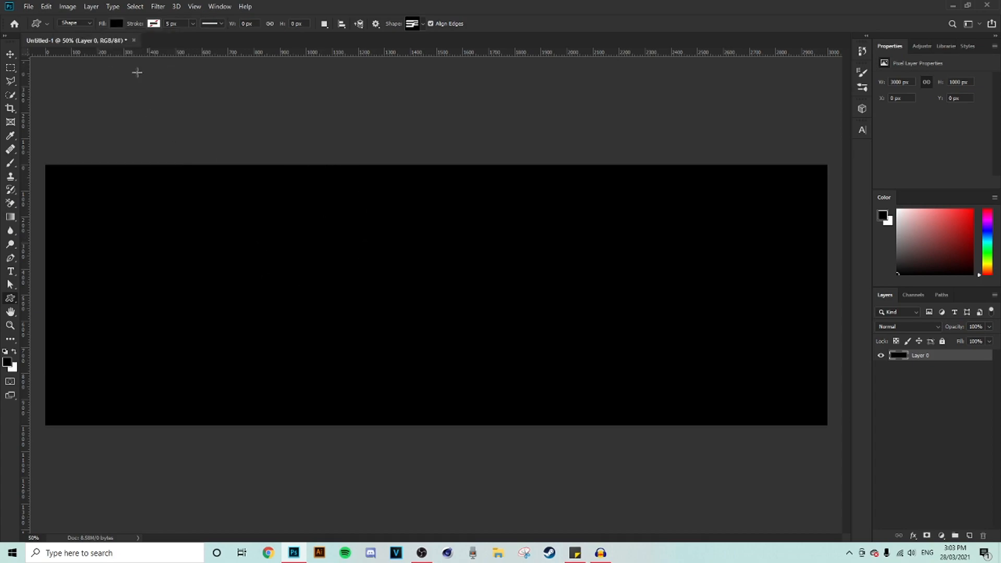
{"action": "left_click", "coordinate": [113, 28]}
{"action": "left_click", "coordinate": [125, 86]}
{"action": "left_click", "coordinate": [289, 290]}
{"action": "left_click_drag", "start_coordinate": [290, 290], "coordinate": [487, 203]}
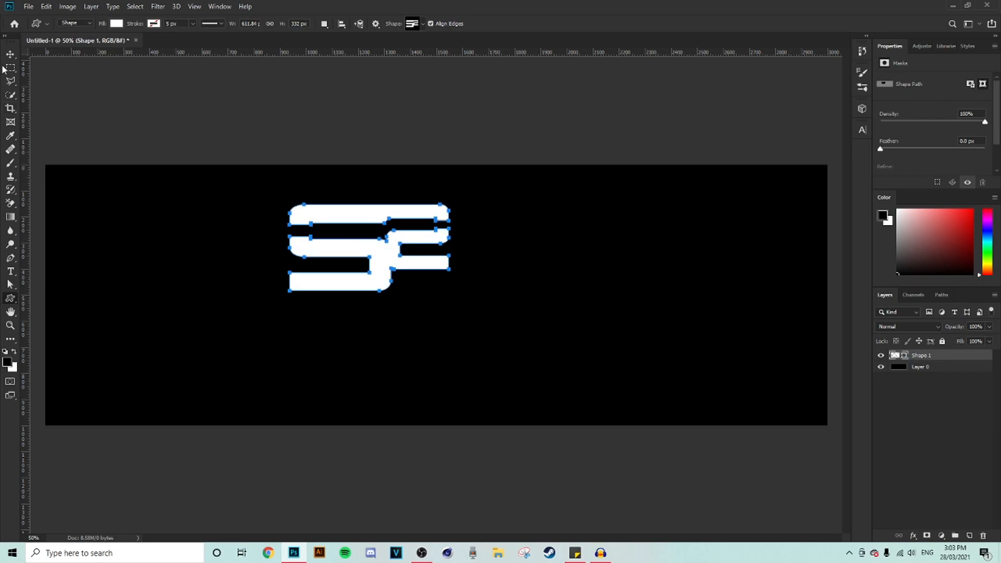
Scale the white logo down and move it into the left part of the canvas, about halfway down
{"action": "left_click", "coordinate": [10, 53]}
{"action": "left_click_drag", "start_coordinate": [370, 252], "coordinate": [290, 305]}
{"action": "left_click_drag", "start_coordinate": [369, 299], "coordinate": [334, 298]}
{"action": "left_click_drag", "start_coordinate": [283, 308], "coordinate": [230, 305]}
{"action": "left_click", "coordinate": [10, 67]}
Switch to Chrome and search Google for the Soar Gaming logo
{"action": "left_click", "coordinate": [268, 553]}
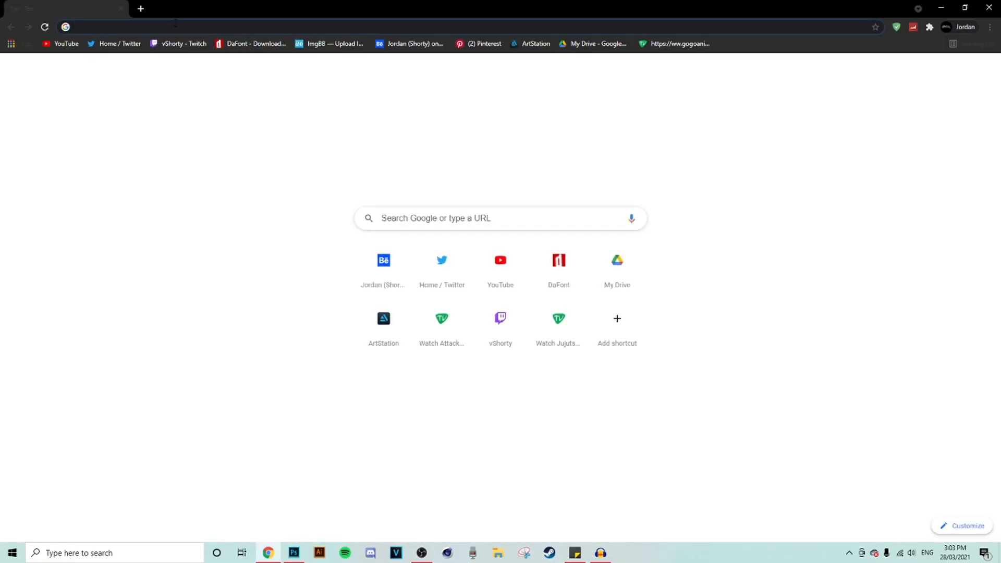
{"action": "left_click", "coordinate": [175, 22]}
{"action": "type", "text": "soar gam,ing logo"}
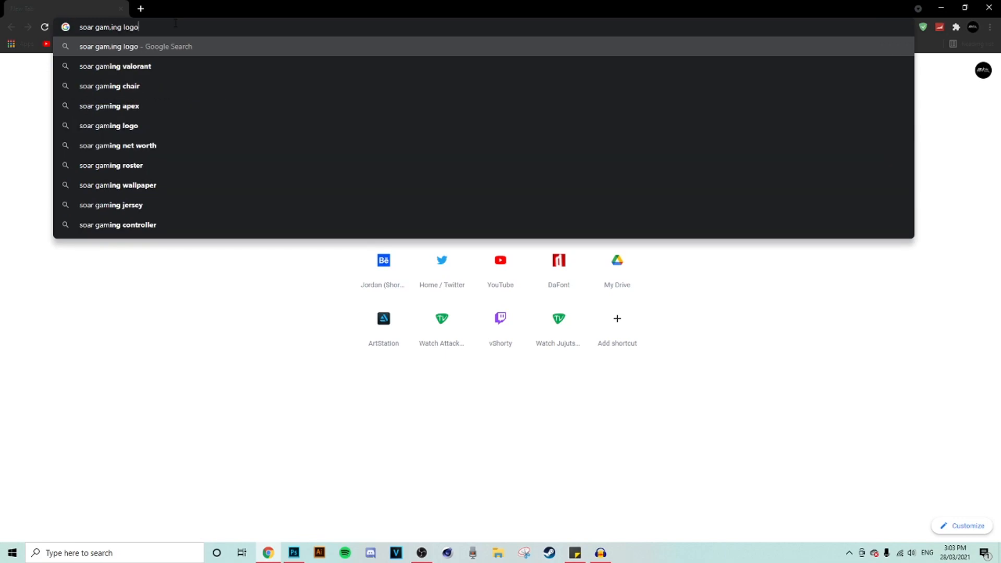
{"action": "key", "text": "Return"}
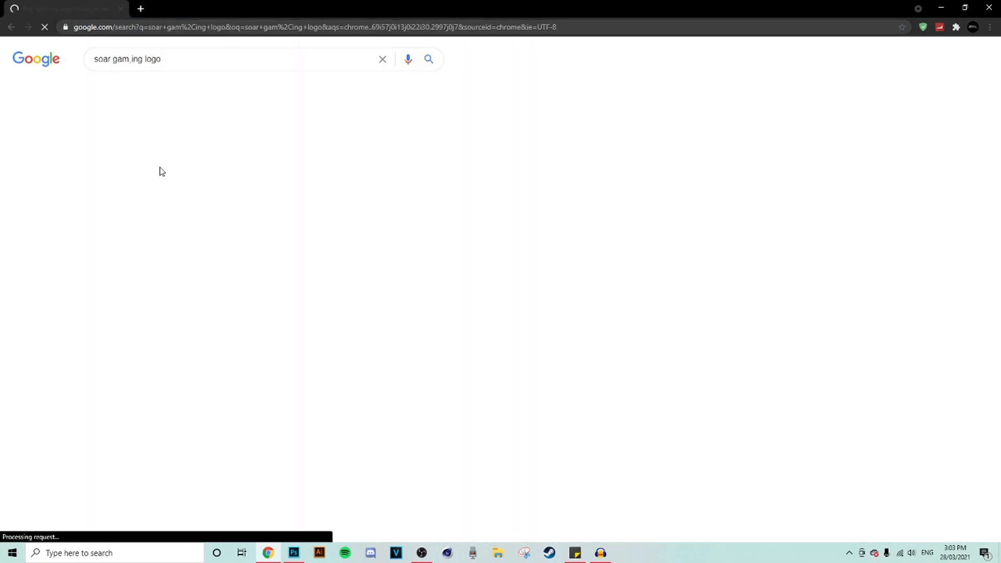
{"action": "left_click", "coordinate": [182, 135]}
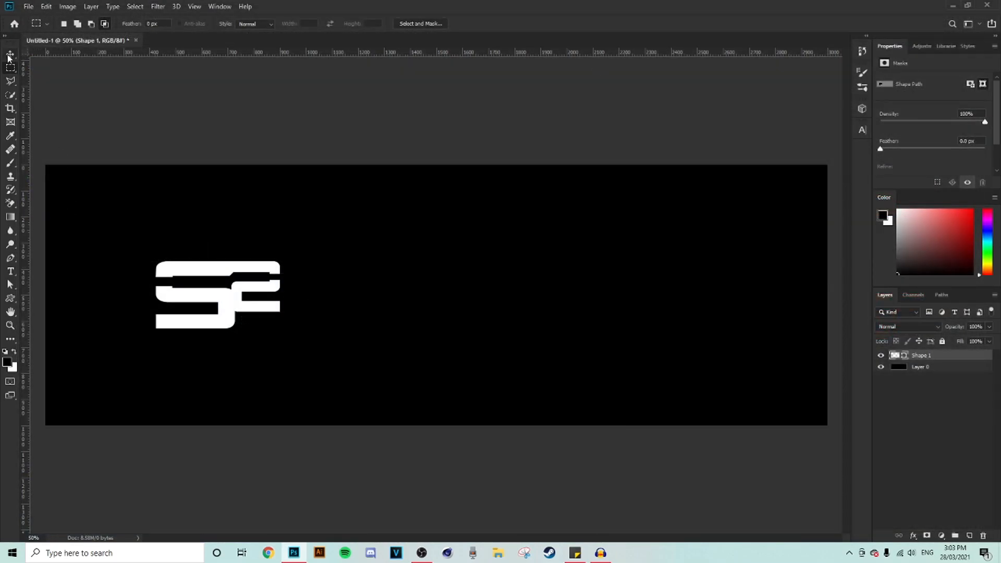
Return to Photoshop and shift the white logo slightly to the right on the canvas
{"action": "left_click", "coordinate": [9, 55]}
{"action": "left_click_drag", "start_coordinate": [240, 292], "coordinate": [264, 283]}
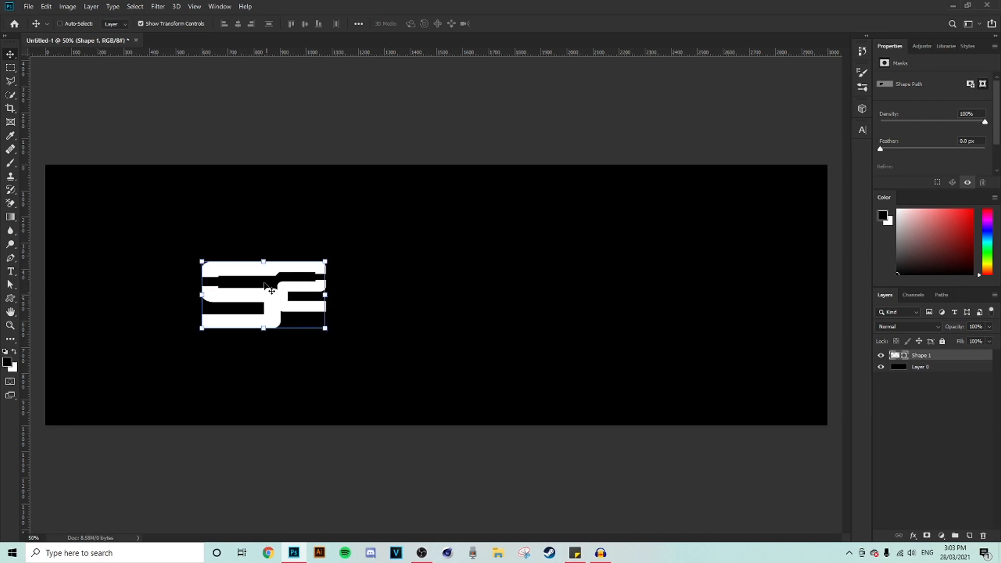
{"action": "left_click", "coordinate": [10, 69]}
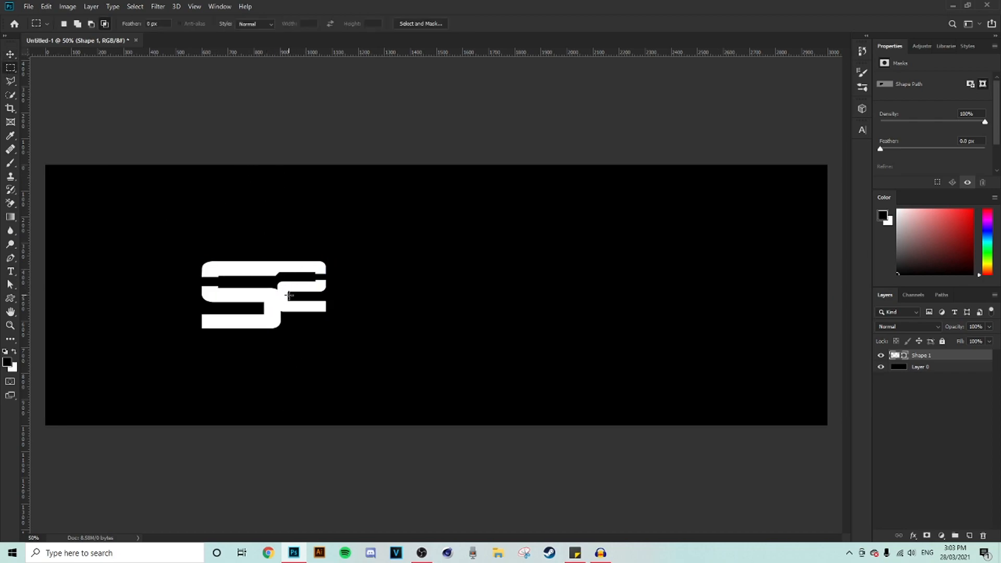
Set the foreground color to bright blue #00a8ff
{"action": "left_click", "coordinate": [10, 164]}
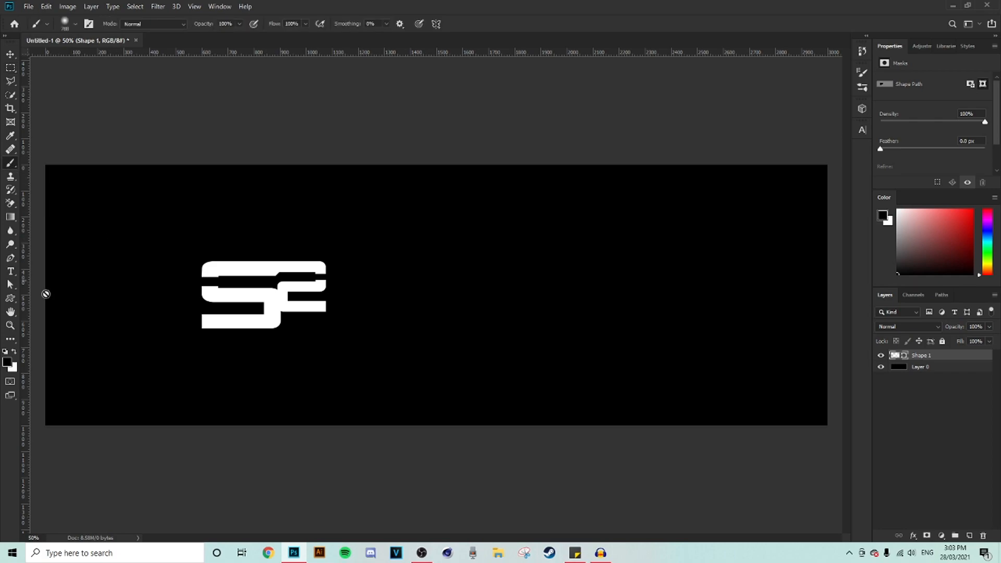
{"action": "left_click", "coordinate": [14, 352]}
{"action": "left_click", "coordinate": [7, 362]}
{"action": "left_click", "coordinate": [869, 425]}
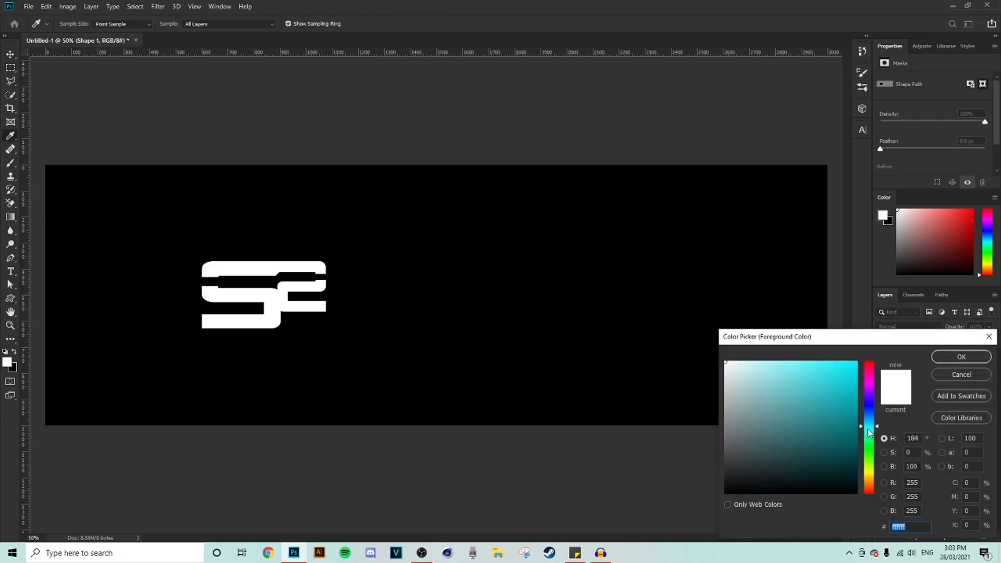
{"action": "left_click_drag", "start_coordinate": [868, 425], "coordinate": [875, 421]}
{"action": "left_click", "coordinate": [856, 410]}
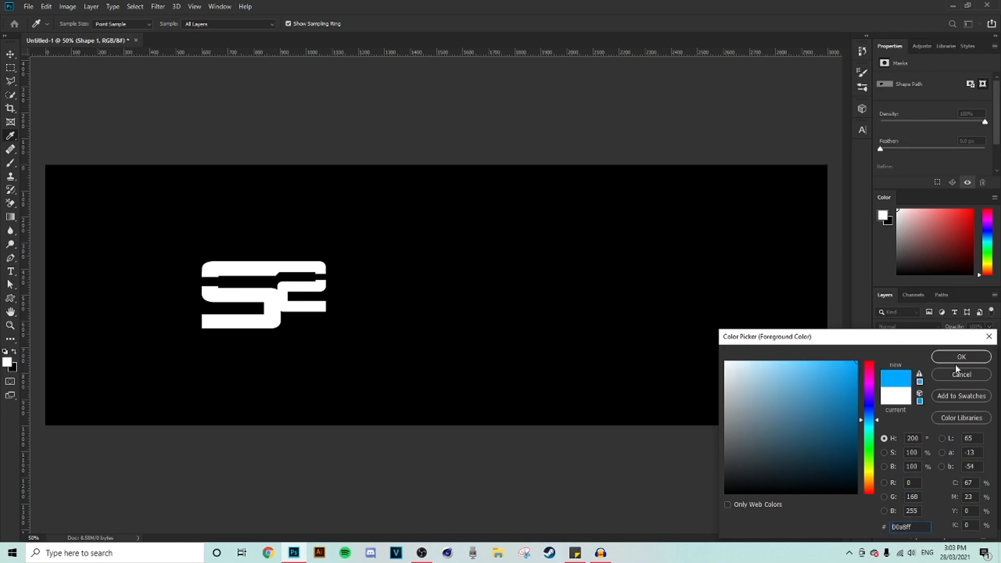
{"action": "left_click", "coordinate": [962, 356]}
Add a layer and fill a rectangle about 1.12 in by 0.32 in with blue near the canvas's upper-left corner
{"action": "left_click", "coordinate": [970, 535]}
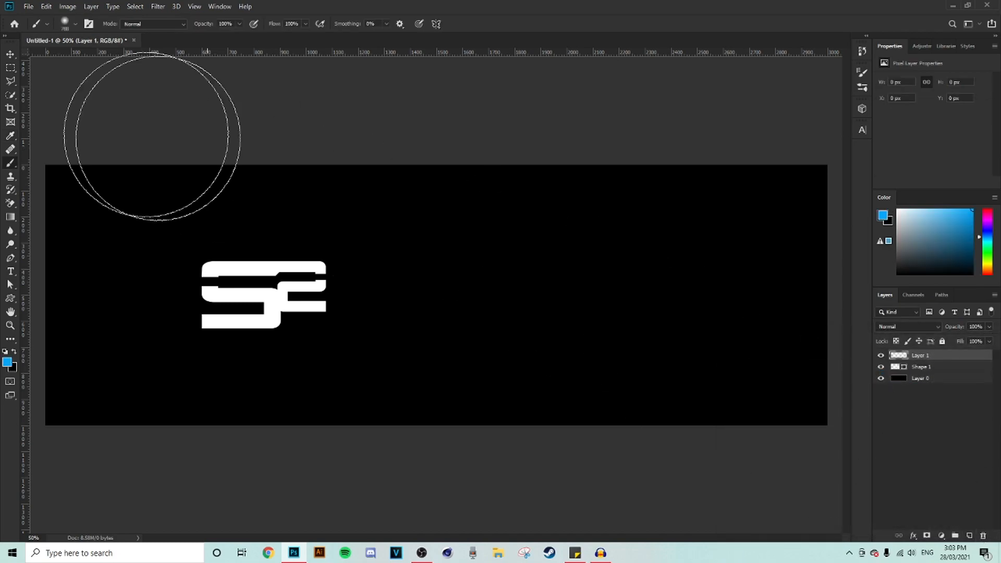
{"action": "key", "text": "m"}
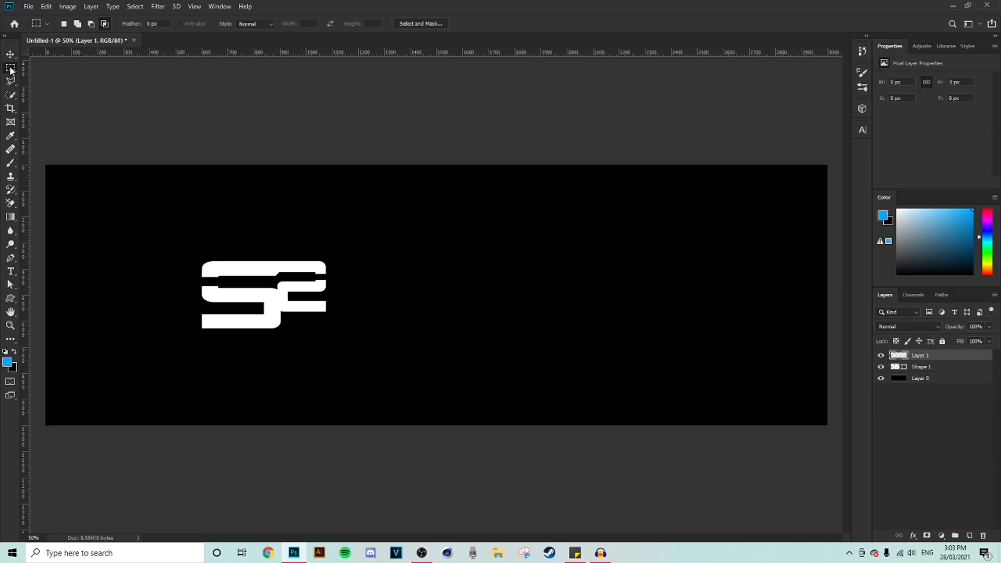
{"action": "left_click_drag", "start_coordinate": [61, 180], "coordinate": [148, 205]}
{"action": "key", "text": "alt+BackSpace"}
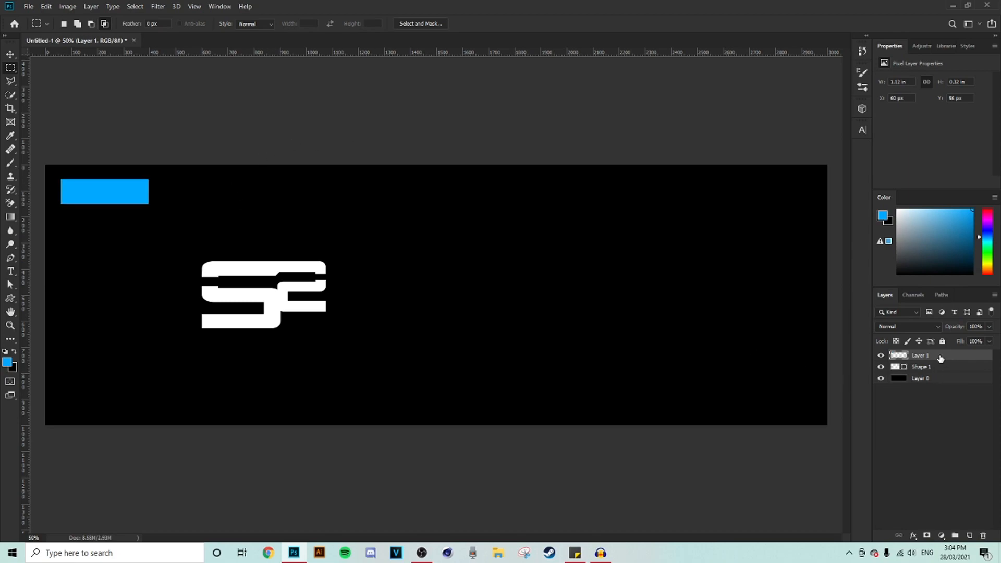
Duplicate the blue bar and place the copy directly below it at Y 200 px
{"action": "key", "text": "ctrl+j"}
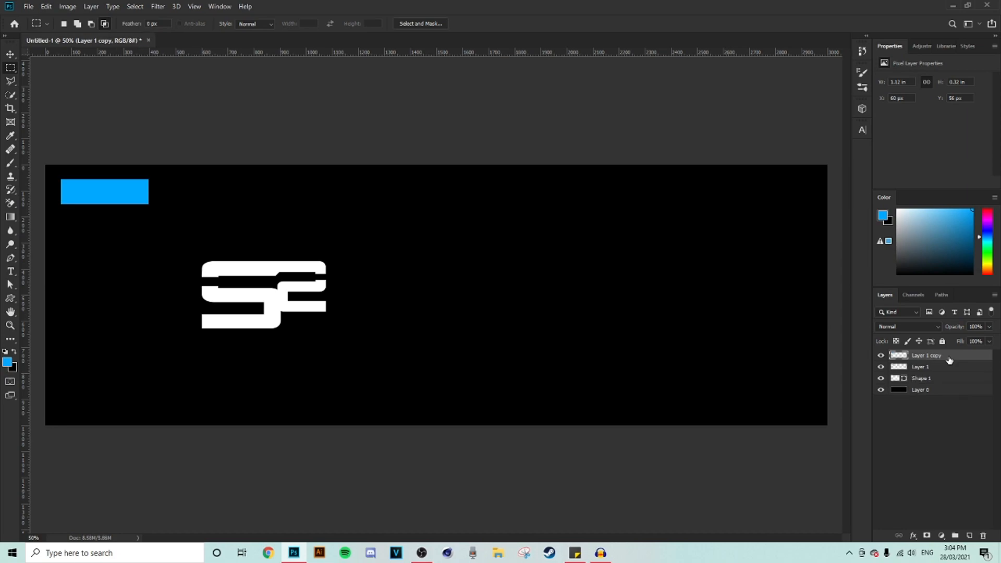
{"action": "left_click", "coordinate": [10, 53]}
{"action": "left_click_drag", "start_coordinate": [121, 198], "coordinate": [118, 234]}
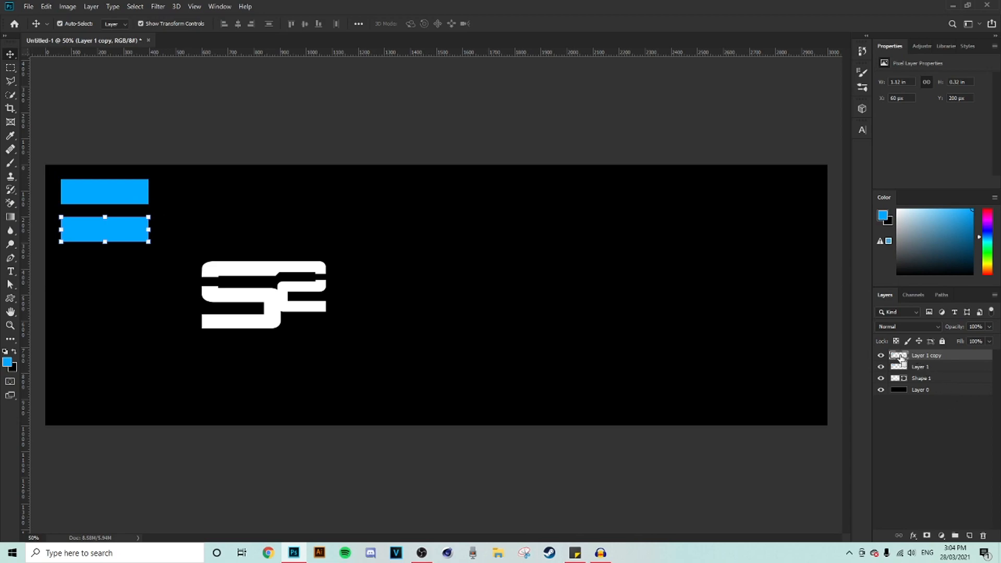
Recolor the second bar with purple #9a2bef as the foreground color
{"action": "left_click", "coordinate": [901, 358], "text": "ctrl"}
{"action": "left_click", "coordinate": [9, 69]}
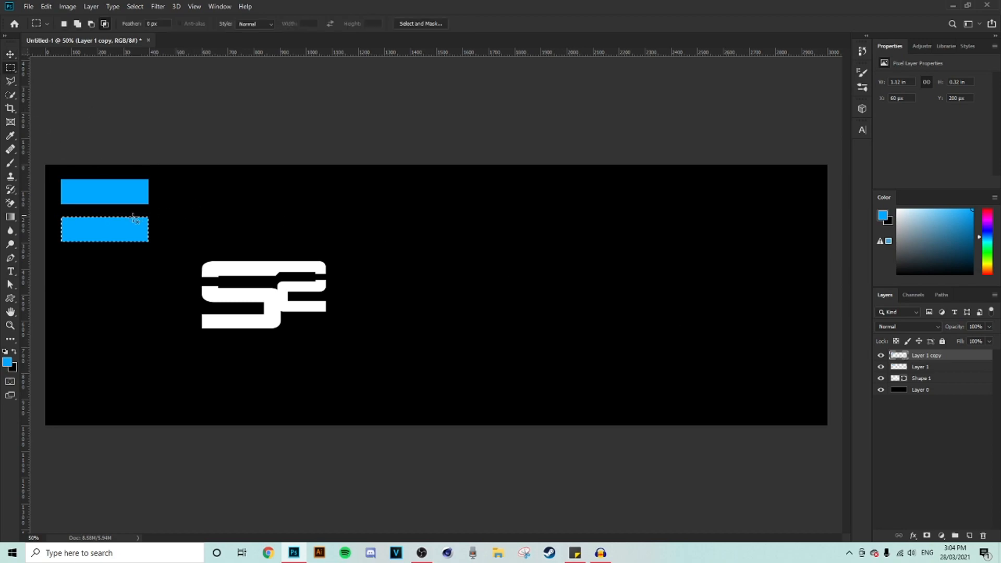
{"action": "left_click", "coordinate": [8, 363]}
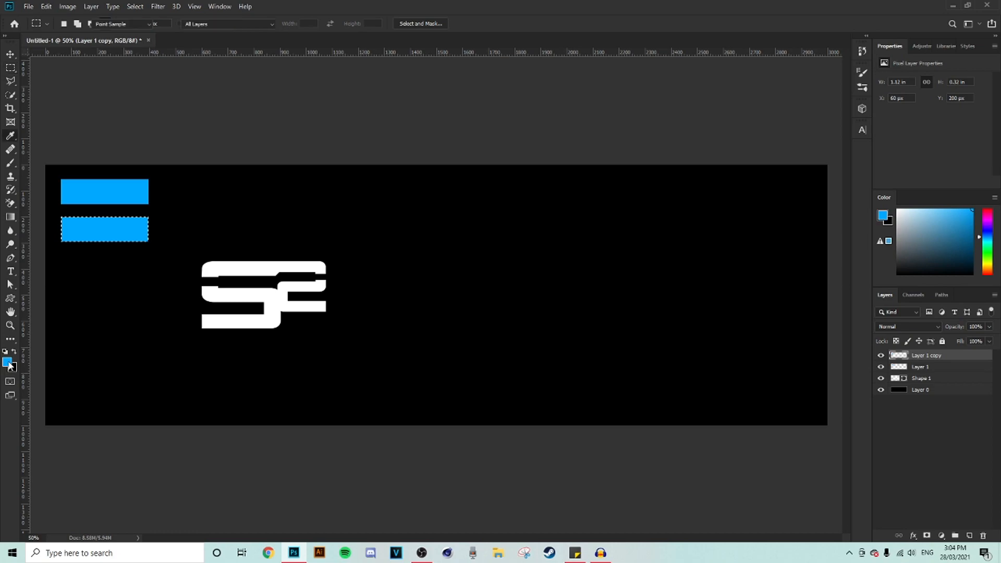
{"action": "mouse_move", "coordinate": [867, 418]}
{"action": "left_mouse_down"}
{"action": "mouse_move", "coordinate": [871, 393]}
{"action": "mouse_move", "coordinate": [835, 370]}
{"action": "left_mouse_up"}
{"action": "left_click", "coordinate": [838, 373]}
{"action": "left_click", "coordinate": [953, 359]}
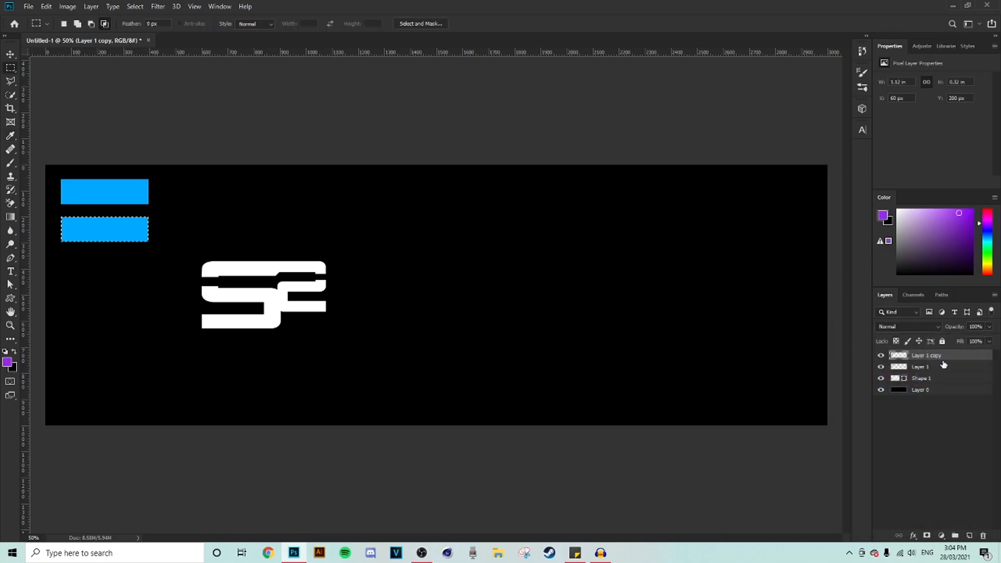
{"action": "key", "text": "alt+BackSpace"}
{"action": "key", "text": "ctrl+d"}
Duplicate the purple bar to add a third one below it at Y 344 px and fill the copy with turquoise #28f3c1
{"action": "left_click", "coordinate": [11, 55]}
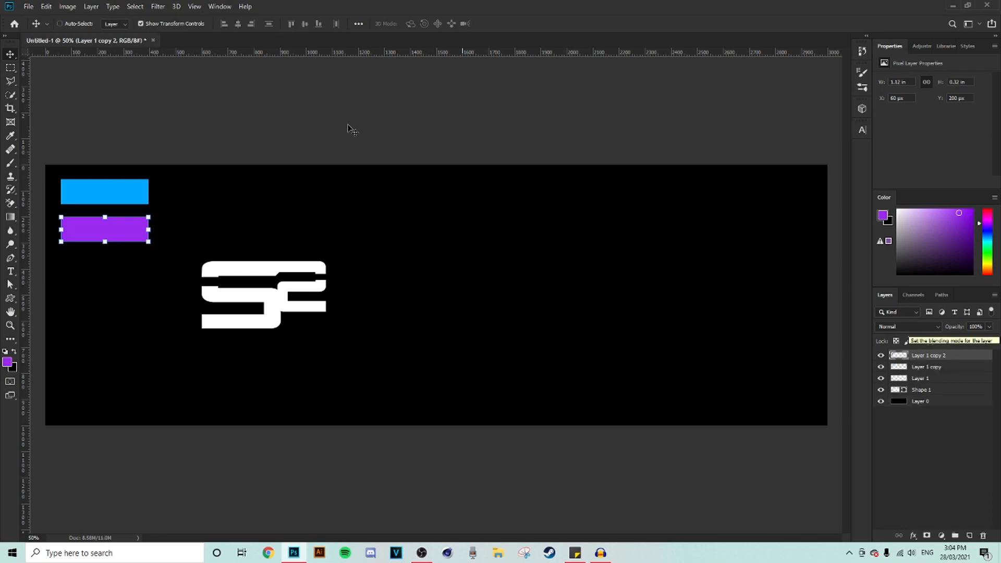
{"action": "left_click_drag", "start_coordinate": [137, 241], "coordinate": [129, 282]}
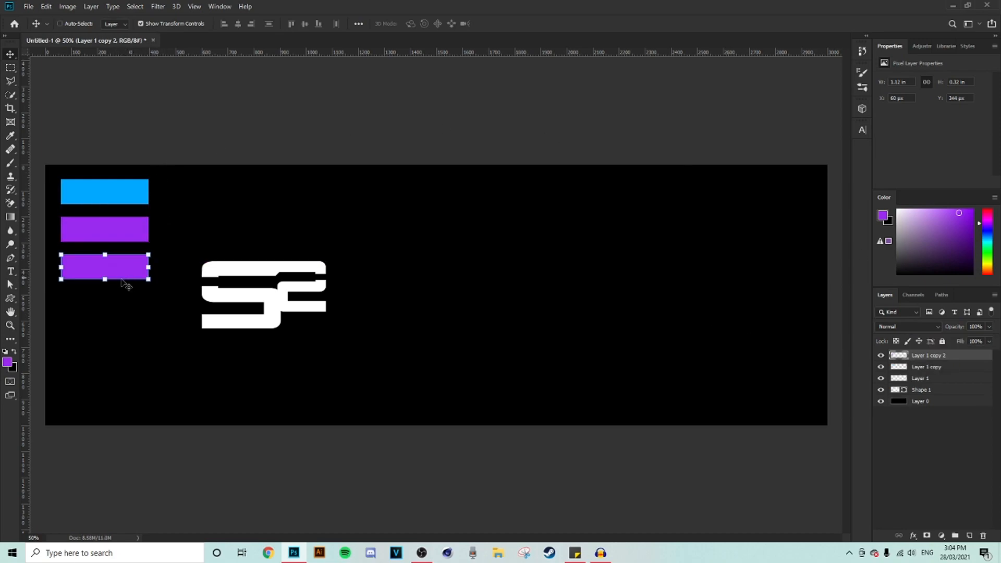
{"action": "left_click", "coordinate": [9, 363]}
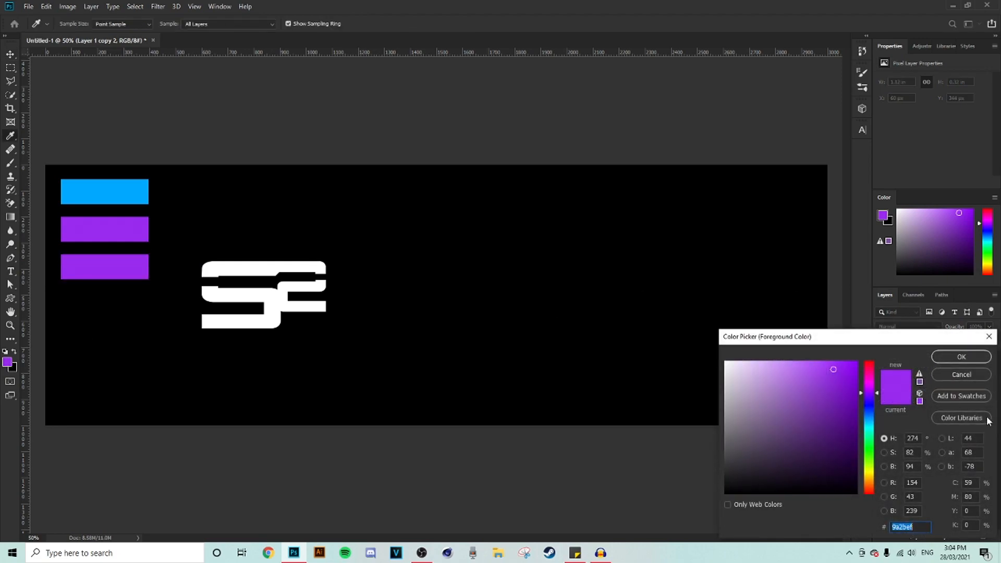
{"action": "left_click", "coordinate": [866, 428]}
{"action": "left_click", "coordinate": [836, 373]}
{"action": "left_click", "coordinate": [959, 358]}
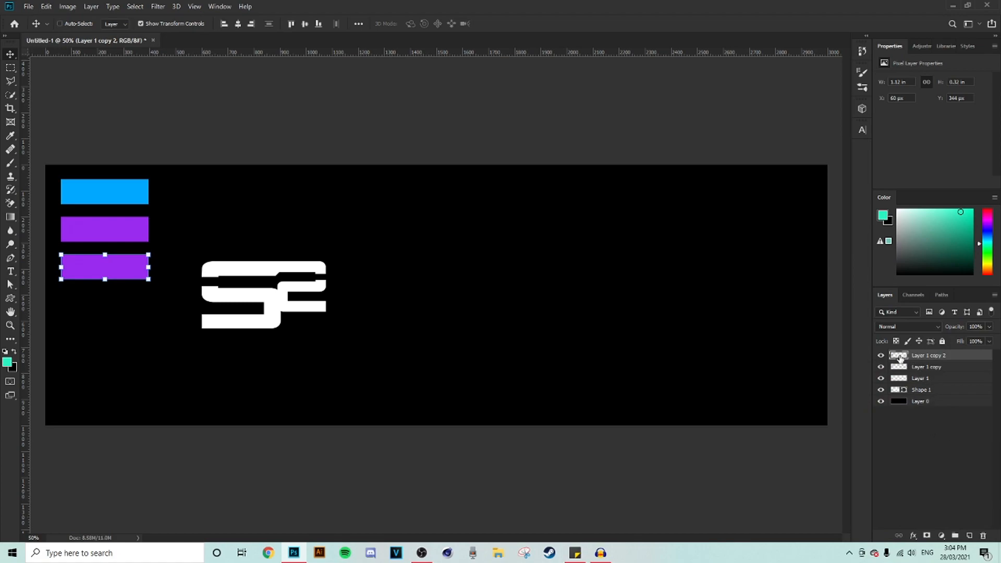
{"action": "key", "text": "m"}
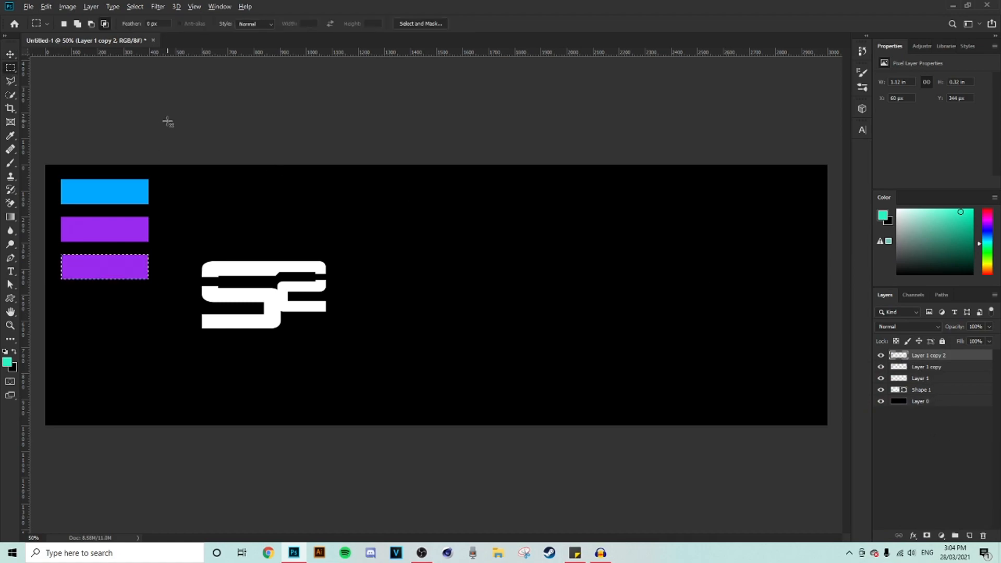
{"action": "key", "text": "alt+BackSpace"}
{"action": "key", "text": "ctrl+d"}
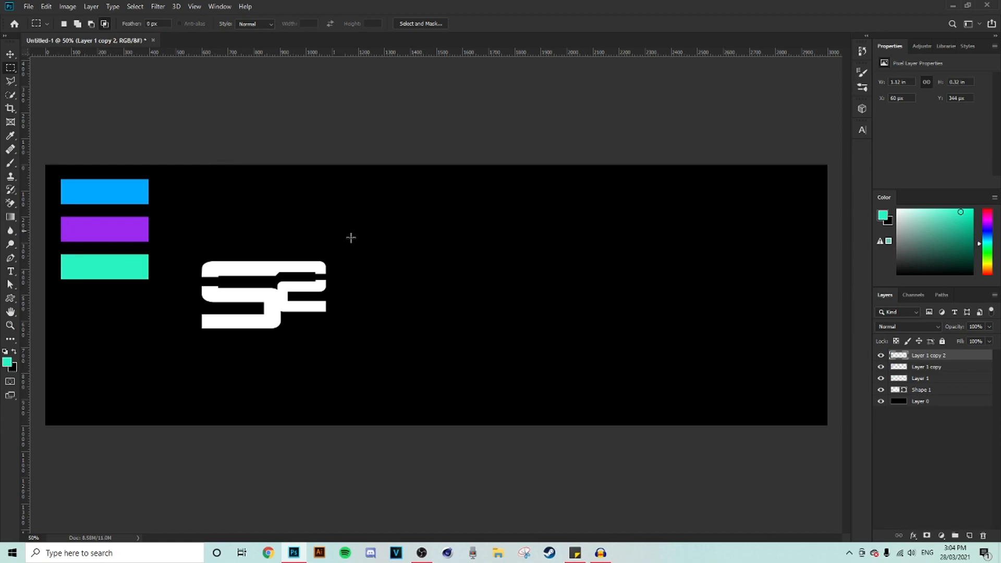
Convert the three color bar layers into a single smart object
{"action": "left_click", "coordinate": [941, 379], "text": "shift"}
{"action": "right_click", "coordinate": [931, 368]}
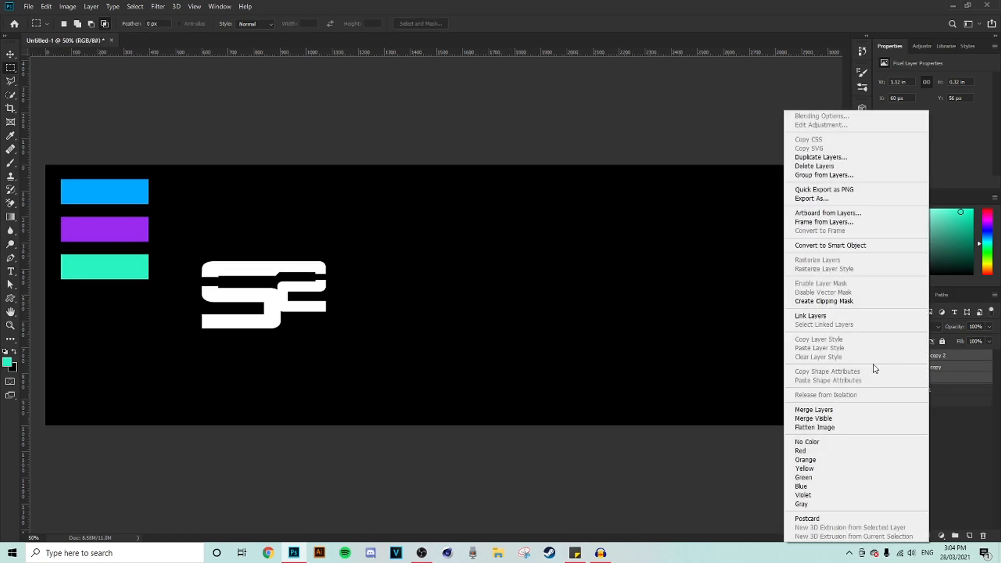
{"action": "left_click", "coordinate": [830, 245]}
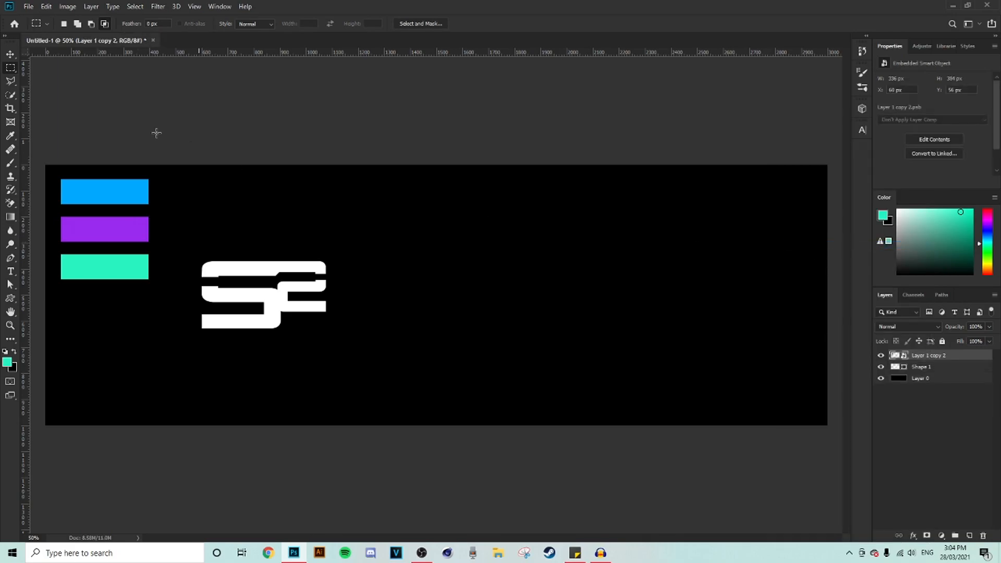
Scale the color bars down to about 150 by 172 px and move them to the canvas's upper-left corner
{"action": "key", "text": "ctrl+t"}
{"action": "left_click_drag", "start_coordinate": [149, 230], "coordinate": [100, 228]}
{"action": "left_click_drag", "start_coordinate": [89, 233], "coordinate": [81, 197]}
{"action": "left_click", "coordinate": [10, 54]}
{"action": "left_click", "coordinate": [10, 68]}
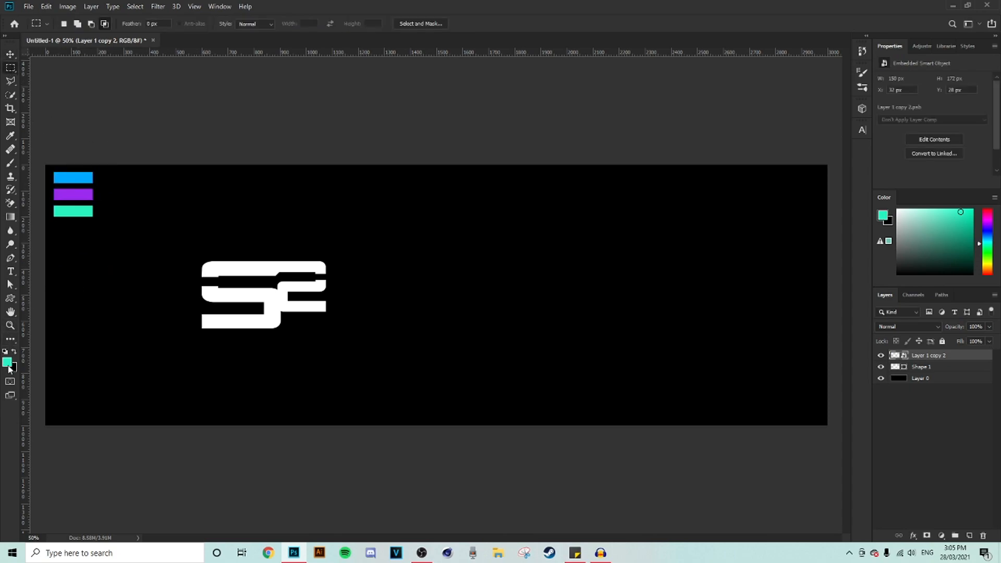
Sample the purple, blue and turquoise bars as foreground color, finishing on turquoise #28f3c1
{"action": "left_click", "coordinate": [8, 365]}
{"action": "left_click", "coordinate": [83, 194]}
{"action": "left_click", "coordinate": [83, 175]}
{"action": "left_click", "coordinate": [79, 211]}
{"action": "left_click", "coordinate": [80, 176]}
{"action": "left_click", "coordinate": [76, 209]}
{"action": "left_click", "coordinate": [81, 175]}
{"action": "left_click", "coordinate": [78, 211]}
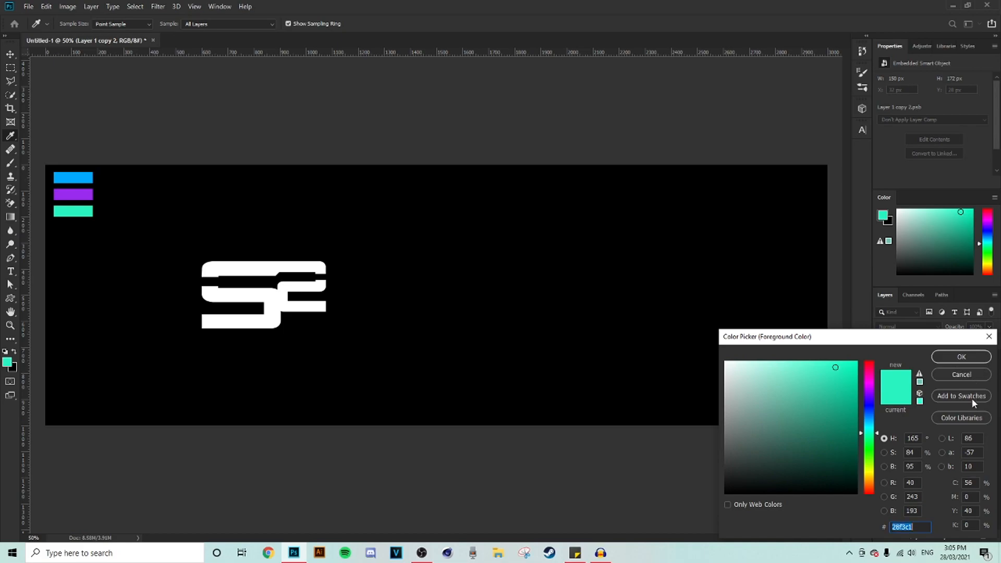
{"action": "left_click", "coordinate": [961, 357]}
Try out large soft turquoise, purple and blue glows across the banner on a new layer, and delete that layer
{"action": "key", "text": "m"}
{"action": "left_click", "coordinate": [969, 536]}
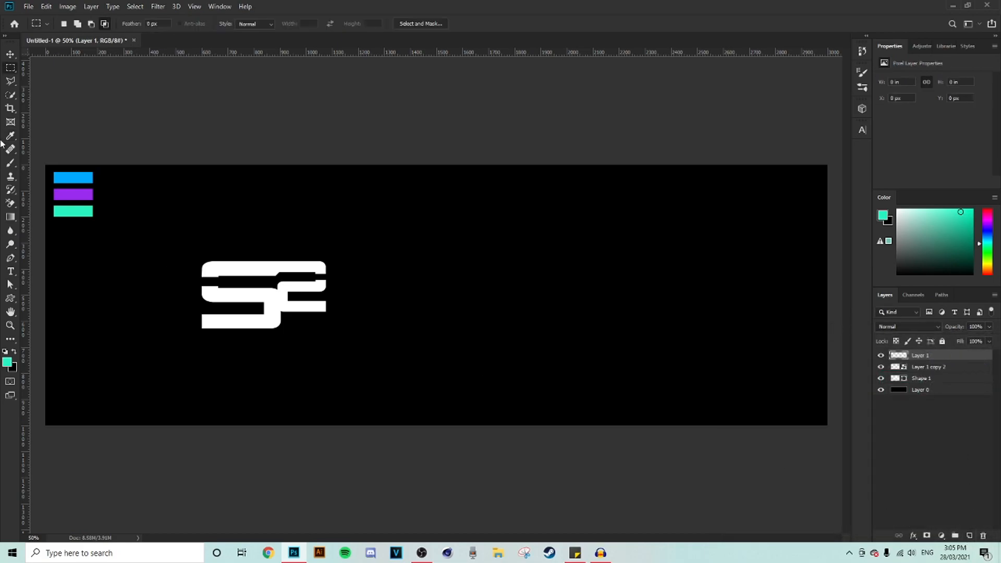
{"action": "left_click", "coordinate": [10, 163]}
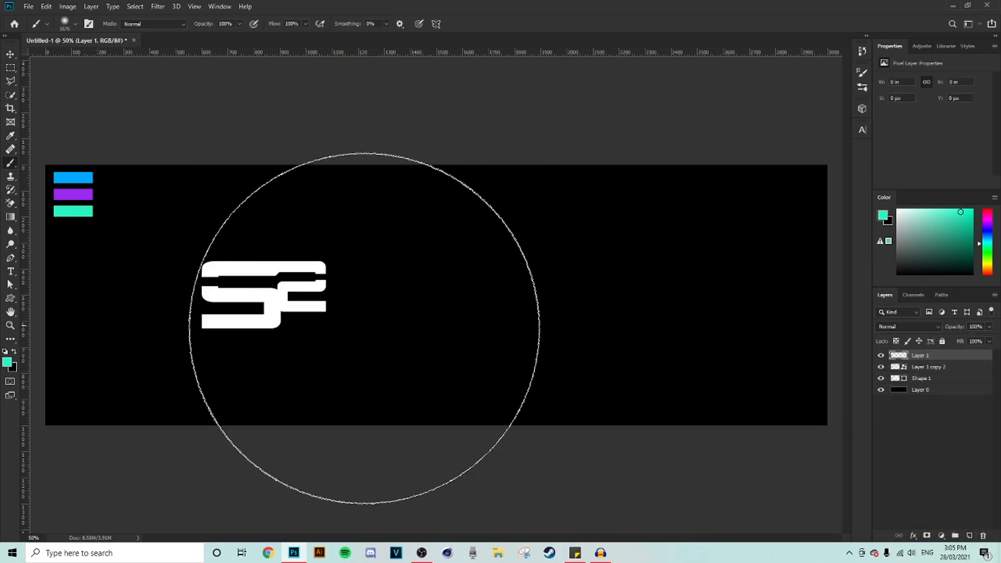
{"action": "left_click", "coordinate": [700, 323]}
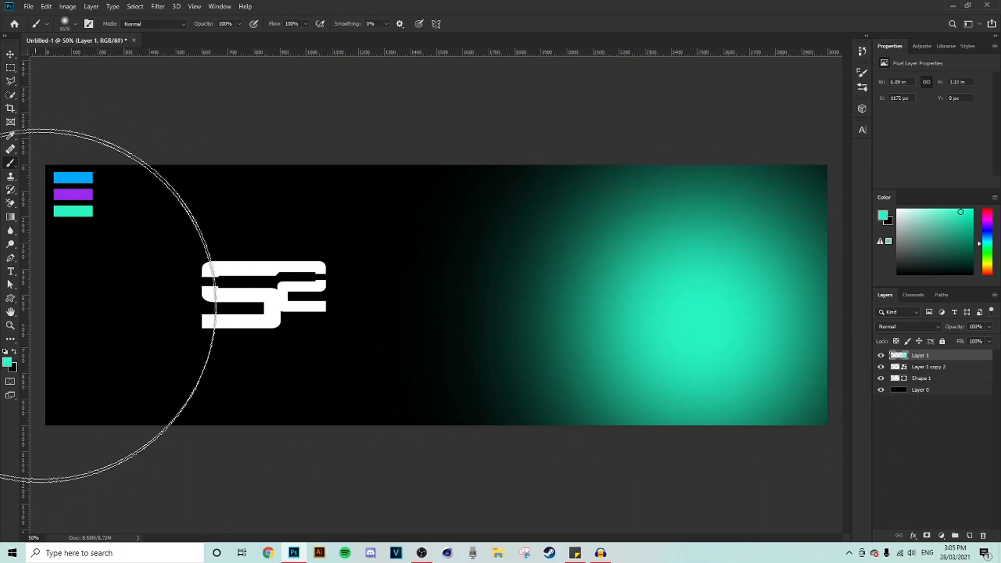
{"action": "left_click", "coordinate": [82, 191], "text": "alt"}
{"action": "left_click", "coordinate": [467, 290]}
{"action": "left_click", "coordinate": [83, 177], "text": "alt"}
{"action": "left_click", "coordinate": [231, 263]}
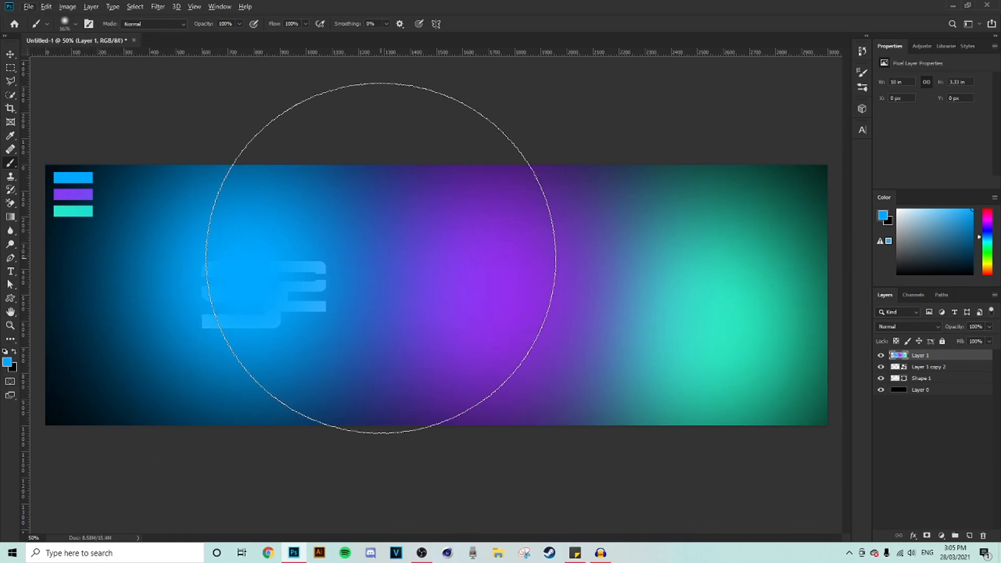
{"action": "left_click_drag", "start_coordinate": [392, 240], "coordinate": [76, 191]}
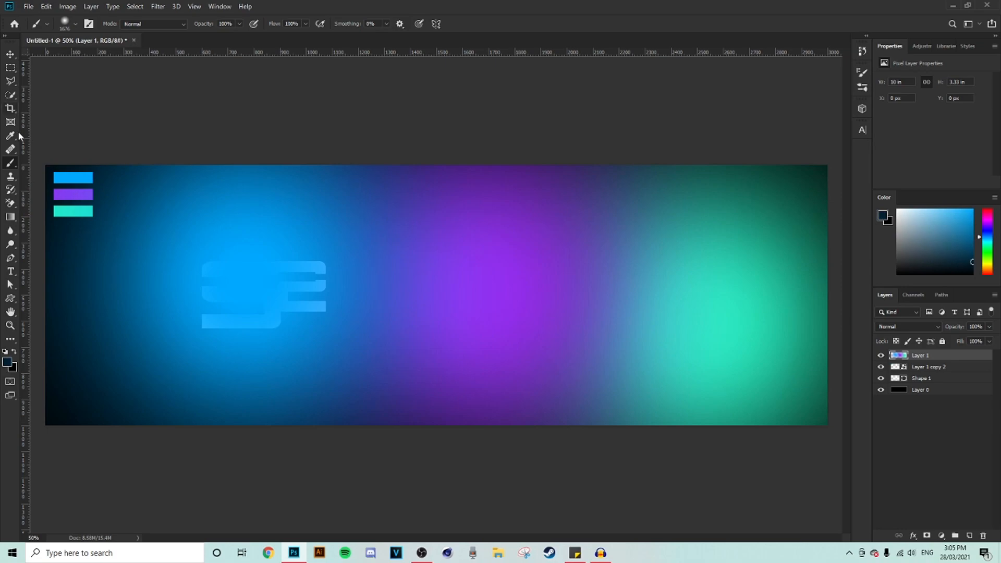
{"action": "key", "text": "Delete"}
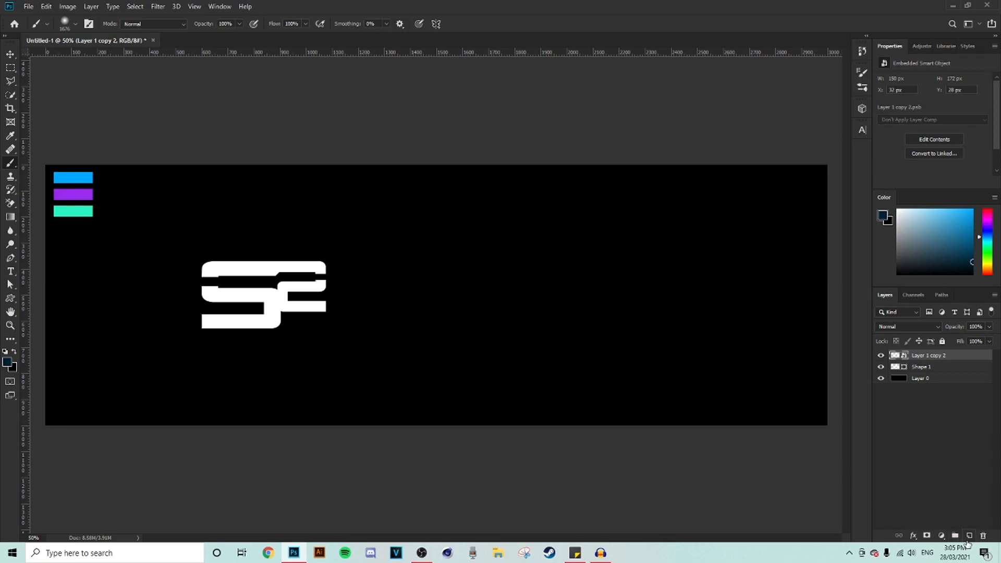
Add a new layer and sample the palette's blue bar, #00a8ff, as the foreground color
{"action": "left_click", "coordinate": [970, 536]}
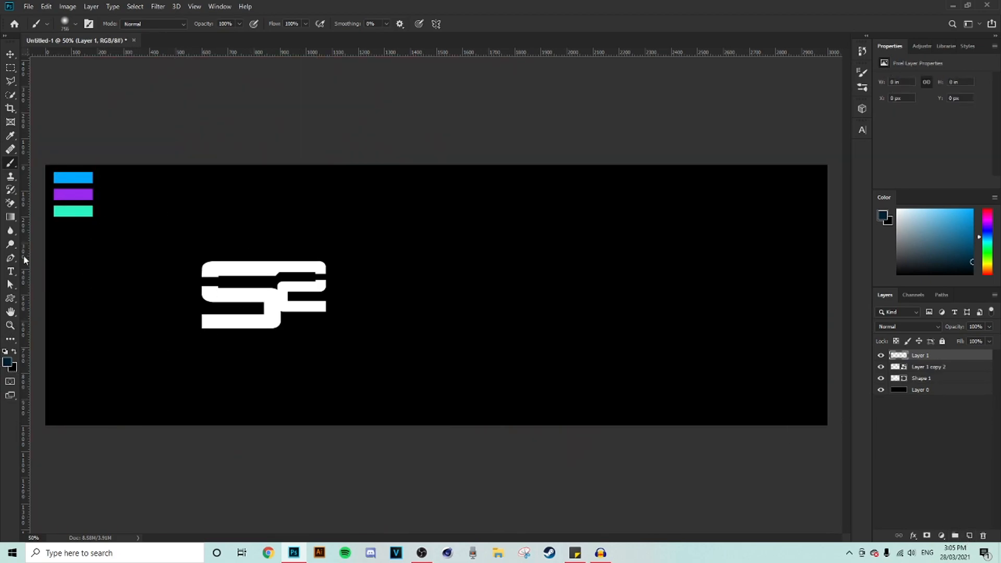
{"action": "left_click", "coordinate": [5, 364]}
{"action": "left_click", "coordinate": [77, 178]}
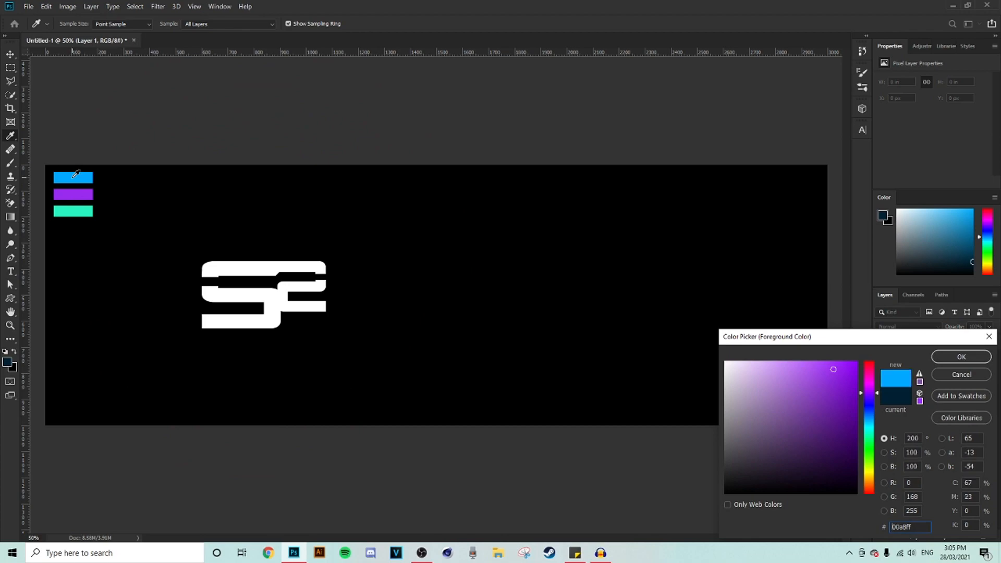
{"action": "left_click", "coordinate": [962, 356]}
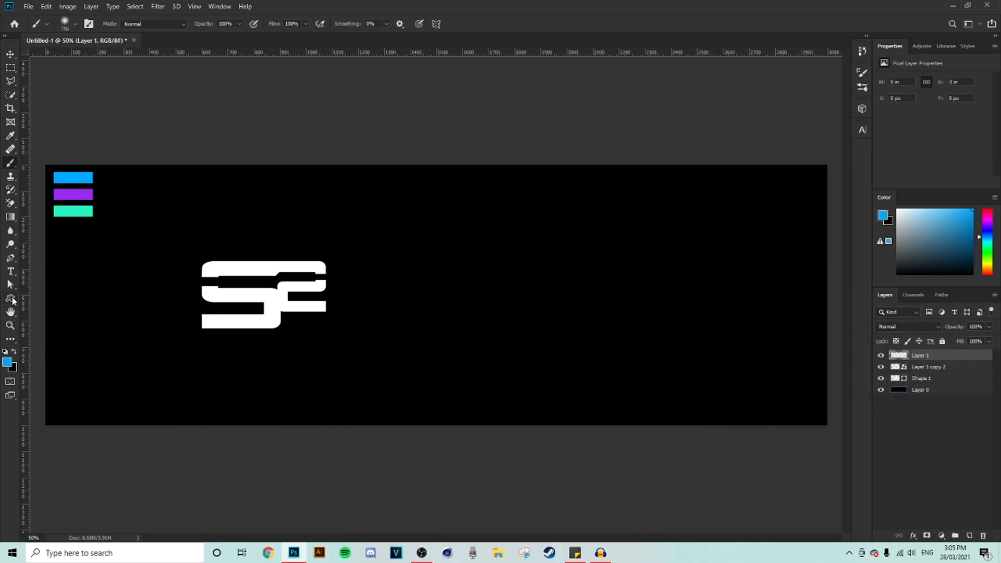
Draw a blue 700 by 700 px circle with the Ellipse tool and move it over the logo
{"action": "left_click", "coordinate": [13, 301]}
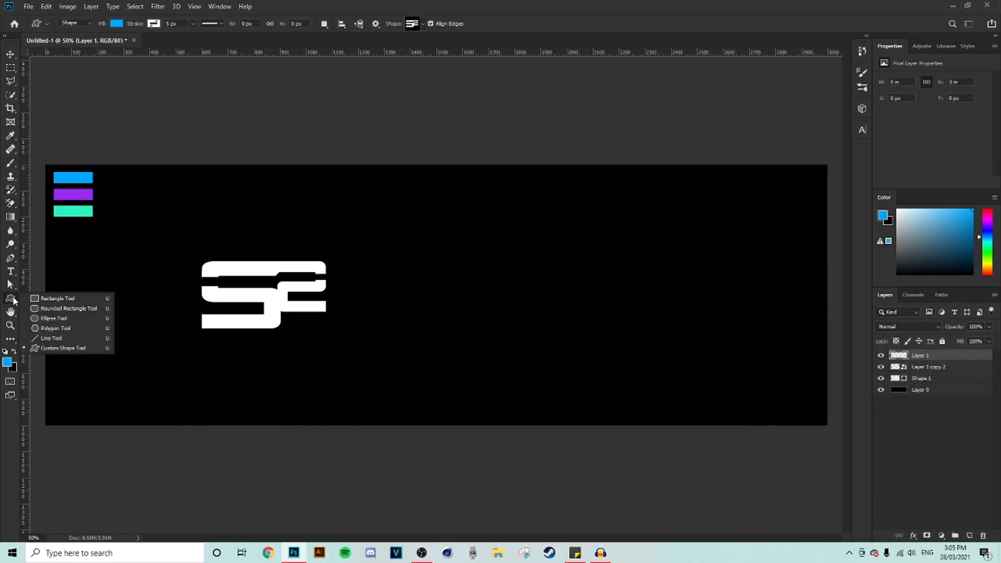
{"action": "left_click", "coordinate": [52, 318]}
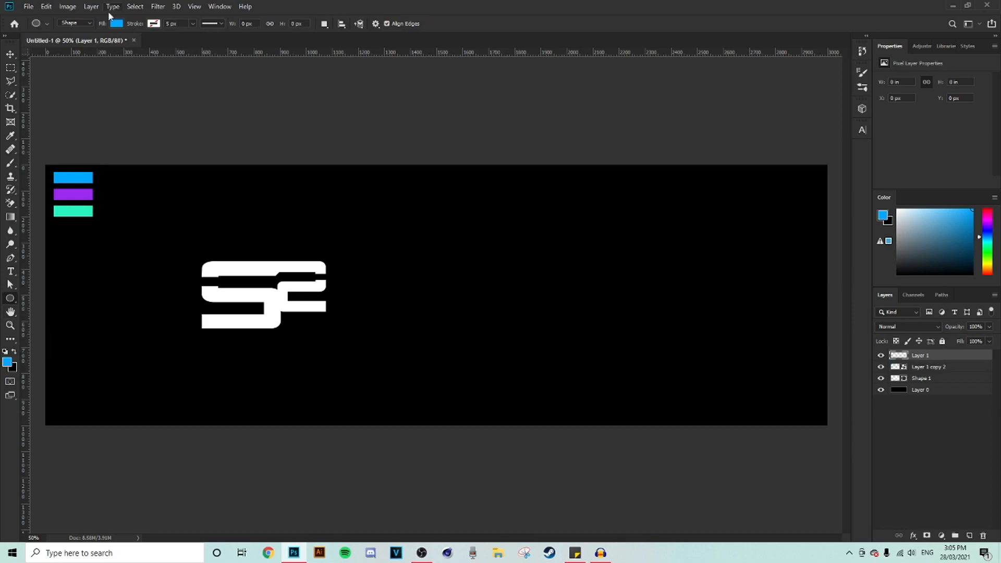
{"action": "mouse_move", "coordinate": [378, 228]}
{"action": "left_mouse_down"}
{"action": "mouse_move", "coordinate": [519, 337]}
{"action": "mouse_move", "coordinate": [647, 410]}
{"action": "left_mouse_up"}
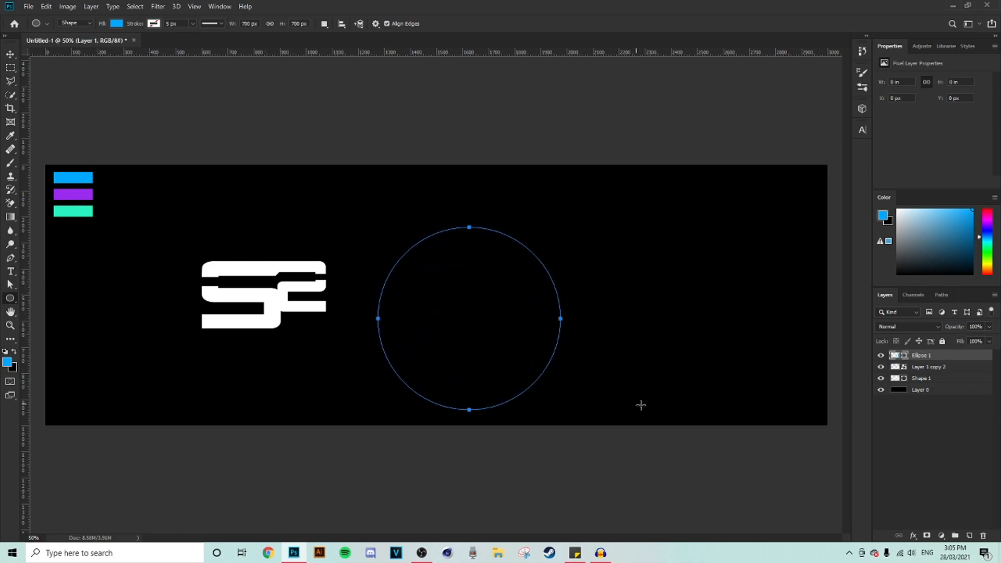
{"action": "key", "text": "v"}
{"action": "left_click_drag", "start_coordinate": [507, 313], "coordinate": [300, 290]}
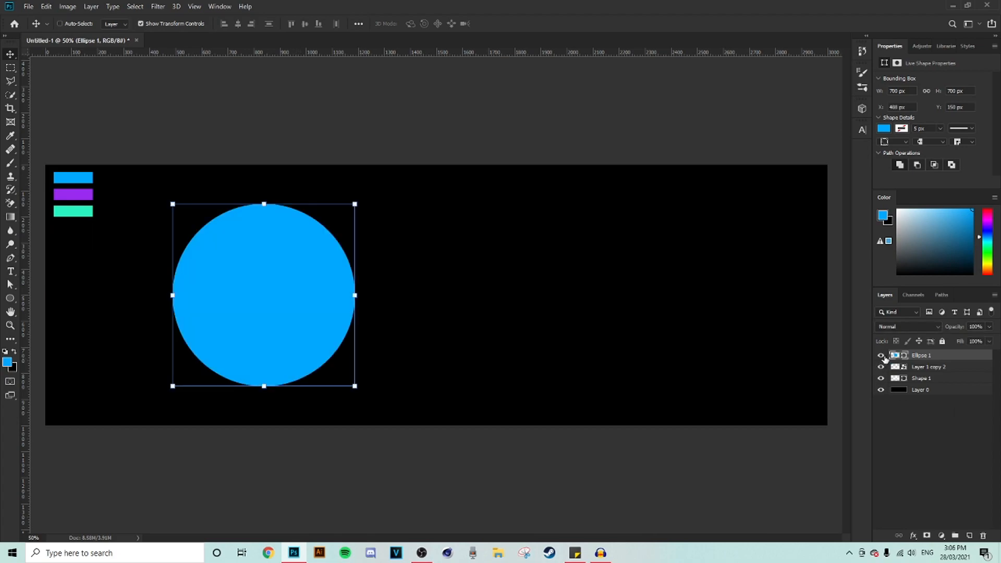
Place the circle's layer beneath the logo's layer and move the circle up to Y 134 px
{"action": "left_click_drag", "start_coordinate": [923, 357], "coordinate": [923, 386]}
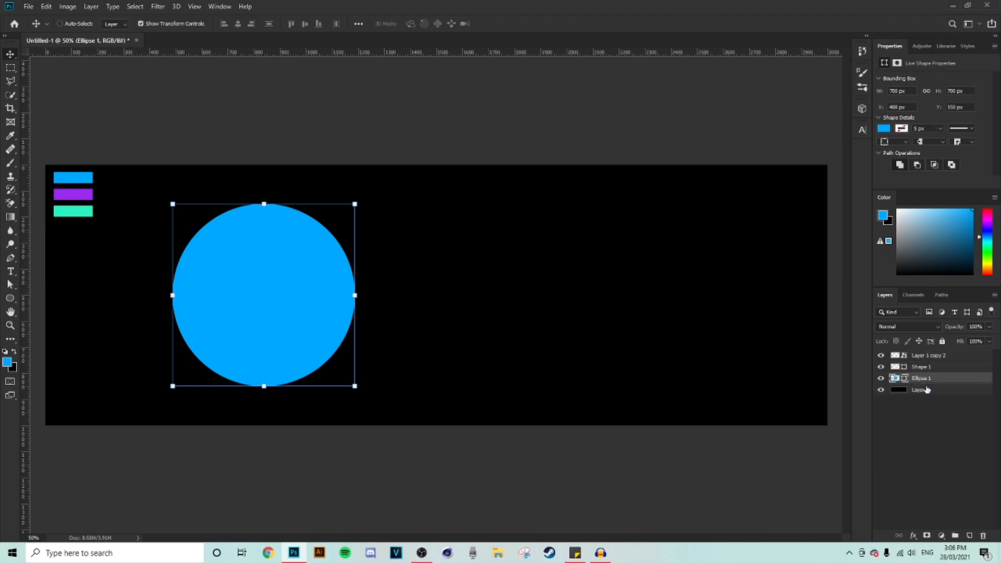
{"action": "left_click", "coordinate": [6, 363]}
{"action": "left_click", "coordinate": [989, 336]}
{"action": "key", "text": "v"}
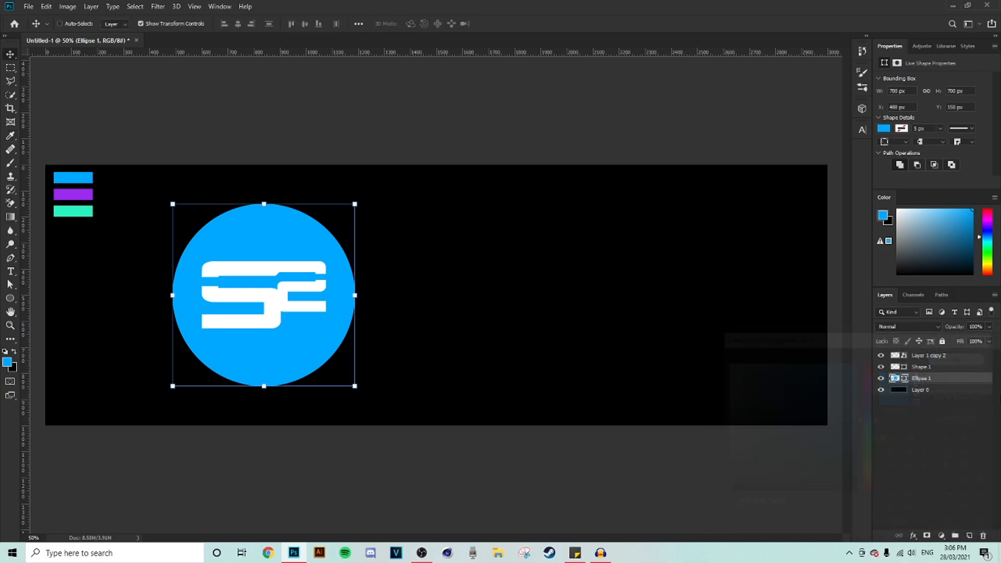
{"action": "left_click_drag", "start_coordinate": [256, 289], "coordinate": [251, 283]}
{"action": "scroll", "coordinate": [343, 296], "scroll_direction": "down", "scroll_amount": 3}
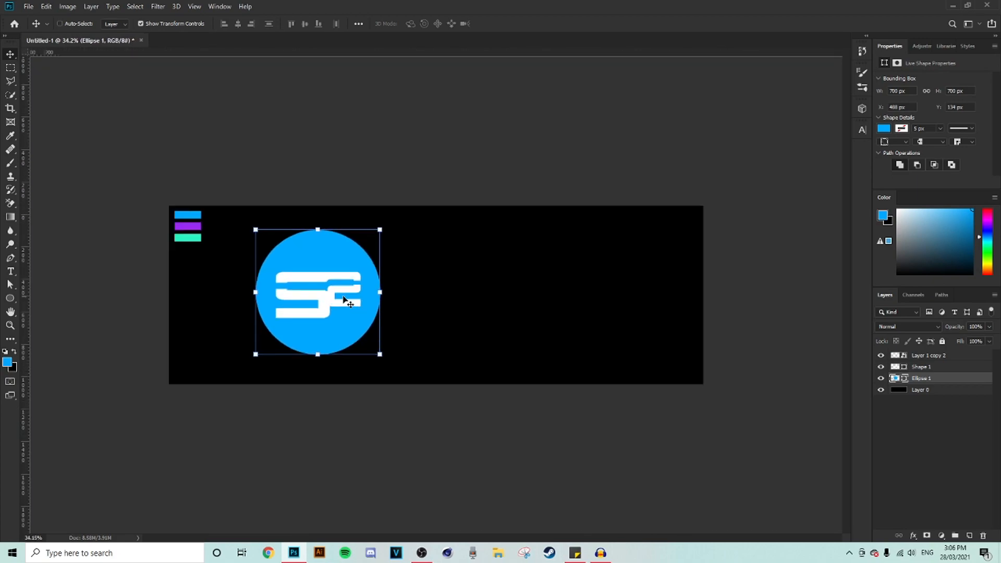
{"action": "scroll", "coordinate": [404, 295], "scroll_direction": "up", "scroll_amount": 3}
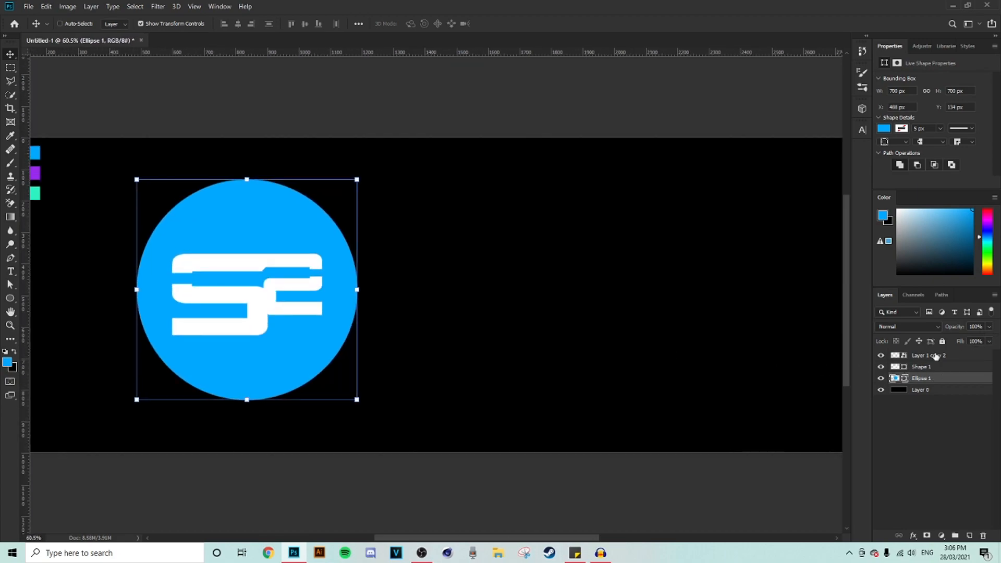
Hide the blue circle's layer and load its outline as a selection
{"action": "left_click", "coordinate": [881, 379]}
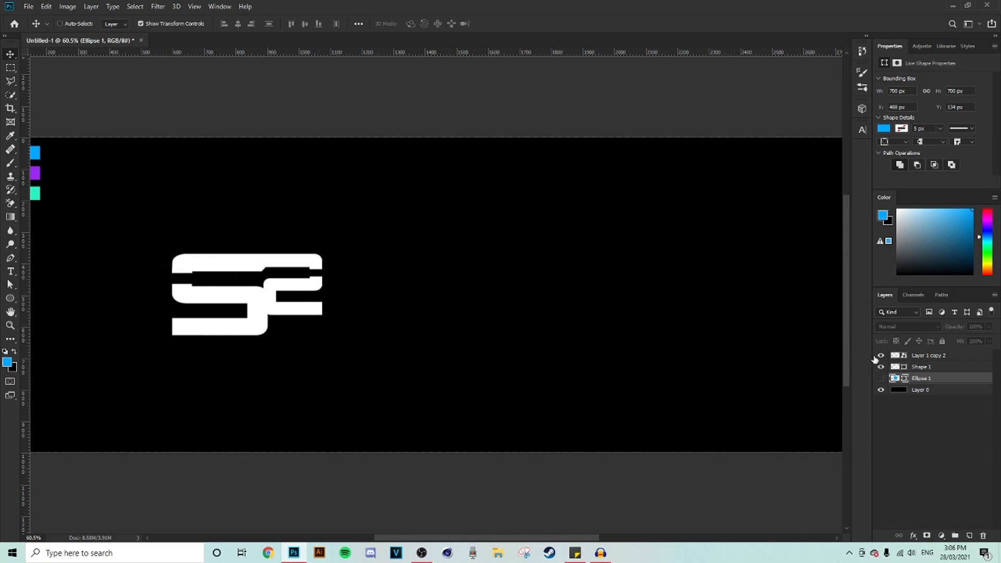
{"action": "left_click", "coordinate": [895, 378], "text": "ctrl"}
{"action": "key", "text": "ctrl+minus"}
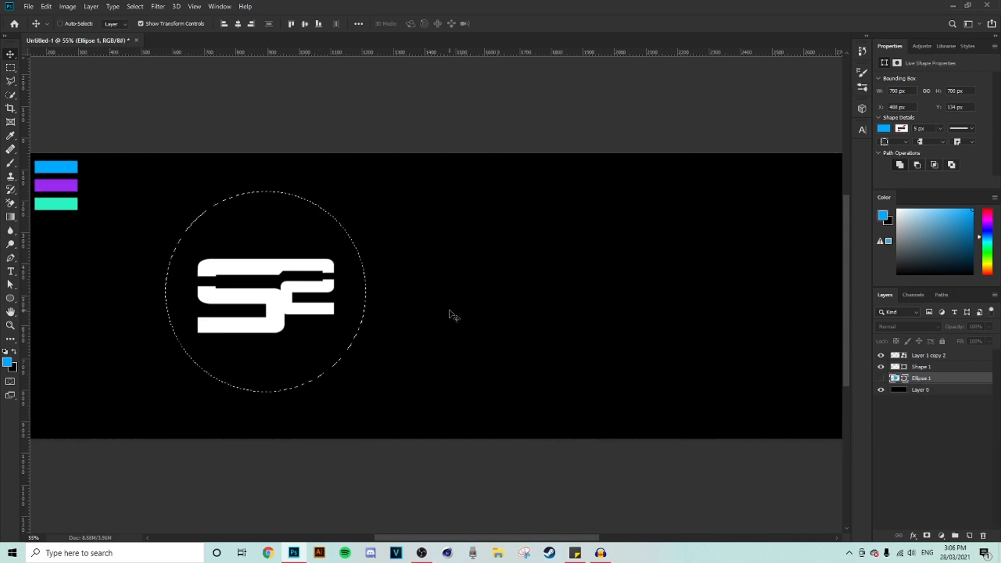
On a new layer above the hidden circle, brush a soft blue glow along the selection's inner right edge
{"action": "key", "text": "b"}
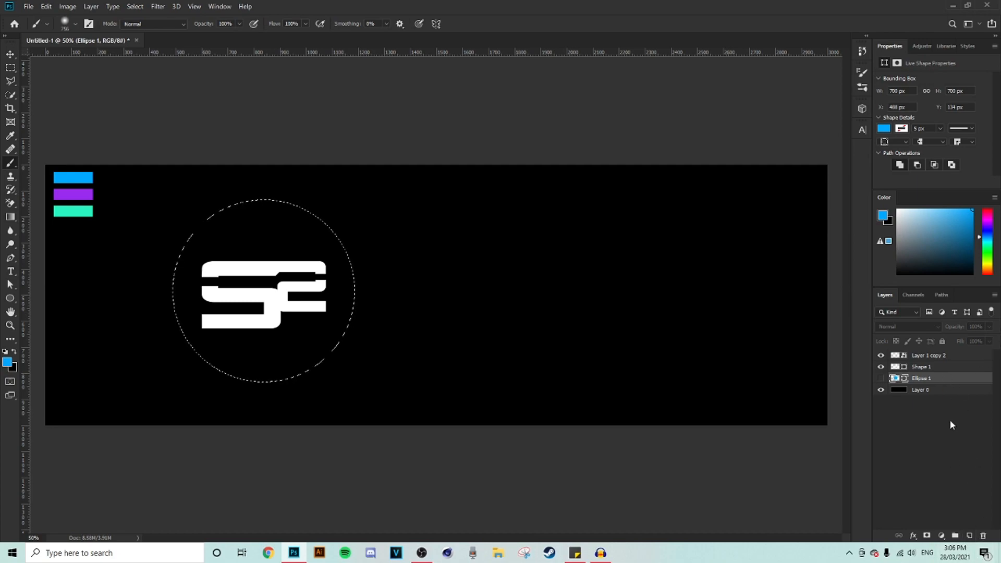
{"action": "left_click", "coordinate": [969, 536]}
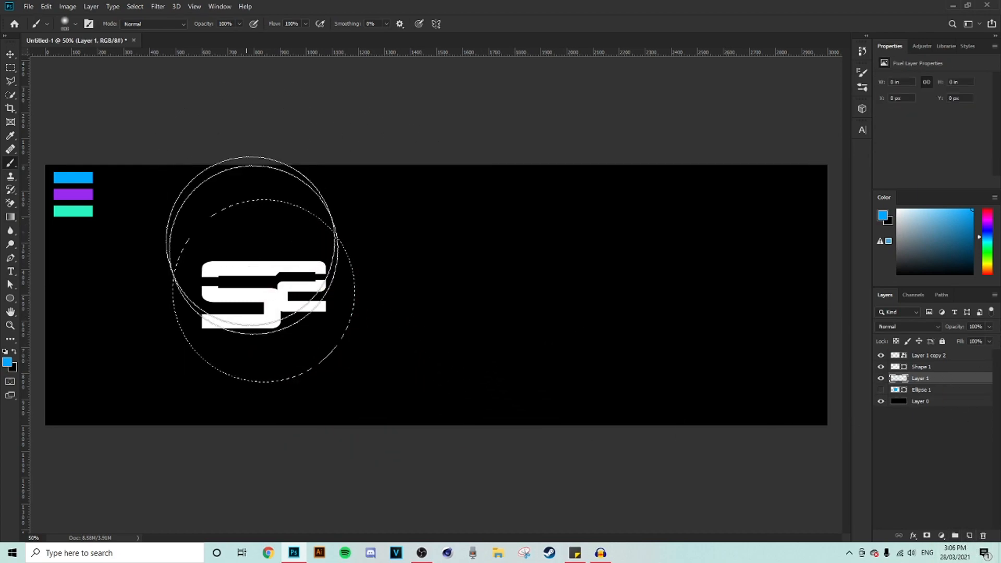
{"action": "left_click", "coordinate": [428, 408]}
{"action": "right_click", "coordinate": [437, 373], "text": "alt"}
{"action": "left_click", "coordinate": [484, 303]}
{"action": "left_click", "coordinate": [451, 188]}
{"action": "left_click", "coordinate": [405, 449]}
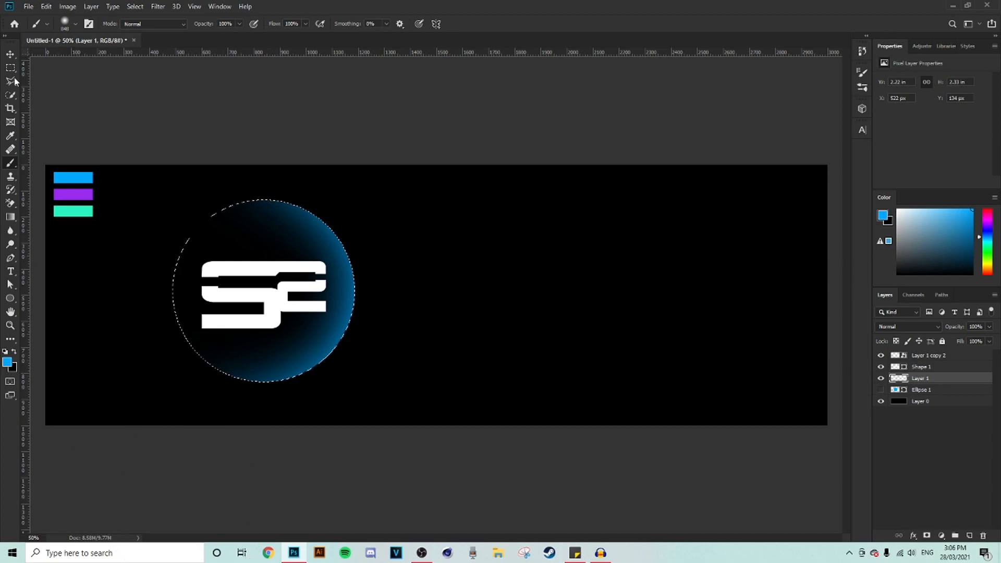
{"action": "key", "text": "m"}
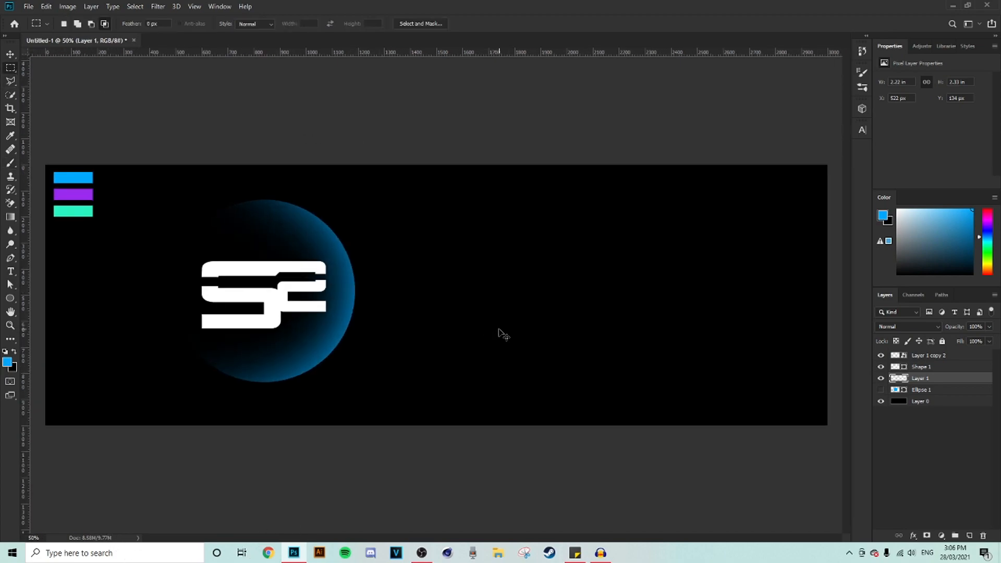
Add another layer above the blue glow, keeping the circle selection, and set the foreground color to white
{"action": "left_click", "coordinate": [10, 168]}
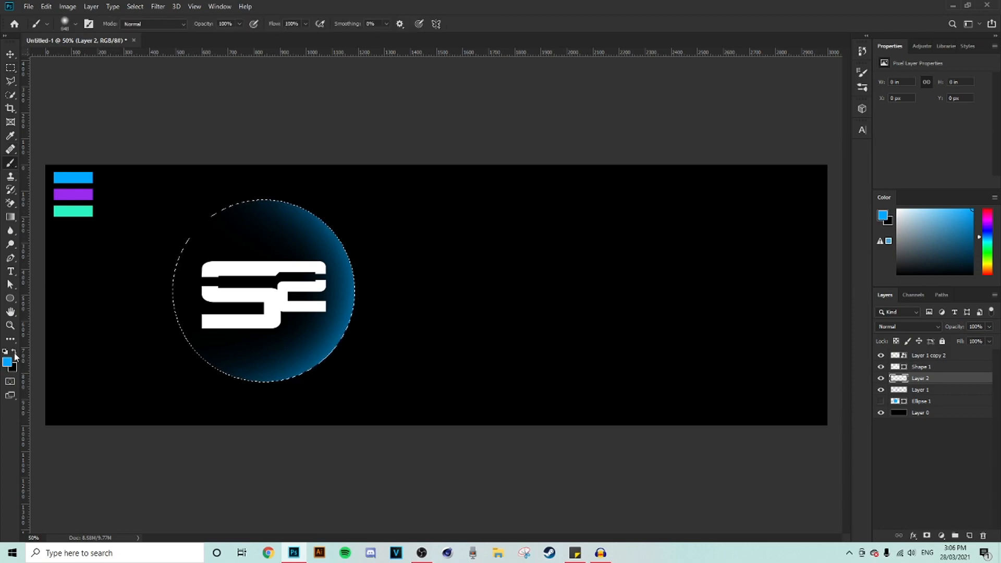
{"action": "left_click", "coordinate": [14, 353]}
{"action": "left_click", "coordinate": [7, 362]}
{"action": "left_click_drag", "start_coordinate": [834, 447], "coordinate": [722, 357]}
{"action": "left_click", "coordinate": [959, 358]}
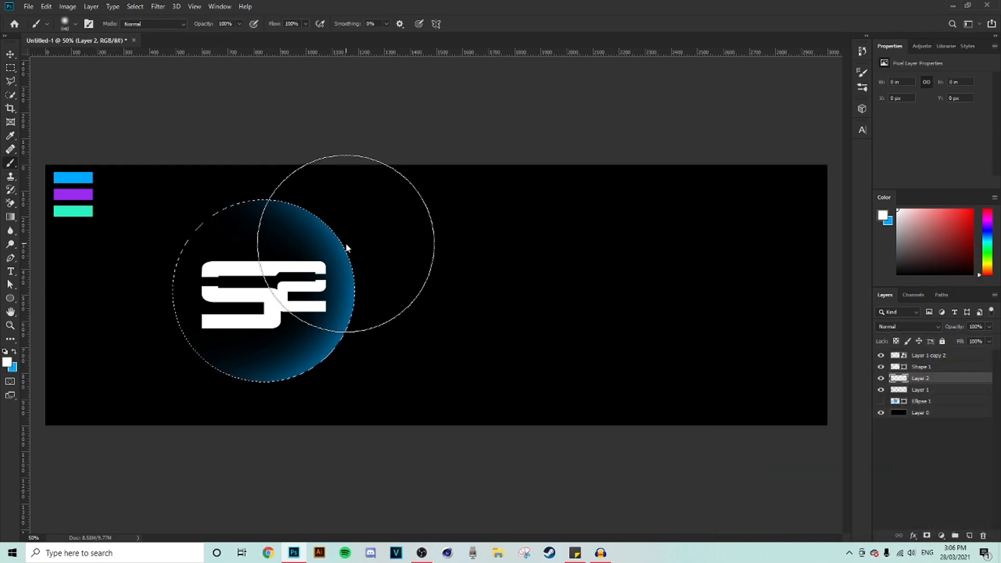
Brush a soft white highlight along the right edge inside the circle selection
{"action": "right_click", "coordinate": [346, 246]}
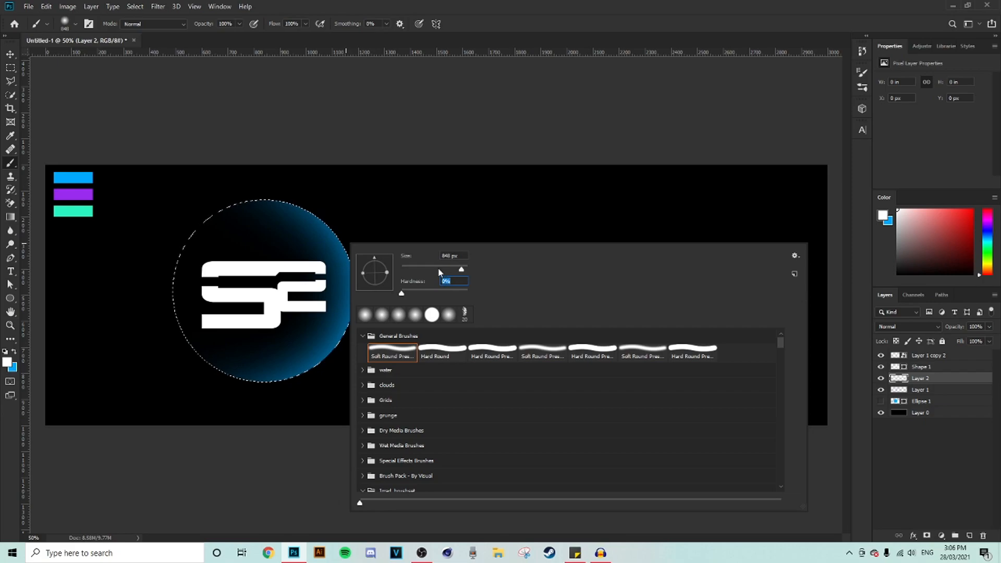
{"action": "left_click", "coordinate": [425, 150]}
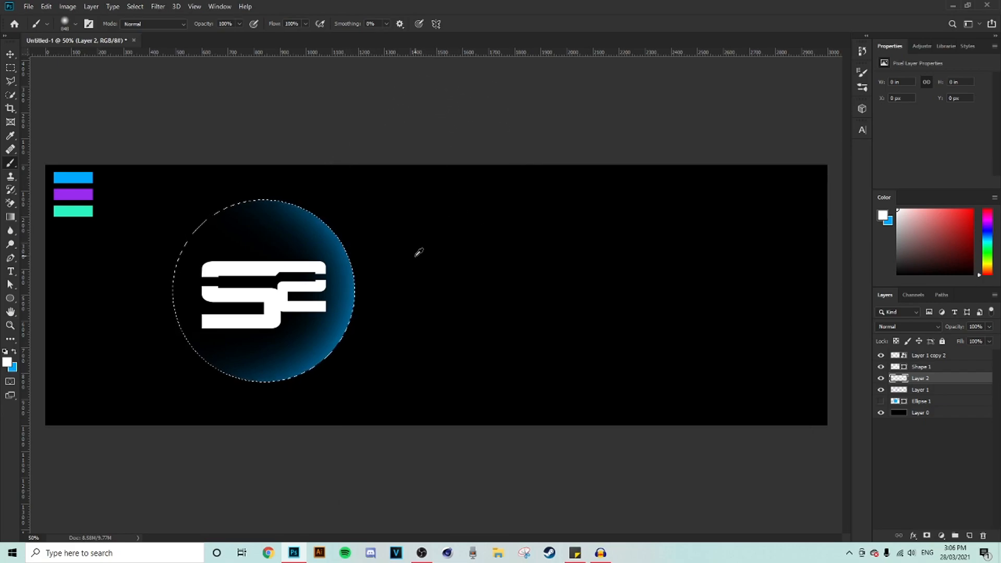
{"action": "mouse_move", "coordinate": [465, 247]}
{"action": "left_mouse_down"}
{"action": "mouse_move", "coordinate": [387, 262]}
{"action": "mouse_move", "coordinate": [438, 255]}
{"action": "mouse_move", "coordinate": [408, 273]}
{"action": "mouse_move", "coordinate": [422, 280]}
{"action": "mouse_move", "coordinate": [446, 262]}
{"action": "mouse_move", "coordinate": [326, 285]}
{"action": "mouse_move", "coordinate": [467, 257]}
{"action": "mouse_move", "coordinate": [328, 292]}
{"action": "mouse_move", "coordinate": [424, 274]}
{"action": "mouse_move", "coordinate": [372, 291]}
{"action": "mouse_move", "coordinate": [413, 277]}
{"action": "left_mouse_up"}
{"action": "mouse_move", "coordinate": [384, 194]}
{"action": "left_mouse_down"}
{"action": "mouse_move", "coordinate": [418, 251]}
{"action": "mouse_move", "coordinate": [426, 301]}
{"action": "mouse_move", "coordinate": [418, 353]}
{"action": "mouse_move", "coordinate": [392, 392]}
{"action": "mouse_move", "coordinate": [407, 379]}
{"action": "mouse_move", "coordinate": [440, 248]}
{"action": "mouse_move", "coordinate": [408, 390]}
{"action": "mouse_move", "coordinate": [440, 258]}
{"action": "mouse_move", "coordinate": [412, 416]}
{"action": "left_mouse_up"}
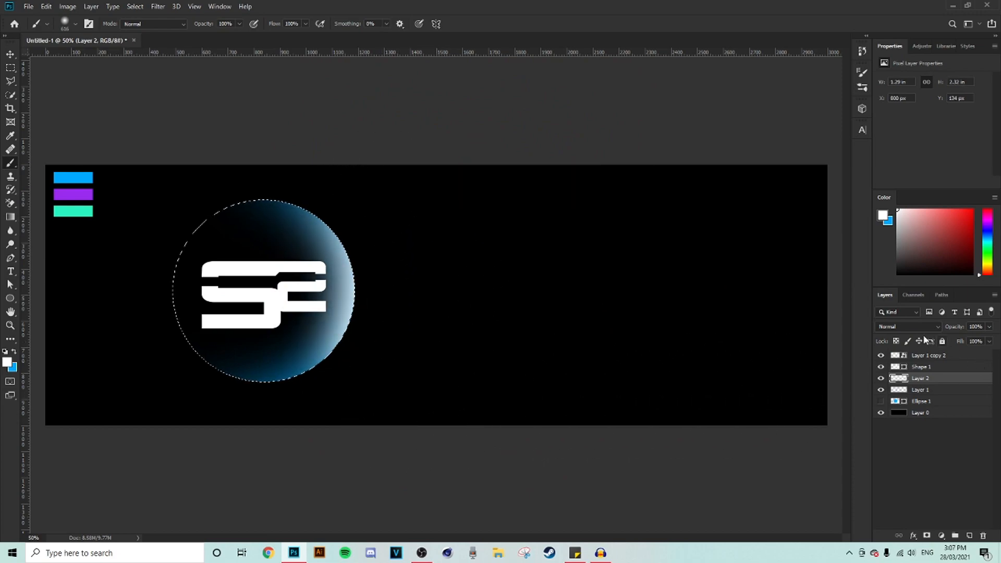
Set the white highlight layer's blend mode to Overlay and clear the circle selection
{"action": "left_click", "coordinate": [908, 328]}
{"action": "left_click", "coordinate": [890, 409]}
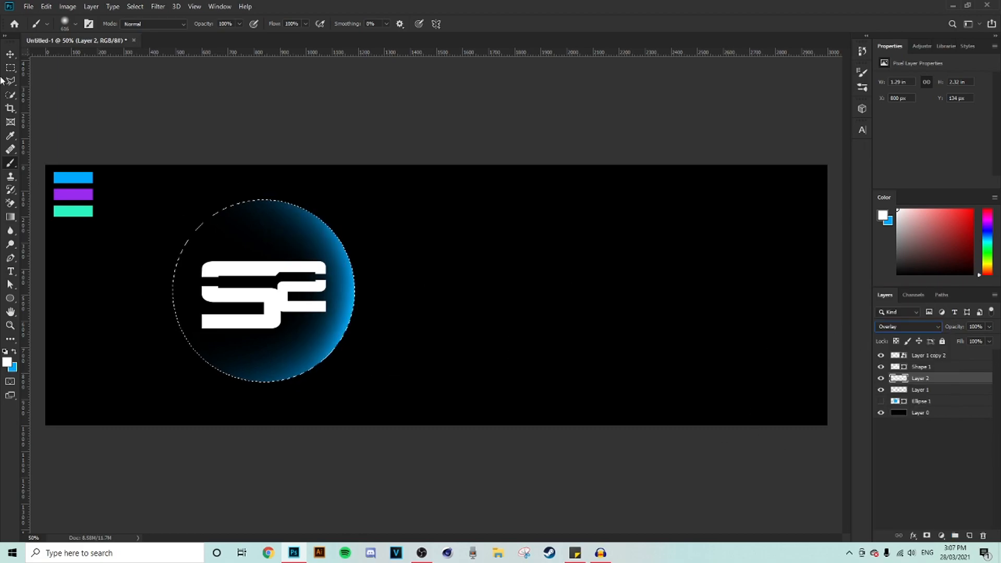
{"action": "left_click", "coordinate": [10, 68]}
{"action": "left_click", "coordinate": [377, 262]}
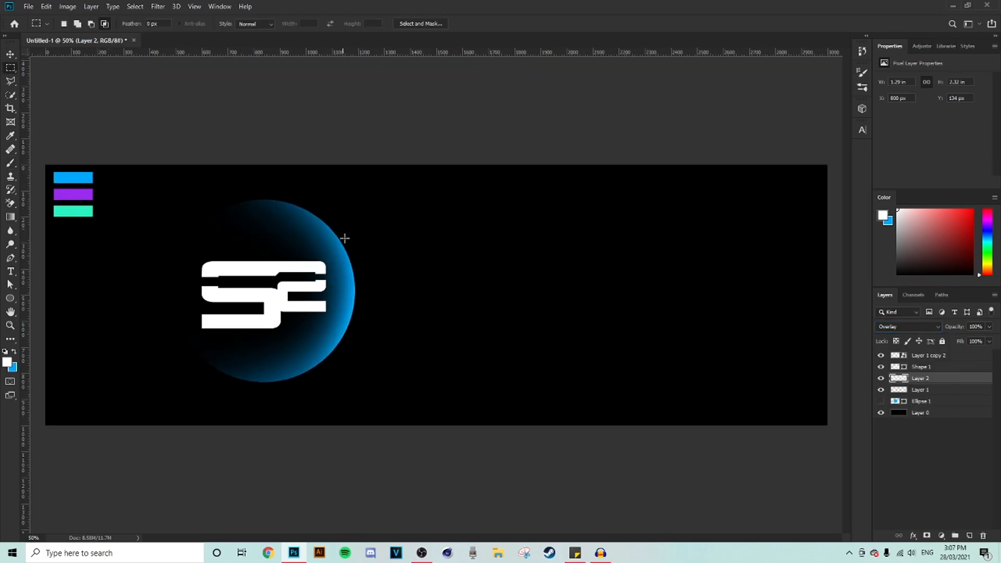
Duplicate the hidden blue circle's layer, Ellipse 1
{"action": "scroll", "coordinate": [512, 317], "scroll_direction": "down", "scroll_amount": 8}
{"action": "scroll", "coordinate": [512, 317], "scroll_direction": "up", "scroll_amount": 9}
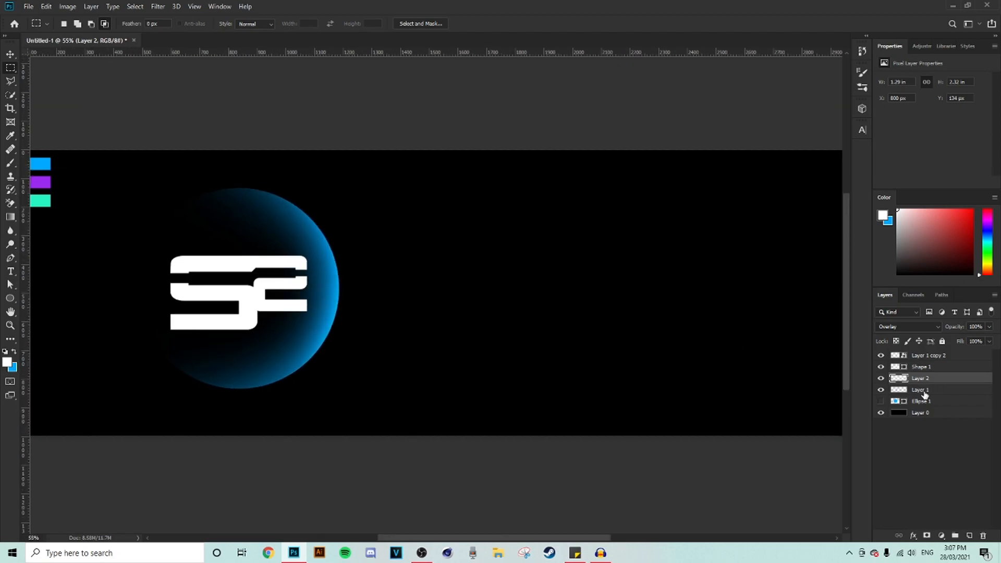
{"action": "left_click", "coordinate": [898, 404]}
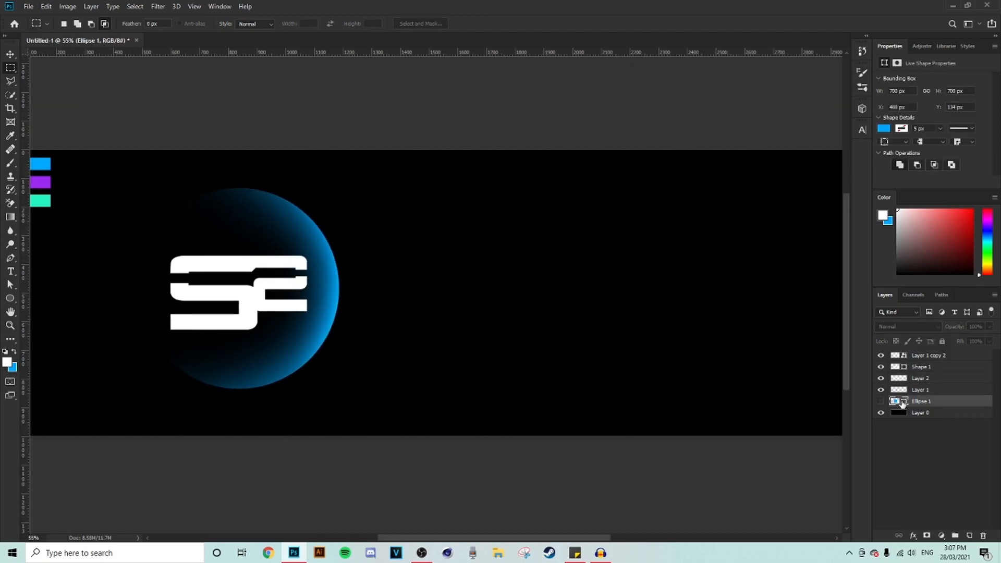
{"action": "key", "text": "ctrl+j"}
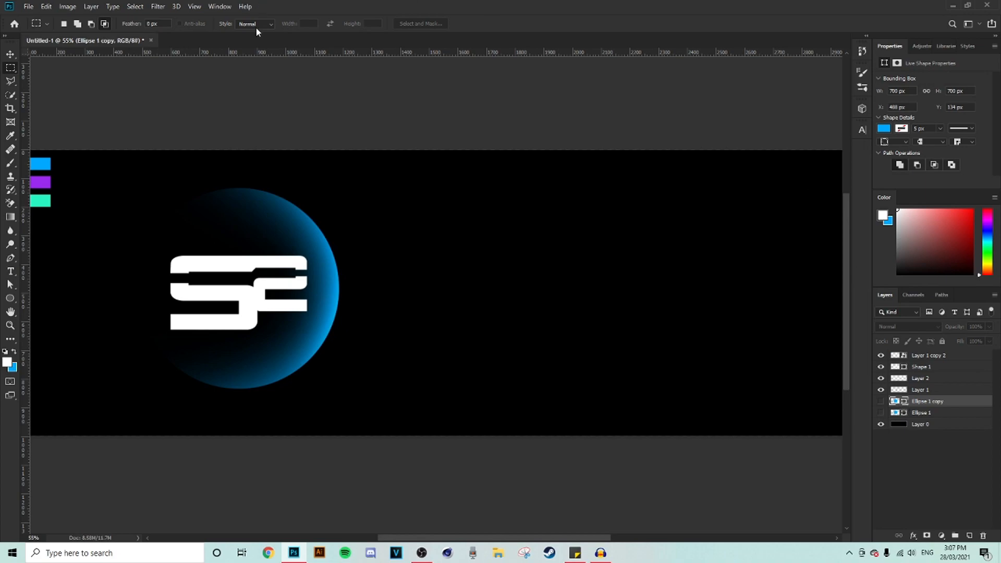
Show the duplicated circle, lower its opacity to 14%, and enlarge it to about 815 px around the glowing circle
{"action": "left_click", "coordinate": [10, 55]}
{"action": "left_click", "coordinate": [881, 401]}
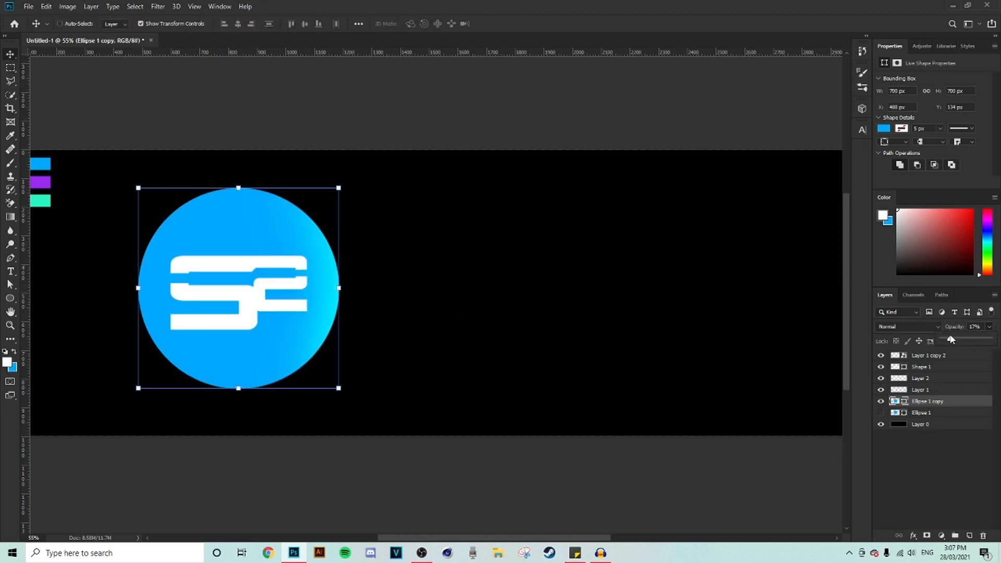
{"action": "left_click", "coordinate": [880, 412]}
{"action": "mouse_move", "coordinate": [338, 287]}
{"action": "left_mouse_down"}
{"action": "mouse_move", "coordinate": [364, 289]}
{"action": "mouse_move", "coordinate": [328, 290]}
{"action": "left_mouse_up"}
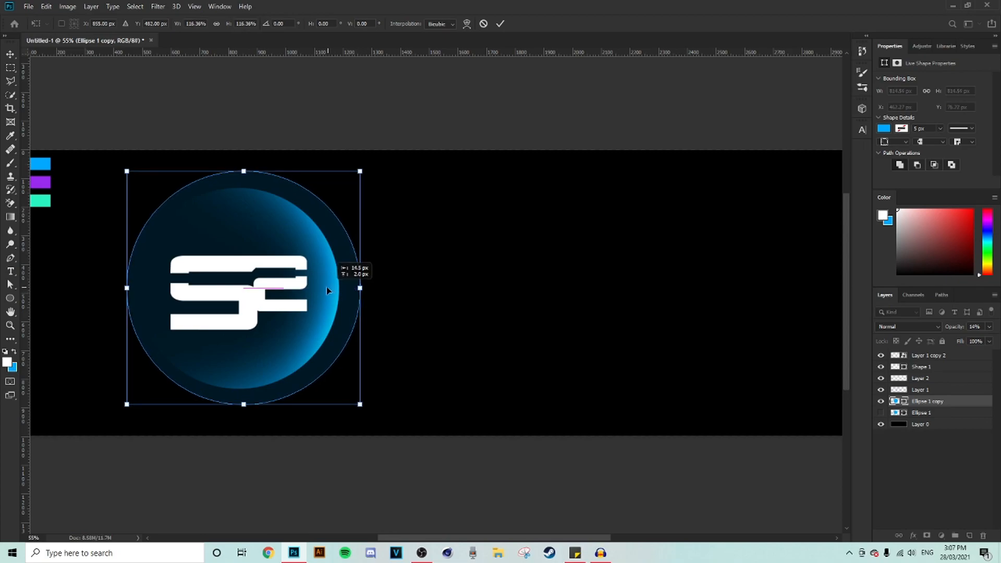
{"action": "key", "text": "Return"}
{"action": "key", "text": "m"}
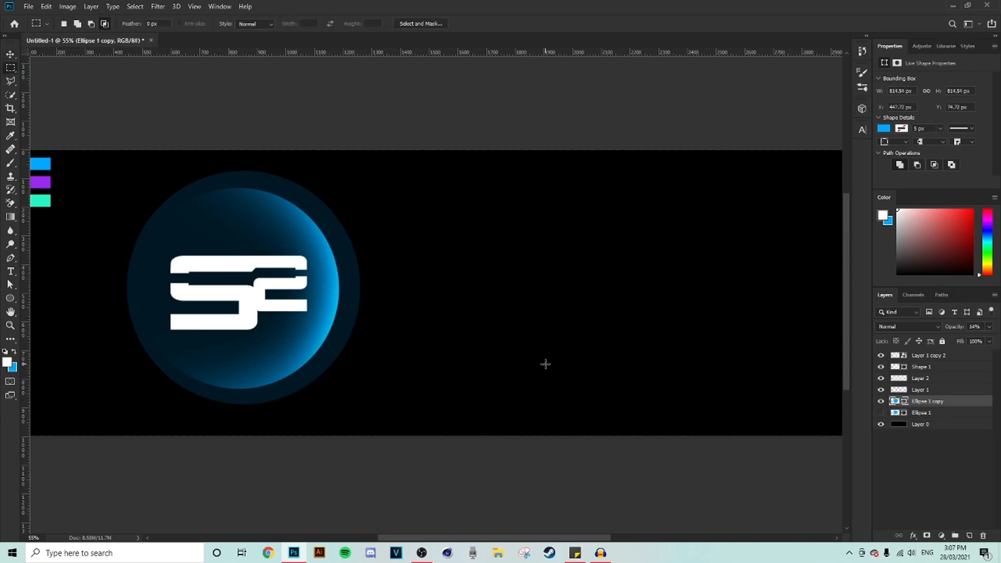
Set the foreground color to the purple palette swatch, 9a2bef
{"action": "left_click", "coordinate": [13, 54]}
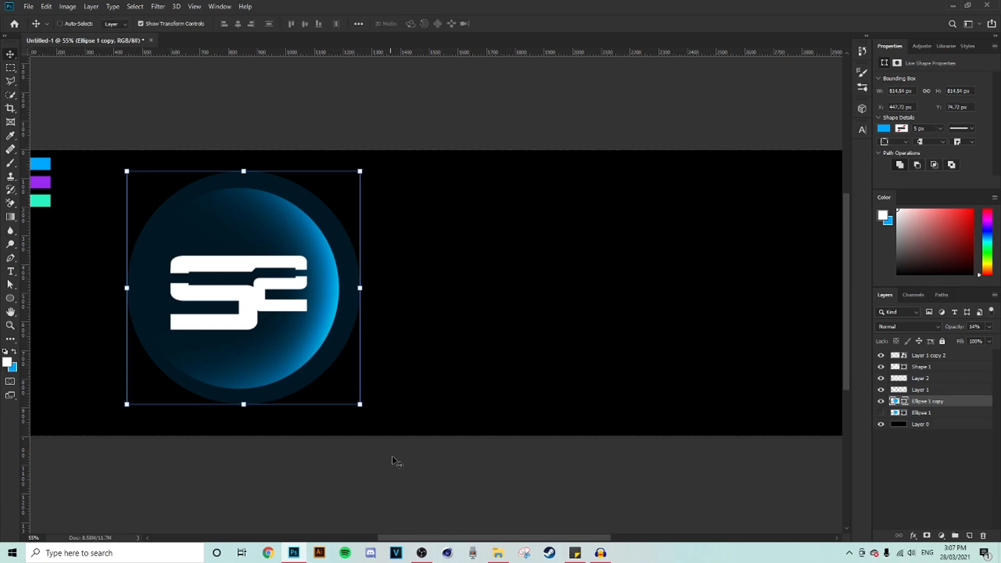
{"action": "left_click_drag", "start_coordinate": [461, 537], "coordinate": [433, 538]}
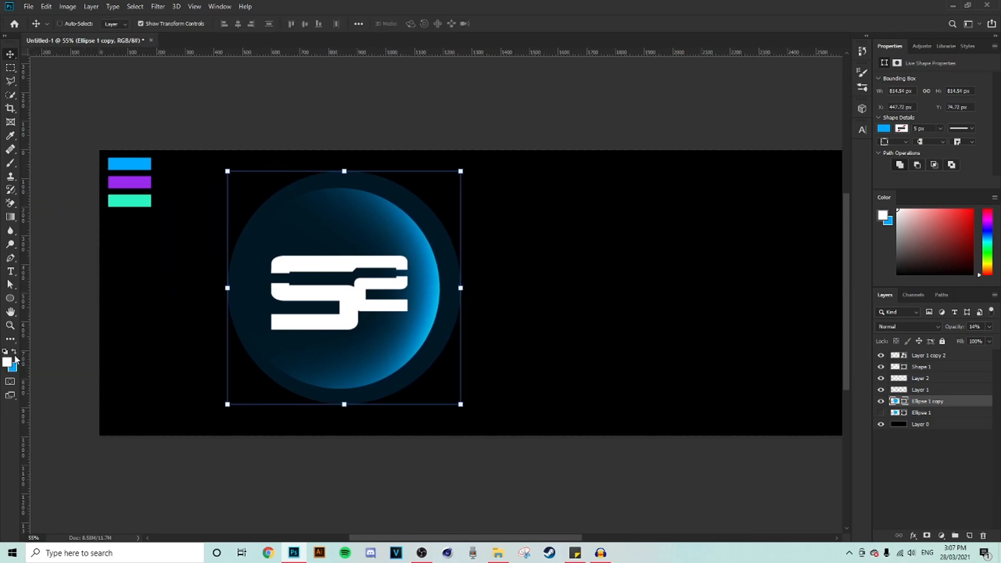
{"action": "left_click", "coordinate": [14, 353]}
{"action": "left_click", "coordinate": [6, 361]}
{"action": "left_click", "coordinate": [137, 178]}
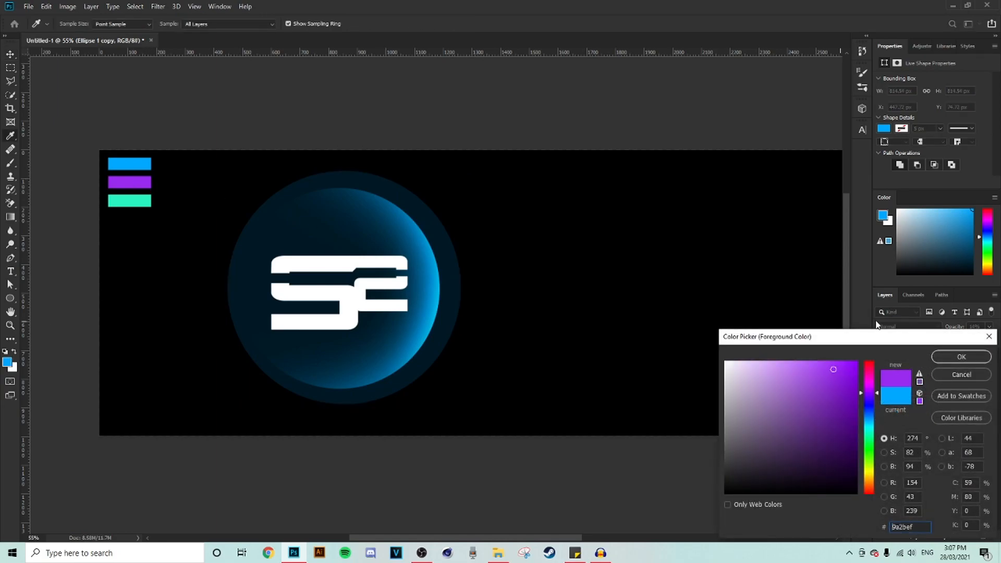
{"action": "left_click", "coordinate": [960, 357]}
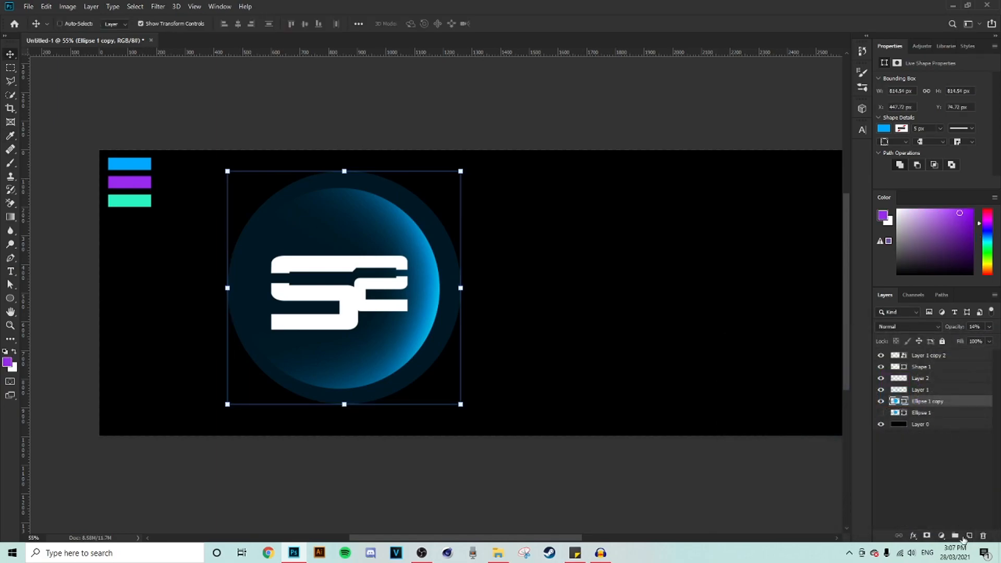
Hide the enlarged circle and, on a new layer with its outline selected, brush a soft purple glow along the left edge
{"action": "left_click", "coordinate": [882, 401]}
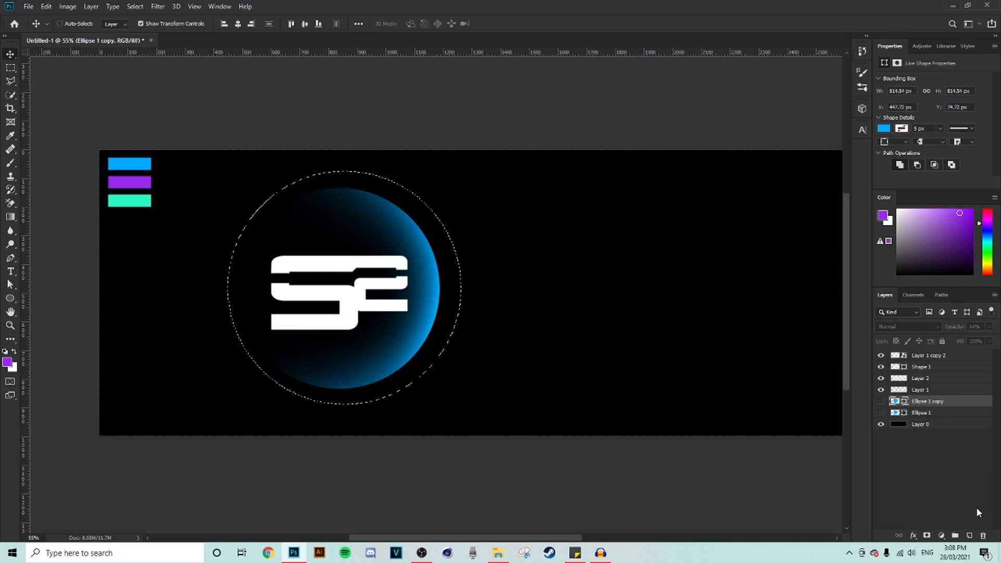
{"action": "left_click", "coordinate": [970, 536]}
{"action": "left_click", "coordinate": [11, 164]}
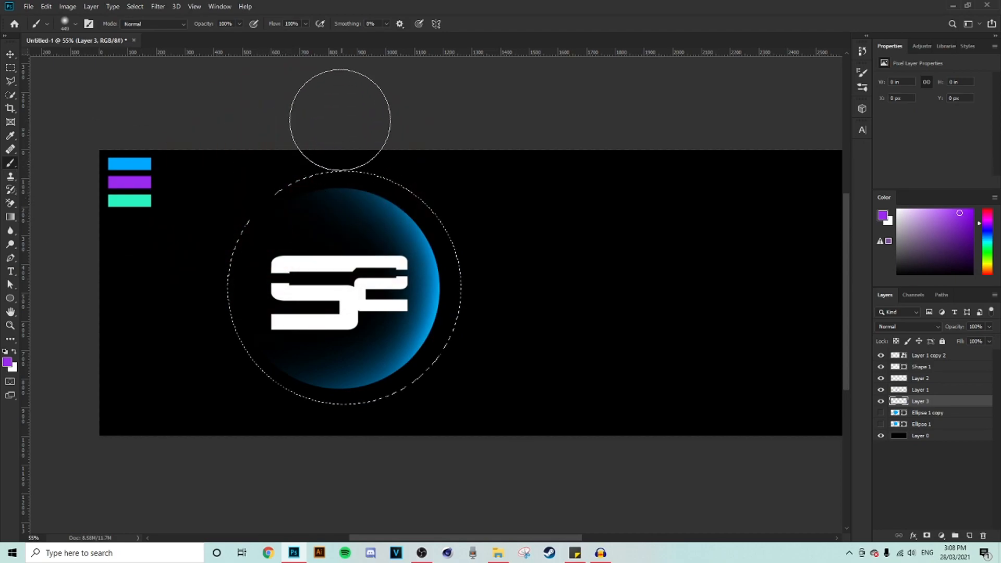
{"action": "left_click_drag", "start_coordinate": [312, 114], "coordinate": [264, 134]}
{"action": "left_click_drag", "start_coordinate": [317, 155], "coordinate": [325, 155]}
{"action": "left_click_drag", "start_coordinate": [247, 129], "coordinate": [139, 230]}
{"action": "mouse_move", "coordinate": [196, 171]}
{"action": "left_mouse_down"}
{"action": "mouse_move", "coordinate": [139, 284]}
{"action": "mouse_move", "coordinate": [208, 447]}
{"action": "mouse_move", "coordinate": [233, 467]}
{"action": "mouse_move", "coordinate": [369, 496]}
{"action": "mouse_move", "coordinate": [350, 480]}
{"action": "mouse_move", "coordinate": [462, 460]}
{"action": "mouse_move", "coordinate": [443, 452]}
{"action": "left_mouse_up"}
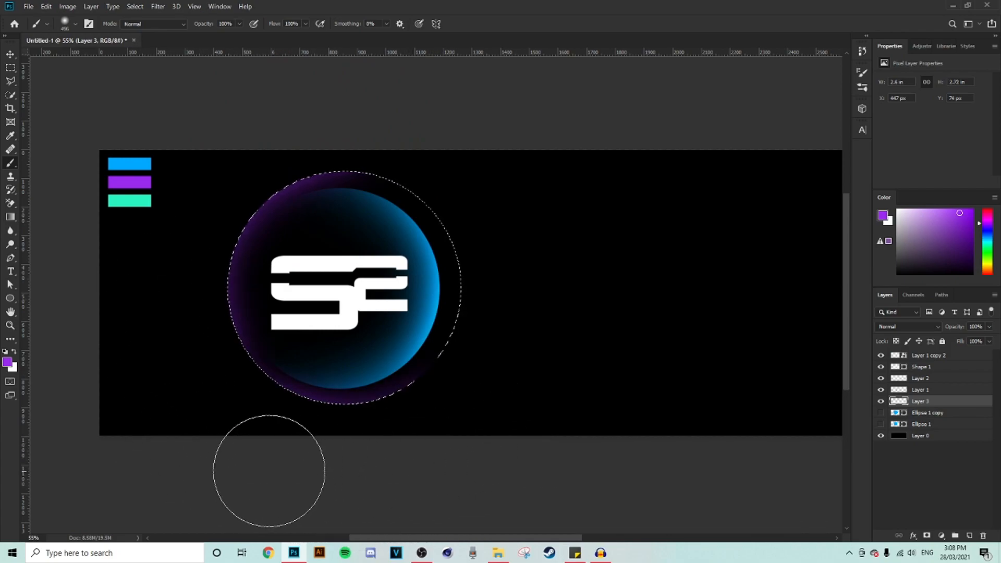
{"action": "left_click_drag", "start_coordinate": [273, 433], "coordinate": [229, 429]}
{"action": "mouse_move", "coordinate": [165, 260]}
{"action": "left_mouse_down"}
{"action": "mouse_move", "coordinate": [228, 168]}
{"action": "mouse_move", "coordinate": [167, 205]}
{"action": "mouse_move", "coordinate": [188, 240]}
{"action": "mouse_move", "coordinate": [181, 339]}
{"action": "left_mouse_up"}
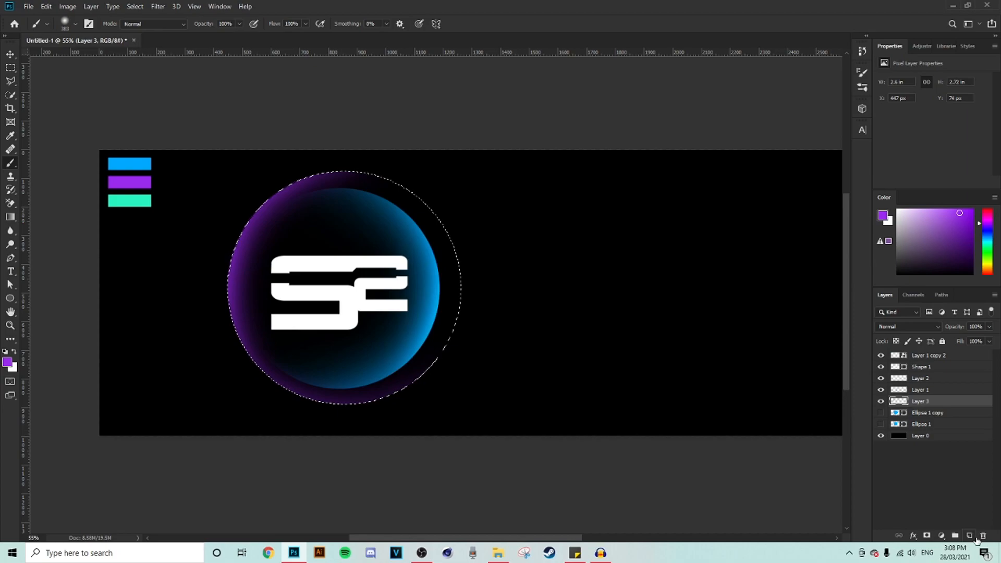
Add a layer above the purple glow and brush a soft white highlight along the selection's left edge
{"action": "left_click", "coordinate": [970, 535]}
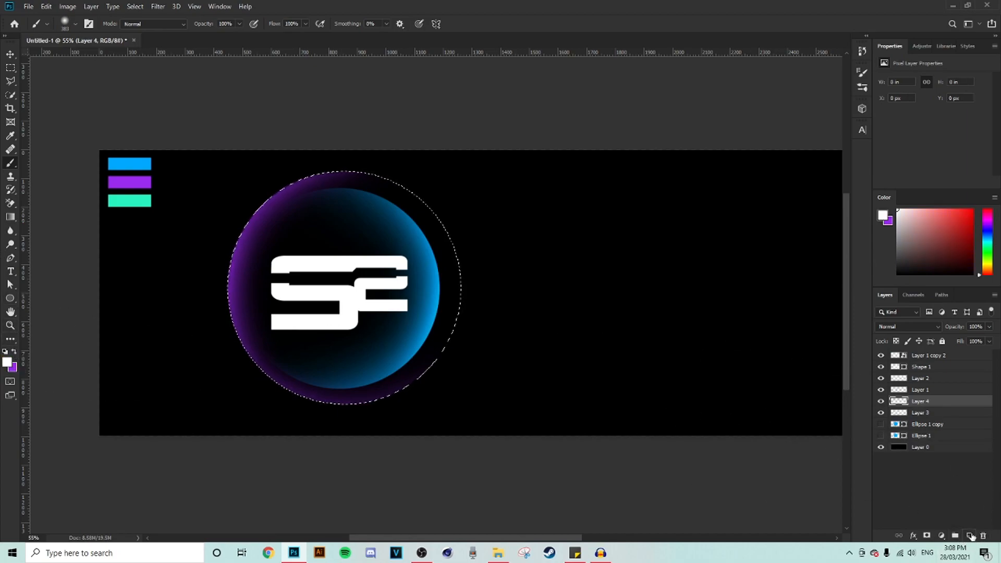
{"action": "mouse_move", "coordinate": [186, 223]}
{"action": "left_mouse_down"}
{"action": "mouse_move", "coordinate": [204, 194]}
{"action": "mouse_move", "coordinate": [172, 258]}
{"action": "mouse_move", "coordinate": [170, 311]}
{"action": "mouse_move", "coordinate": [190, 368]}
{"action": "mouse_move", "coordinate": [245, 435]}
{"action": "mouse_move", "coordinate": [218, 415]}
{"action": "mouse_move", "coordinate": [140, 255]}
{"action": "mouse_move", "coordinate": [164, 233]}
{"action": "left_mouse_up"}
{"action": "mouse_move", "coordinate": [200, 293]}
{"action": "left_mouse_down"}
{"action": "mouse_move", "coordinate": [184, 296]}
{"action": "mouse_move", "coordinate": [208, 169]}
{"action": "mouse_move", "coordinate": [183, 292]}
{"action": "mouse_move", "coordinate": [199, 187]}
{"action": "mouse_move", "coordinate": [229, 182]}
{"action": "mouse_move", "coordinate": [246, 165]}
{"action": "left_mouse_up"}
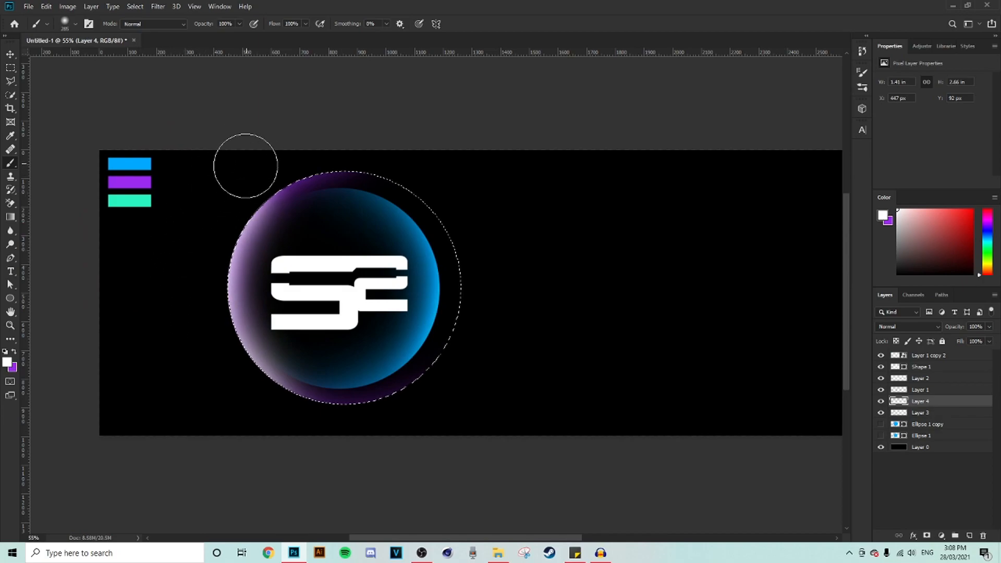
Set the highlight layer over the purple glow to Overlay blend mode and clear the selection
{"action": "left_click", "coordinate": [909, 323]}
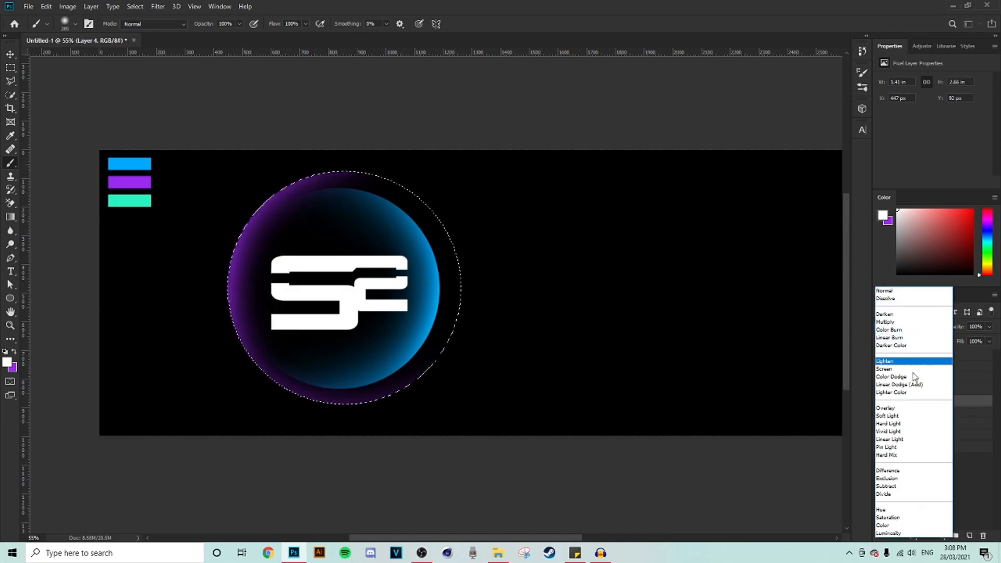
{"action": "left_click", "coordinate": [916, 411]}
{"action": "left_click", "coordinate": [11, 67]}
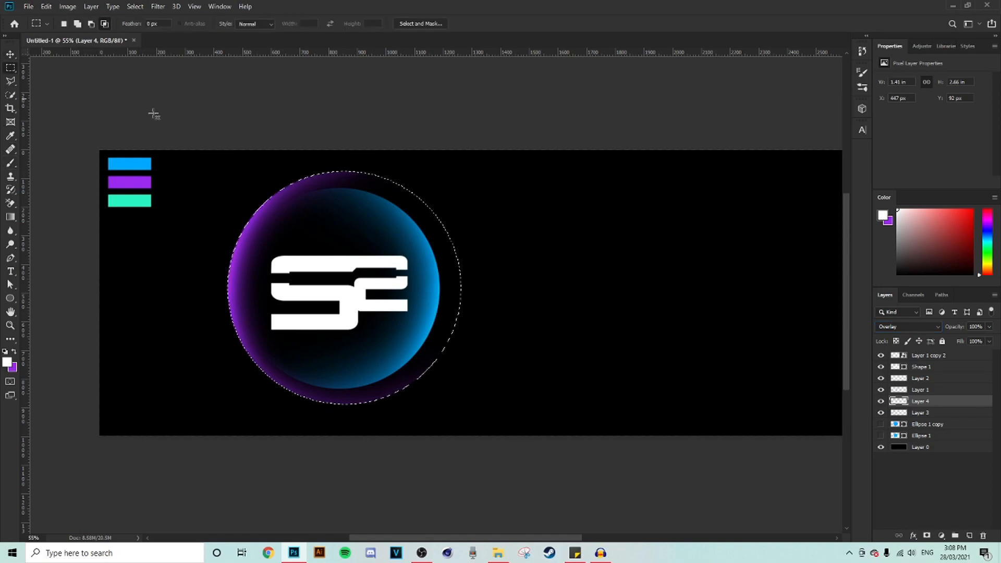
{"action": "key", "text": "ctrl+d"}
{"action": "scroll", "coordinate": [498, 264], "scroll_direction": "down", "scroll_amount": 5}
{"action": "scroll", "coordinate": [408, 319], "scroll_direction": "up", "scroll_amount": 3}
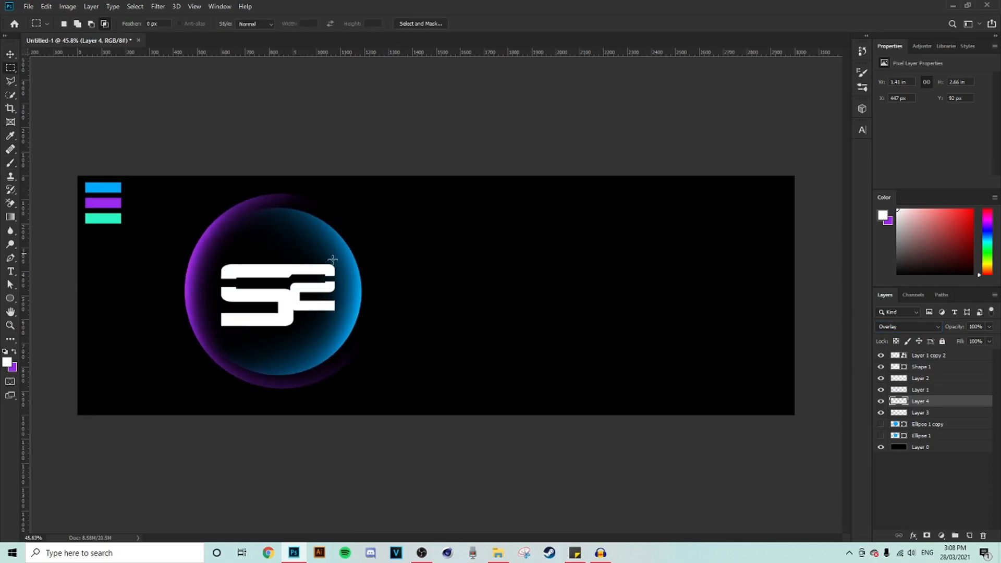
Set the foreground color to the turquoise palette swatch
{"action": "left_click", "coordinate": [7, 362]}
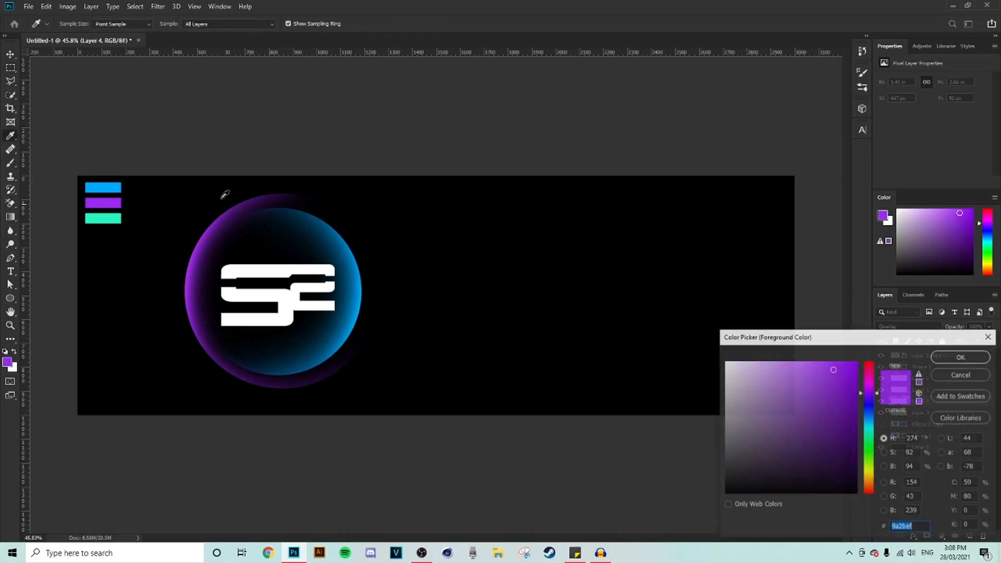
{"action": "left_click", "coordinate": [111, 218]}
{"action": "left_click", "coordinate": [962, 358]}
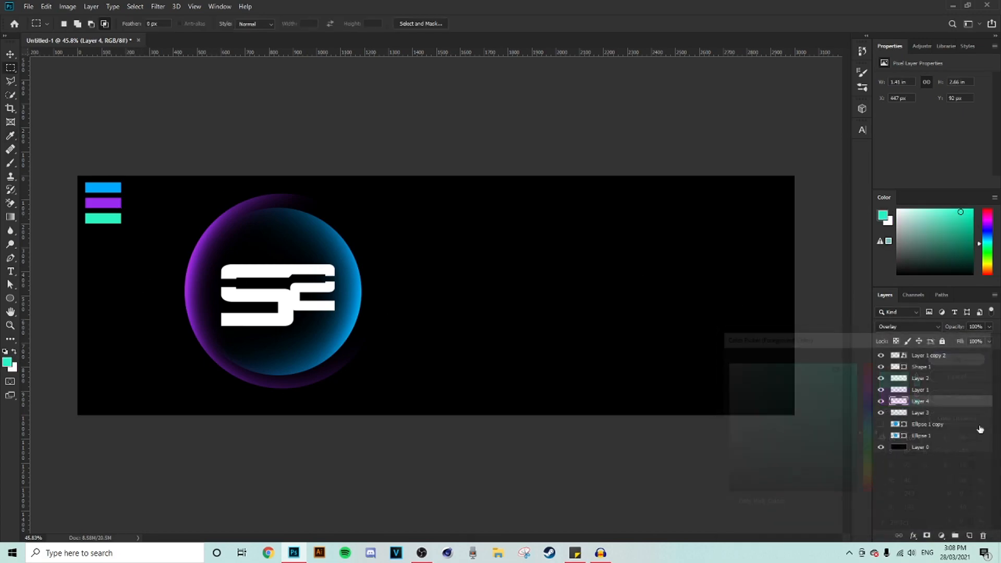
Duplicate the hidden Ellipse 1 copy, show the duplicate, and scale it to about 1351 px, shifted slightly right around the logo
{"action": "left_click", "coordinate": [919, 424]}
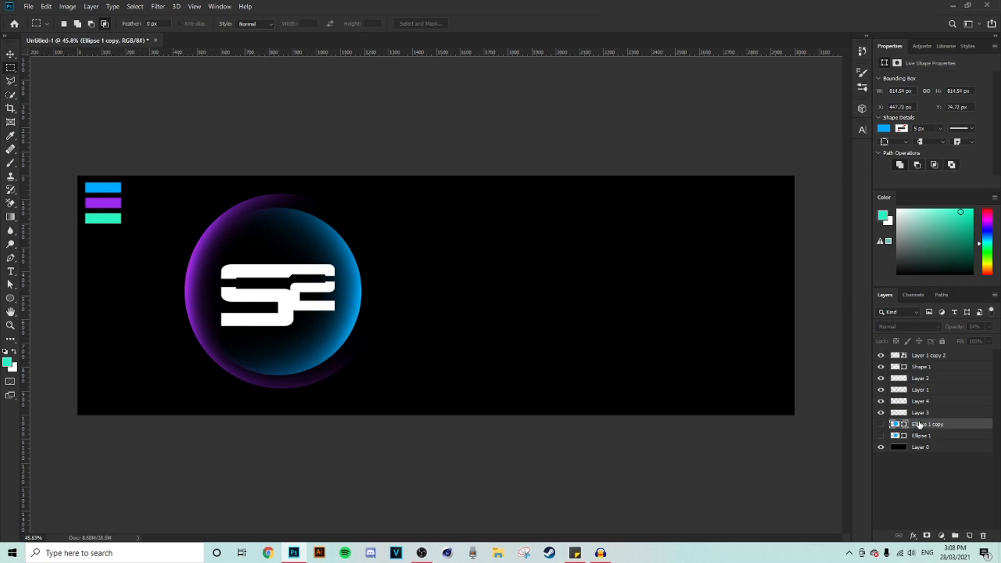
{"action": "key", "text": "v"}
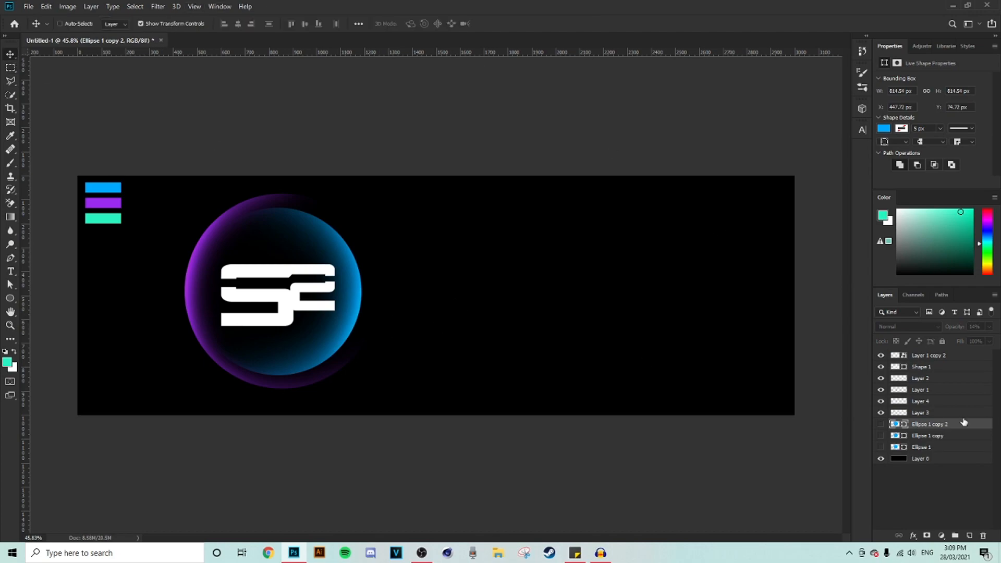
{"action": "left_click", "coordinate": [881, 424]}
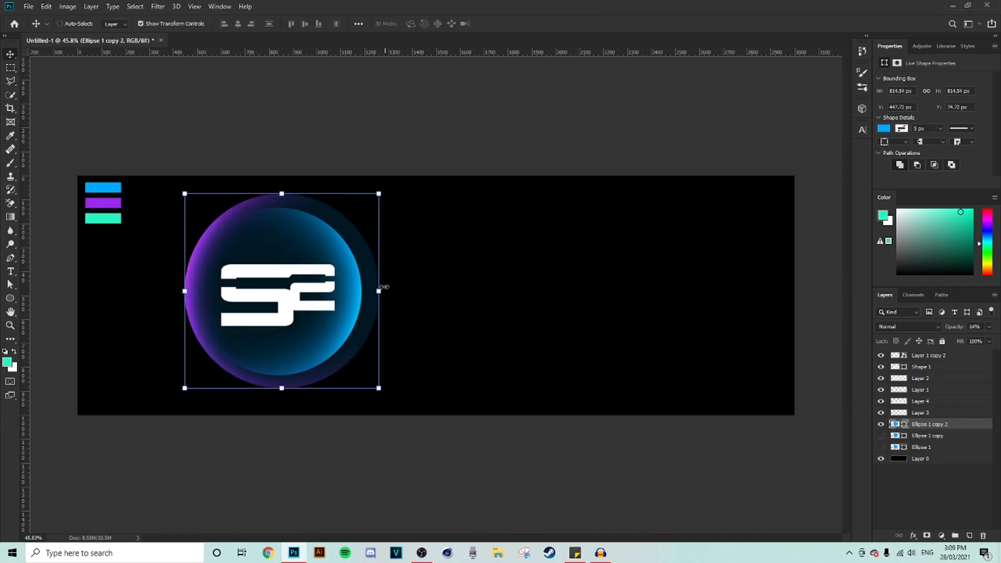
{"action": "left_click_drag", "start_coordinate": [379, 290], "coordinate": [445, 291]}
{"action": "left_click_drag", "start_coordinate": [402, 301], "coordinate": [471, 291]}
{"action": "left_click_drag", "start_coordinate": [420, 299], "coordinate": [446, 298]}
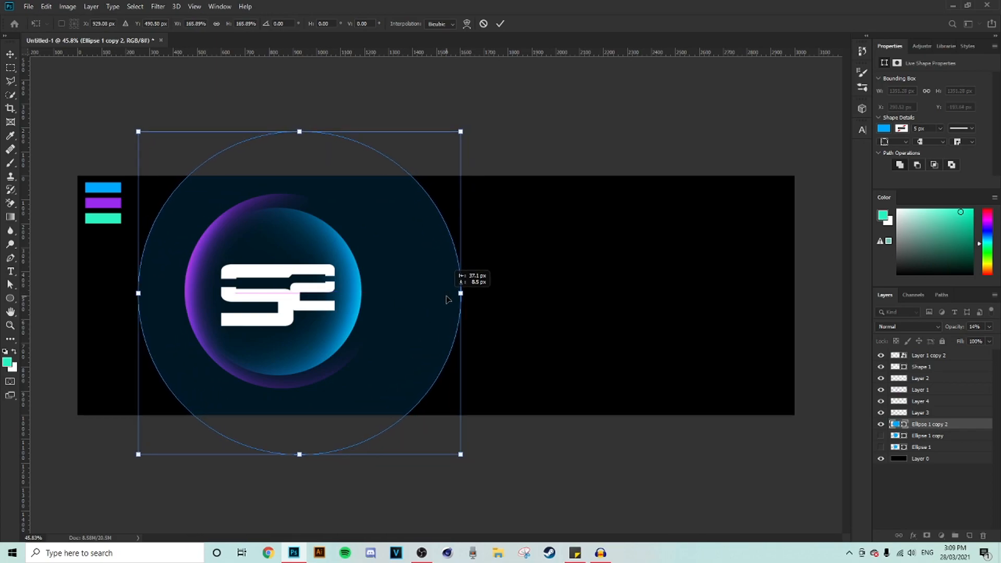
{"action": "left_click", "coordinate": [10, 68]}
{"action": "scroll", "coordinate": [384, 288], "scroll_direction": "down", "scroll_amount": 1}
{"action": "scroll", "coordinate": [385, 288], "scroll_direction": "up", "scroll_amount": 2}
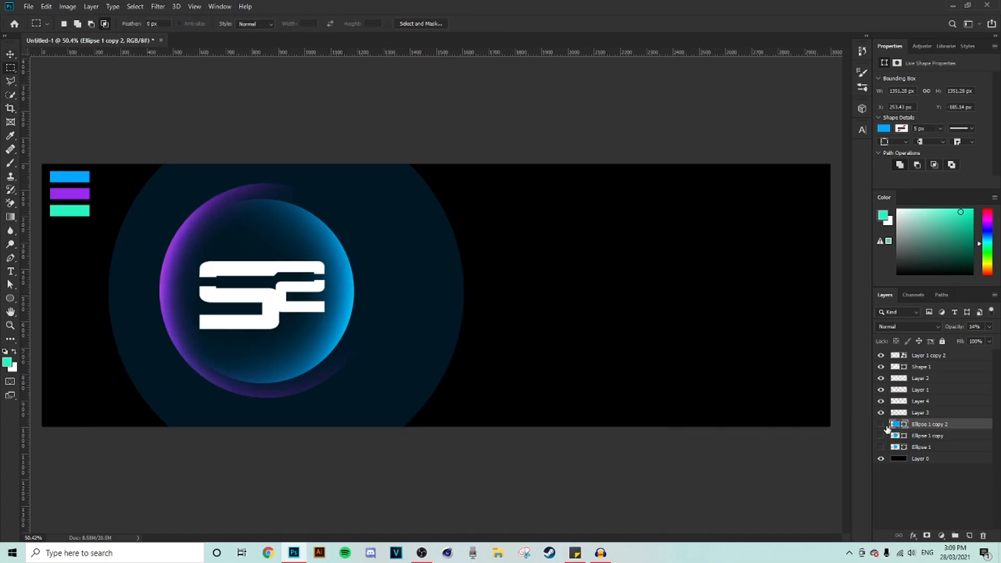
Hide the largest circle and, on a new layer with its outline selected, brush a broad turquoise glow along the right edge
{"action": "left_click", "coordinate": [897, 425], "text": "ctrl"}
{"action": "left_click", "coordinate": [969, 535]}
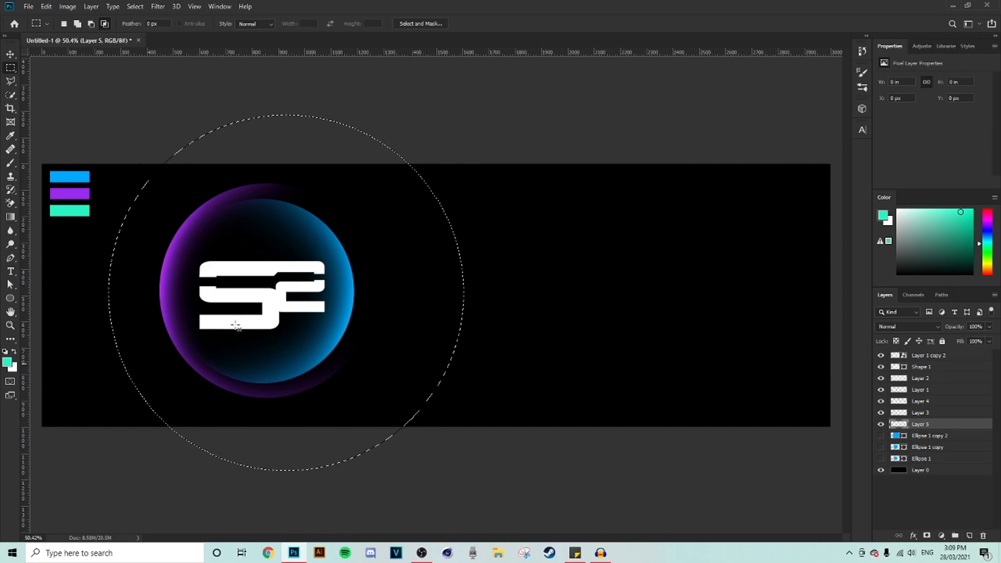
{"action": "left_click", "coordinate": [10, 162]}
{"action": "left_click_drag", "start_coordinate": [173, 315], "coordinate": [243, 308], "text": "alt"}
{"action": "left_click_drag", "start_coordinate": [262, 311], "coordinate": [323, 308], "text": "alt"}
{"action": "scroll", "coordinate": [501, 402], "scroll_direction": "down", "scroll_amount": 1}
{"action": "left_click", "coordinate": [547, 459]}
{"action": "left_click", "coordinate": [639, 222]}
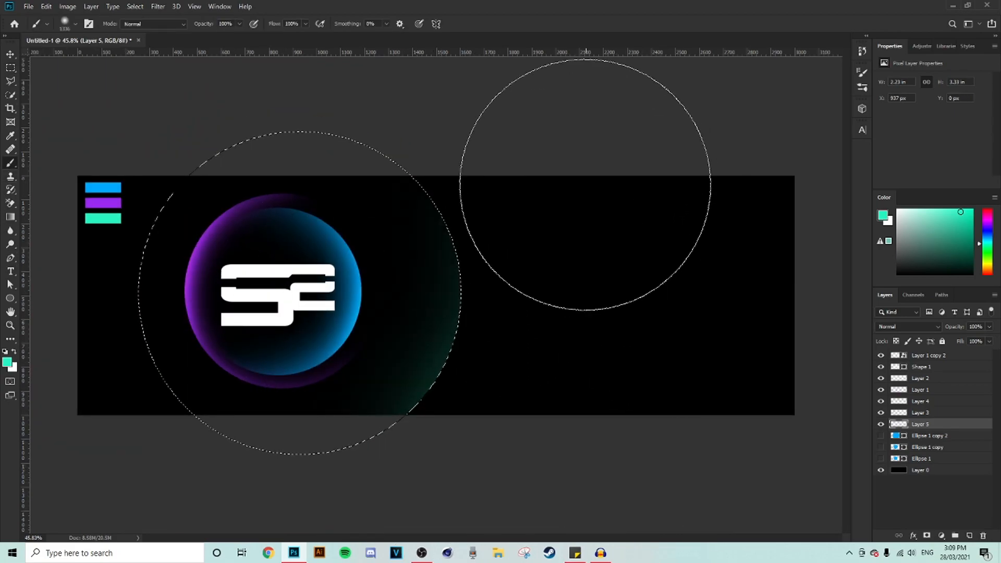
{"action": "left_click", "coordinate": [574, 141]}
{"action": "scroll", "coordinate": [605, 443], "scroll_direction": "down", "scroll_amount": 2}
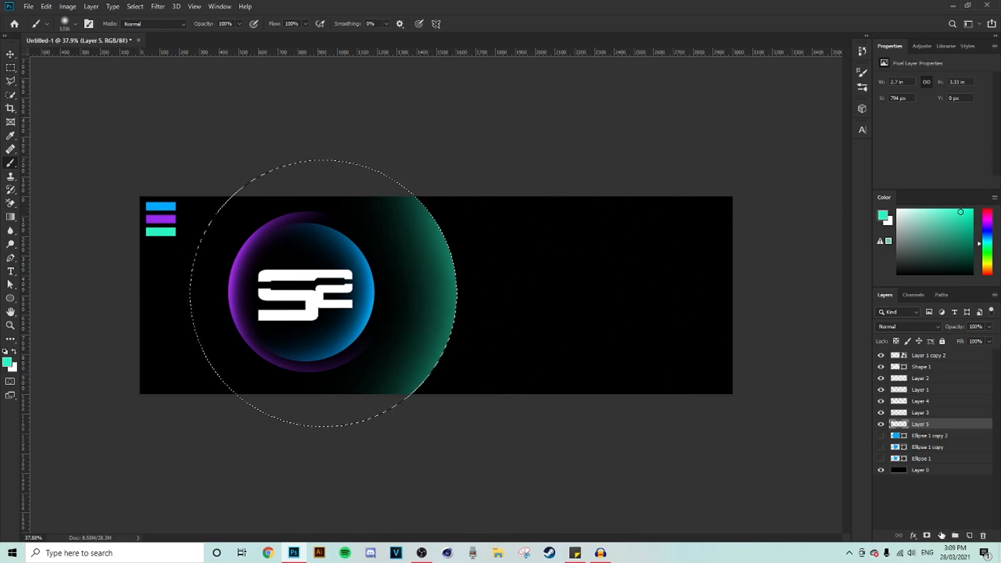
Add a layer above the turquoise glow and brush a white highlight along the right edge inside the selection
{"action": "left_click", "coordinate": [969, 535]}
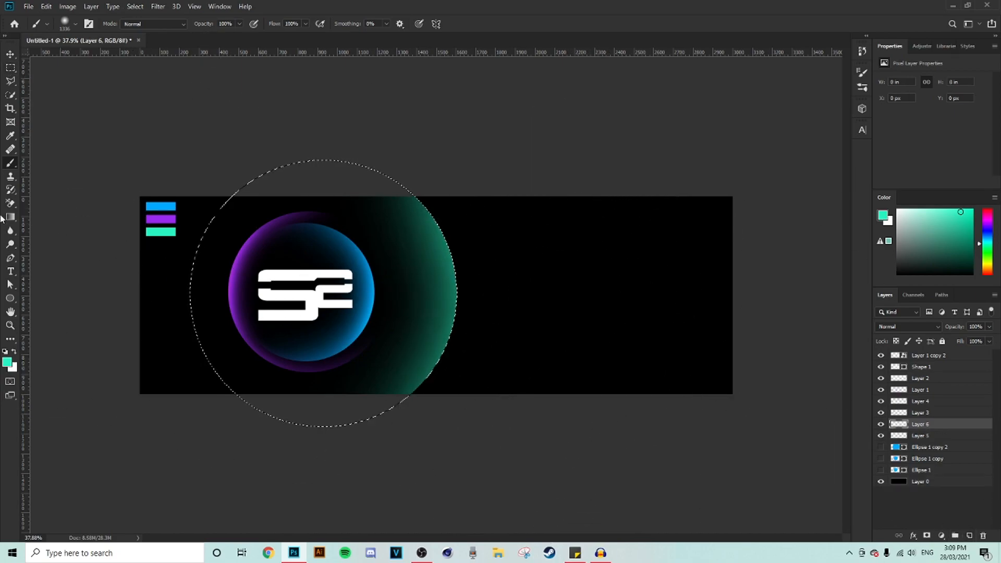
{"action": "left_click", "coordinate": [14, 352]}
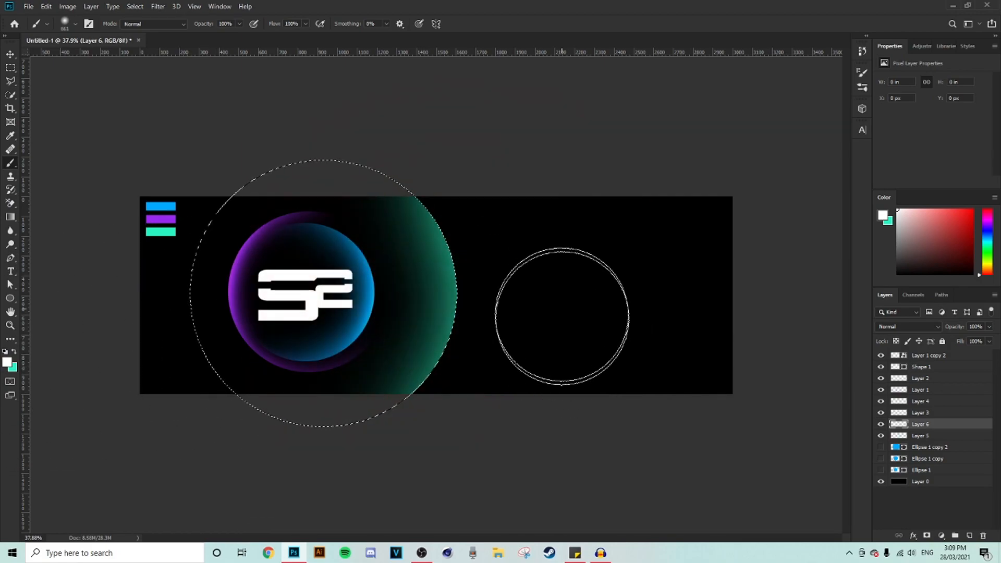
{"action": "mouse_move", "coordinate": [562, 316]}
{"action": "left_mouse_down"}
{"action": "mouse_move", "coordinate": [542, 214]}
{"action": "mouse_move", "coordinate": [541, 311]}
{"action": "mouse_move", "coordinate": [513, 194]}
{"action": "left_mouse_up"}
Set the highlight layer over the turquoise glow to Overlay blend mode and clear the selection
{"action": "left_click", "coordinate": [922, 327]}
{"action": "left_click", "coordinate": [902, 411]}
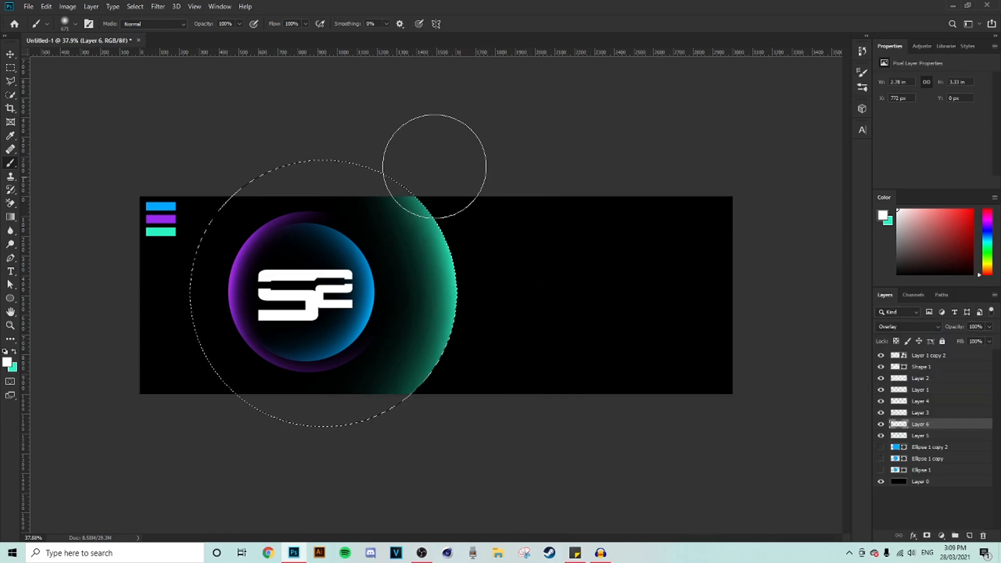
{"action": "left_click", "coordinate": [10, 67]}
{"action": "left_click", "coordinate": [258, 165]}
{"action": "scroll", "coordinate": [500, 290], "scroll_direction": "down", "scroll_amount": 2}
{"action": "scroll", "coordinate": [500, 291], "scroll_direction": "up", "scroll_amount": 3}
{"action": "scroll", "coordinate": [503, 297], "scroll_direction": "down", "scroll_amount": 1}
{"action": "scroll", "coordinate": [503, 299], "scroll_direction": "up", "scroll_amount": 1}
Softly erase the lower end of the turquoise arc on both its highlight layer and its glow layer
{"action": "left_click", "coordinate": [11, 203]}
{"action": "left_click", "coordinate": [47, 203]}
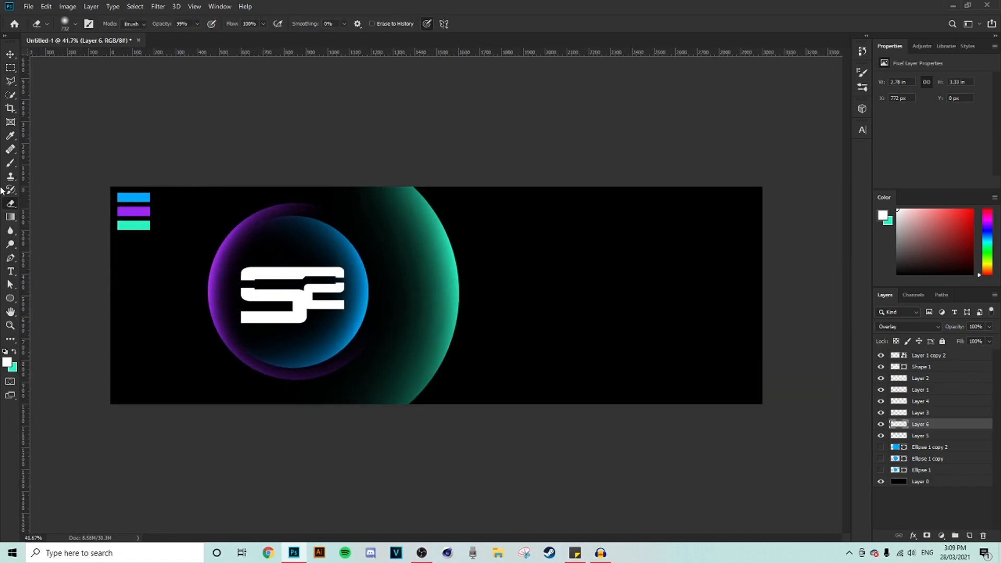
{"action": "left_click_drag", "start_coordinate": [364, 346], "coordinate": [404, 345]}
{"action": "left_click", "coordinate": [913, 437]}
{"action": "left_click_drag", "start_coordinate": [521, 402], "coordinate": [539, 402]}
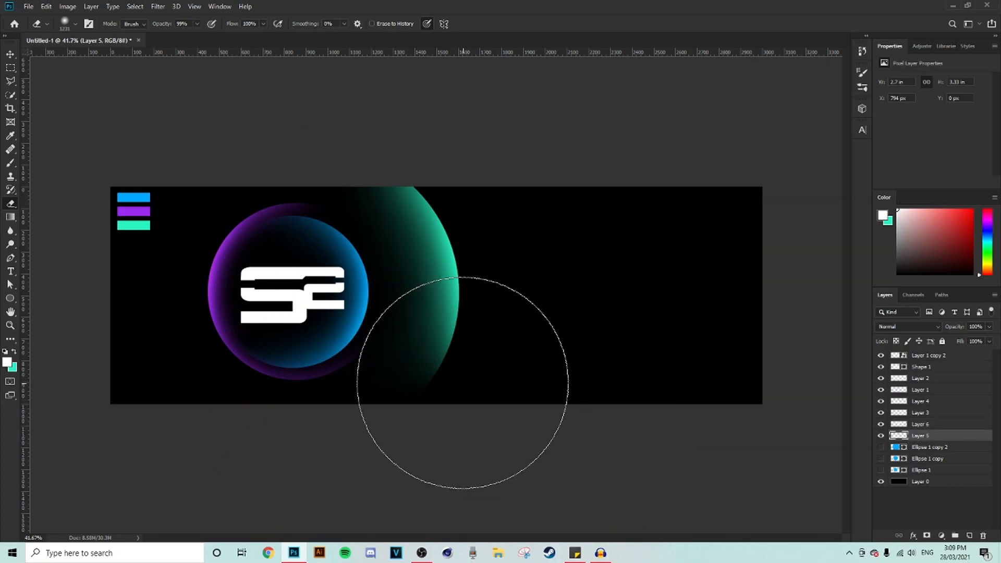
{"action": "scroll", "coordinate": [556, 405], "scroll_direction": "down", "scroll_amount": 3}
{"action": "scroll", "coordinate": [554, 407], "scroll_direction": "up", "scroll_amount": 5}
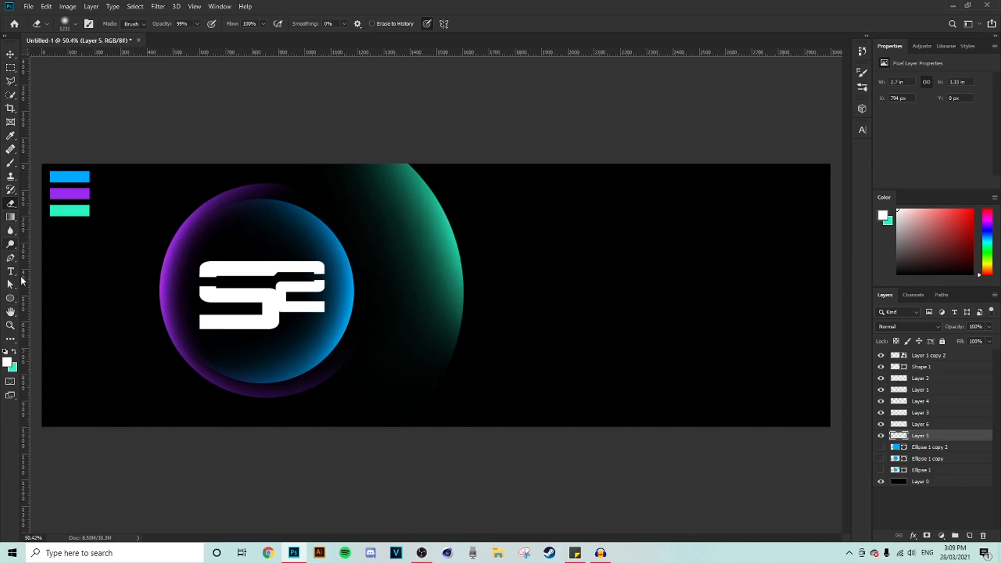
Duplicate the largest hidden circle's layer, Ellipse 1 copy 2
{"action": "left_click", "coordinate": [921, 448]}
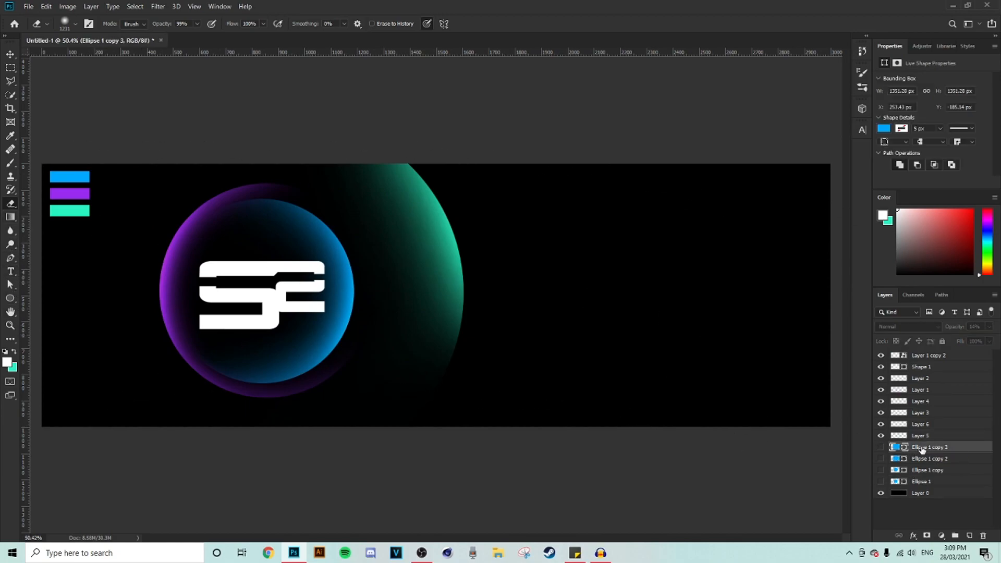
{"action": "left_click", "coordinate": [9, 55]}
Toggle the hidden ellipse layers on and off to check each circle's size, and examine the turquoise arc's upper edge
{"action": "left_click", "coordinate": [881, 459]}
{"action": "left_click", "coordinate": [882, 458]}
{"action": "left_click", "coordinate": [882, 470]}
{"action": "left_click", "coordinate": [881, 470]}
{"action": "left_click", "coordinate": [881, 482]}
{"action": "left_click", "coordinate": [882, 481]}
{"action": "left_click", "coordinate": [881, 471]}
{"action": "left_click", "coordinate": [881, 471]}
{"action": "left_click", "coordinate": [881, 458]}
{"action": "left_click", "coordinate": [881, 459]}
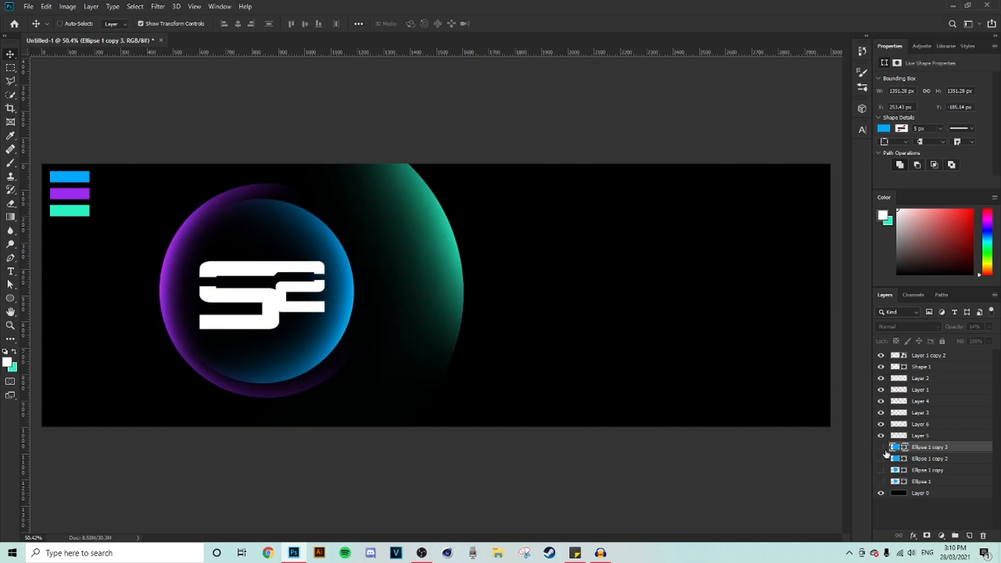
{"action": "left_click", "coordinate": [881, 459]}
{"action": "left_click", "coordinate": [881, 447]}
{"action": "scroll", "coordinate": [438, 248], "scroll_direction": "up", "scroll_amount": 2}
{"action": "scroll", "coordinate": [410, 162], "scroll_direction": "up", "scroll_amount": 2}
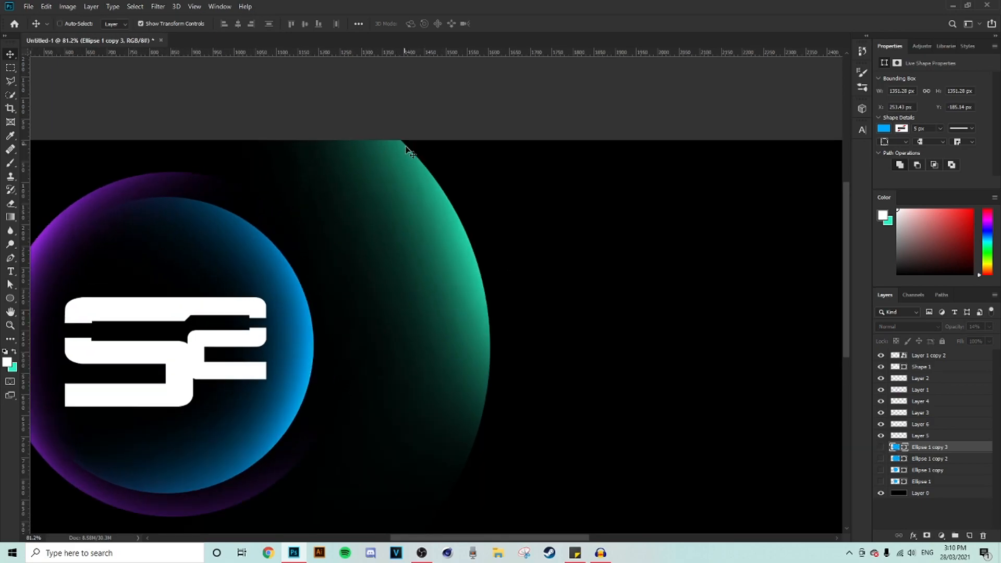
{"action": "left_click", "coordinate": [904, 449], "text": "ctrl"}
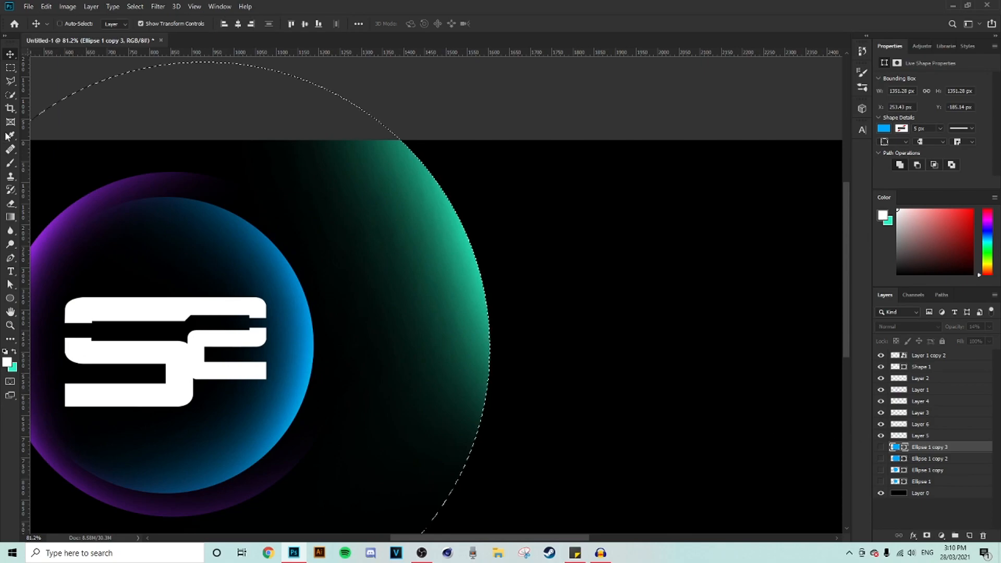
{"action": "key", "text": "b"}
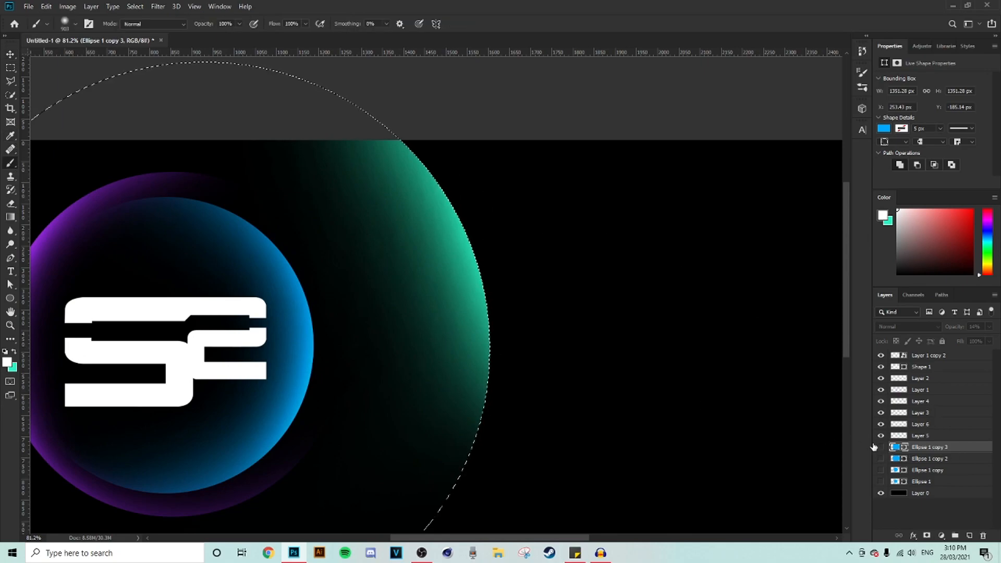
{"action": "key", "text": "ctrl+d"}
{"action": "key", "text": "v"}
{"action": "scroll", "coordinate": [472, 198], "scroll_direction": "down", "scroll_amount": 1}
{"action": "scroll", "coordinate": [475, 203], "scroll_direction": "down", "scroll_amount": 2}
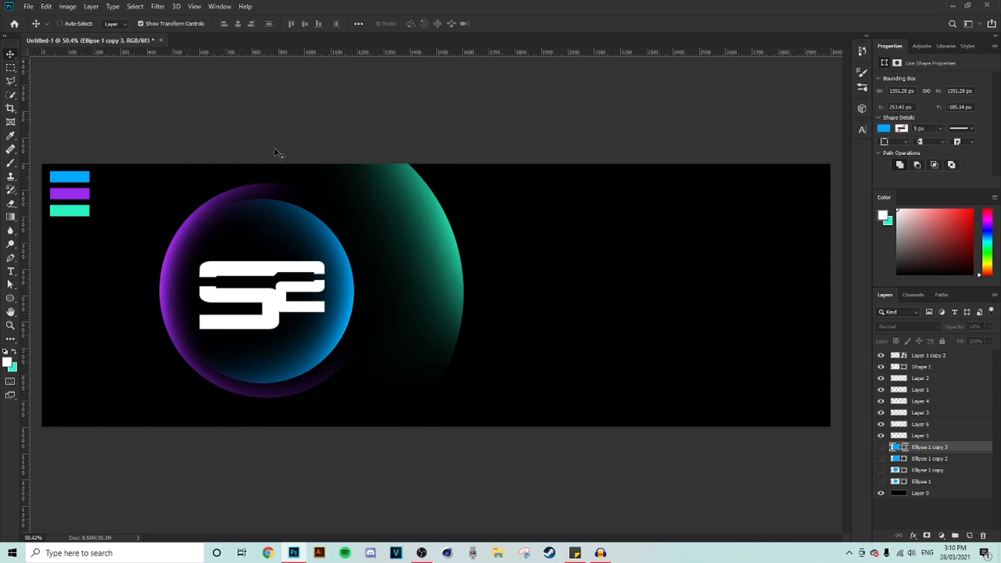
Enlarge the Ellipse 1 copy 3 circle from its centre to about 1831 px across, and keep its layer hidden
{"action": "left_click", "coordinate": [881, 447]}
{"action": "key", "text": "ctrl+t"}
{"action": "left_click_drag", "start_coordinate": [465, 291], "coordinate": [593, 281]}
{"action": "key", "text": "Return"}
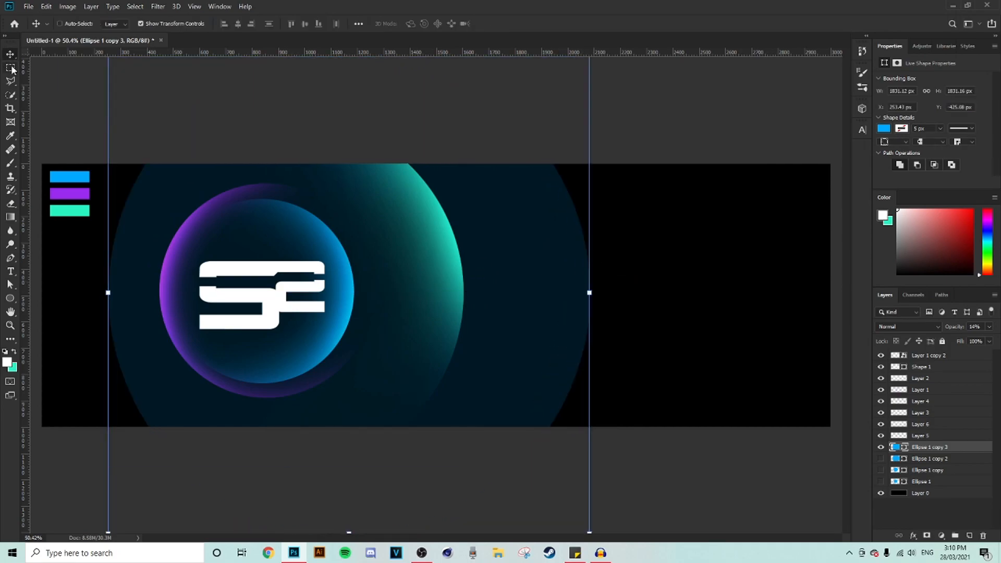
{"action": "left_click", "coordinate": [881, 447]}
Load the Ellipse 1 copy 3 outline as a selection, add a new layer, and sample the blue swatch (00a8ff) as foreground color
{"action": "left_click", "coordinate": [898, 447], "text": "ctrl"}
{"action": "left_click", "coordinate": [968, 535]}
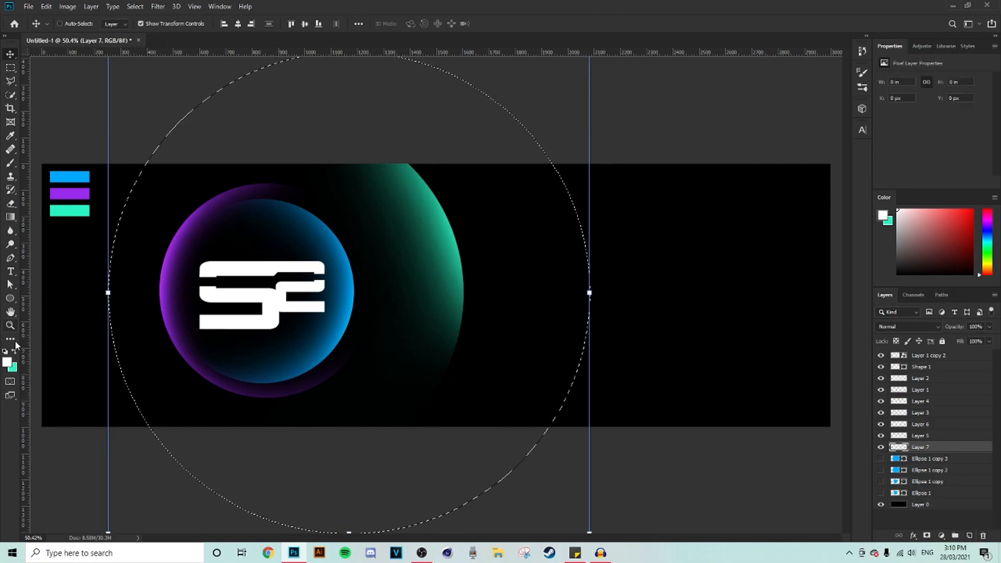
{"action": "left_click", "coordinate": [15, 351]}
{"action": "left_click", "coordinate": [7, 363]}
{"action": "left_click", "coordinate": [78, 176]}
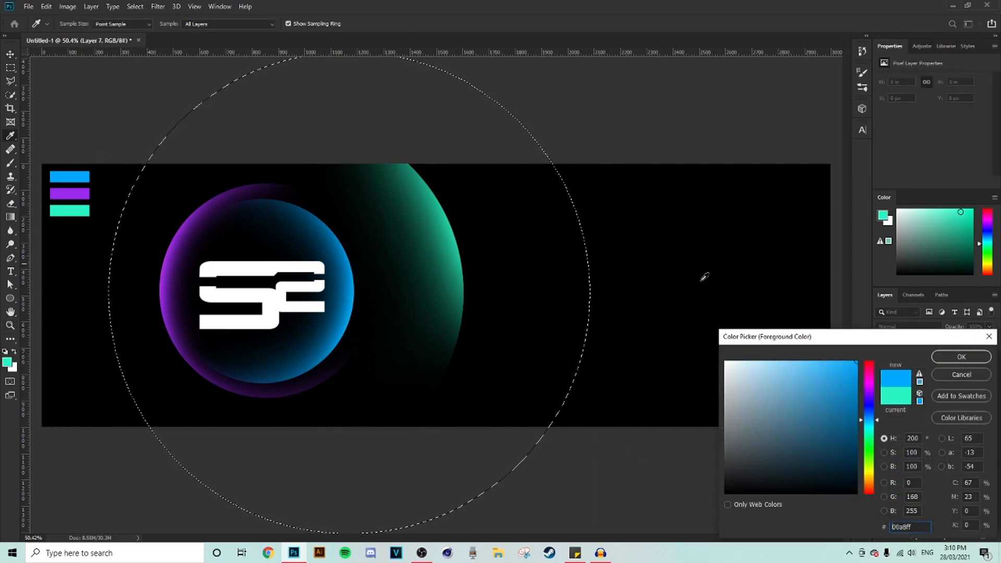
{"action": "left_click", "coordinate": [970, 357]}
Paint a faint blue glow inside the selection's right edge with a very large soft brush
{"action": "key", "text": "v"}
{"action": "left_click", "coordinate": [15, 163]}
{"action": "right_click", "coordinate": [709, 234], "text": "alt"}
{"action": "left_click", "coordinate": [696, 124]}
{"action": "scroll", "coordinate": [704, 140], "scroll_direction": "down", "scroll_amount": 1}
{"action": "left_click", "coordinate": [652, 474]}
{"action": "scroll", "coordinate": [684, 365], "scroll_direction": "down", "scroll_amount": 1}
{"action": "left_click", "coordinate": [693, 355]}
{"action": "left_click", "coordinate": [592, 492]}
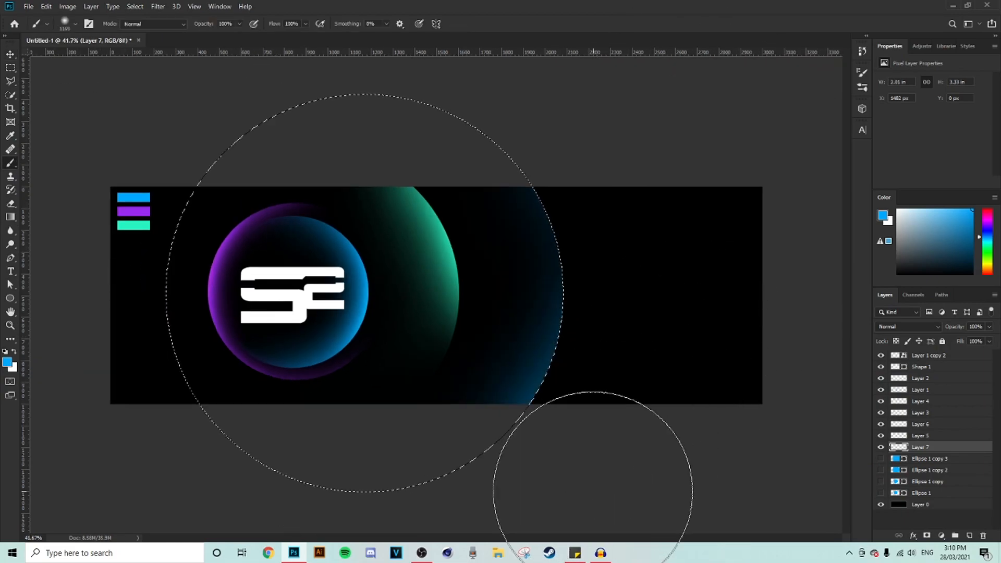
Strengthen the blue glow along the selection's right edge, resizing the soft brush between strokes and covering the arc's full height
{"action": "scroll", "coordinate": [644, 397], "scroll_direction": "down", "scroll_amount": 3}
{"action": "right_click", "coordinate": [649, 381], "text": "alt"}
{"action": "right_click", "coordinate": [589, 331], "text": "alt"}
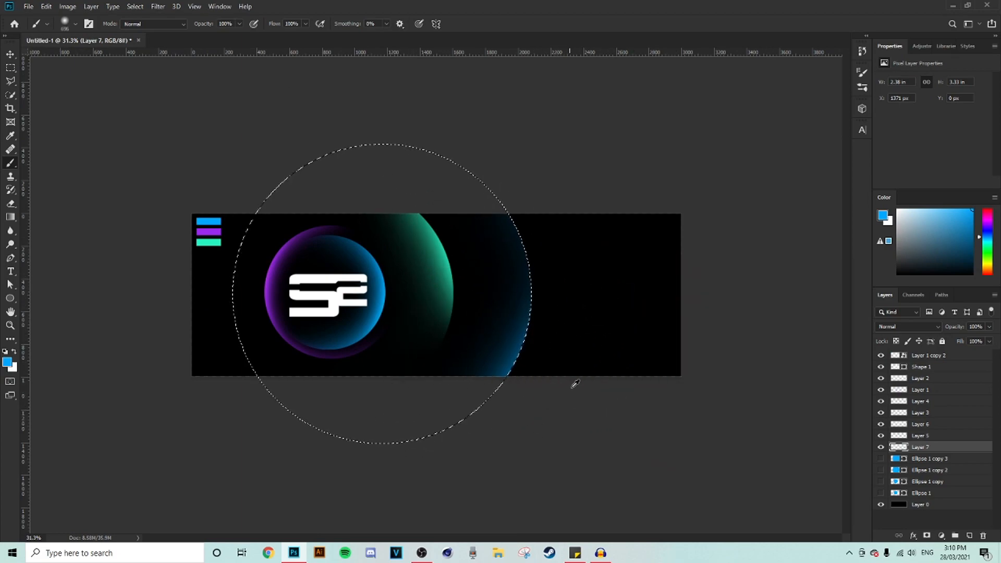
{"action": "right_click", "coordinate": [571, 362], "text": "alt"}
{"action": "left_click", "coordinate": [474, 450]}
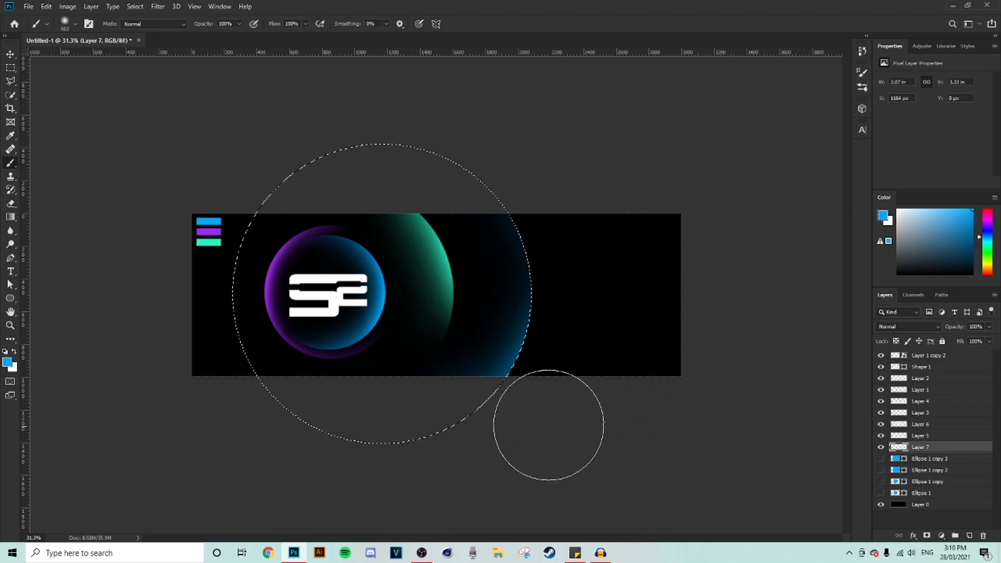
{"action": "right_click", "coordinate": [608, 272], "text": "alt"}
{"action": "mouse_move", "coordinate": [590, 173]}
{"action": "left_mouse_down"}
{"action": "mouse_move", "coordinate": [621, 290]}
{"action": "mouse_move", "coordinate": [619, 337]}
{"action": "mouse_move", "coordinate": [599, 419]}
{"action": "mouse_move", "coordinate": [586, 440]}
{"action": "left_mouse_up"}
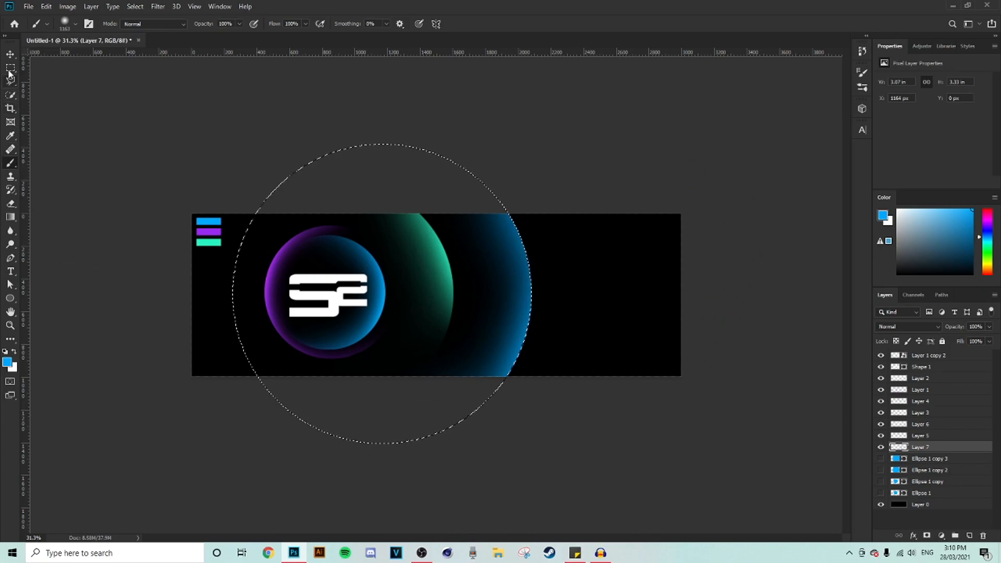
Paint a soft white highlight on a new layer at the blue arc's lower end, set it to Overlay, and deselect
{"action": "left_click", "coordinate": [969, 535]}
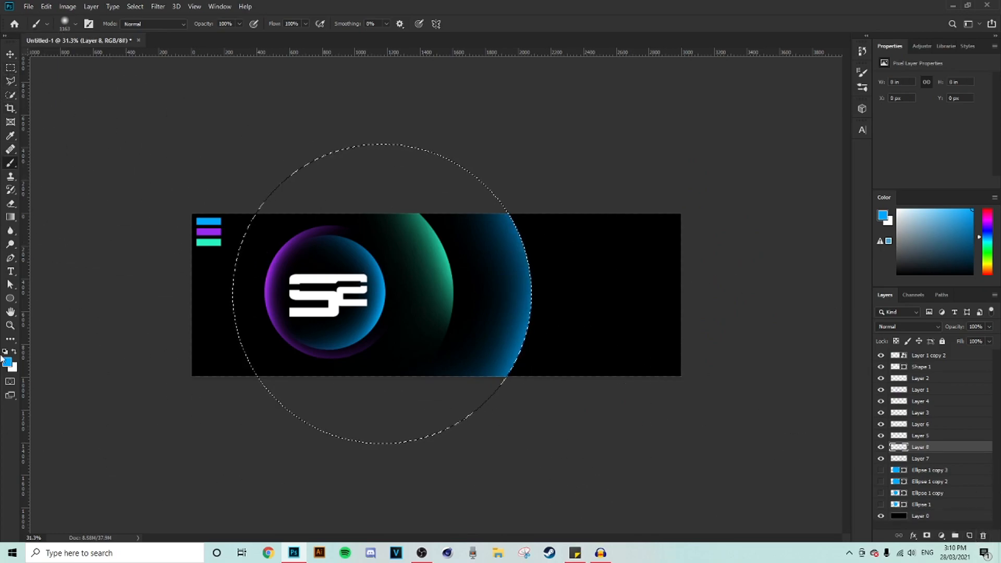
{"action": "left_click", "coordinate": [17, 355]}
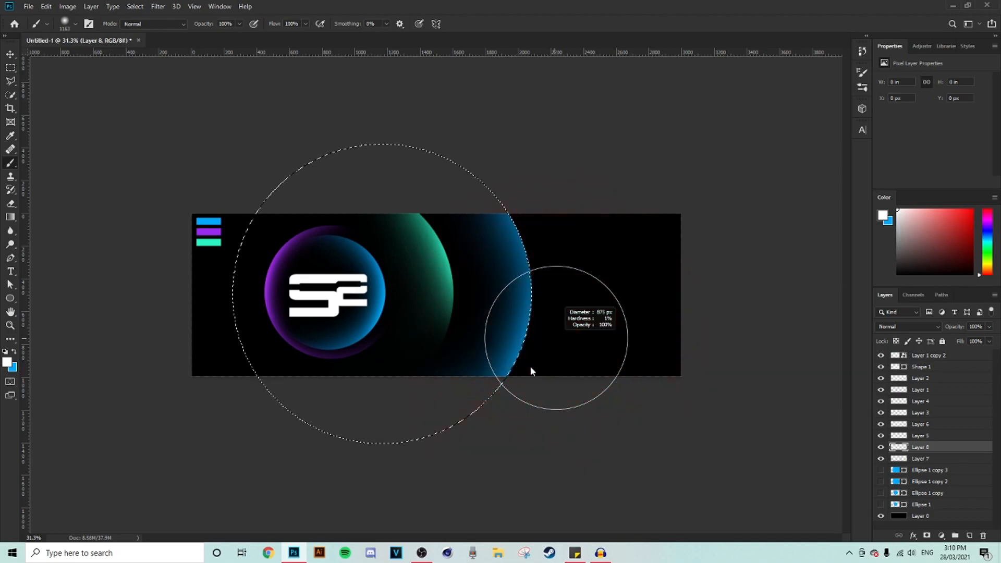
{"action": "left_click", "coordinate": [575, 381]}
{"action": "left_click", "coordinate": [910, 326]}
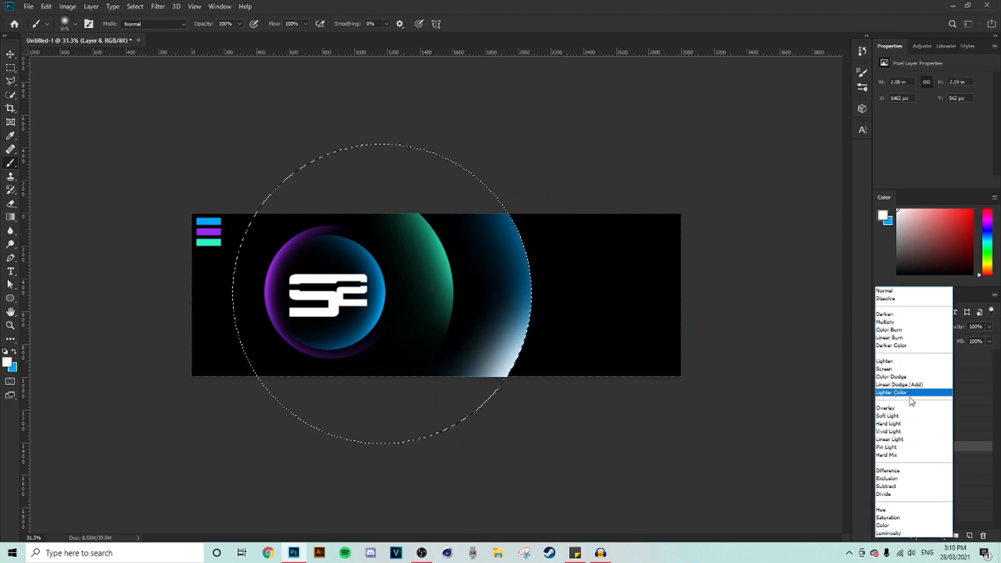
{"action": "left_click", "coordinate": [902, 410]}
{"action": "left_click", "coordinate": [10, 68]}
{"action": "key", "text": "ctrl+d"}
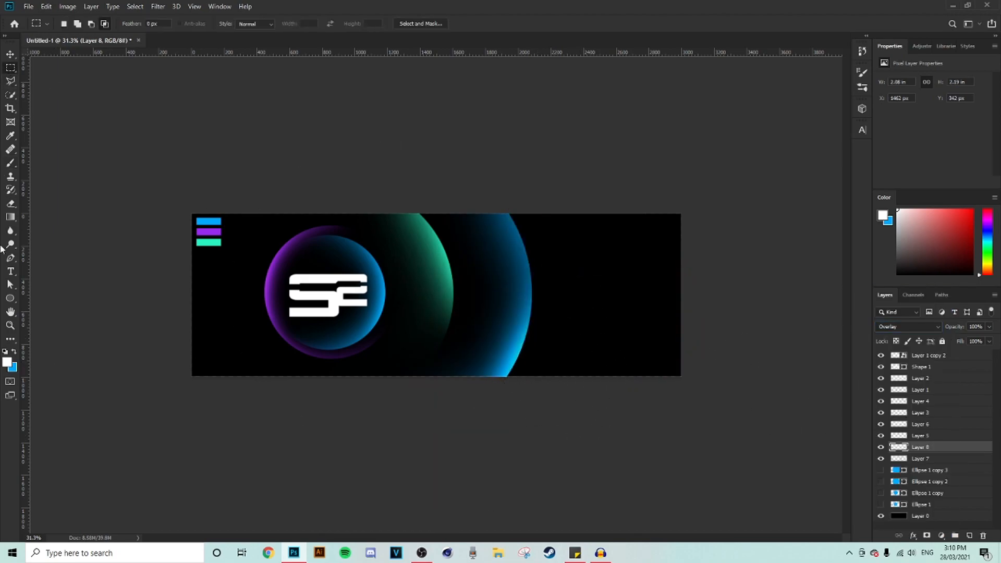
Softly erase the upper end of the blue arc on its glow layer, Layer 7
{"action": "left_click", "coordinate": [10, 203]}
{"action": "left_click", "coordinate": [920, 458]}
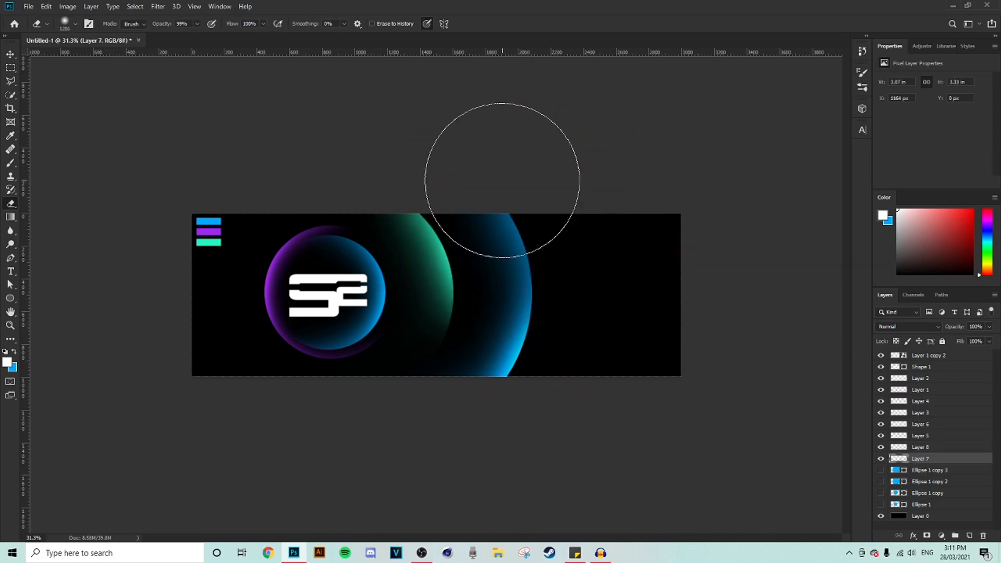
{"action": "scroll", "coordinate": [524, 217], "scroll_direction": "down", "scroll_amount": 2}
{"action": "left_click_drag", "start_coordinate": [510, 235], "coordinate": [528, 240]}
{"action": "left_click", "coordinate": [498, 232]}
{"action": "scroll", "coordinate": [655, 368], "scroll_direction": "down", "scroll_amount": 1}
{"action": "scroll", "coordinate": [646, 368], "scroll_direction": "up", "scroll_amount": 3}
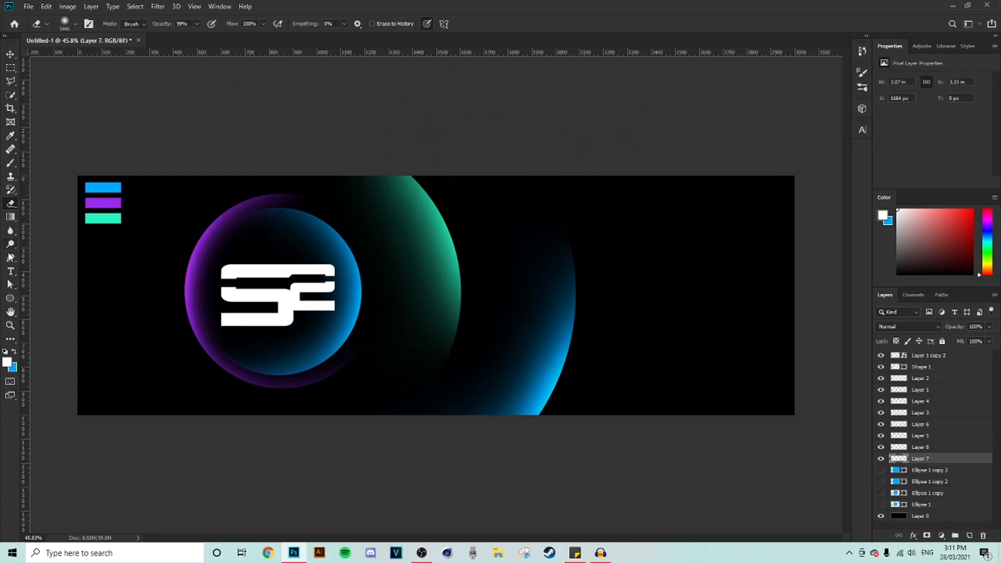
Duplicate Ellipse 1 copy 3, enlarge the copy well beyond the blue arc towards the banner's right end, and keep it hidden
{"action": "left_click", "coordinate": [940, 470]}
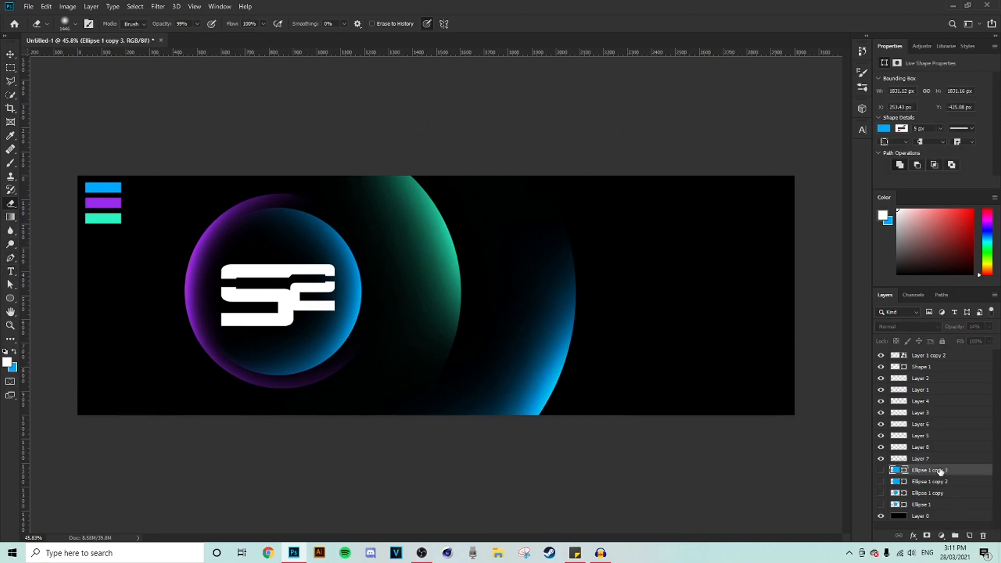
{"action": "key", "text": "ctrl+j"}
{"action": "left_click", "coordinate": [11, 68]}
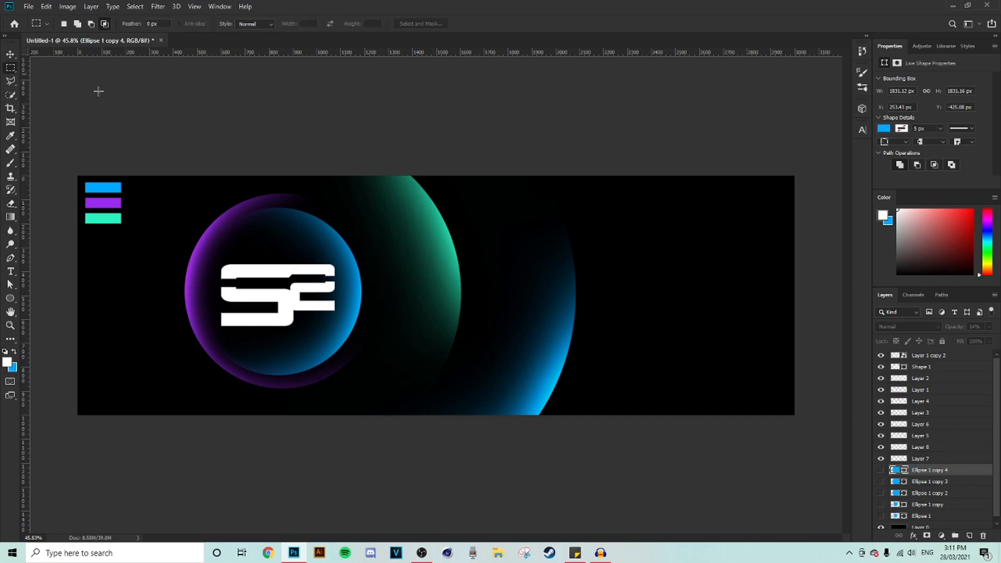
{"action": "left_click", "coordinate": [10, 54]}
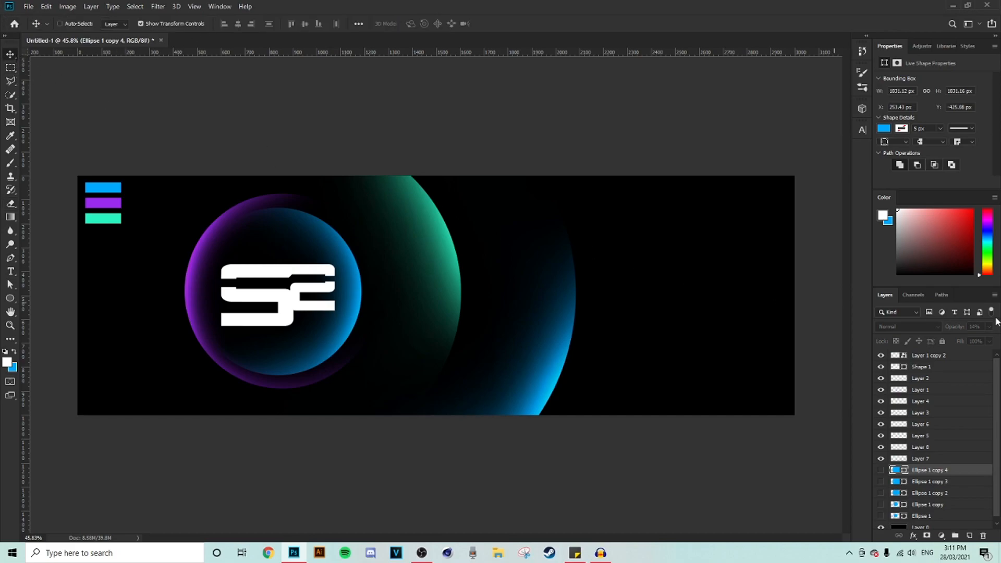
{"action": "left_click", "coordinate": [881, 470]}
{"action": "left_click_drag", "start_coordinate": [570, 293], "coordinate": [647, 287]}
{"action": "key", "text": "Return"}
{"action": "left_click", "coordinate": [880, 471]}
Load the Ellipse 1 copy 4 outline as a selection, add a new layer, and sample the purple swatch as foreground color
{"action": "left_click", "coordinate": [901, 472], "text": "ctrl"}
{"action": "left_click", "coordinate": [969, 535]}
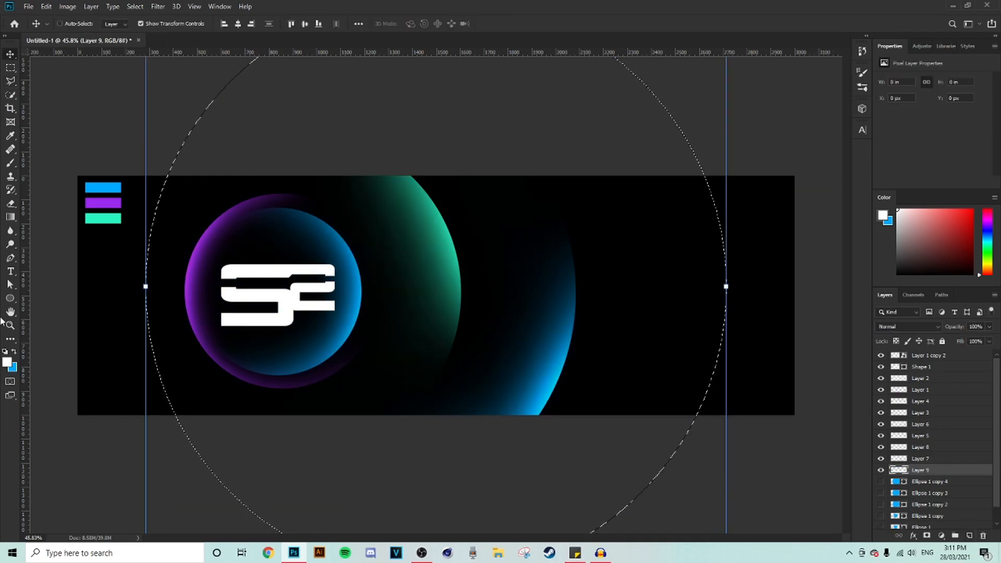
{"action": "left_click", "coordinate": [14, 352]}
{"action": "left_click", "coordinate": [7, 362]}
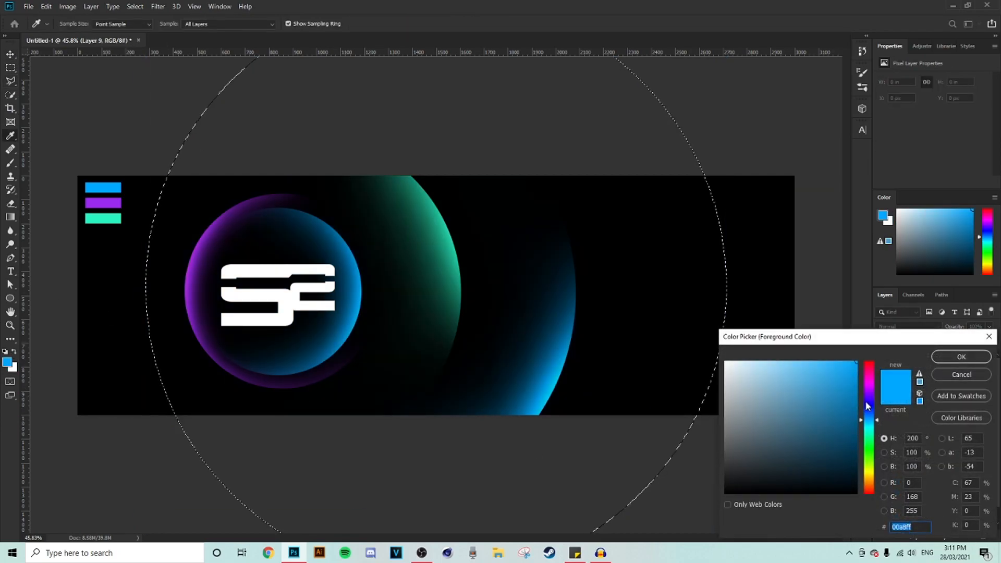
{"action": "left_click", "coordinate": [103, 203]}
{"action": "left_click", "coordinate": [950, 357]}
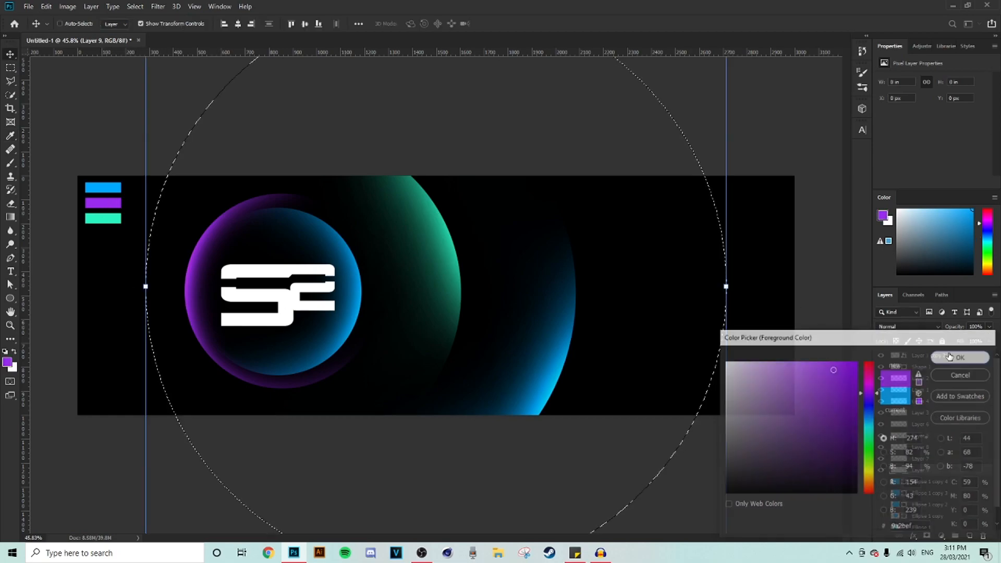
Paint a soft purple glow inside the right edge of the largest circle's selection with a very large brush
{"action": "left_click", "coordinate": [10, 162]}
{"action": "left_click_drag", "start_coordinate": [487, 214], "coordinate": [518, 226]}
{"action": "scroll", "coordinate": [665, 294], "scroll_direction": "down", "scroll_amount": 3}
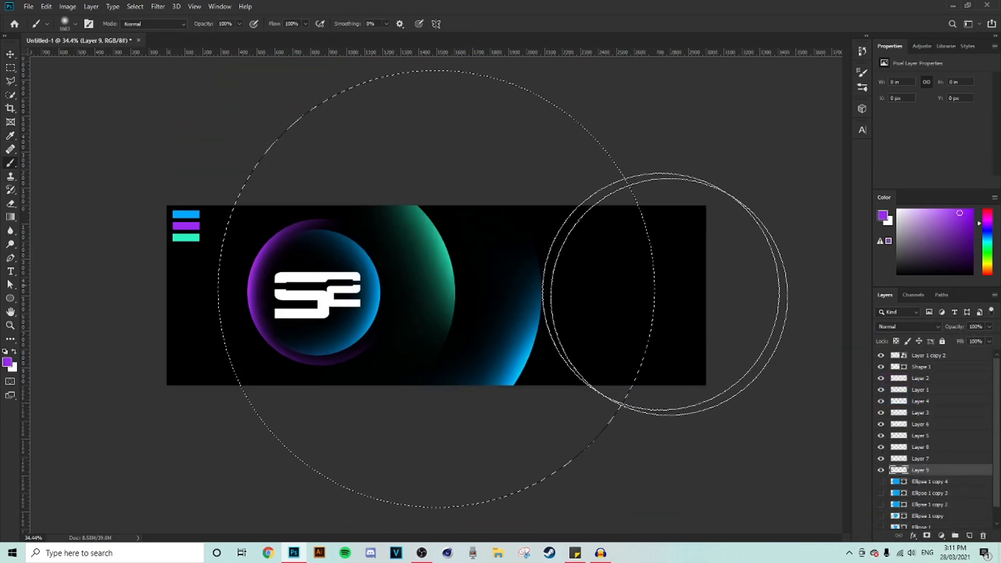
{"action": "left_click", "coordinate": [752, 435]}
{"action": "mouse_move", "coordinate": [777, 177]}
{"action": "left_mouse_down"}
{"action": "mouse_move", "coordinate": [747, 128]}
{"action": "mouse_move", "coordinate": [793, 205]}
{"action": "mouse_move", "coordinate": [810, 276]}
{"action": "mouse_move", "coordinate": [802, 381]}
{"action": "mouse_move", "coordinate": [784, 446]}
{"action": "mouse_move", "coordinate": [817, 240]}
{"action": "left_mouse_up"}
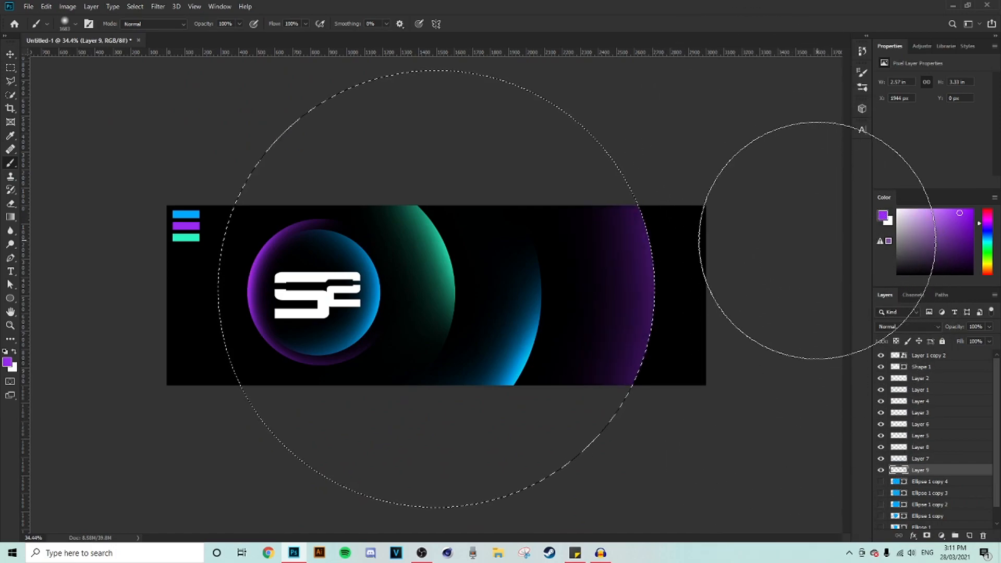
Brush a broad soft white highlight over the purple arc on a new layer and set that layer to Overlay
{"action": "key", "text": "v"}
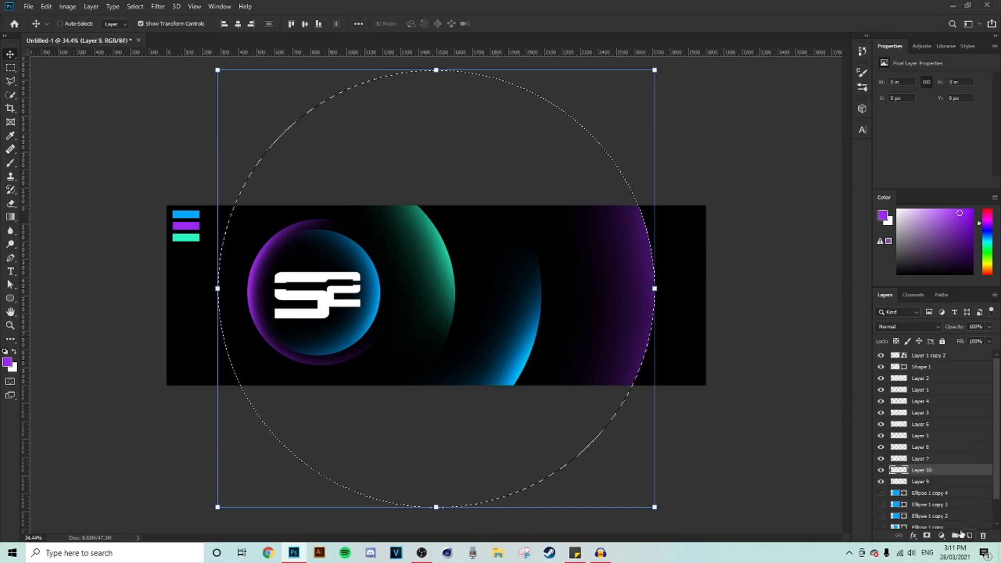
{"action": "left_click", "coordinate": [14, 352]}
{"action": "left_click", "coordinate": [10, 163]}
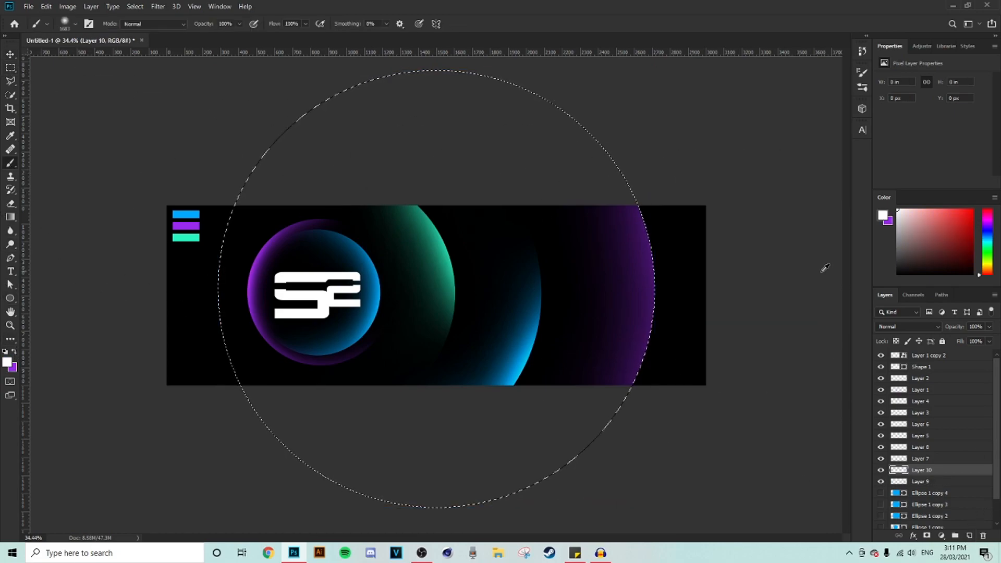
{"action": "left_click", "coordinate": [744, 304]}
{"action": "left_click", "coordinate": [744, 304]}
{"action": "left_click", "coordinate": [744, 304]}
{"action": "left_click", "coordinate": [744, 304]}
{"action": "left_click", "coordinate": [907, 328]}
{"action": "left_click", "coordinate": [897, 405]}
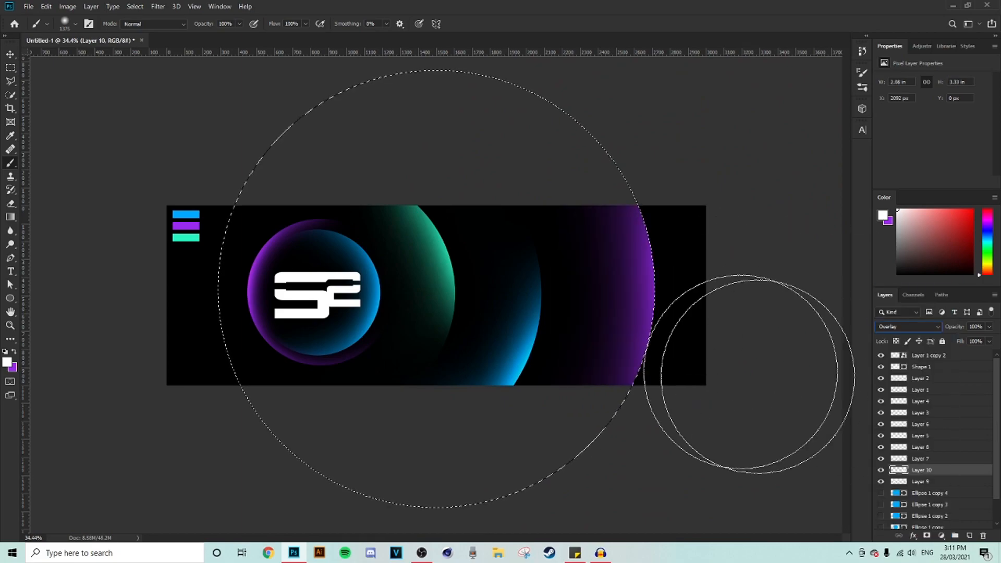
Paint a smaller white highlight at the purple arc's middle on another new layer, set it to Overlay, and deselect
{"action": "left_click", "coordinate": [969, 536]}
{"action": "mouse_move", "coordinate": [695, 297]}
{"action": "left_mouse_down"}
{"action": "mouse_move", "coordinate": [717, 298]}
{"action": "mouse_move", "coordinate": [671, 288]}
{"action": "left_mouse_up"}
{"action": "left_click", "coordinate": [710, 300]}
{"action": "left_click", "coordinate": [693, 296]}
{"action": "left_click", "coordinate": [668, 292]}
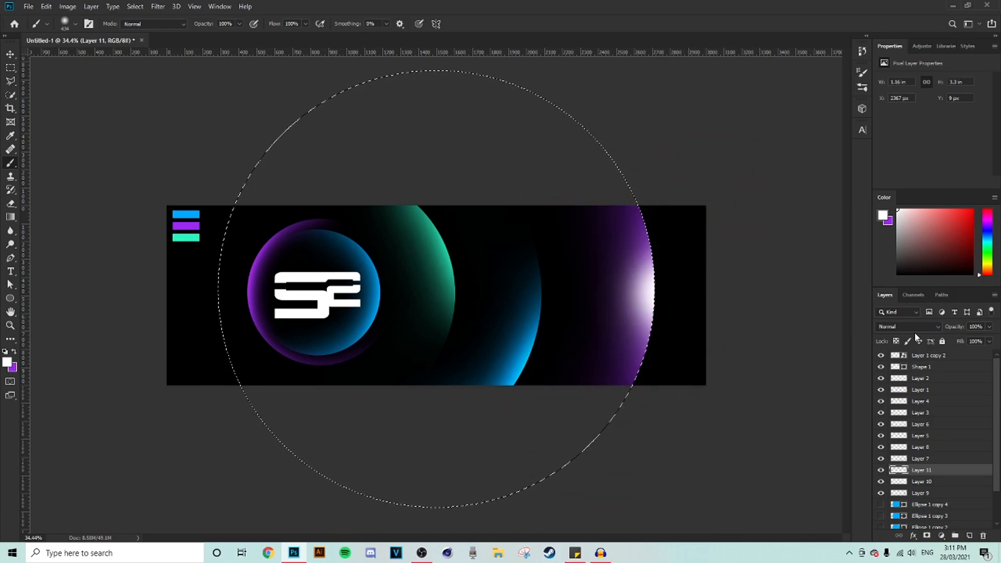
{"action": "left_click", "coordinate": [907, 327]}
{"action": "left_click", "coordinate": [906, 413]}
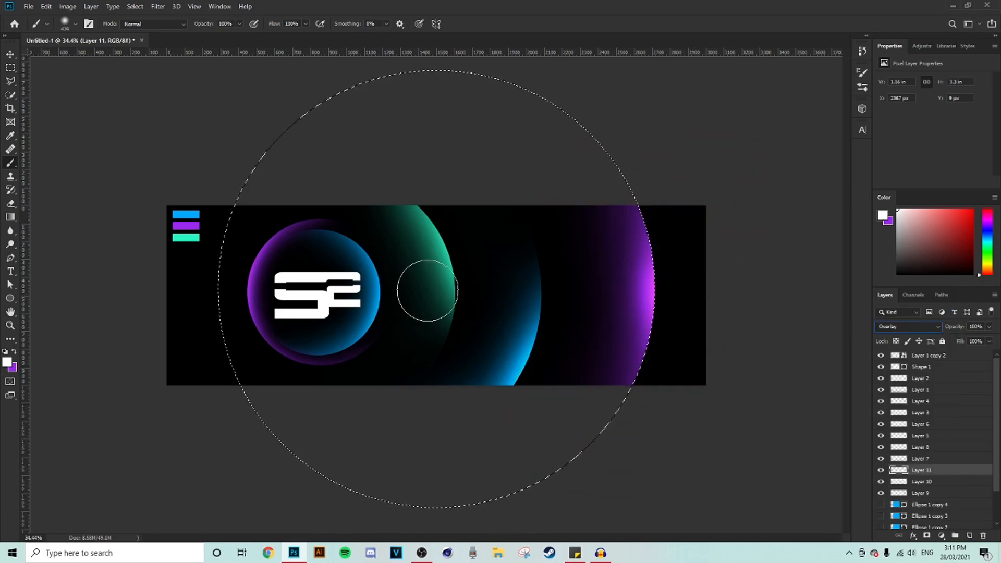
{"action": "left_click", "coordinate": [11, 68]}
{"action": "left_click", "coordinate": [226, 130]}
Reload the Ellipse 1 copy 4 selection, extend the white highlight along the purple arc's edge on Layer 11, and deselect
{"action": "scroll", "coordinate": [726, 339], "scroll_direction": "down", "scroll_amount": 7}
{"action": "scroll", "coordinate": [683, 322], "scroll_direction": "up", "scroll_amount": 10}
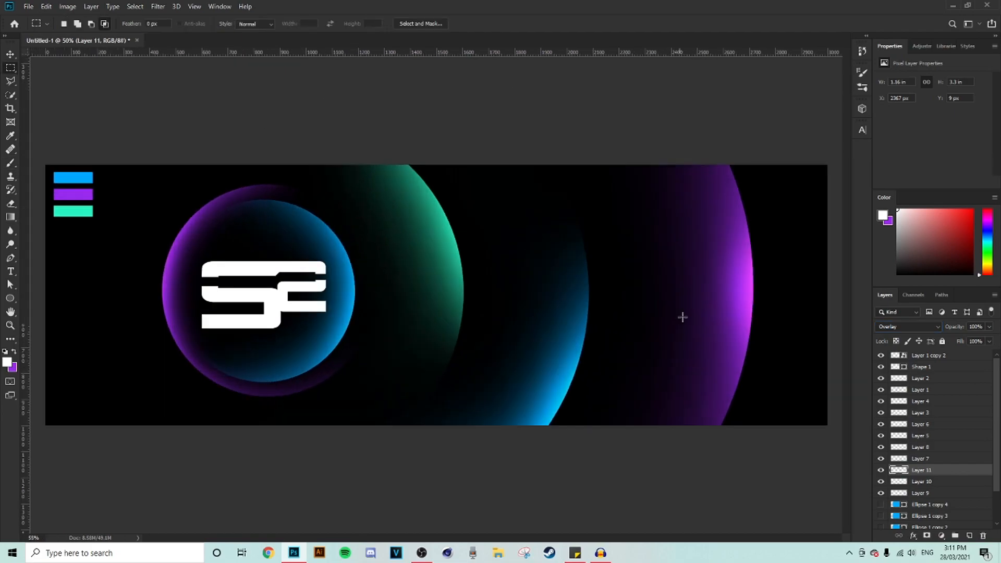
{"action": "scroll", "coordinate": [680, 319], "scroll_direction": "up", "scroll_amount": 1}
{"action": "left_click", "coordinate": [8, 162]}
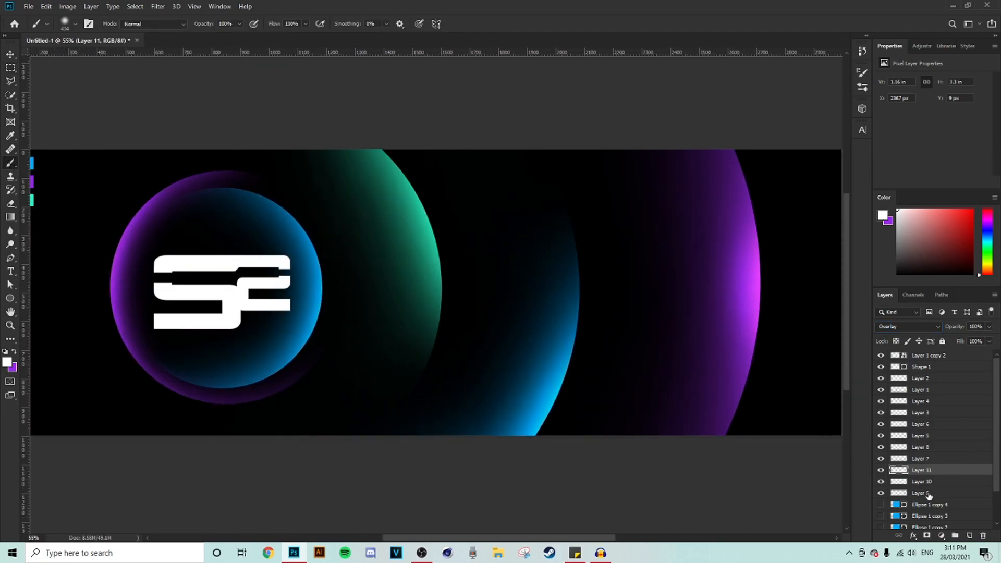
{"action": "left_click", "coordinate": [898, 507], "text": "ctrl"}
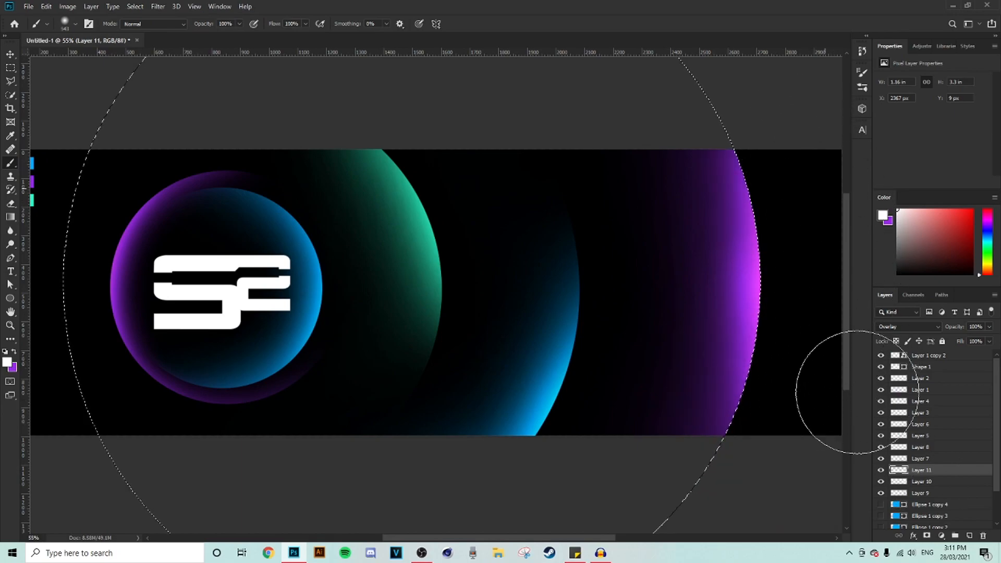
{"action": "left_click", "coordinate": [10, 68]}
{"action": "key", "text": "ctrl+d"}
{"action": "scroll", "coordinate": [833, 302], "scroll_direction": "down", "scroll_amount": 5}
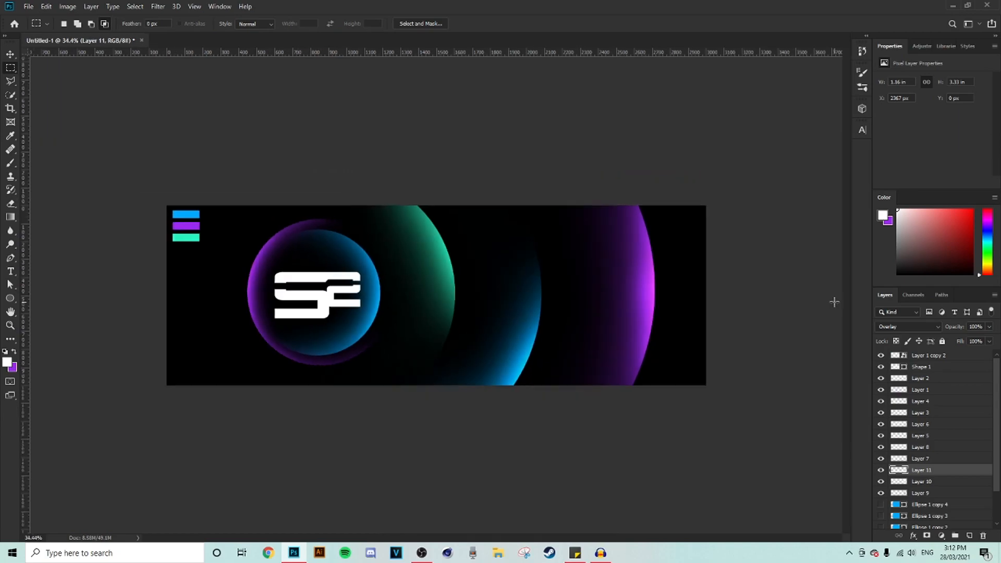
{"action": "scroll", "coordinate": [823, 307], "scroll_direction": "up", "scroll_amount": 3}
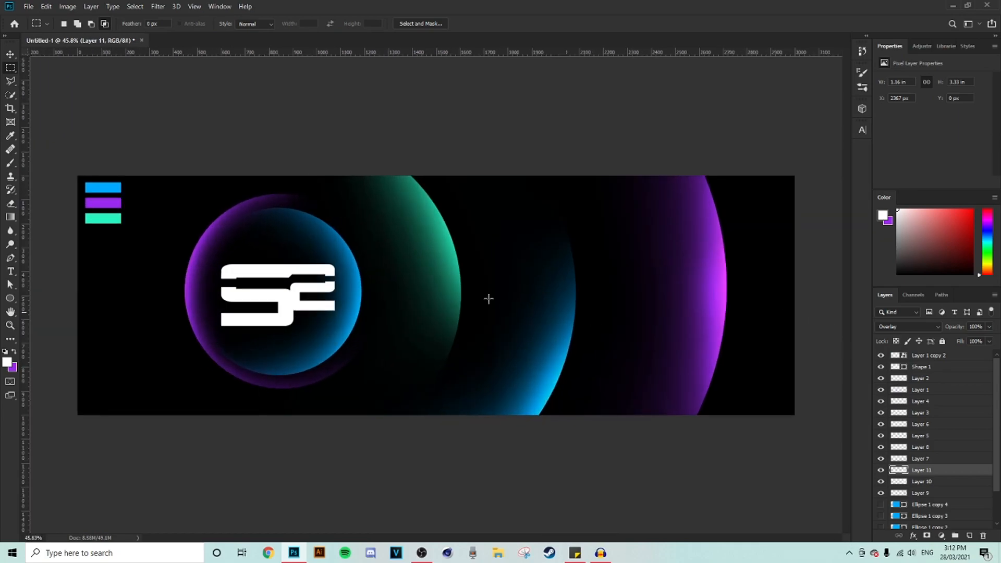
{"action": "left_click", "coordinate": [901, 509], "text": "ctrl"}
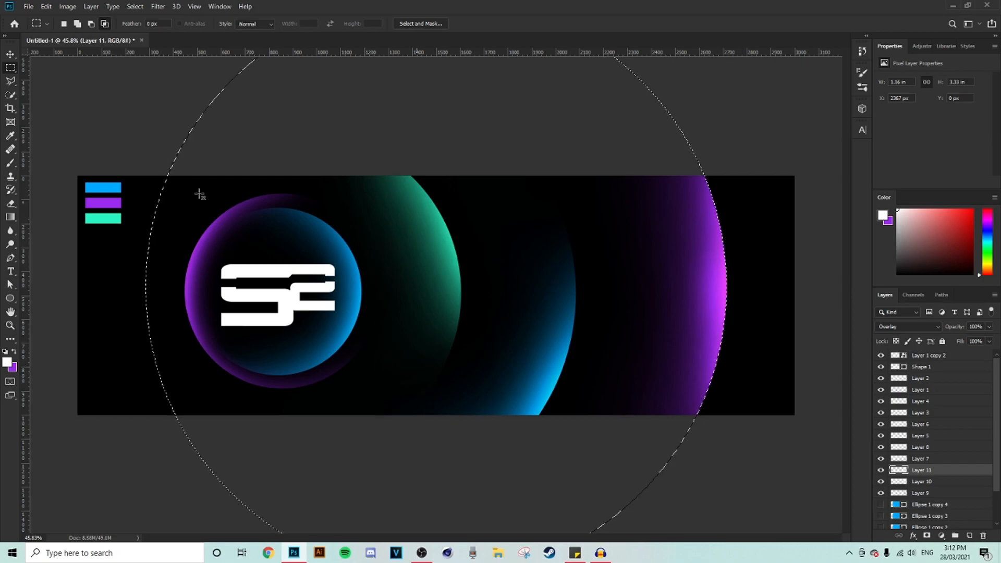
{"action": "left_click", "coordinate": [10, 56]}
{"action": "left_click", "coordinate": [14, 66]}
{"action": "left_click", "coordinate": [12, 56]}
{"action": "left_click", "coordinate": [13, 66]}
{"action": "left_click", "coordinate": [13, 69]}
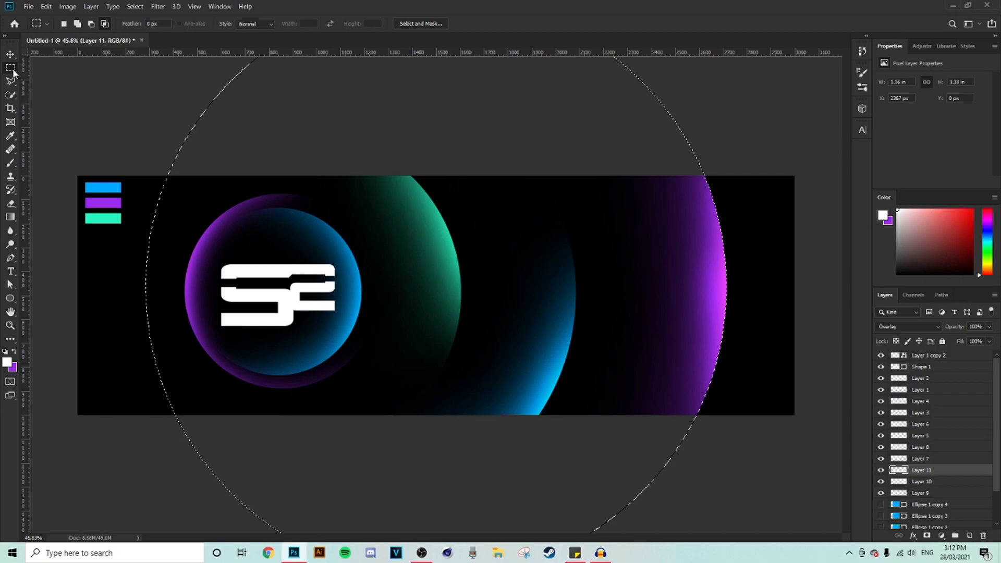
{"action": "left_click", "coordinate": [249, 147]}
{"action": "scroll", "coordinate": [651, 243], "scroll_direction": "up", "scroll_amount": 3}
{"action": "scroll", "coordinate": [648, 242], "scroll_direction": "down", "scroll_amount": 3}
{"action": "scroll", "coordinate": [944, 488], "scroll_direction": "down", "scroll_amount": 3}
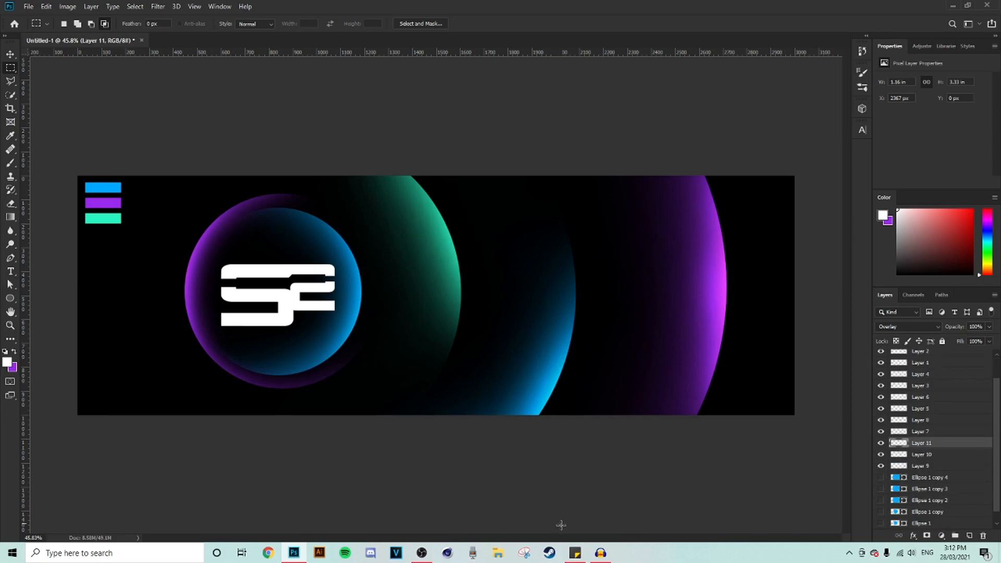
Open the soar-shape reference image to compare its ring layout, and return to the banner document
{"action": "left_click", "coordinate": [501, 556]}
{"action": "double_click", "coordinate": [261, 243]}
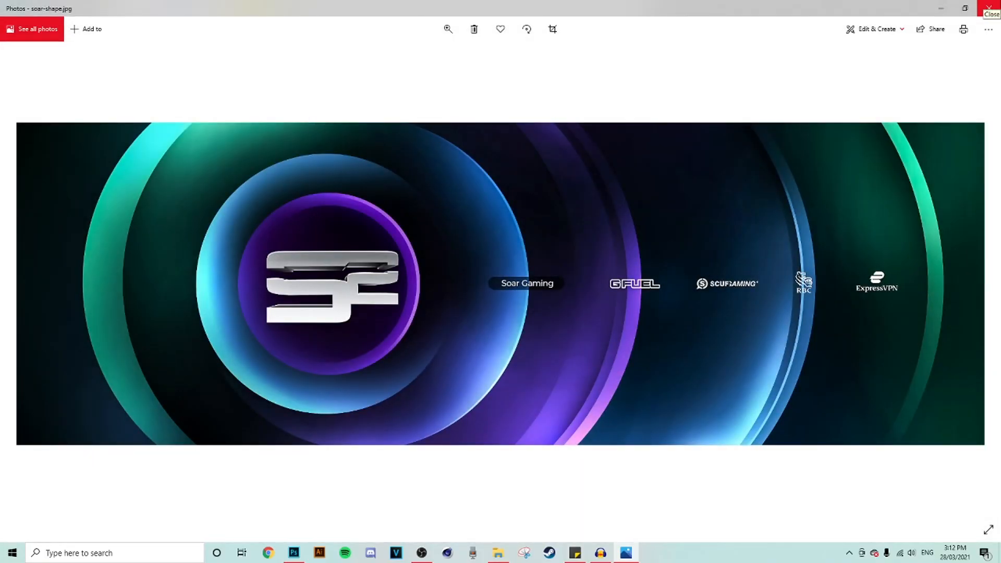
{"action": "left_click", "coordinate": [989, 7]}
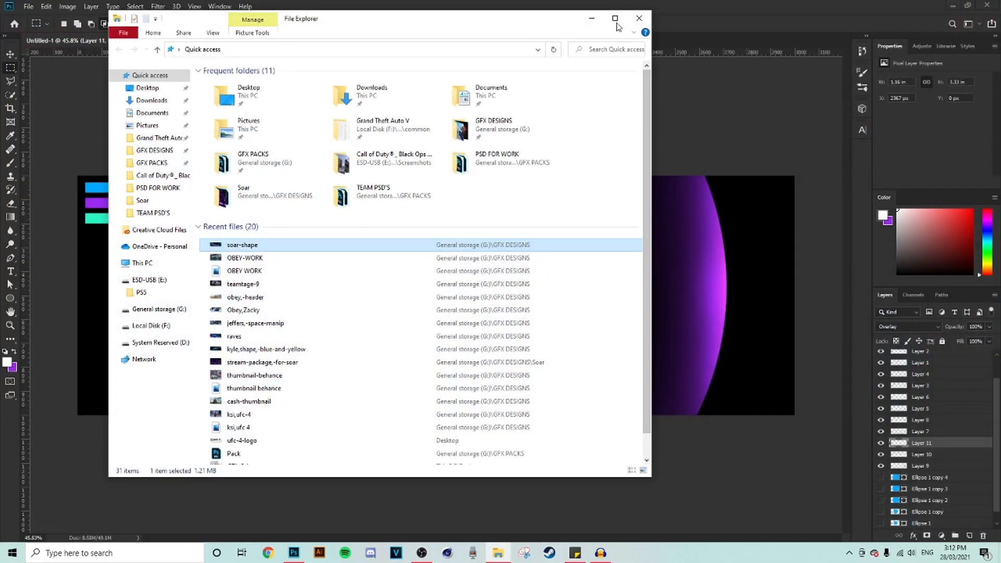
{"action": "left_click", "coordinate": [592, 21]}
{"action": "scroll", "coordinate": [478, 502], "scroll_direction": "up", "scroll_amount": 2}
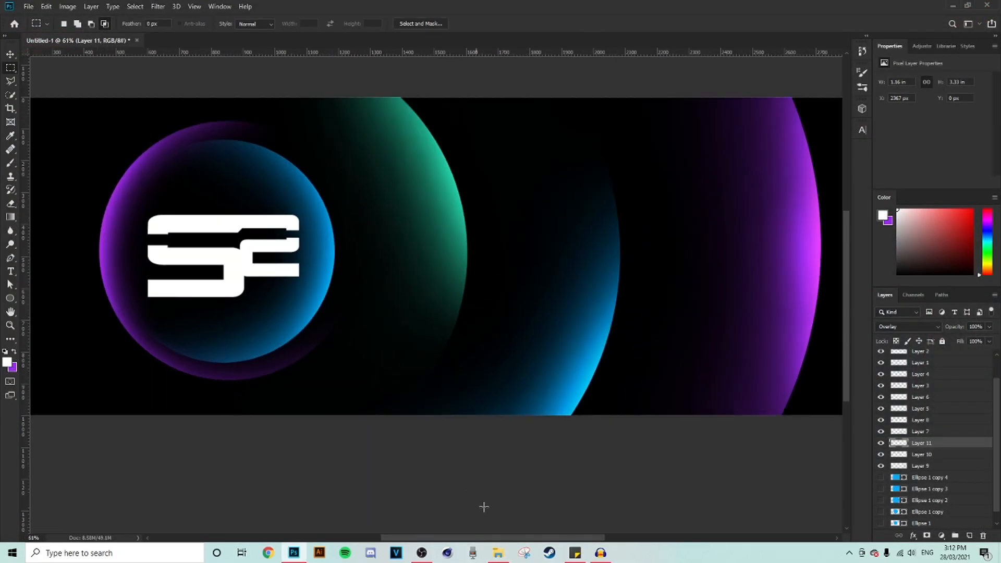
Duplicate the Ellipse 1 copy circle around the logo and make only the duplicate visible
{"action": "left_click_drag", "start_coordinate": [514, 539], "coordinate": [442, 524]}
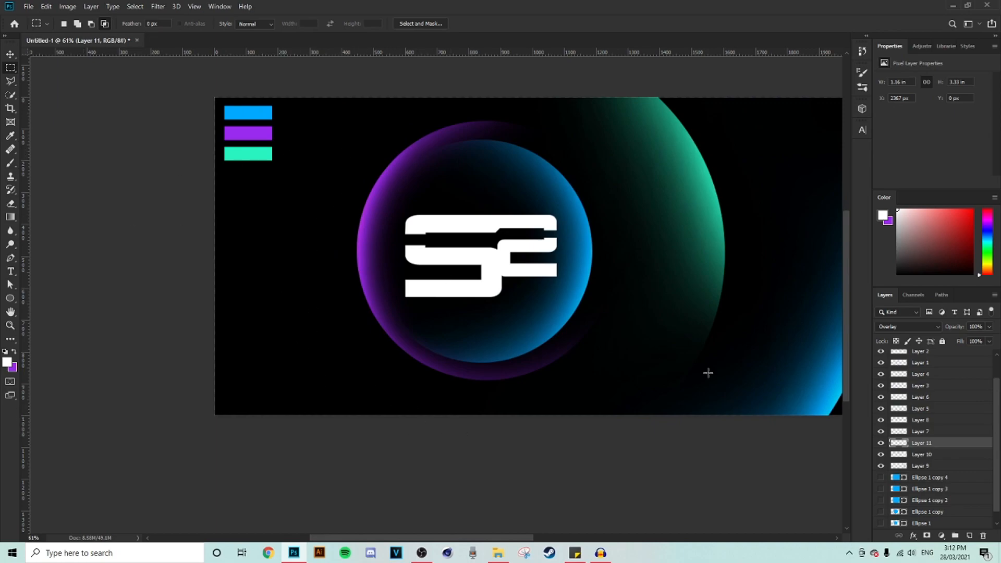
{"action": "left_click", "coordinate": [925, 500]}
{"action": "left_click", "coordinate": [881, 512]}
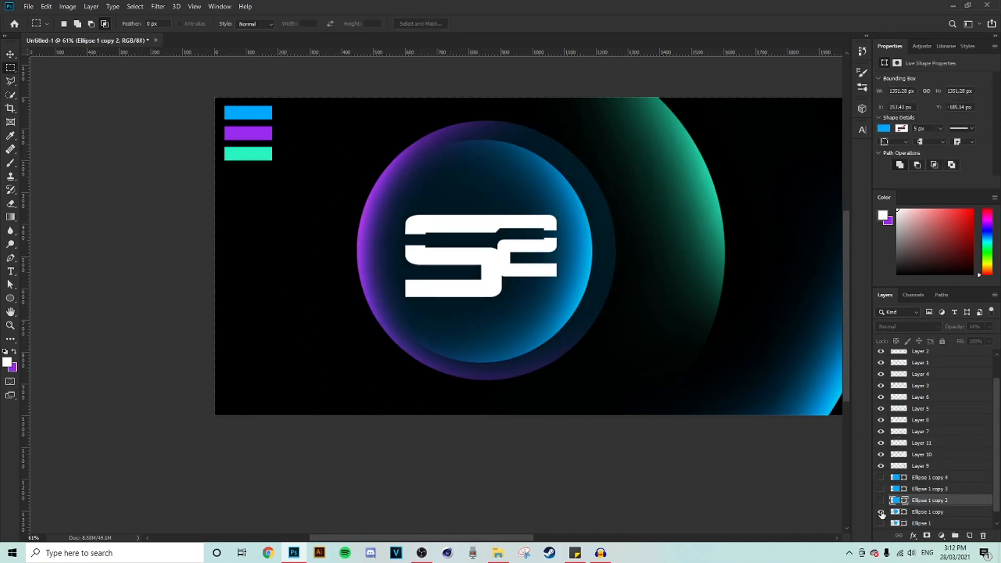
{"action": "left_click", "coordinate": [924, 514]}
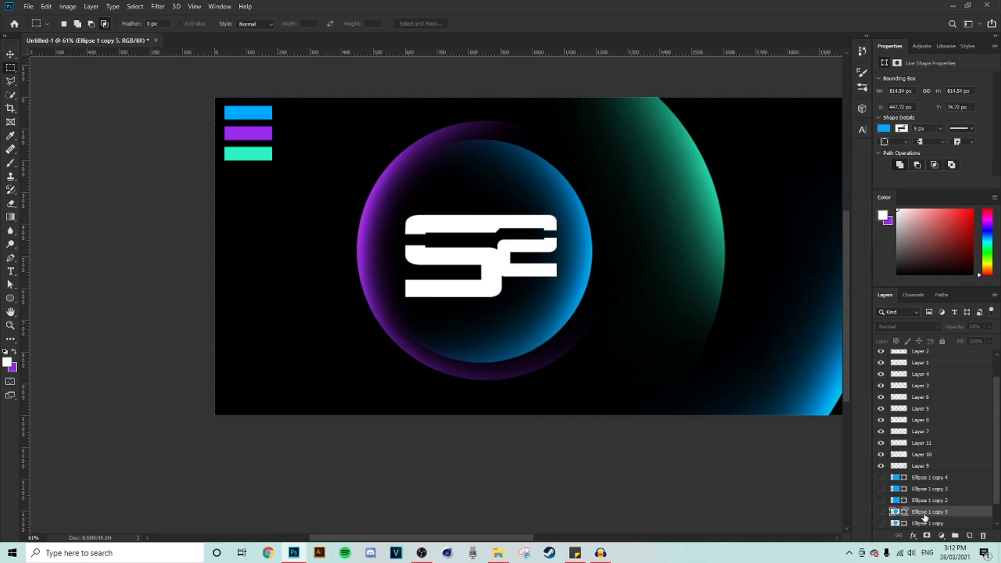
{"action": "left_click", "coordinate": [12, 55]}
{"action": "left_click", "coordinate": [881, 511]}
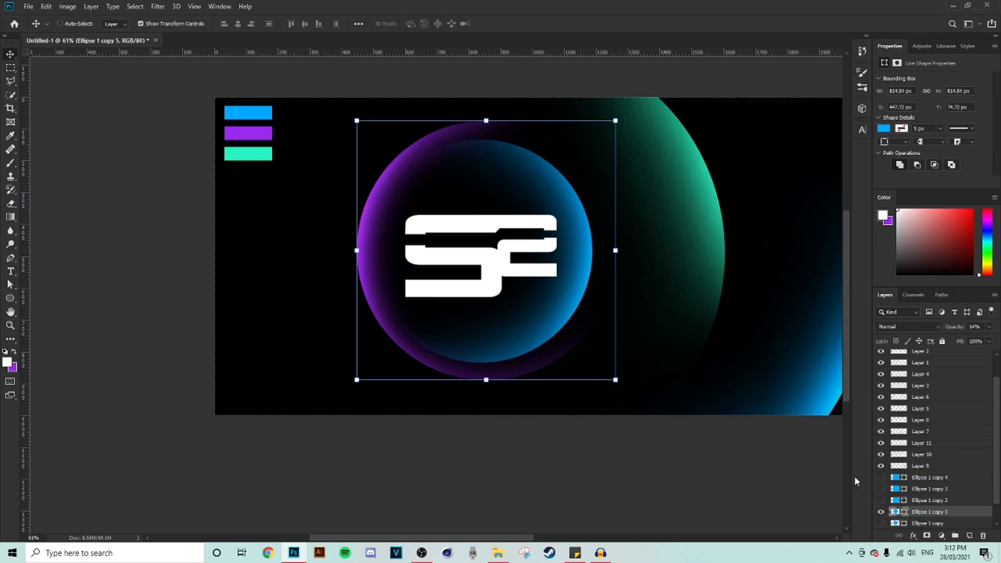
Enlarge the duplicated circle to about 1053 px in diameter and offset it leftward behind the logo circles
{"action": "left_click_drag", "start_coordinate": [619, 251], "coordinate": [672, 250]}
{"action": "left_click_drag", "start_coordinate": [576, 254], "coordinate": [495, 254]}
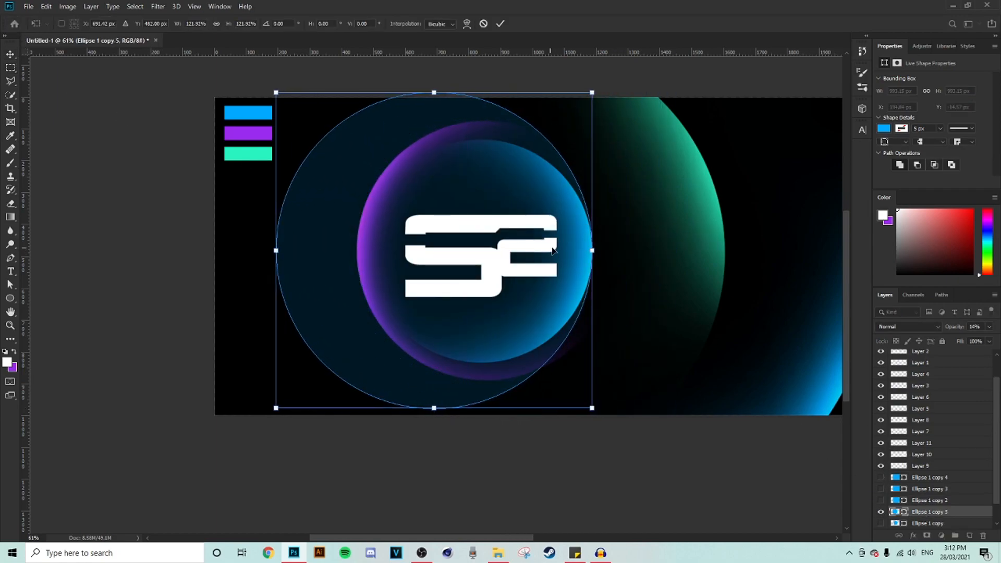
{"action": "left_click_drag", "start_coordinate": [592, 250], "coordinate": [568, 248]}
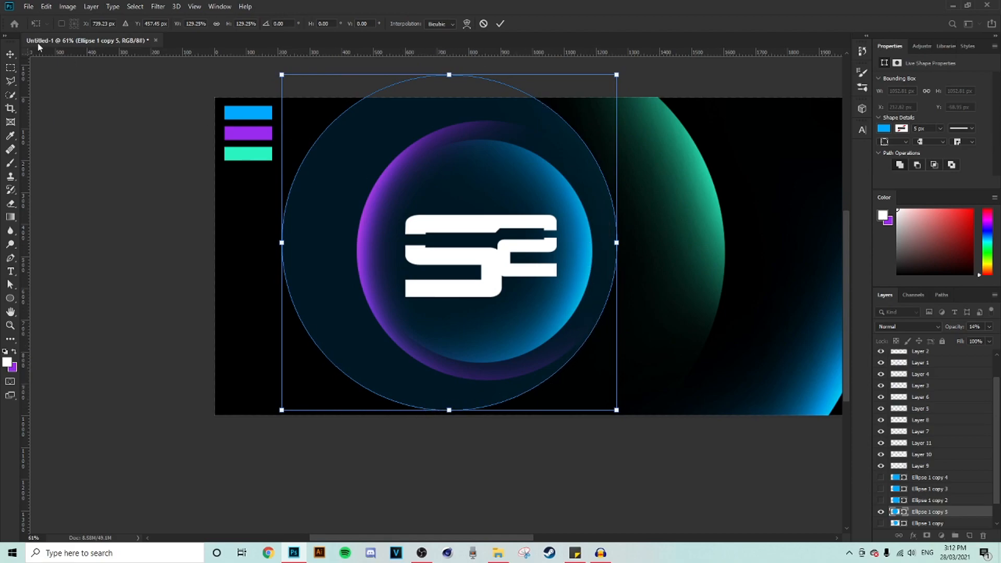
{"action": "left_click", "coordinate": [10, 68]}
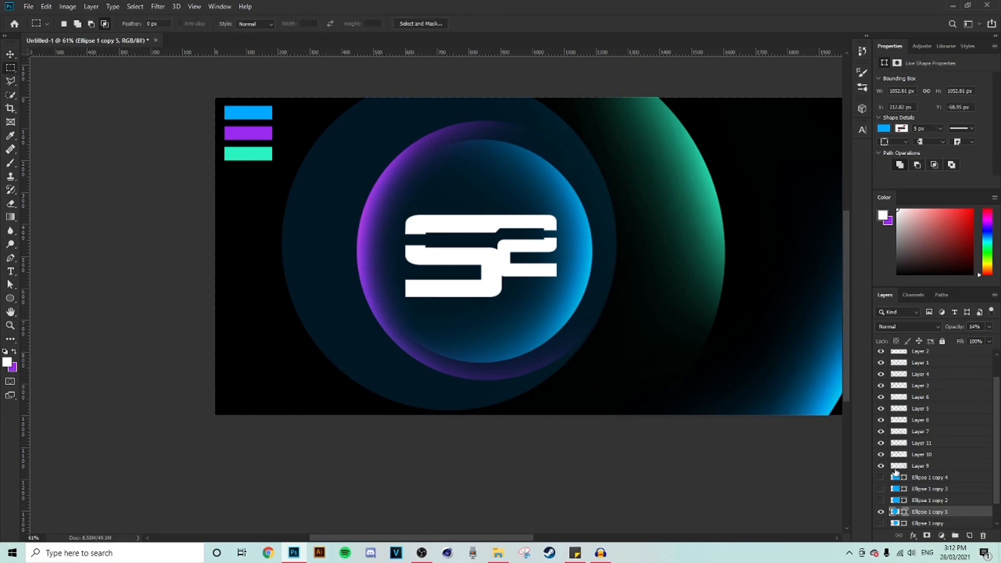
Hide the enlarged circle, keep its outline as the selection on a new layer, and sample the blue swatch #00a8ff as foreground color
{"action": "left_click", "coordinate": [882, 512]}
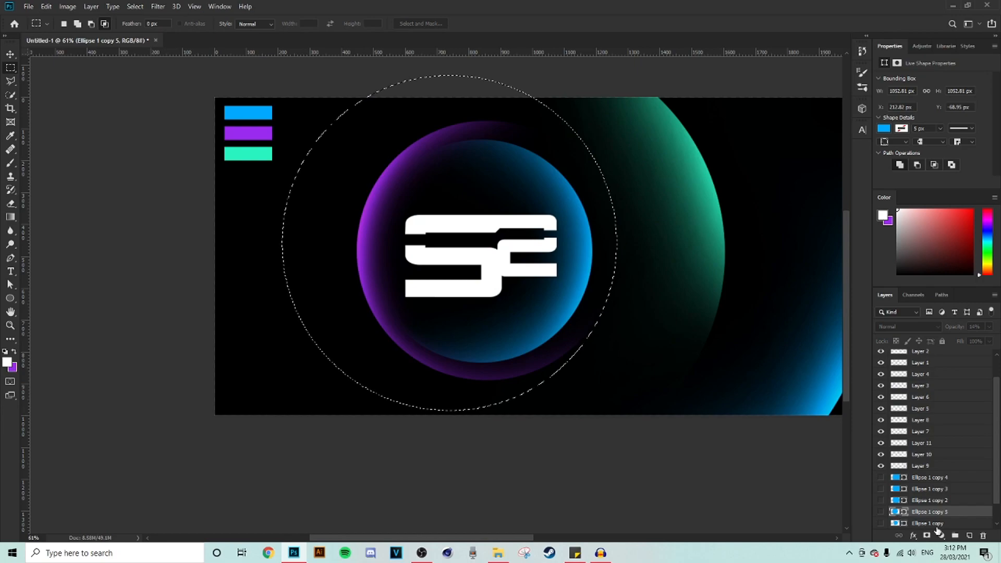
{"action": "left_click", "coordinate": [969, 536]}
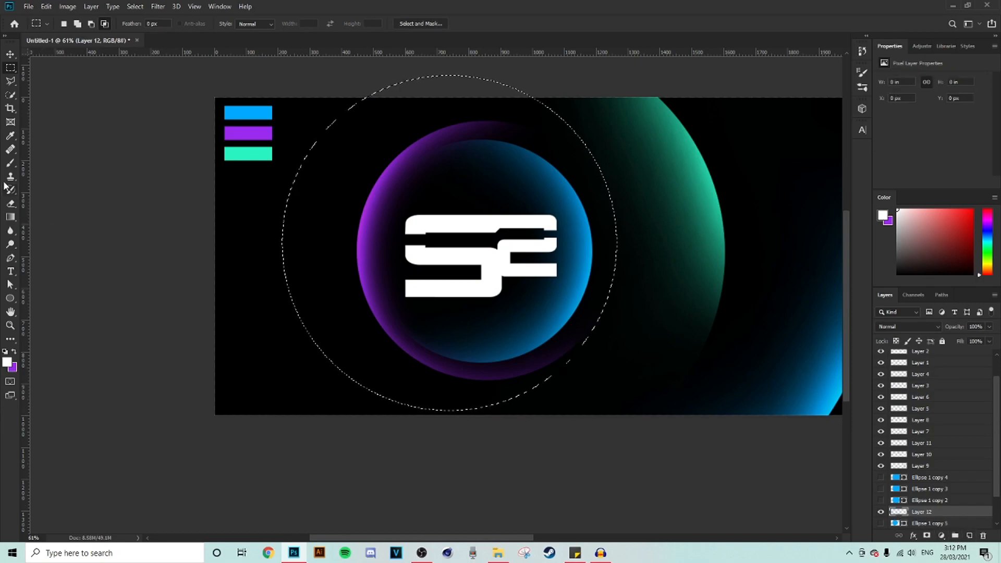
{"action": "left_click", "coordinate": [9, 163]}
{"action": "left_click", "coordinate": [14, 353]}
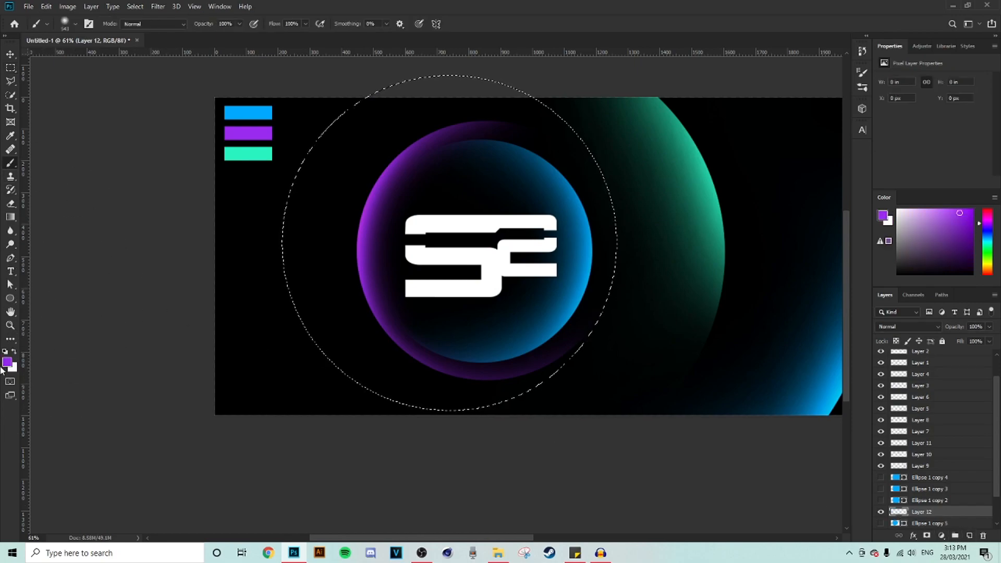
{"action": "left_click", "coordinate": [8, 362]}
{"action": "left_click", "coordinate": [257, 111]}
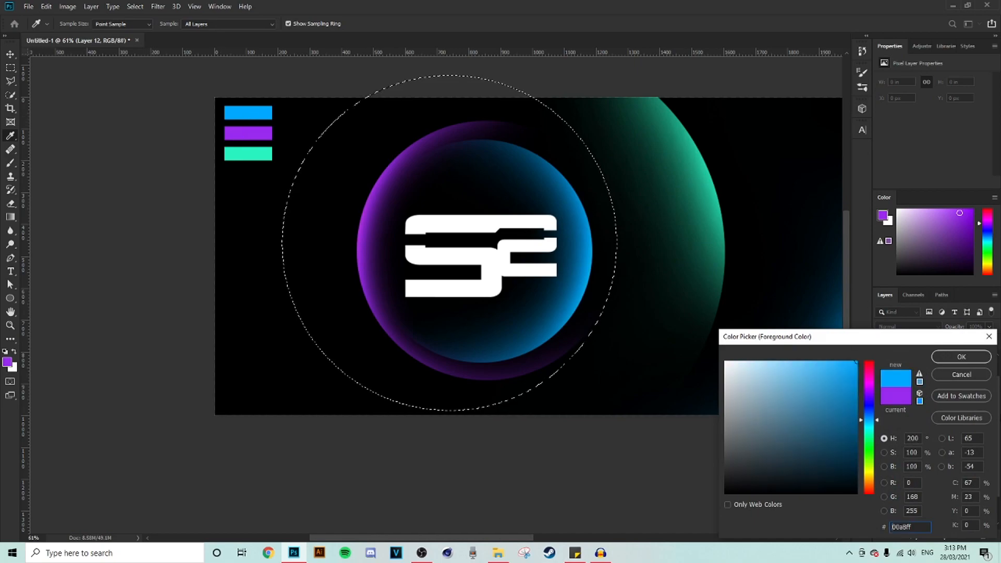
{"action": "left_click", "coordinate": [962, 359]}
Paint a soft blue glow inside the lower-left edge of the enlarged circle's selection on Layer 12
{"action": "mouse_move", "coordinate": [484, 548]}
{"action": "left_mouse_down"}
{"action": "mouse_move", "coordinate": [251, 503]}
{"action": "mouse_move", "coordinate": [242, 451]}
{"action": "mouse_move", "coordinate": [202, 397]}
{"action": "left_mouse_up"}
{"action": "mouse_move", "coordinate": [392, 336]}
{"action": "left_mouse_down"}
{"action": "mouse_move", "coordinate": [176, 385]}
{"action": "mouse_move", "coordinate": [133, 279]}
{"action": "left_mouse_up"}
{"action": "right_click", "coordinate": [615, 403], "text": "alt"}
{"action": "right_click", "coordinate": [592, 379], "text": "alt"}
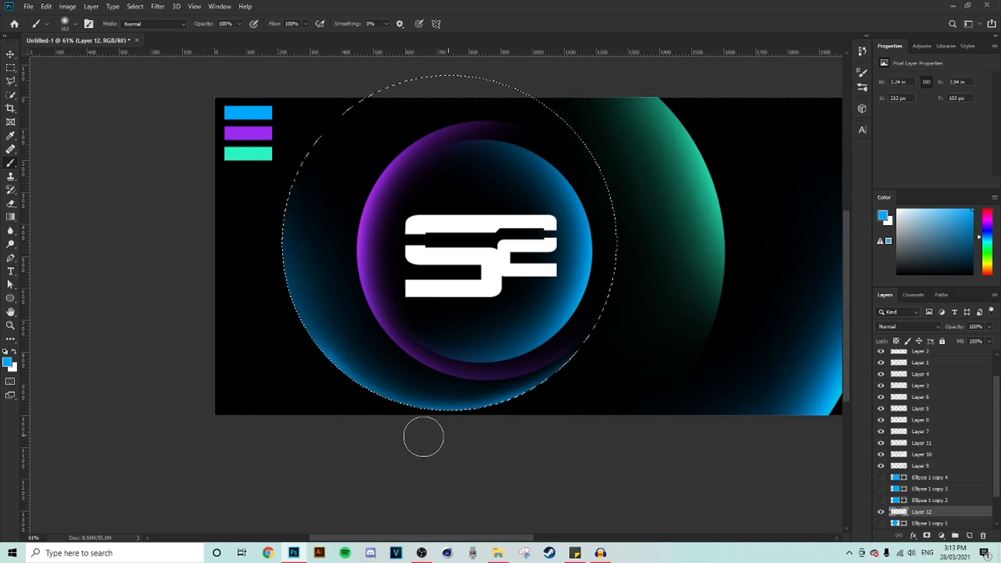
{"action": "left_click_drag", "start_coordinate": [326, 419], "coordinate": [368, 419]}
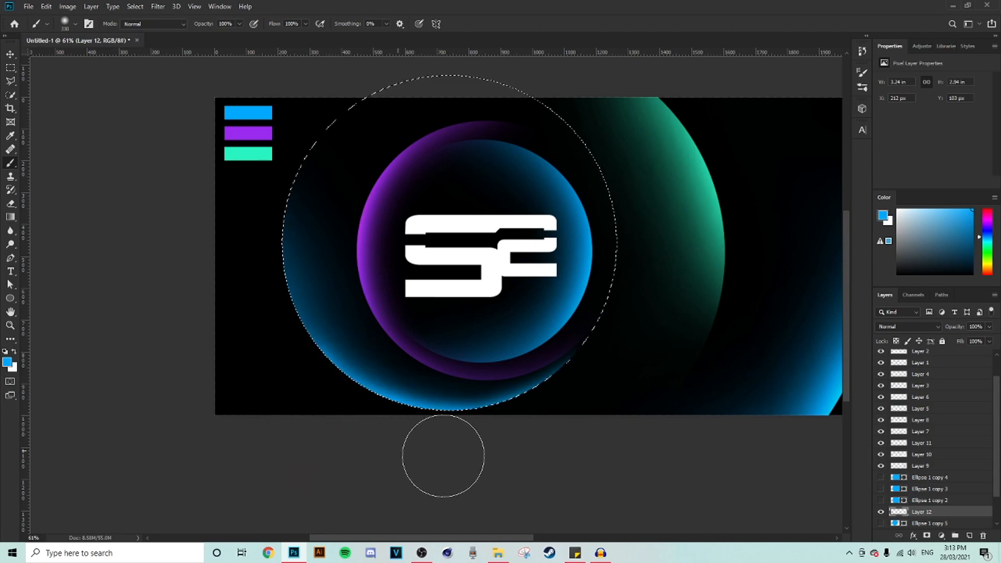
Brush a soft white highlight along the blue arc's bottom edge on a new layer, set it to Overlay, and deselect
{"action": "left_click", "coordinate": [970, 536]}
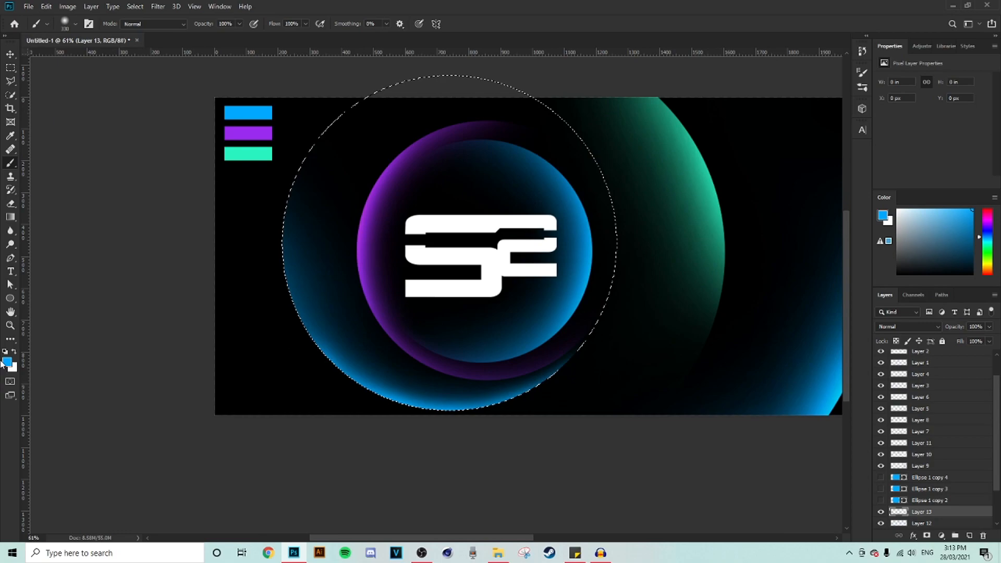
{"action": "left_click", "coordinate": [16, 352]}
{"action": "mouse_move", "coordinate": [338, 420]}
{"action": "left_mouse_down"}
{"action": "mouse_move", "coordinate": [450, 441]}
{"action": "mouse_move", "coordinate": [341, 416]}
{"action": "mouse_move", "coordinate": [465, 445]}
{"action": "mouse_move", "coordinate": [407, 452]}
{"action": "mouse_move", "coordinate": [481, 451]}
{"action": "mouse_move", "coordinate": [443, 433]}
{"action": "left_mouse_up"}
{"action": "left_click", "coordinate": [900, 326]}
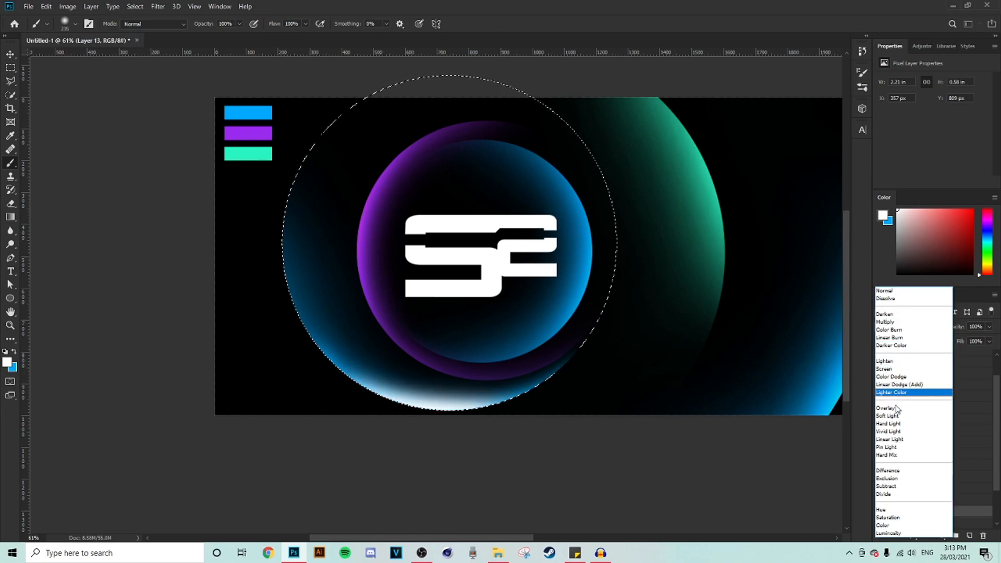
{"action": "left_click", "coordinate": [893, 407]}
{"action": "key", "text": "m"}
{"action": "key", "text": "ctrl+d"}
Examine the new blue arc up close and within the whole banner composition
{"action": "scroll", "coordinate": [530, 274], "scroll_direction": "down", "scroll_amount": 5}
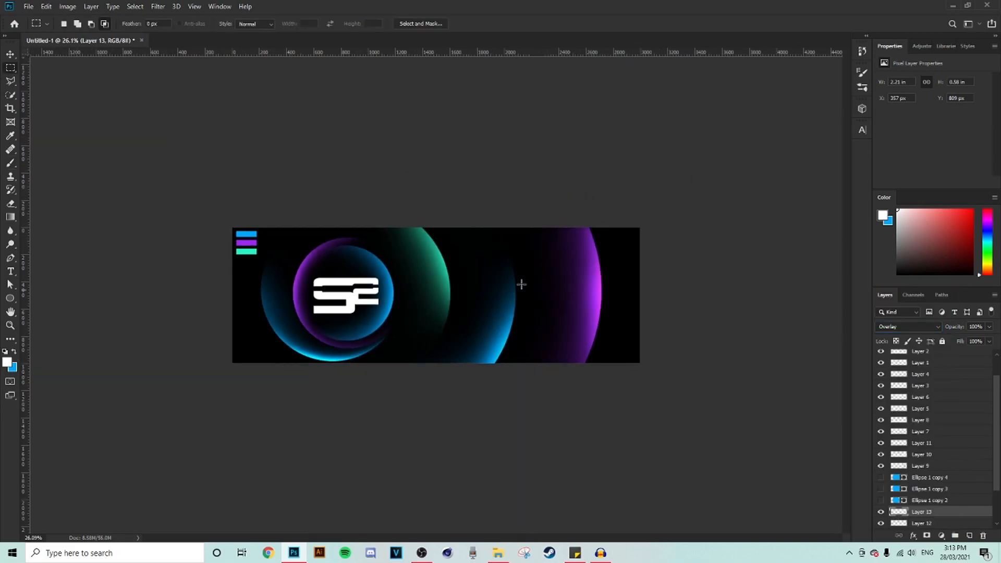
{"action": "scroll", "coordinate": [396, 402], "scroll_direction": "up", "scroll_amount": 5}
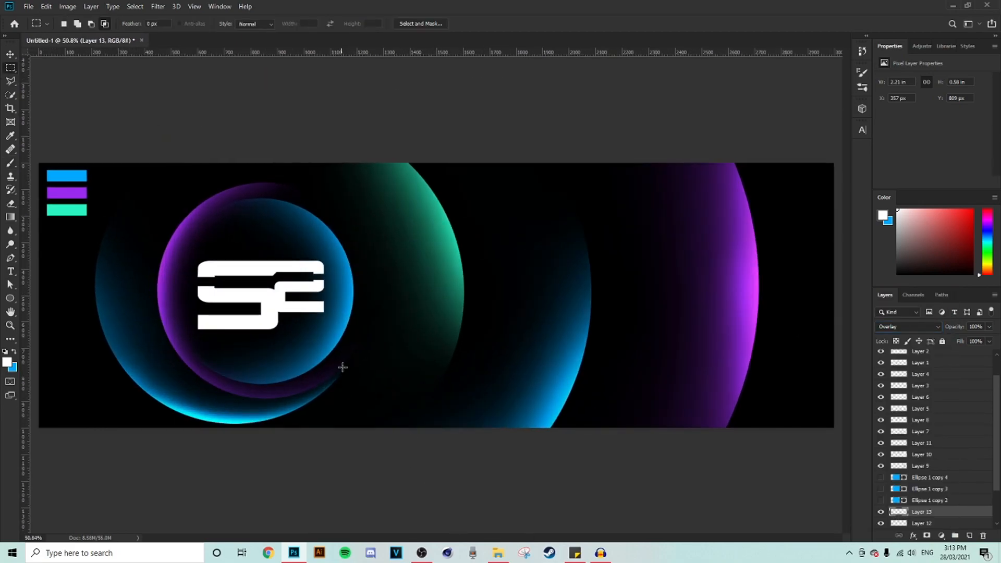
{"action": "scroll", "coordinate": [341, 370], "scroll_direction": "up", "scroll_amount": 1}
{"action": "left_click_drag", "start_coordinate": [471, 541], "coordinate": [429, 527]}
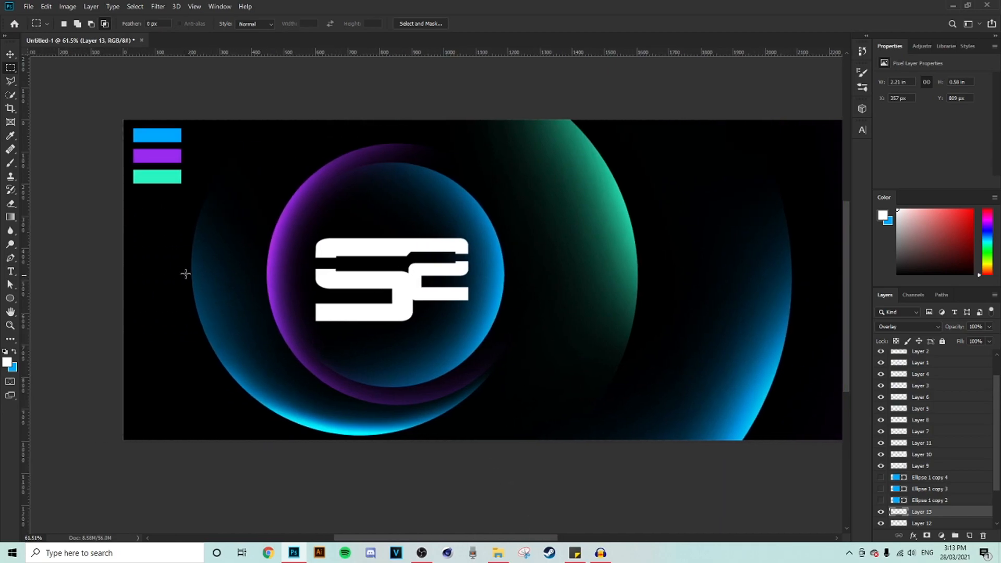
{"action": "scroll", "coordinate": [186, 273], "scroll_direction": "down", "scroll_amount": 2}
{"action": "scroll", "coordinate": [304, 298], "scroll_direction": "up", "scroll_amount": 1}
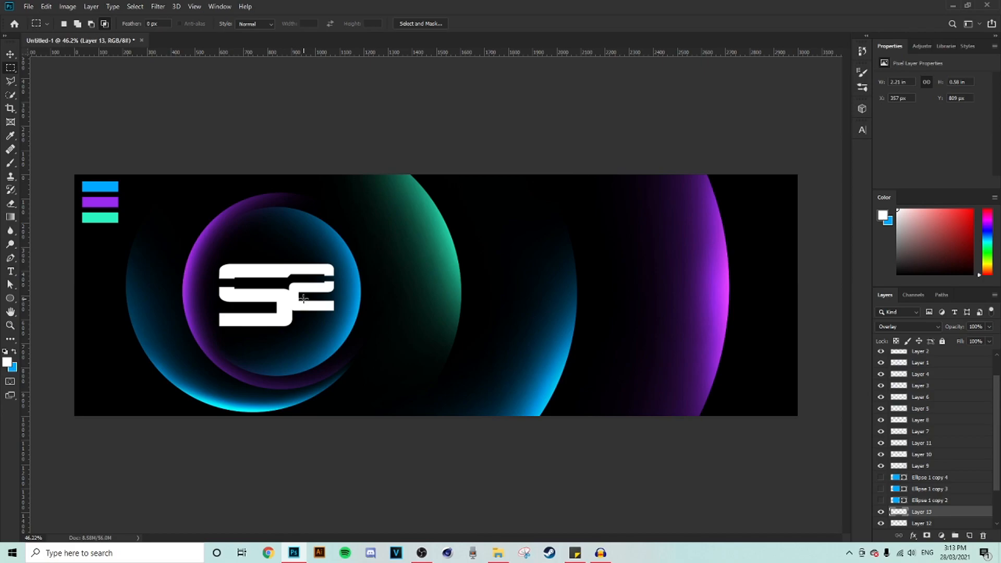
{"action": "scroll", "coordinate": [398, 297], "scroll_direction": "down", "scroll_amount": 4}
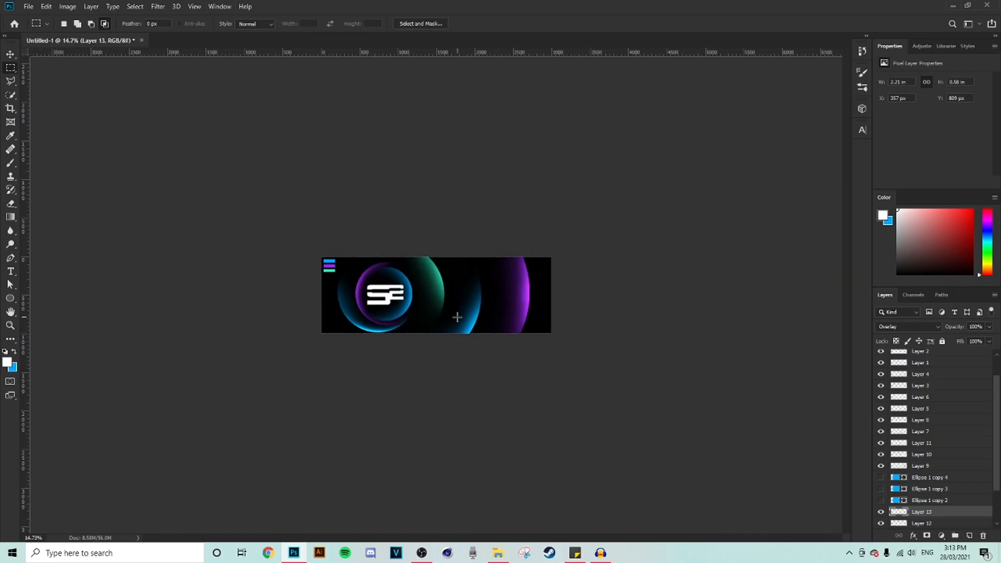
{"action": "scroll", "coordinate": [456, 315], "scroll_direction": "up", "scroll_amount": 4}
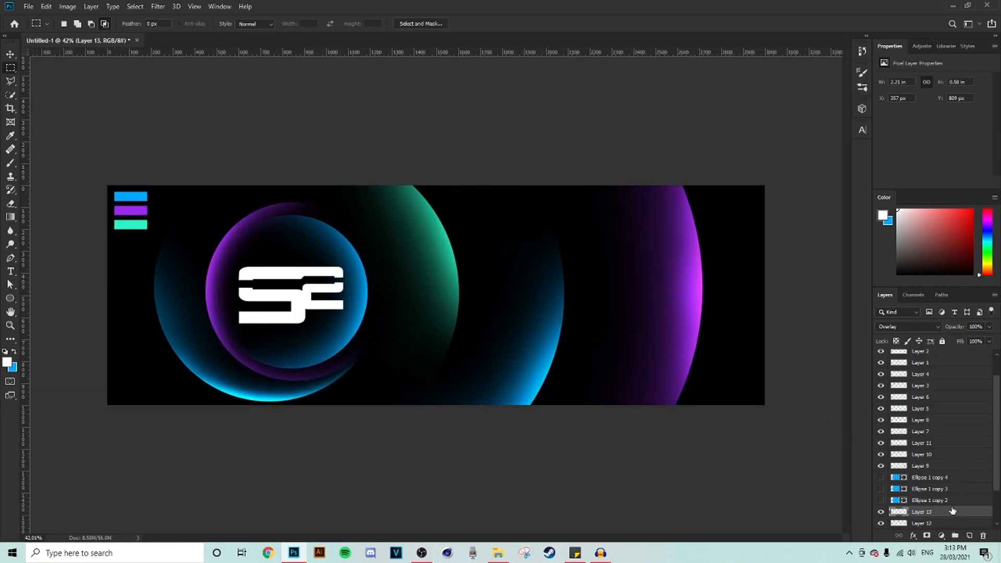
Move Layer 12 and Layer 13 together in the layer stack, placing them directly above Ellipse 1 copy 4
{"action": "left_click", "coordinate": [928, 480]}
{"action": "scroll", "coordinate": [928, 483], "scroll_direction": "down", "scroll_amount": 1}
{"action": "left_click", "coordinate": [918, 502]}
{"action": "left_click", "coordinate": [917, 511], "text": "shift"}
{"action": "left_click_drag", "start_coordinate": [916, 506], "coordinate": [915, 461]}
{"action": "left_click", "coordinate": [927, 478]}
{"action": "scroll", "coordinate": [931, 467], "scroll_direction": "up", "scroll_amount": 3}
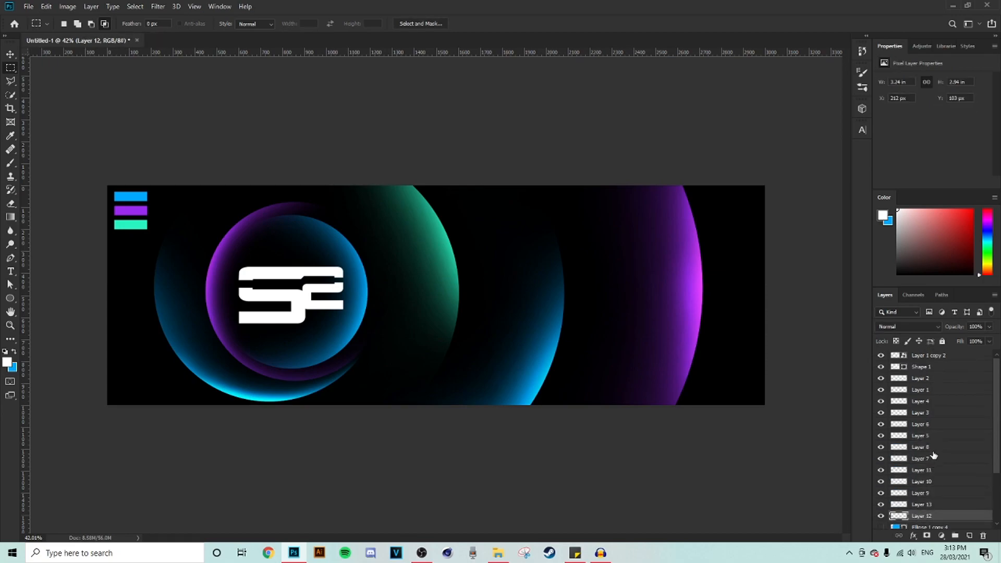
Try to assign a color label to Layer 1
{"action": "left_click", "coordinate": [928, 382]}
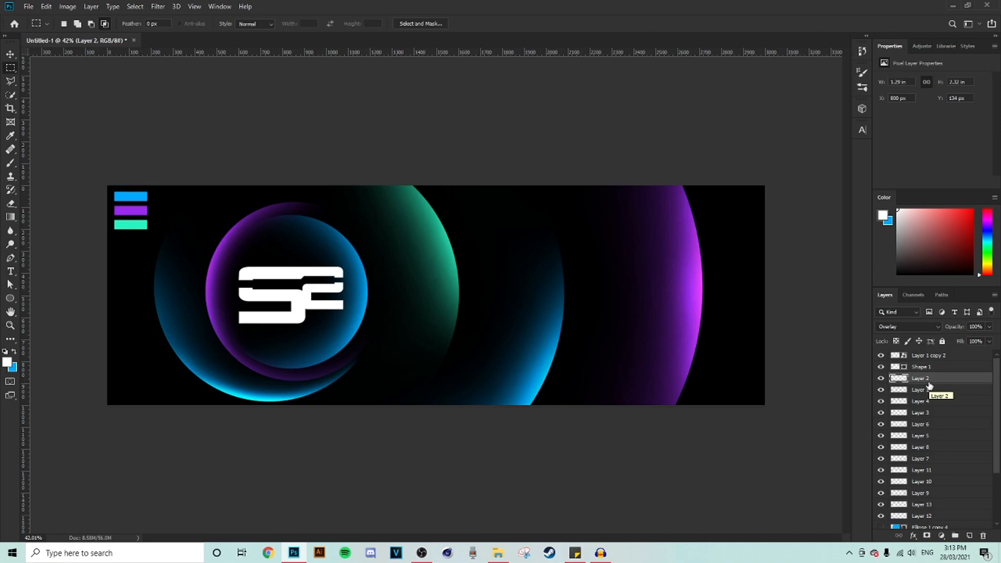
{"action": "left_click", "coordinate": [927, 391]}
{"action": "left_click", "coordinate": [922, 380]}
{"action": "right_click", "coordinate": [922, 392]}
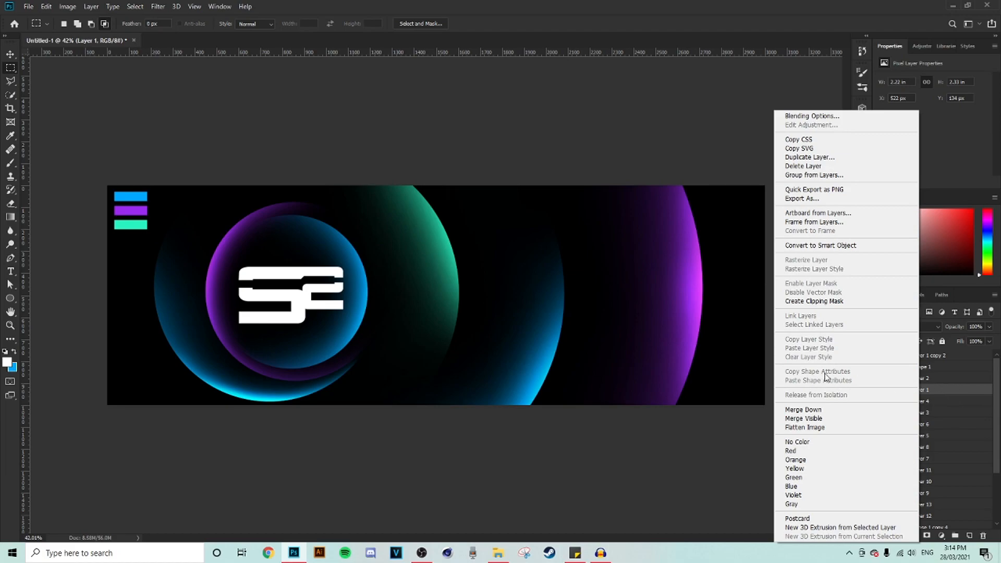
{"action": "left_click", "coordinate": [802, 478]}
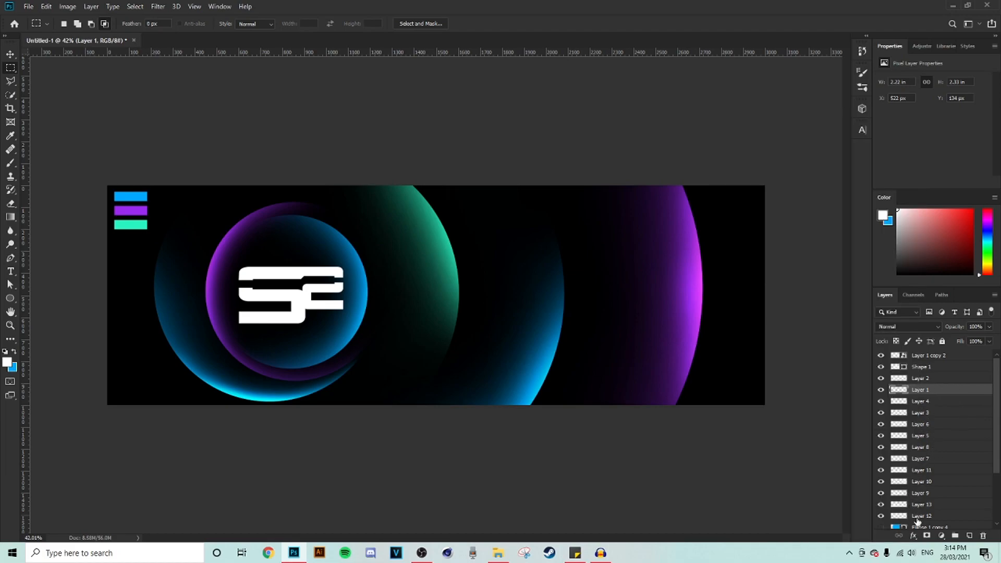
Give Layer 12, the new blue arc's layer, the Blue color label
{"action": "left_click", "coordinate": [917, 519]}
{"action": "right_click", "coordinate": [902, 519]}
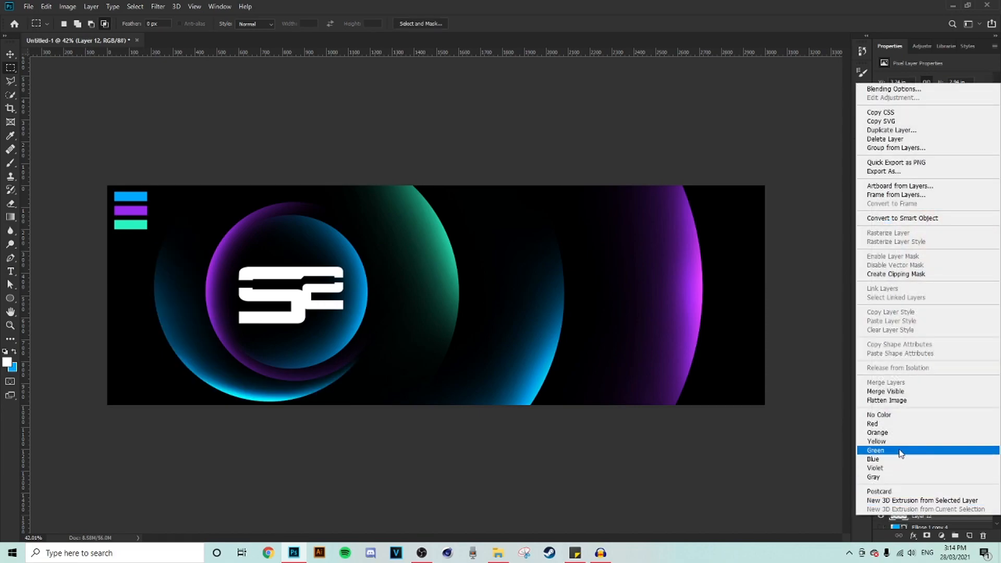
{"action": "left_click", "coordinate": [885, 461]}
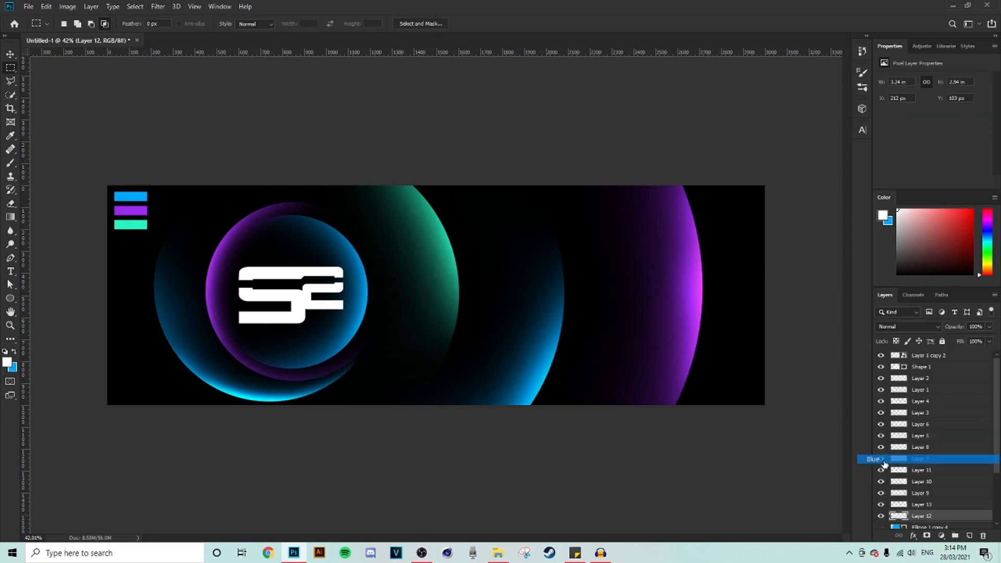
Give Layer 9, the large purple arc's layer, the Violet color label
{"action": "left_click", "coordinate": [919, 504]}
{"action": "left_click", "coordinate": [880, 504]}
{"action": "left_click", "coordinate": [881, 504]}
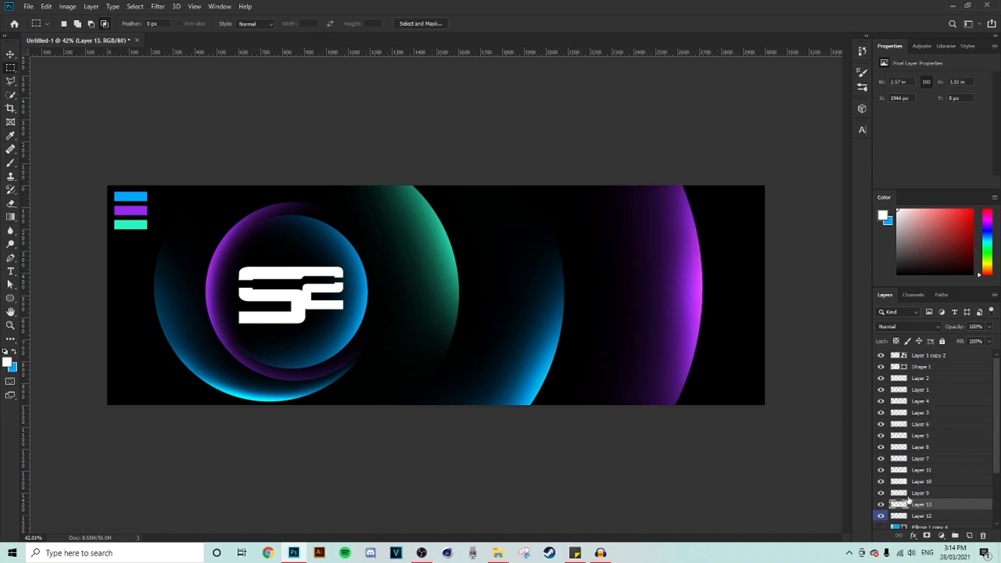
{"action": "right_click", "coordinate": [913, 493]}
{"action": "left_click", "coordinate": [885, 452]}
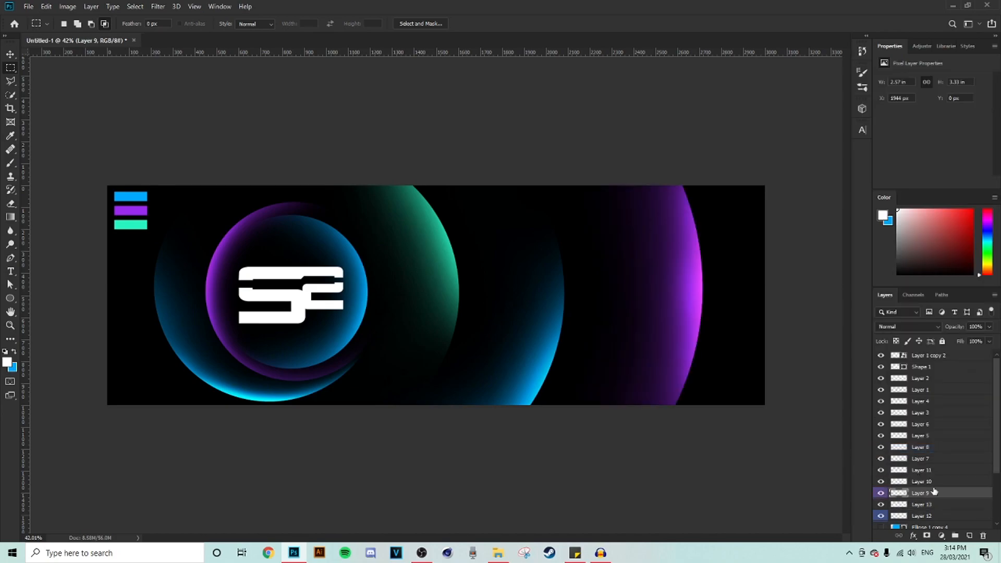
Identify the layer holding the middle blue arc and give it, Layer 7, the Blue color label
{"action": "left_click", "coordinate": [919, 482]}
{"action": "left_click", "coordinate": [880, 470]}
{"action": "left_click", "coordinate": [880, 471]}
{"action": "left_click", "coordinate": [881, 459]}
{"action": "left_click", "coordinate": [881, 458]}
{"action": "left_click", "coordinate": [918, 459]}
{"action": "right_click", "coordinate": [919, 459]}
{"action": "left_click", "coordinate": [897, 403]}
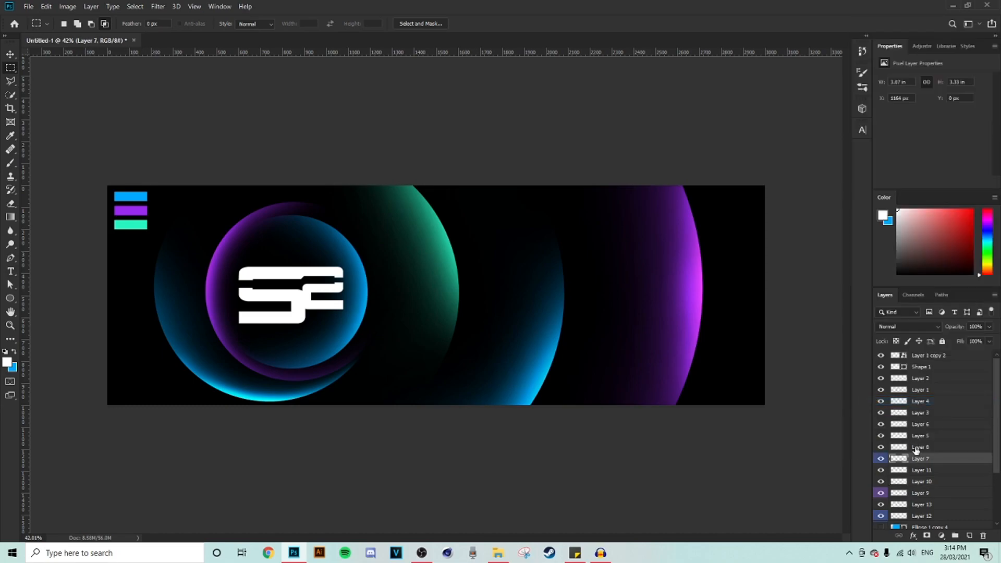
Give Layer 5, the turquoise arc's layer, the Green color label
{"action": "left_click", "coordinate": [919, 436]}
{"action": "left_click", "coordinate": [881, 435]}
{"action": "left_click", "coordinate": [880, 436]}
{"action": "right_click", "coordinate": [910, 438]}
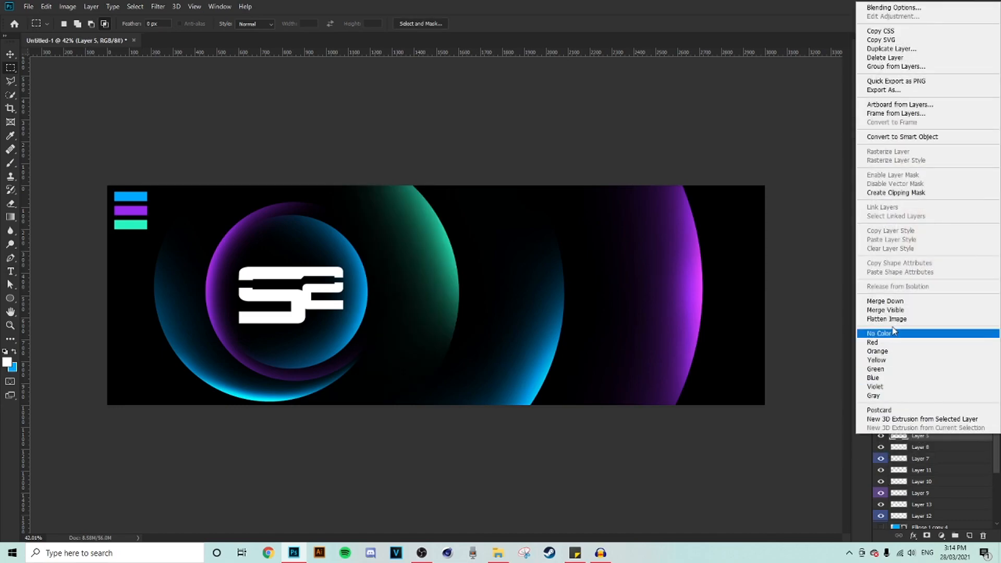
{"action": "left_click", "coordinate": [886, 369]}
Give Layer 3, the purple ring around the logo circle, the Violet color label
{"action": "left_click", "coordinate": [918, 412]}
{"action": "left_click", "coordinate": [880, 413]}
{"action": "left_click", "coordinate": [881, 413]}
{"action": "right_click", "coordinate": [922, 414]}
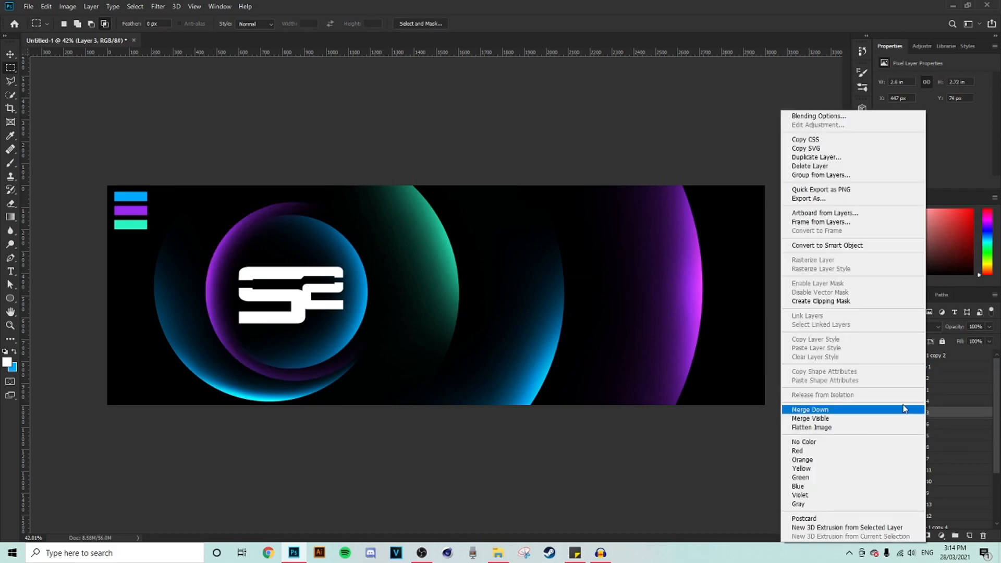
{"action": "left_click", "coordinate": [819, 495]}
Give Layer 1, the blue glowing circle behind the logo, the Blue color label
{"action": "left_click", "coordinate": [881, 390]}
{"action": "left_click", "coordinate": [880, 390]}
{"action": "left_click", "coordinate": [897, 392]}
{"action": "left_click", "coordinate": [881, 391]}
{"action": "left_click", "coordinate": [880, 391]}
{"action": "right_click", "coordinate": [938, 390]}
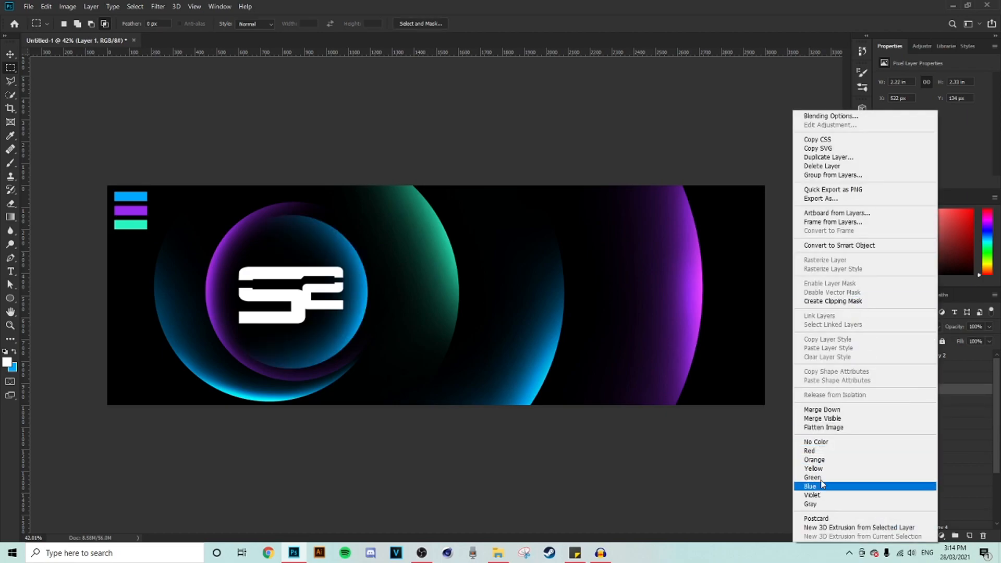
{"action": "left_click", "coordinate": [822, 485]}
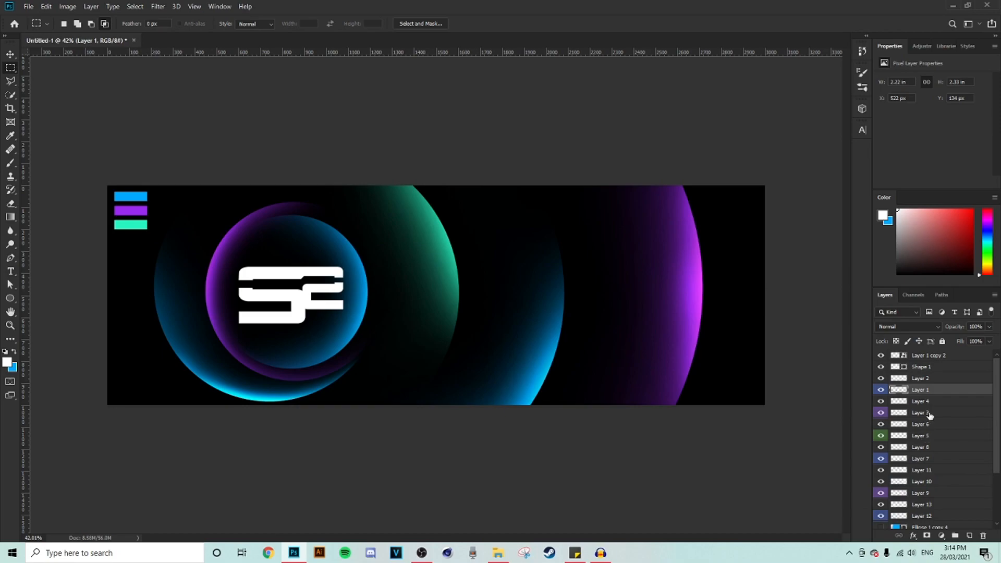
{"action": "left_click", "coordinate": [9, 55]}
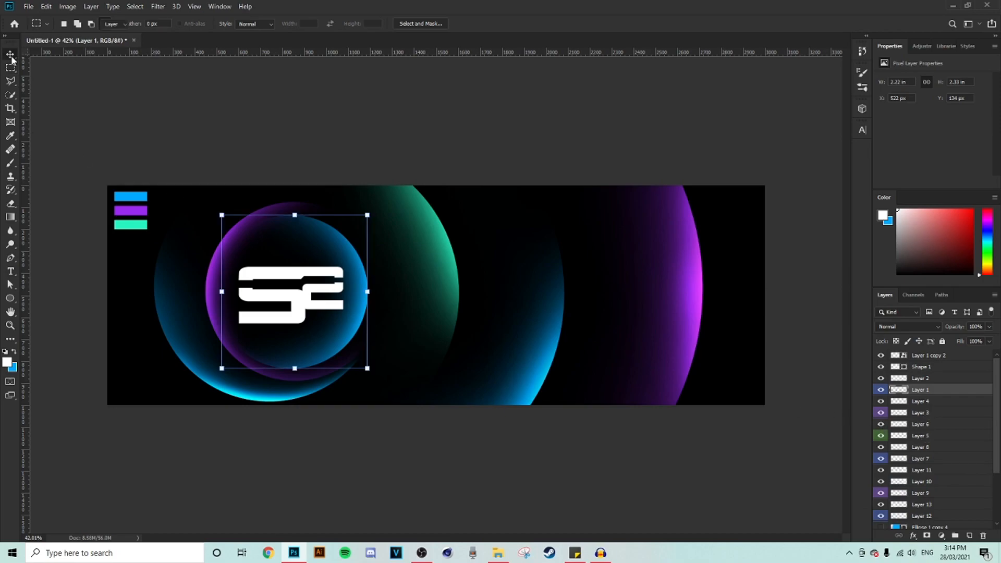
{"action": "left_click", "coordinate": [10, 67]}
{"action": "scroll", "coordinate": [360, 282], "scroll_direction": "up", "scroll_amount": 2}
{"action": "scroll", "coordinate": [360, 282], "scroll_direction": "down", "scroll_amount": 2}
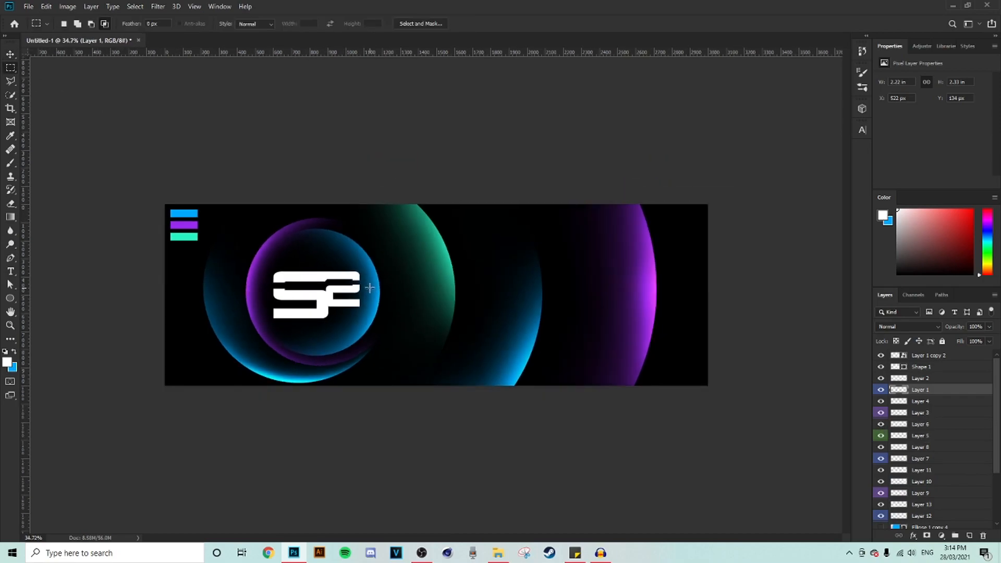
{"action": "scroll", "coordinate": [372, 295], "scroll_direction": "up", "scroll_amount": 1}
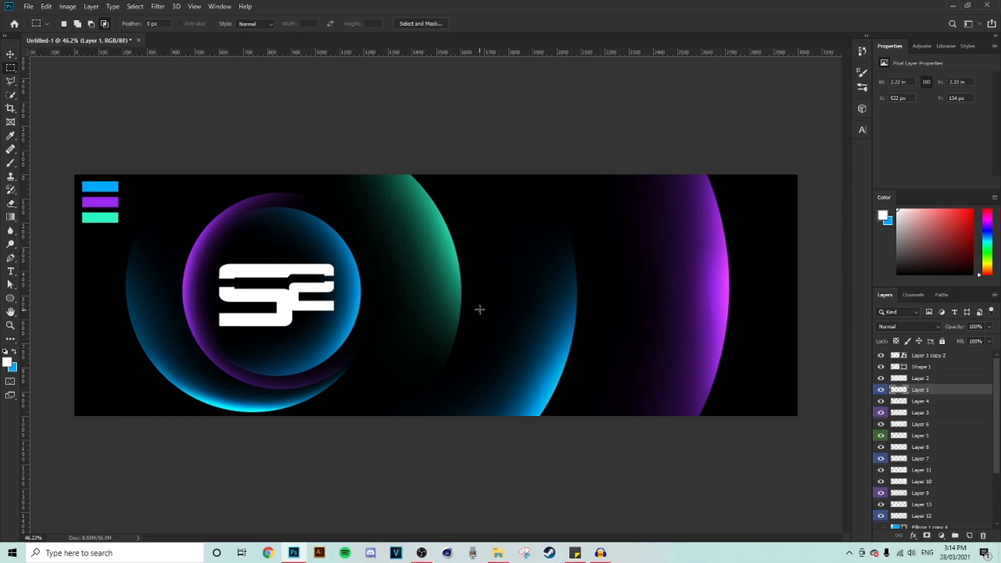
Add a new layer named highlights directly above Layer 2 and set its blend mode to Overlay
{"action": "left_click", "coordinate": [917, 382]}
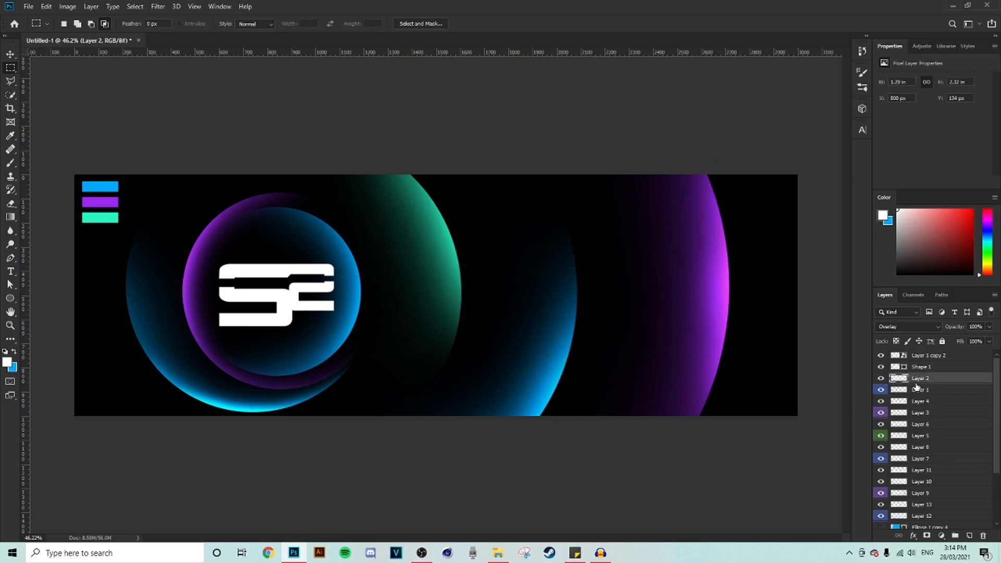
{"action": "left_click", "coordinate": [969, 537]}
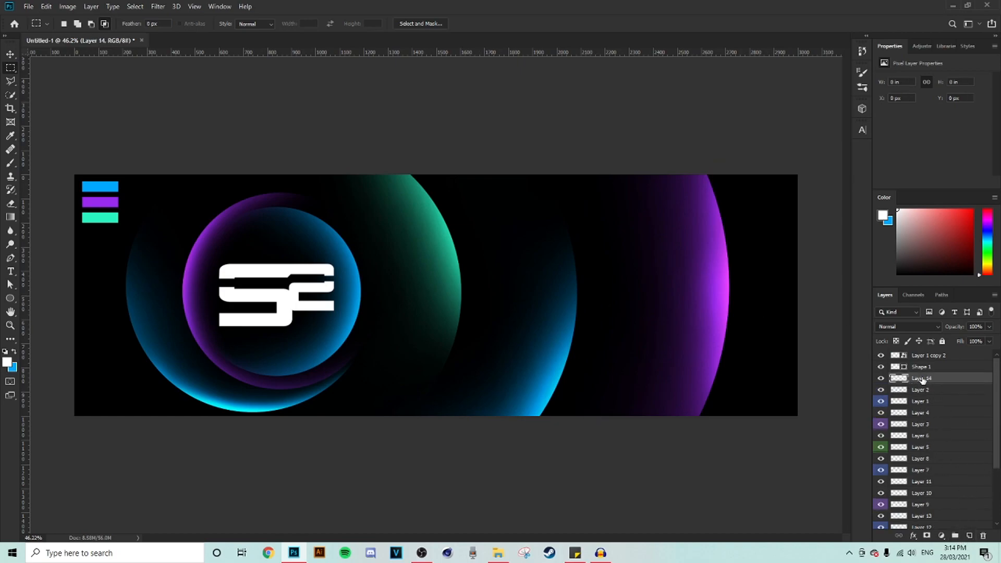
{"action": "type", "text": "highlights"}
{"action": "key", "text": "Return"}
{"action": "left_click", "coordinate": [10, 162]}
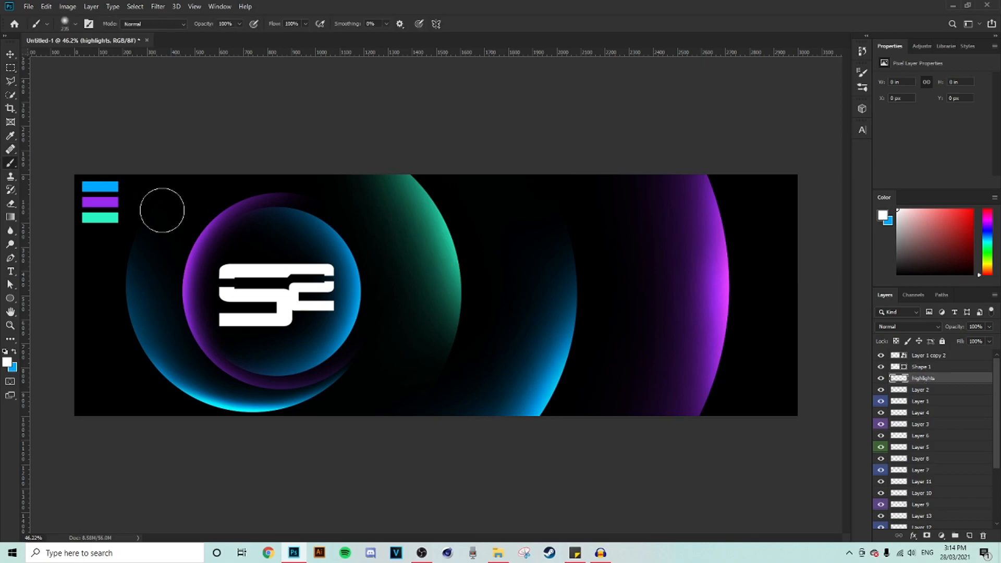
{"action": "left_click", "coordinate": [890, 325]}
{"action": "left_click", "coordinate": [894, 403]}
Paint large soft white brush highlights over the logo circle's blue edge, the middle blue arc, the large purple arc and the purple ring
{"action": "right_click", "coordinate": [347, 216], "text": "alt"}
{"action": "right_click", "coordinate": [320, 232], "text": "alt"}
{"action": "left_click", "coordinate": [340, 247]}
{"action": "right_click", "coordinate": [424, 368], "text": "alt"}
{"action": "left_click", "coordinate": [532, 368]}
{"action": "left_click", "coordinate": [705, 225]}
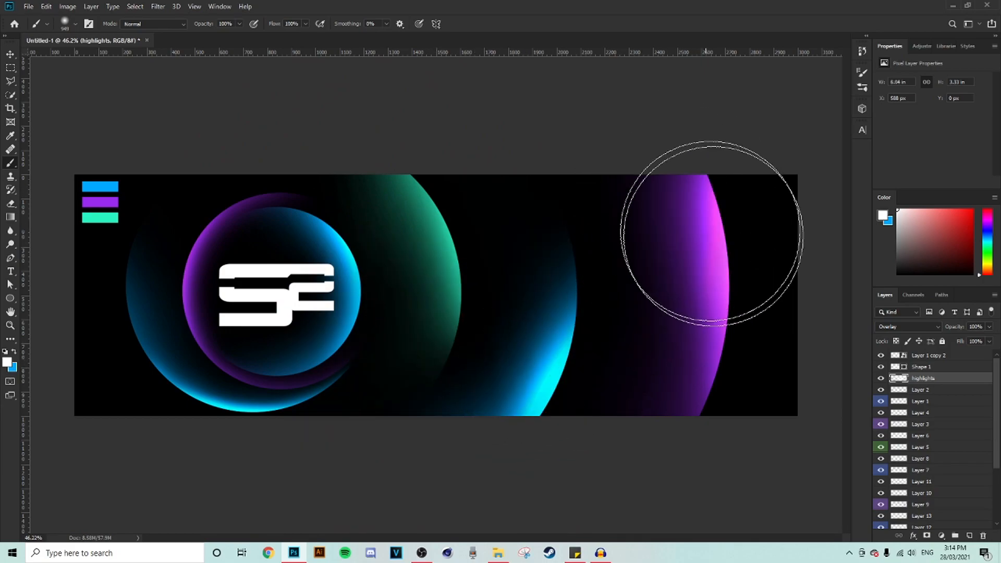
{"action": "left_click", "coordinate": [213, 313]}
Compare the banner with and without the highlights layer
{"action": "scroll", "coordinate": [407, 331], "scroll_direction": "down", "scroll_amount": 6}
{"action": "scroll", "coordinate": [407, 331], "scroll_direction": "up", "scroll_amount": 2}
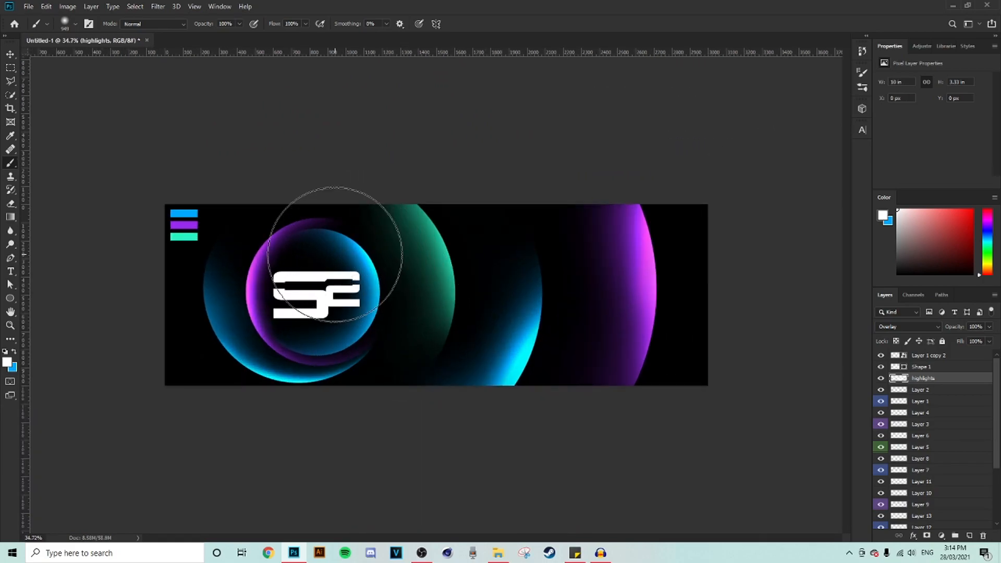
{"action": "scroll", "coordinate": [416, 330], "scroll_direction": "up", "scroll_amount": 3}
{"action": "left_click", "coordinate": [881, 379]}
{"action": "left_click", "coordinate": [882, 379]}
{"action": "left_click", "coordinate": [881, 379]}
{"action": "left_click", "coordinate": [881, 379]}
{"action": "left_click", "coordinate": [881, 379]}
{"action": "left_click", "coordinate": [881, 379]}
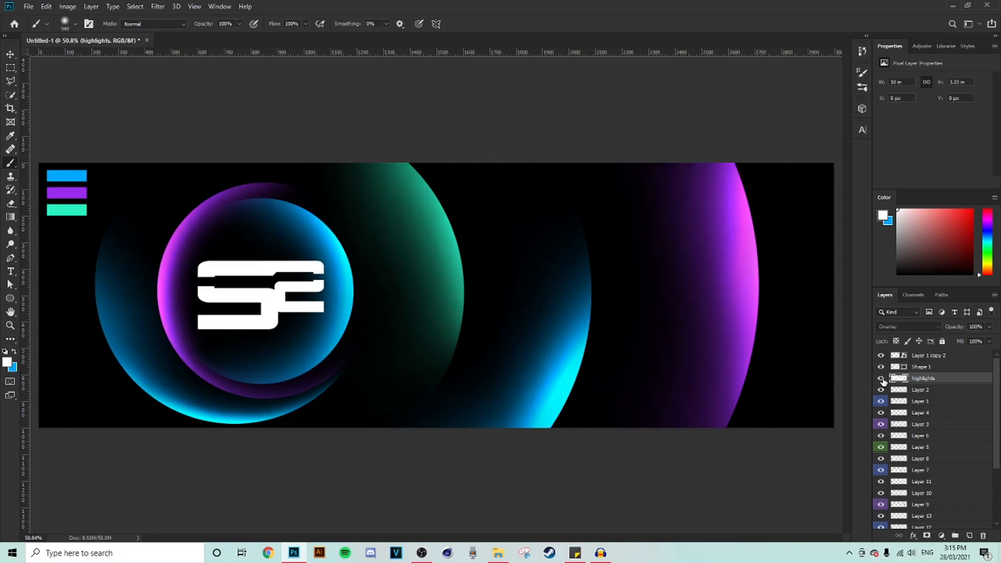
Add a new layer named shadows directly above the highlights layer
{"action": "left_click", "coordinate": [970, 536]}
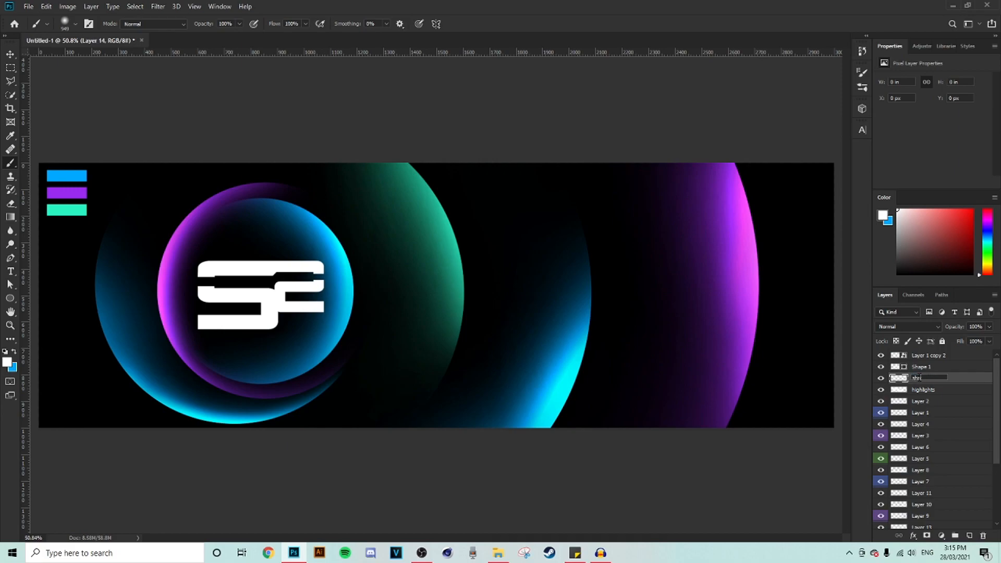
{"action": "type", "text": "s"}
{"action": "key", "text": "Return"}
{"action": "scroll", "coordinate": [961, 403], "scroll_direction": "down", "scroll_amount": 4}
{"action": "left_click", "coordinate": [898, 469], "text": "ctrl"}
{"action": "key", "text": "m"}
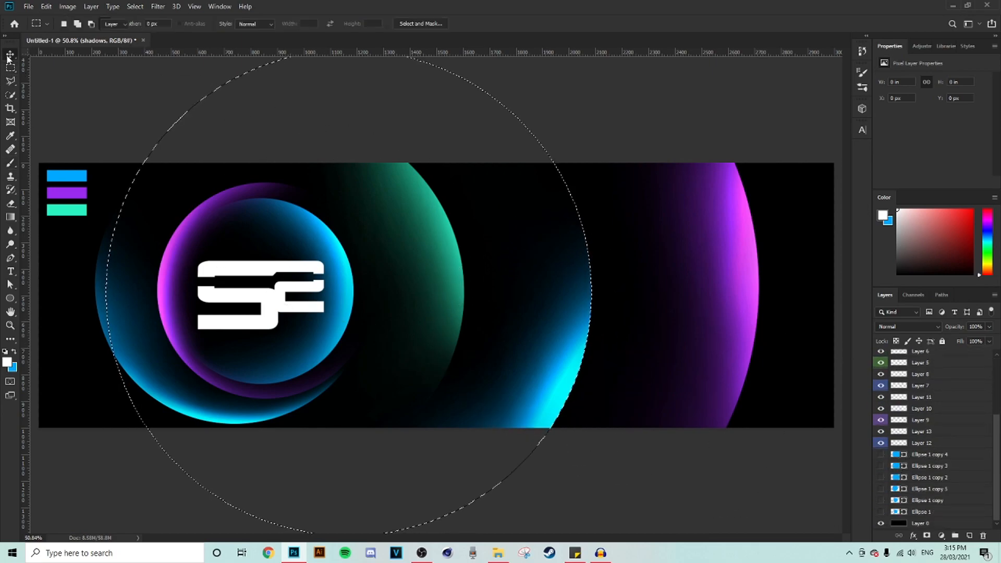
{"action": "key", "text": "ctrl+d"}
{"action": "key", "text": "v"}
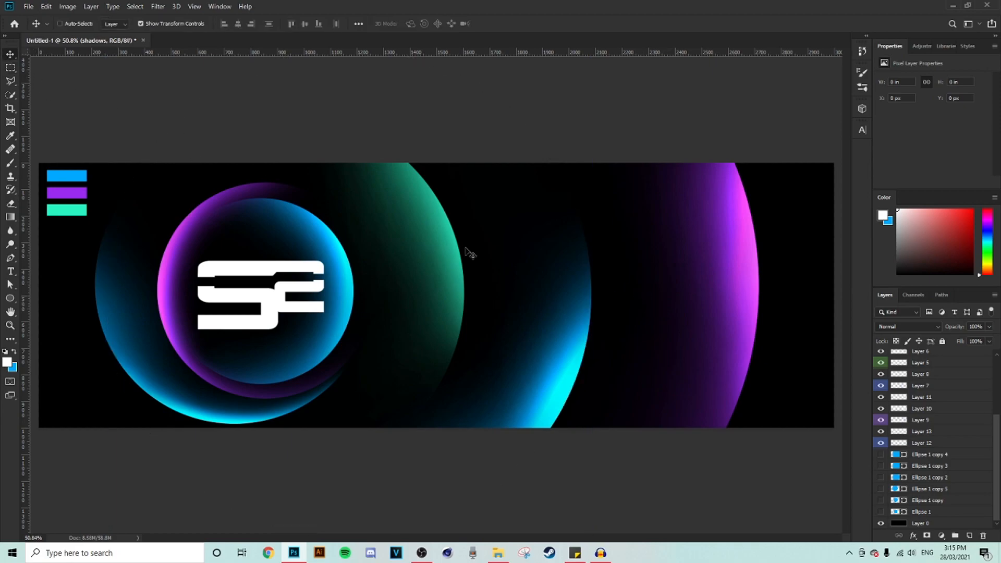
Duplicate Ellipse 1 copy 4 and shift the duplicate slightly left, to about X 246 px, just inside the purple arc's outer edge
{"action": "left_click", "coordinate": [888, 455]}
{"action": "left_click", "coordinate": [883, 455]}
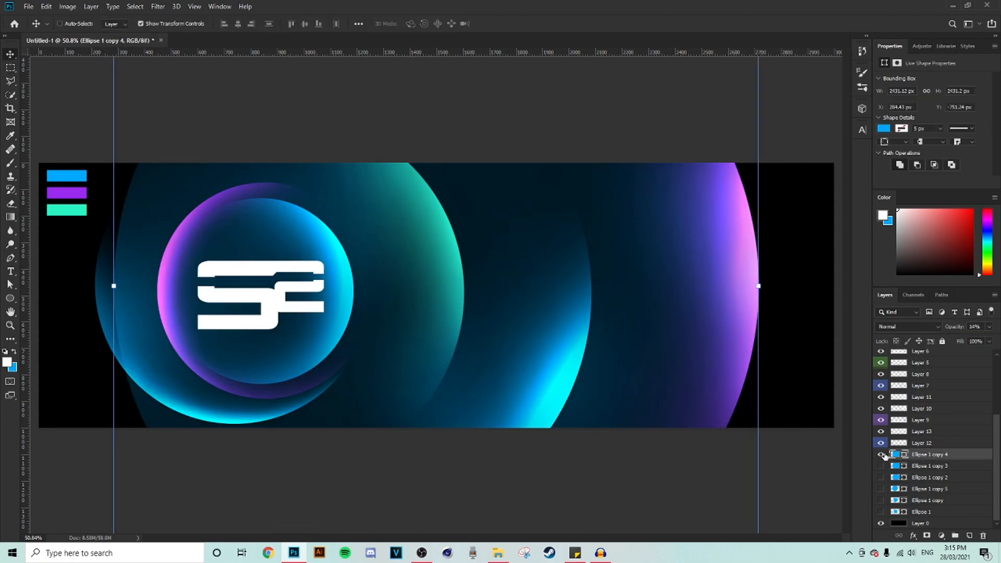
{"action": "left_click", "coordinate": [883, 455]}
{"action": "key", "text": "ctrl+j"}
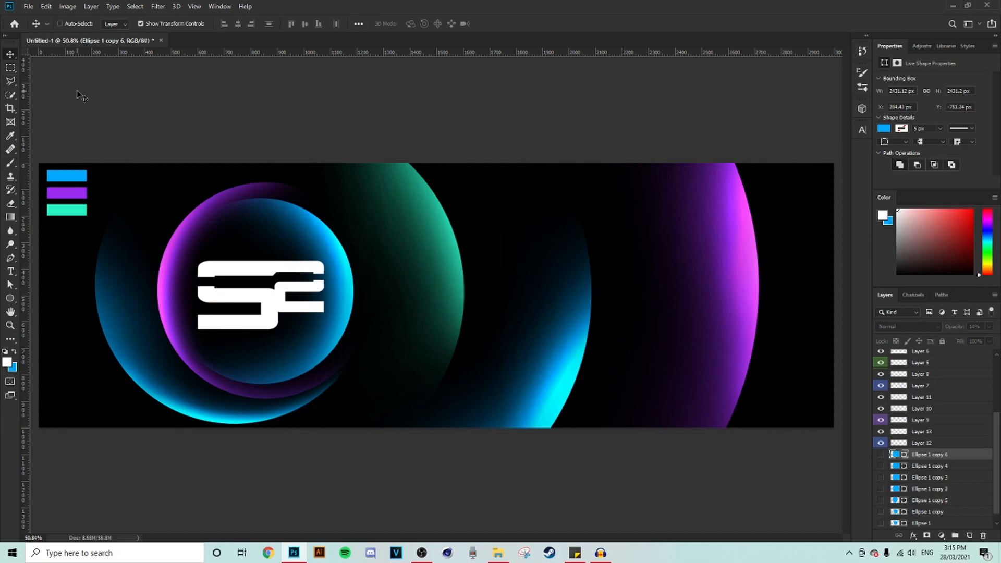
{"action": "left_click", "coordinate": [881, 455]}
{"action": "mouse_move", "coordinate": [739, 261]}
{"action": "left_mouse_down"}
{"action": "mouse_move", "coordinate": [760, 263]}
{"action": "mouse_move", "coordinate": [748, 261]}
{"action": "left_mouse_up"}
{"action": "scroll", "coordinate": [752, 205], "scroll_direction": "up", "scroll_amount": 3}
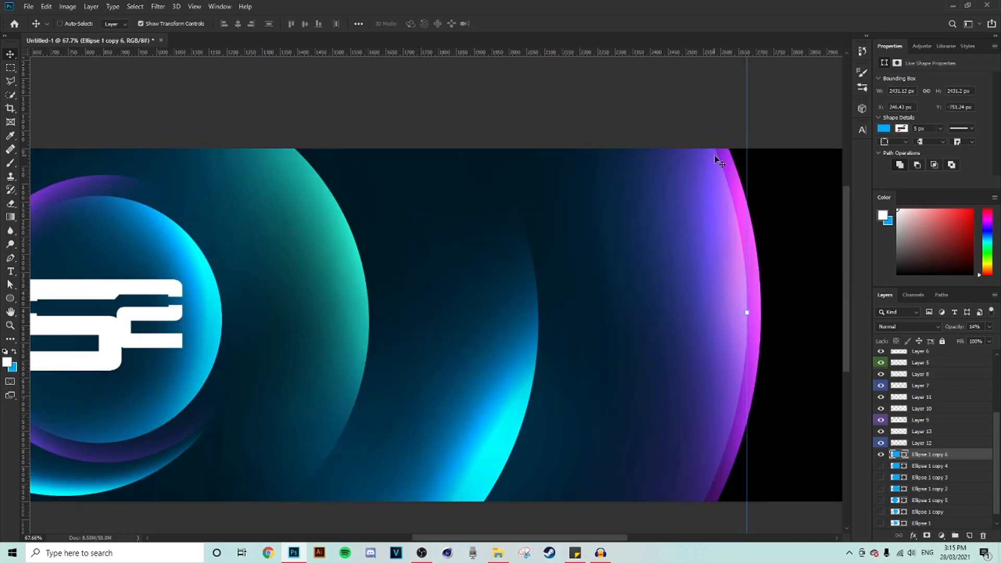
Hide the duplicated ellipse, then load its outline as a selection with the shadows layer active
{"action": "left_click", "coordinate": [882, 456]}
{"action": "left_click", "coordinate": [896, 455], "text": "ctrl"}
{"action": "scroll", "coordinate": [934, 438], "scroll_direction": "up", "scroll_amount": 3}
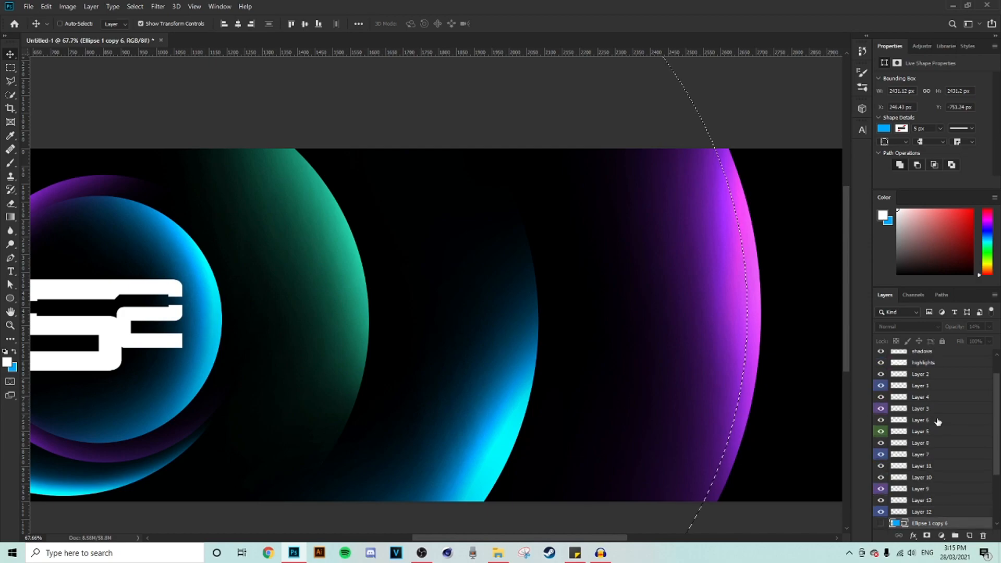
{"action": "scroll", "coordinate": [938, 422], "scroll_direction": "up", "scroll_amount": 2}
{"action": "left_click", "coordinate": [926, 381]}
Brush a soft black (#000000) shadow inside the selection along the large purple arc's rim, then clear the selection
{"action": "left_click", "coordinate": [8, 363]}
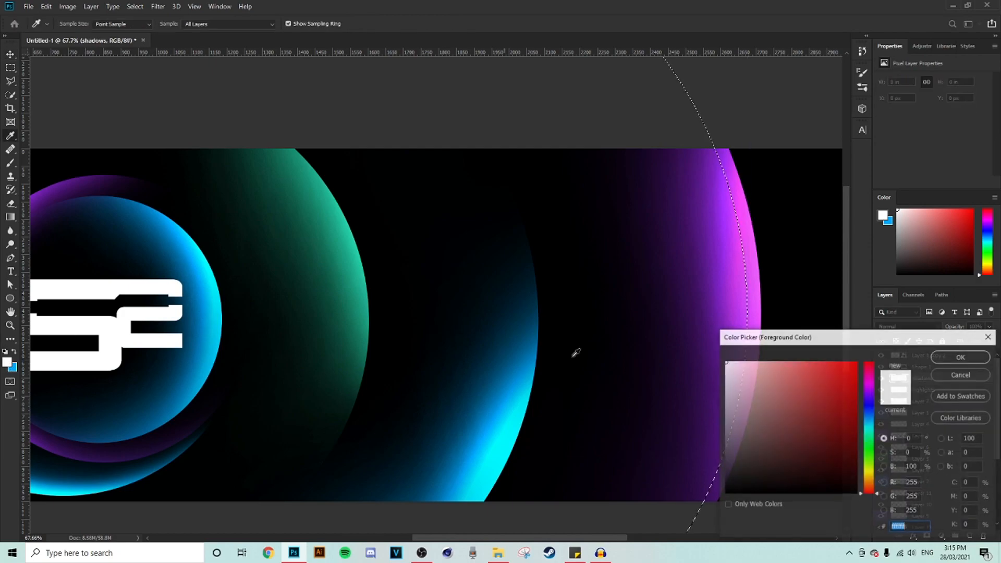
{"action": "type", "text": "000000"}
{"action": "left_click", "coordinate": [964, 358]}
{"action": "left_click", "coordinate": [11, 162]}
{"action": "scroll", "coordinate": [529, 183], "scroll_direction": "down", "scroll_amount": 4}
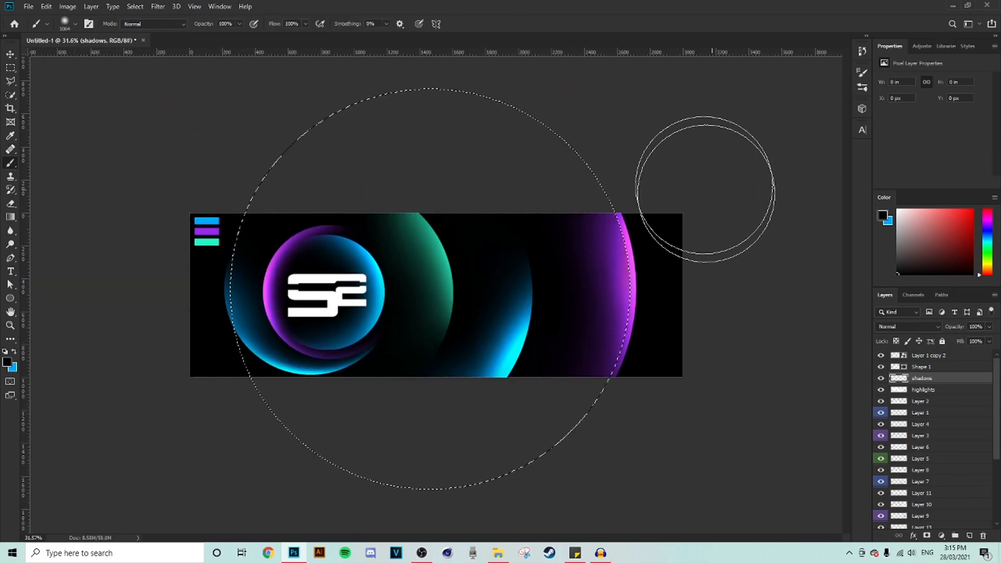
{"action": "mouse_move", "coordinate": [724, 373]}
{"action": "left_mouse_down"}
{"action": "mouse_move", "coordinate": [717, 191]}
{"action": "mouse_move", "coordinate": [735, 388]}
{"action": "mouse_move", "coordinate": [715, 170]}
{"action": "left_mouse_up"}
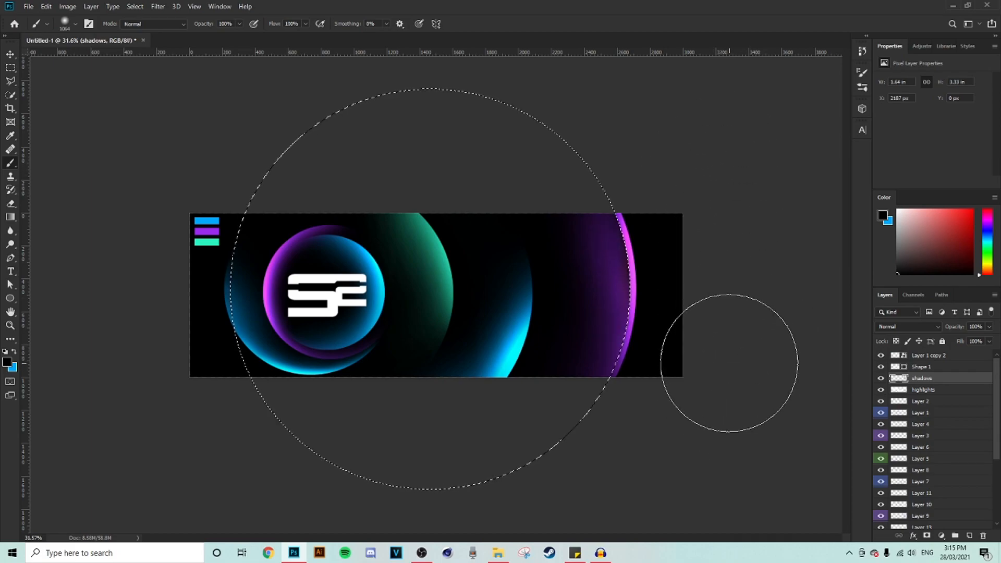
{"action": "left_click", "coordinate": [10, 68]}
{"action": "left_click", "coordinate": [600, 280]}
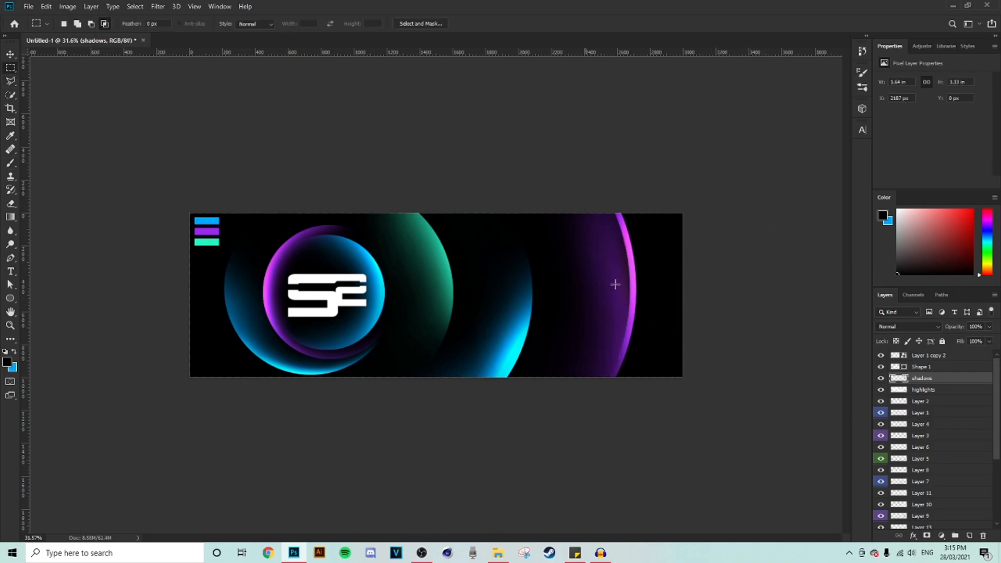
{"action": "scroll", "coordinate": [601, 280], "scroll_direction": "up", "scroll_amount": 7}
{"action": "left_click_drag", "start_coordinate": [736, 153], "coordinate": [743, 181]}
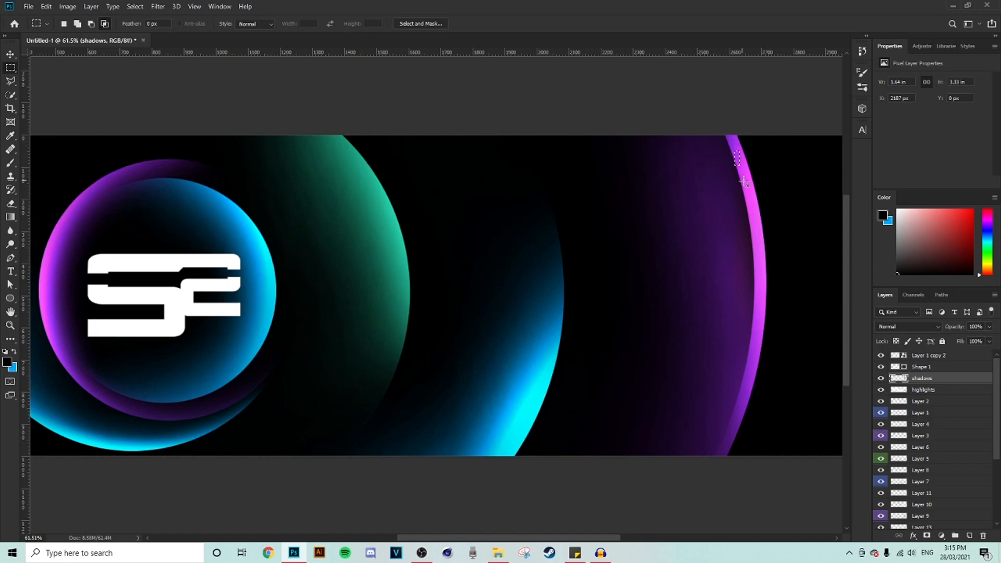
{"action": "scroll", "coordinate": [730, 232], "scroll_direction": "down", "scroll_amount": 3}
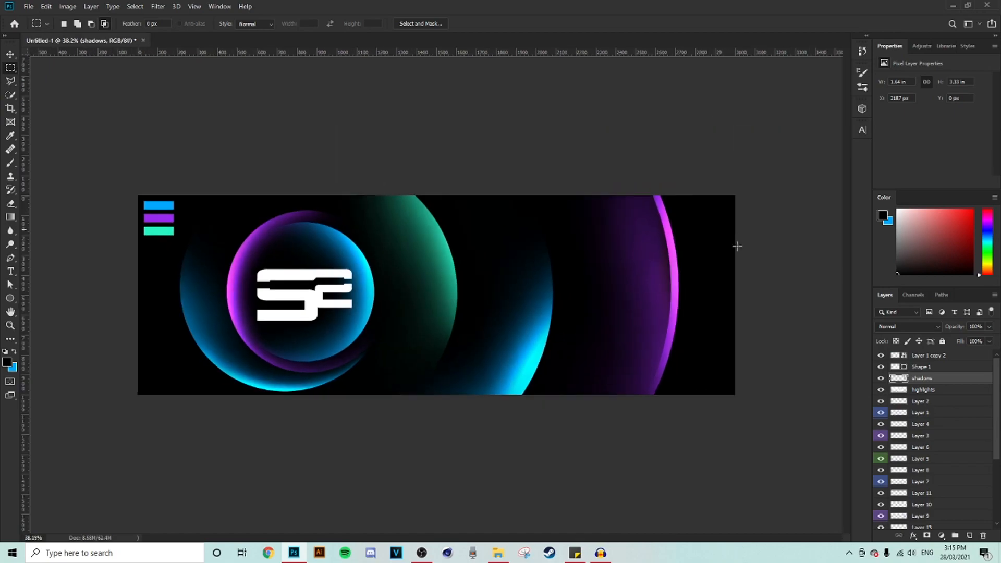
{"action": "scroll", "coordinate": [759, 316], "scroll_direction": "up", "scroll_amount": 2}
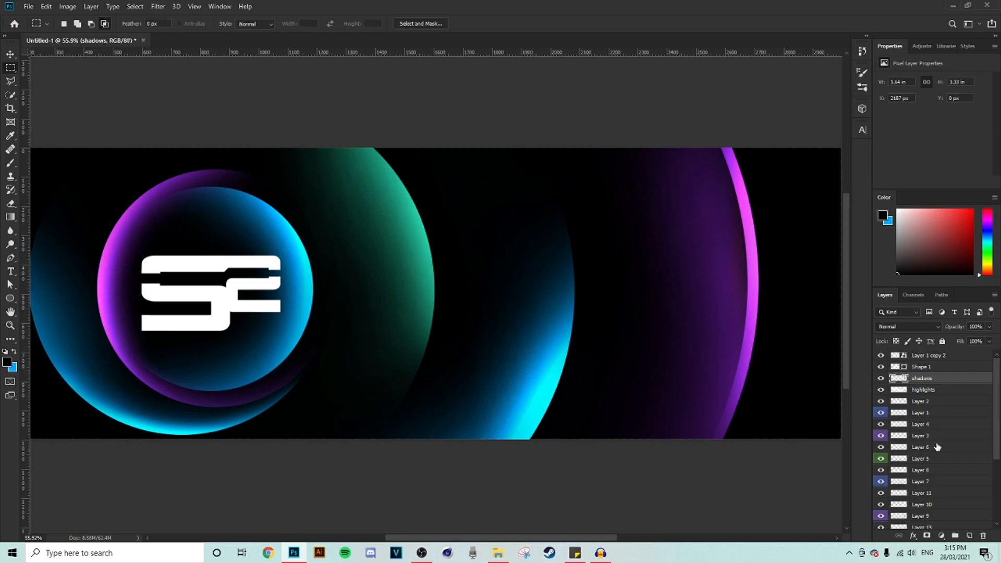
Show Ellipse 1 copy 6 and move it further left, to about X 32 px, inside the large purple arc
{"action": "scroll", "coordinate": [935, 446], "scroll_direction": "down", "scroll_amount": 3}
{"action": "scroll", "coordinate": [934, 469], "scroll_direction": "down", "scroll_amount": 1}
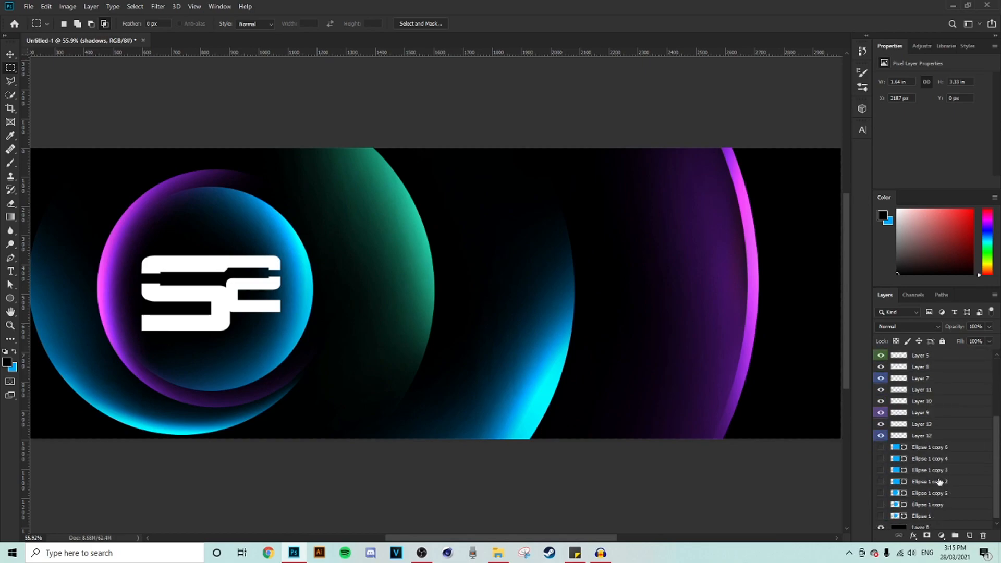
{"action": "left_click", "coordinate": [924, 452]}
{"action": "left_click", "coordinate": [880, 447]}
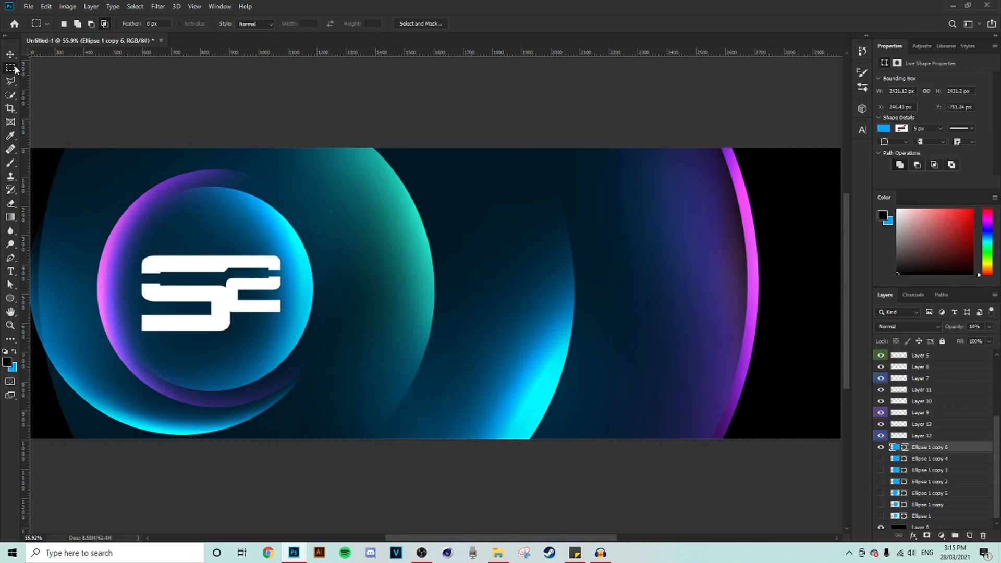
{"action": "left_click", "coordinate": [12, 56]}
{"action": "left_click_drag", "start_coordinate": [710, 306], "coordinate": [655, 306]}
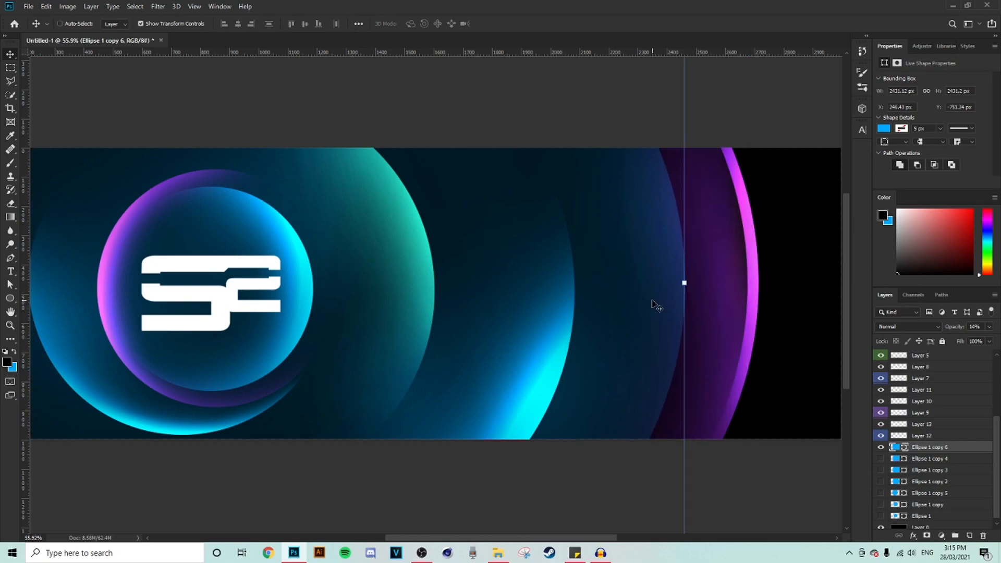
Hide Ellipse 1 copy 6, load its outline as a selection, and add a layer named "glow" directly above highlights
{"action": "left_click", "coordinate": [881, 447]}
{"action": "left_click", "coordinate": [898, 447], "text": "ctrl"}
{"action": "scroll", "coordinate": [928, 459], "scroll_direction": "up", "scroll_amount": 5}
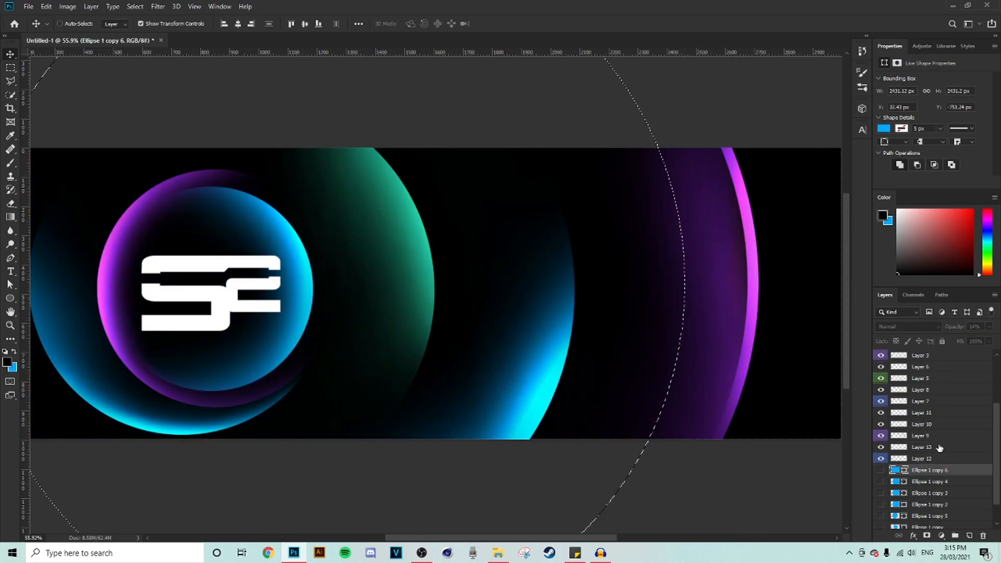
{"action": "left_click", "coordinate": [924, 389]}
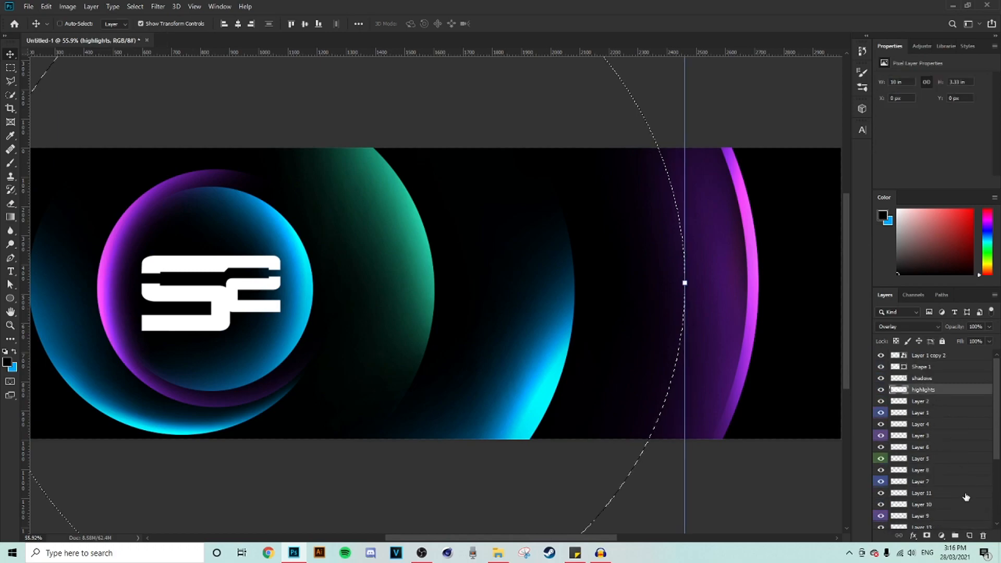
{"action": "left_click", "coordinate": [968, 535]}
{"action": "type", "text": "glow"}
{"action": "key", "text": "Return"}
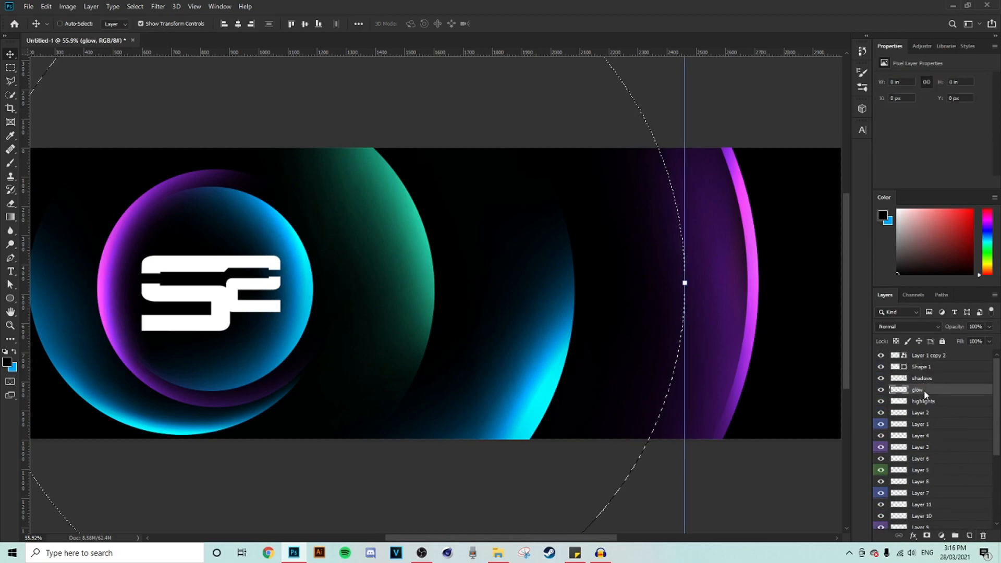
Brush soft white (#ffffff) inside the selection along its edge within the large purple arc on the glow layer
{"action": "left_click", "coordinate": [14, 163]}
{"action": "left_click", "coordinate": [7, 362]}
{"action": "left_click", "coordinate": [727, 362]}
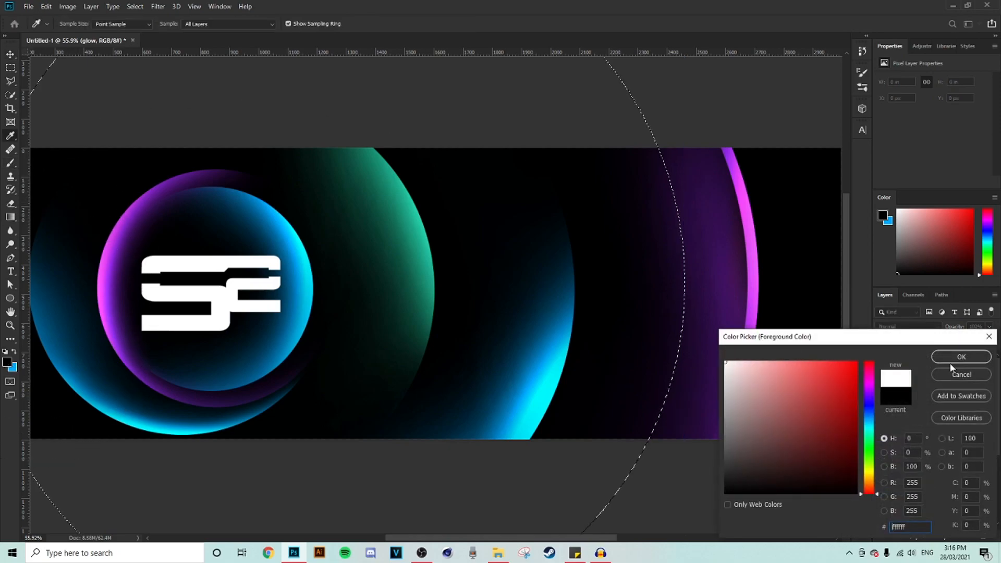
{"action": "left_click", "coordinate": [954, 360]}
{"action": "mouse_move", "coordinate": [760, 425]}
{"action": "left_mouse_down"}
{"action": "mouse_move", "coordinate": [715, 436]}
{"action": "mouse_move", "coordinate": [782, 246]}
{"action": "left_mouse_up"}
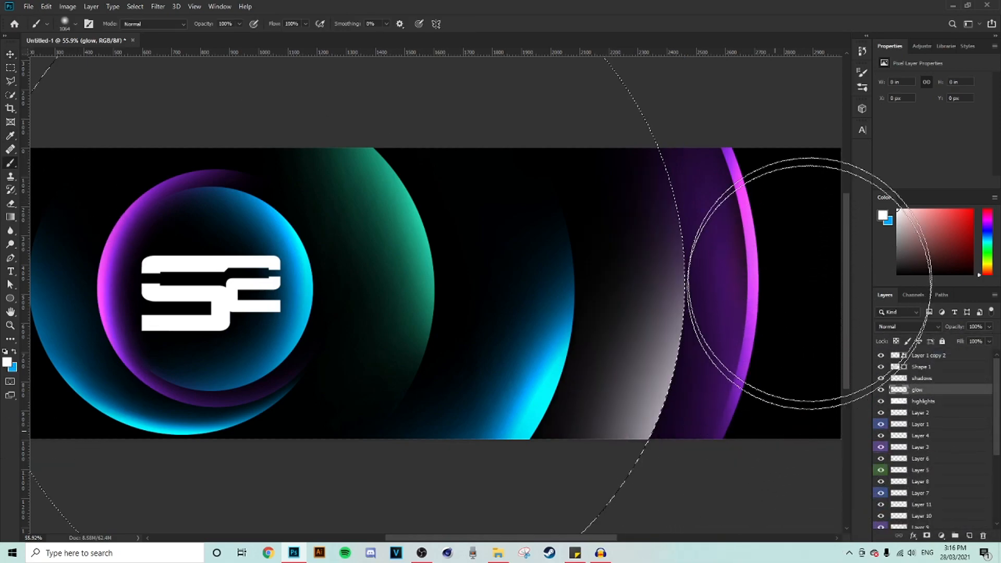
Set the glow layer's blend mode to Soft Light and clear the selection
{"action": "left_click", "coordinate": [907, 326]}
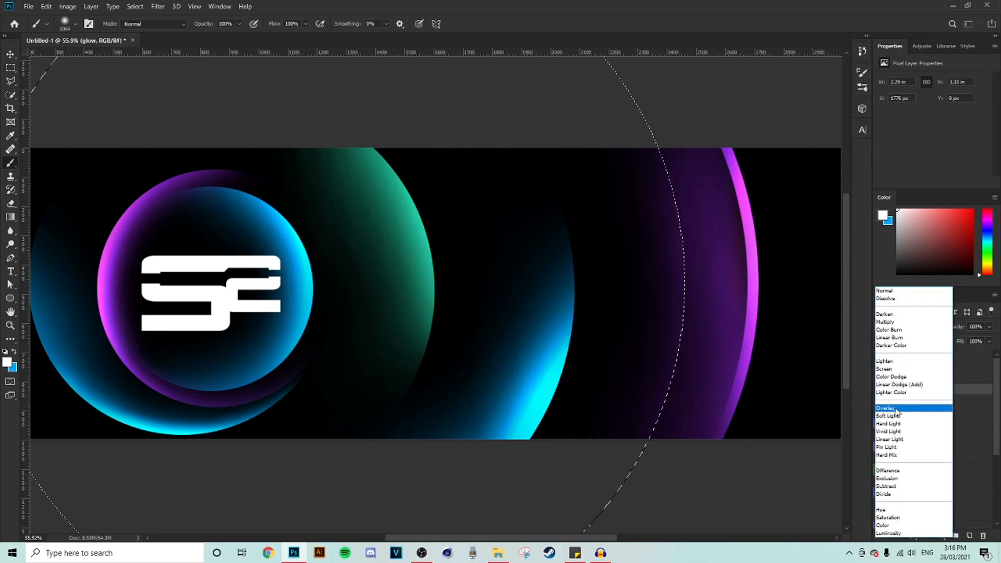
{"action": "left_click", "coordinate": [896, 416]}
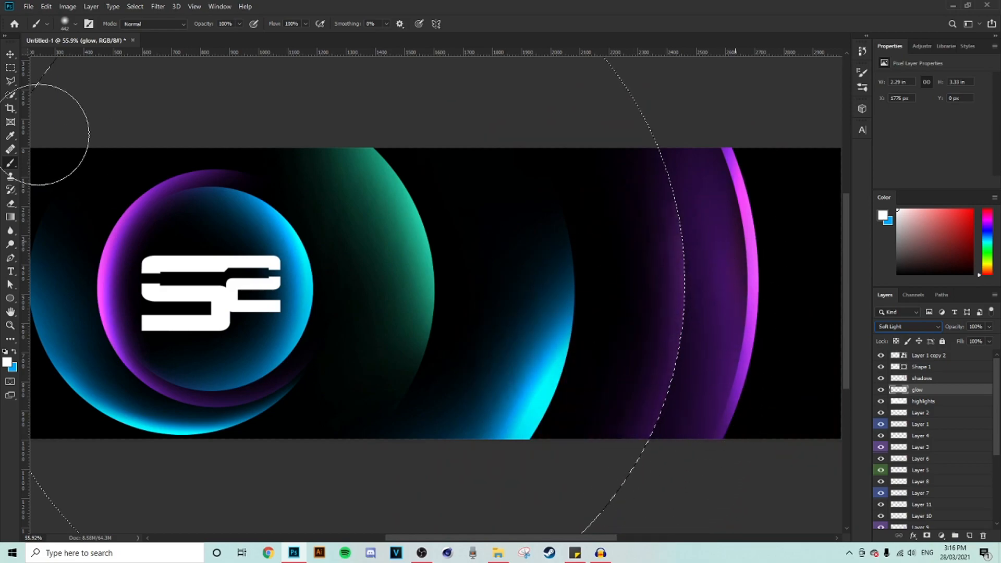
{"action": "left_click", "coordinate": [10, 67]}
{"action": "key", "text": "ctrl+d"}
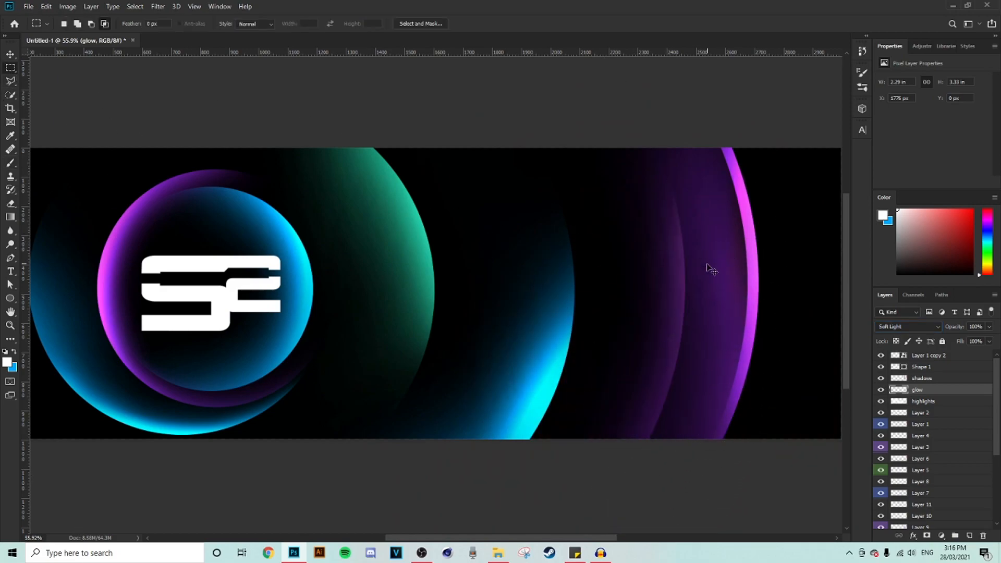
Duplicate the glow layer and set the duplicate's blend mode to Overlay
{"action": "key", "text": "ctrl+j"}
{"action": "left_click", "coordinate": [10, 204]}
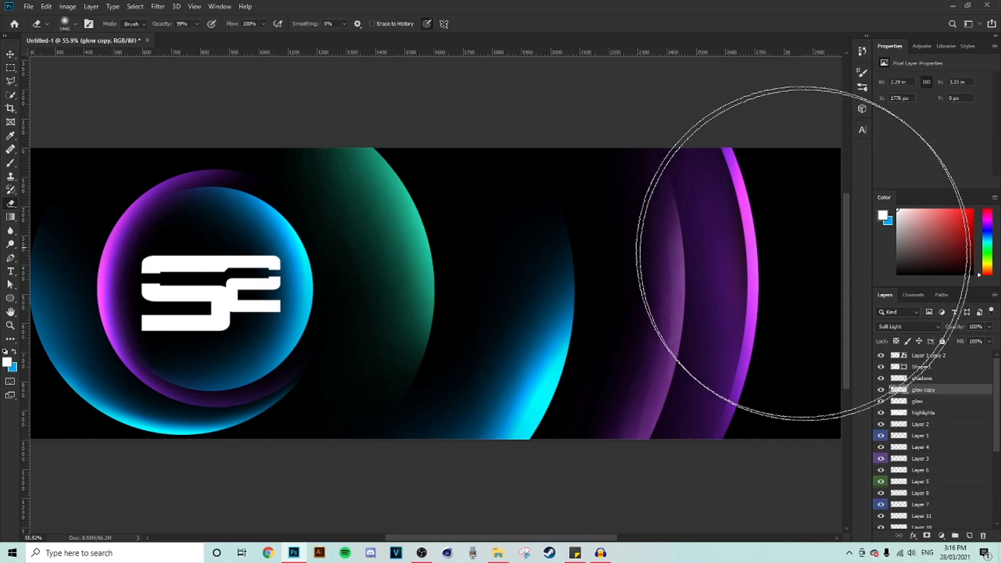
{"action": "left_click", "coordinate": [907, 326]}
{"action": "left_click", "coordinate": [904, 409]}
Erase part of the glow copy layer along the purple arc's inner edge with a smaller soft eraser
{"action": "key", "text": "bracketleft"}
{"action": "key", "text": "bracketleft"}
{"action": "key", "text": "bracketleft"}
{"action": "key", "text": "bracketleft"}
{"action": "key", "text": "bracketleft"}
{"action": "key", "text": "bracketleft"}
{"action": "key", "text": "bracketleft"}
{"action": "key", "text": "bracketleft"}
{"action": "mouse_move", "coordinate": [680, 250]}
{"action": "left_mouse_down"}
{"action": "mouse_move", "coordinate": [681, 291]}
{"action": "mouse_move", "coordinate": [681, 189]}
{"action": "mouse_move", "coordinate": [699, 261]}
{"action": "mouse_move", "coordinate": [700, 179]}
{"action": "mouse_move", "coordinate": [780, 258]}
{"action": "mouse_move", "coordinate": [770, 315]}
{"action": "mouse_move", "coordinate": [739, 376]}
{"action": "left_mouse_up"}
{"action": "left_click", "coordinate": [11, 54]}
{"action": "left_click", "coordinate": [11, 68]}
{"action": "scroll", "coordinate": [765, 362], "scroll_direction": "down", "scroll_amount": 5}
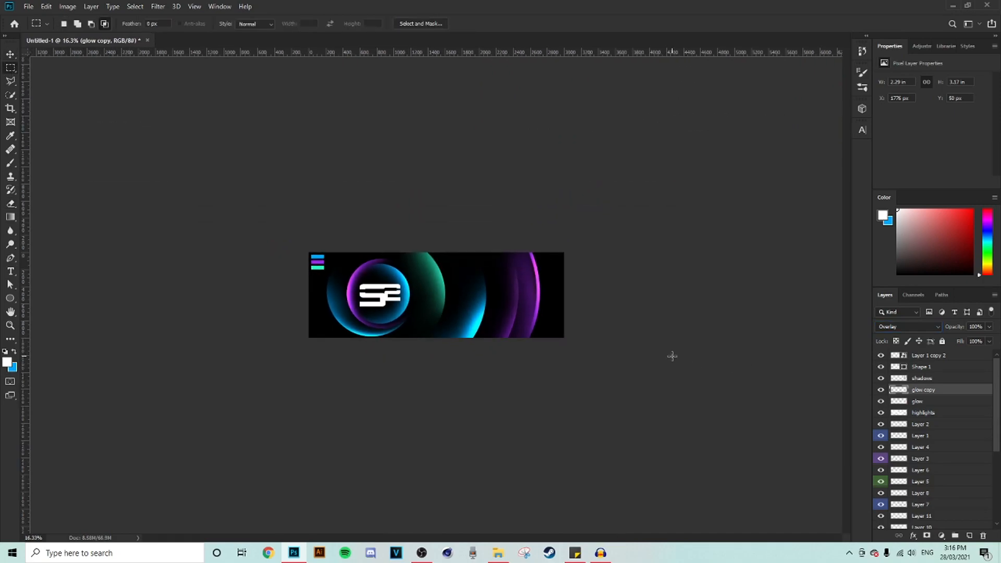
{"action": "scroll", "coordinate": [672, 357], "scroll_direction": "up", "scroll_amount": 5}
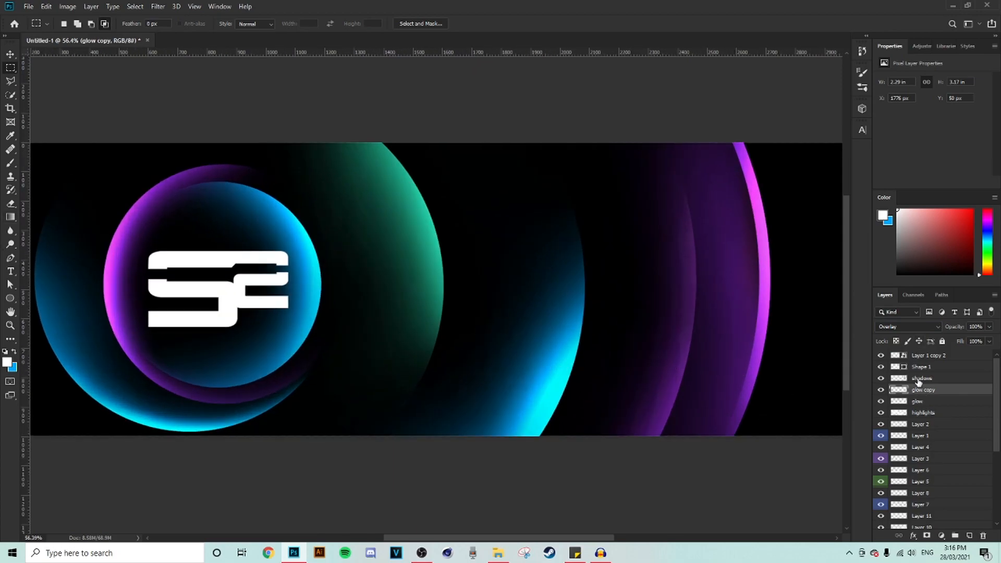
Show Ellipse 1 copy 3 and move it left, to about X 158 px, inside the lower blue arc's outer edge
{"action": "left_click", "coordinate": [915, 383]}
{"action": "scroll", "coordinate": [944, 448], "scroll_direction": "down", "scroll_amount": 3}
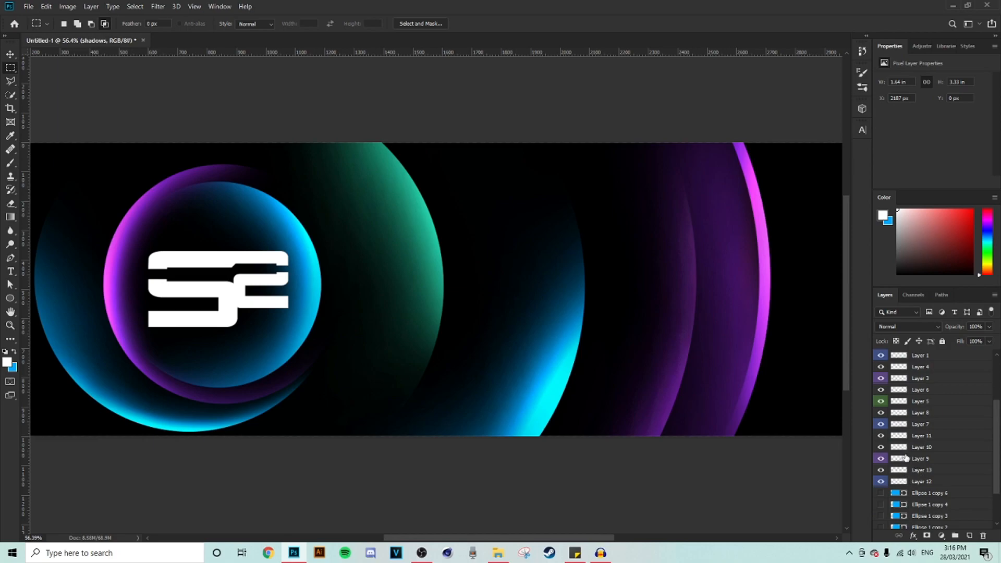
{"action": "scroll", "coordinate": [919, 462], "scroll_direction": "up", "scroll_amount": 3}
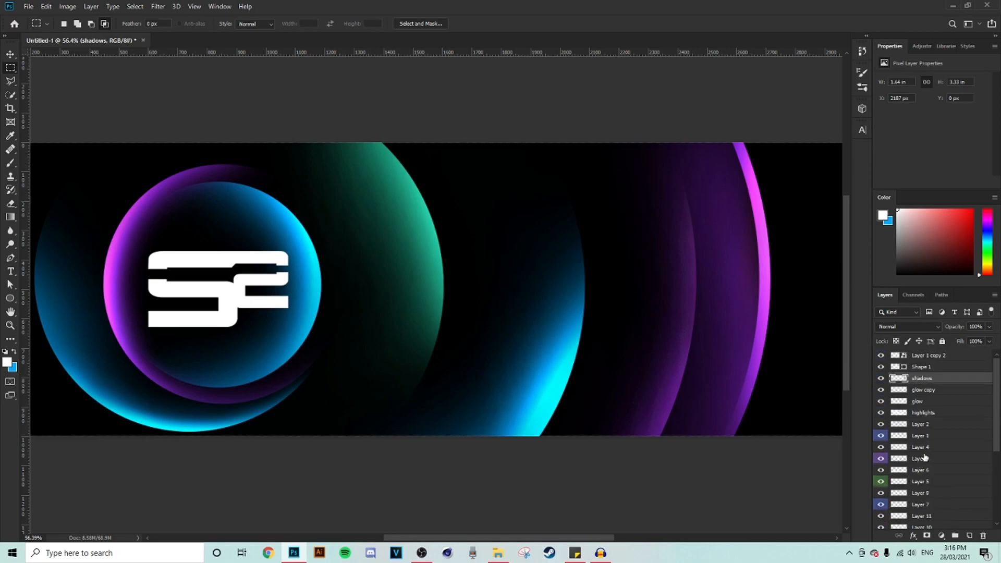
{"action": "scroll", "coordinate": [923, 459], "scroll_direction": "down", "scroll_amount": 4}
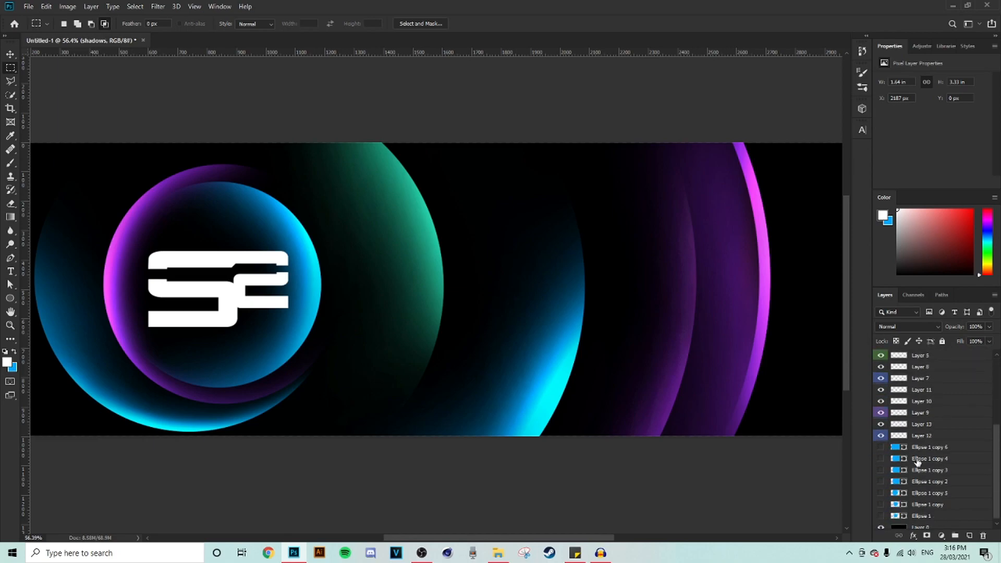
{"action": "left_click", "coordinate": [881, 470]}
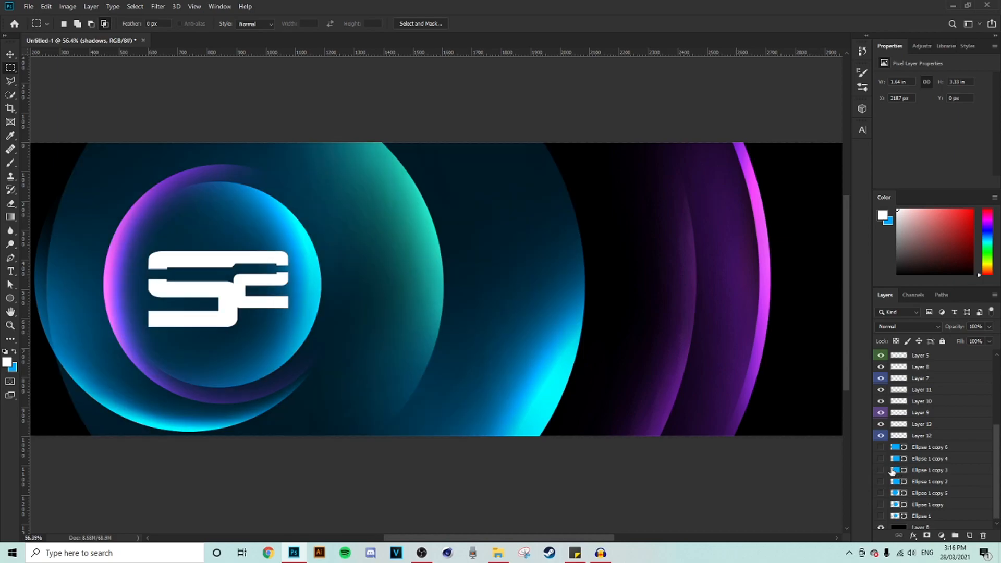
{"action": "left_click", "coordinate": [881, 471]}
{"action": "left_click", "coordinate": [881, 470]}
{"action": "left_click", "coordinate": [924, 470]}
{"action": "left_click", "coordinate": [881, 471]}
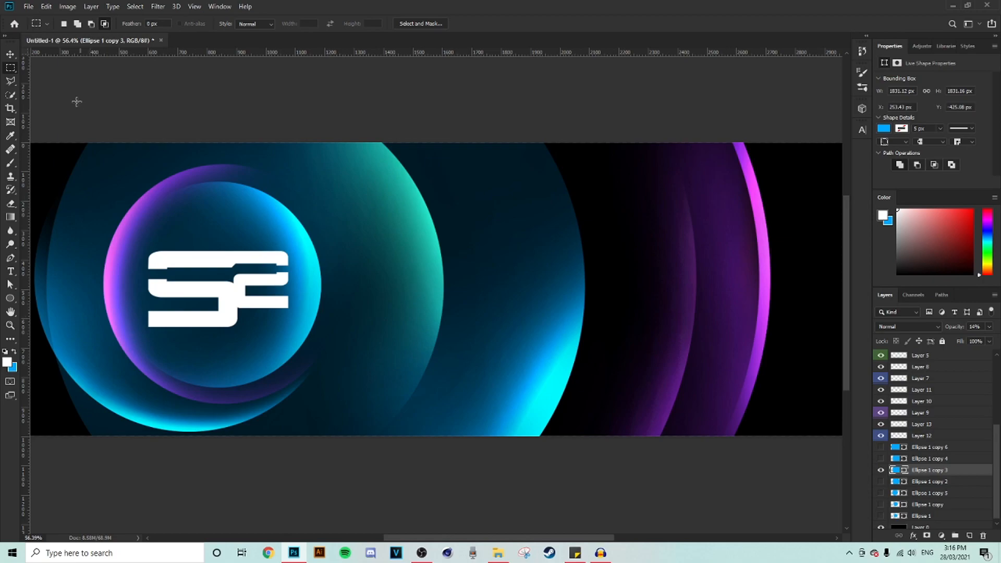
{"action": "left_click", "coordinate": [10, 53]}
{"action": "left_click_drag", "start_coordinate": [577, 354], "coordinate": [539, 343]}
{"action": "left_click_drag", "start_coordinate": [519, 340], "coordinate": [526, 343]}
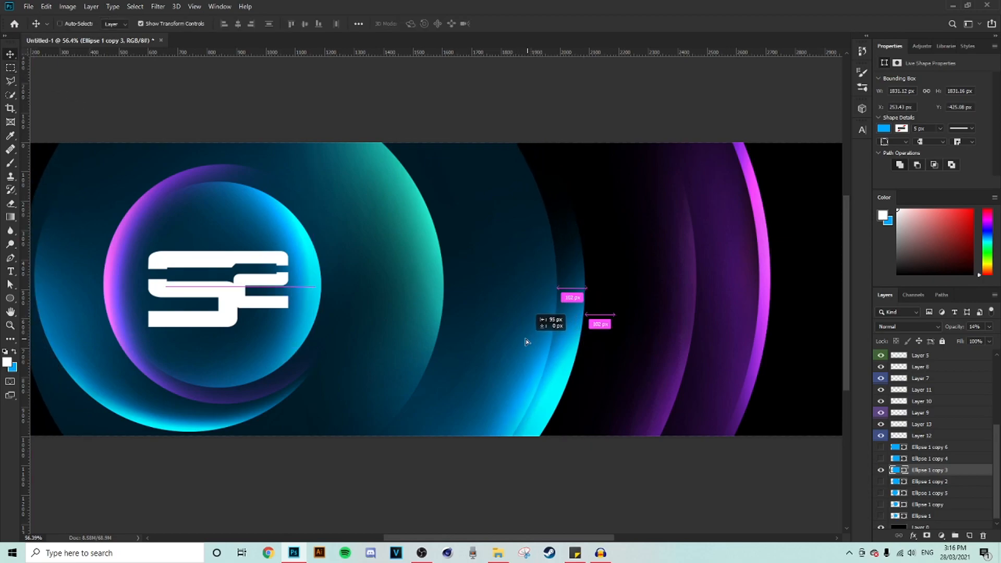
Load Ellipse 1 copy 3's outline as a selection, hide the ellipse, and add a new layer named "shadow"
{"action": "left_click", "coordinate": [896, 471], "text": "ctrl"}
{"action": "left_click", "coordinate": [881, 470]}
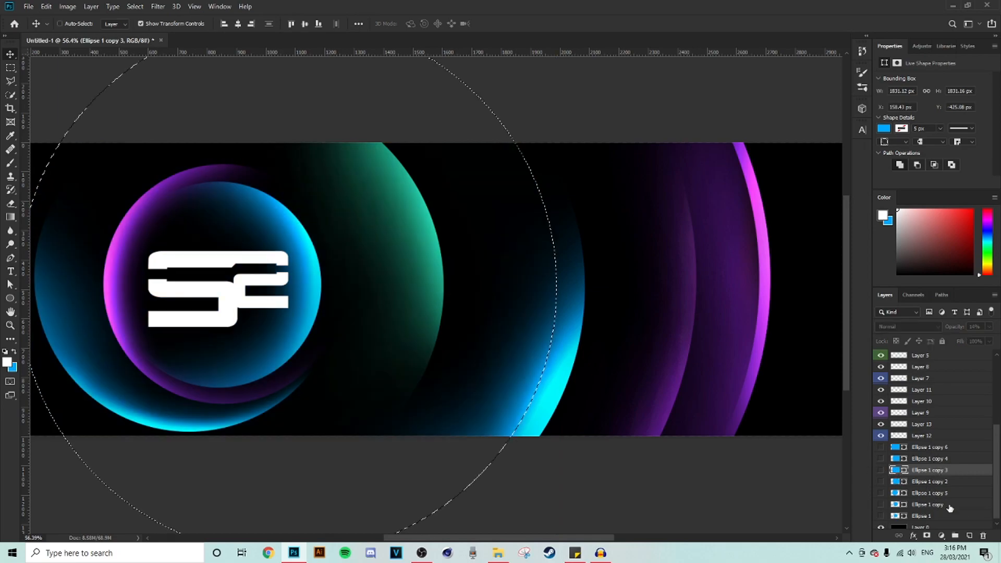
{"action": "left_click", "coordinate": [969, 536]}
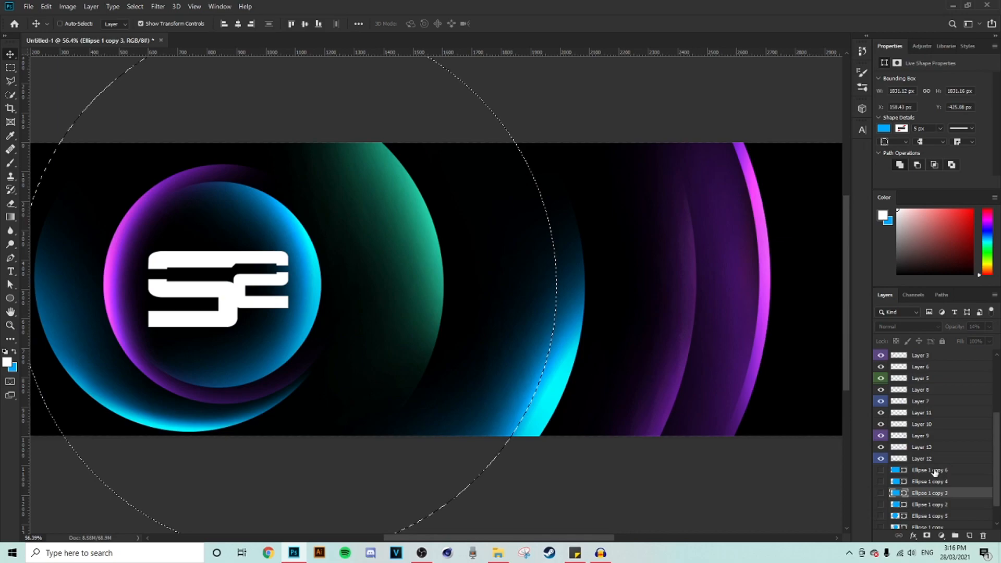
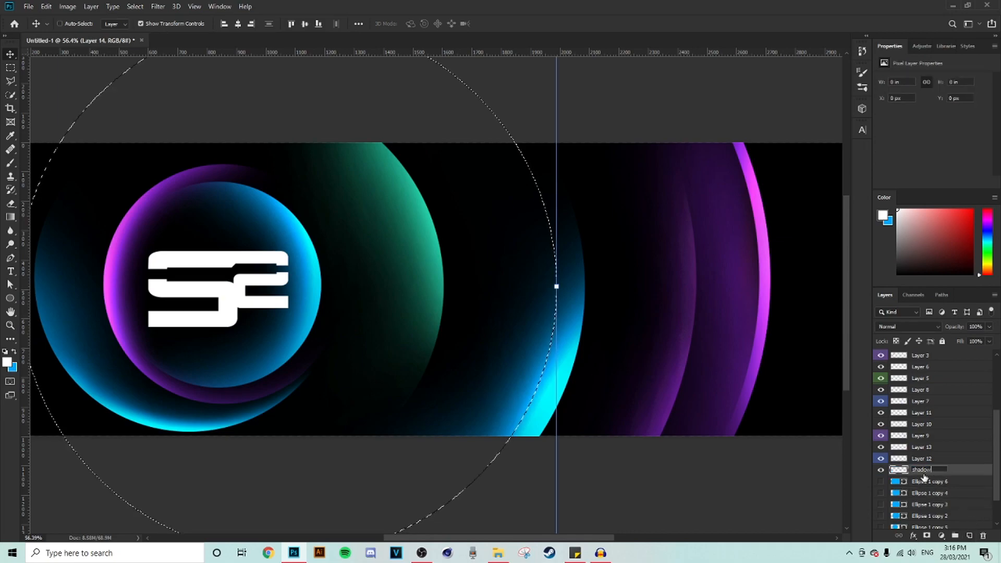
Move the shadow layer directly above highlights and brush soft black inside the selection over the blue arc, then clear the selection
{"action": "key", "text": "b"}
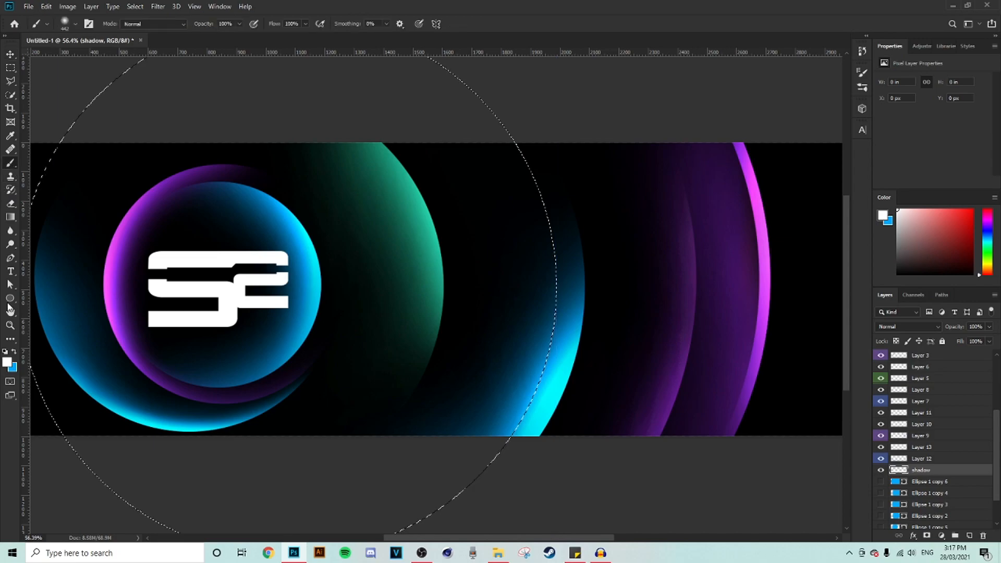
{"action": "left_click", "coordinate": [10, 365]}
{"action": "left_click", "coordinate": [963, 359]}
{"action": "left_click_drag", "start_coordinate": [625, 447], "coordinate": [630, 425]}
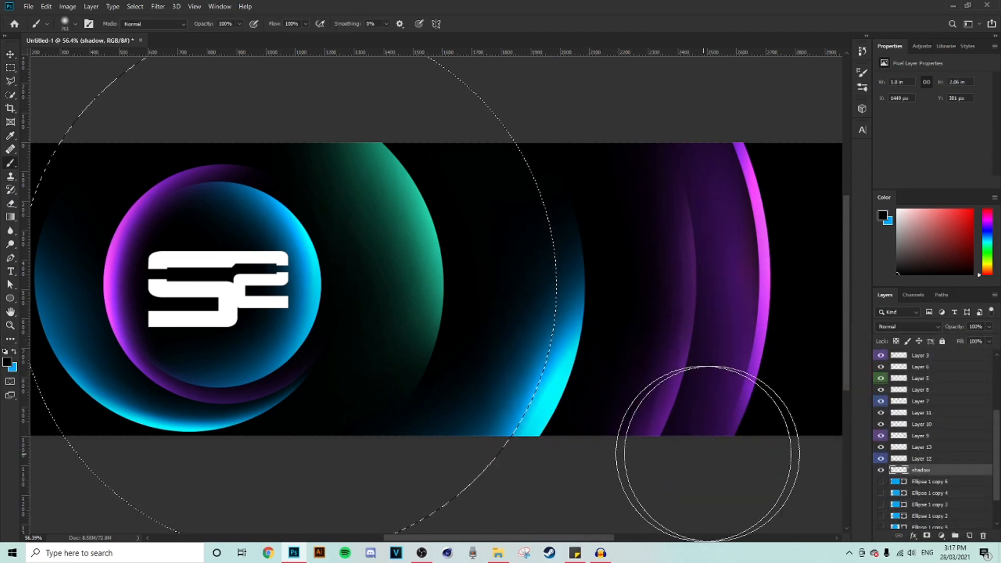
{"action": "mouse_move", "coordinate": [936, 471]}
{"action": "left_mouse_down"}
{"action": "mouse_move", "coordinate": [954, 314]}
{"action": "mouse_move", "coordinate": [943, 384]}
{"action": "left_mouse_up"}
{"action": "mouse_move", "coordinate": [633, 412]}
{"action": "left_mouse_down"}
{"action": "mouse_move", "coordinate": [683, 254]}
{"action": "mouse_move", "coordinate": [644, 453]}
{"action": "left_mouse_up"}
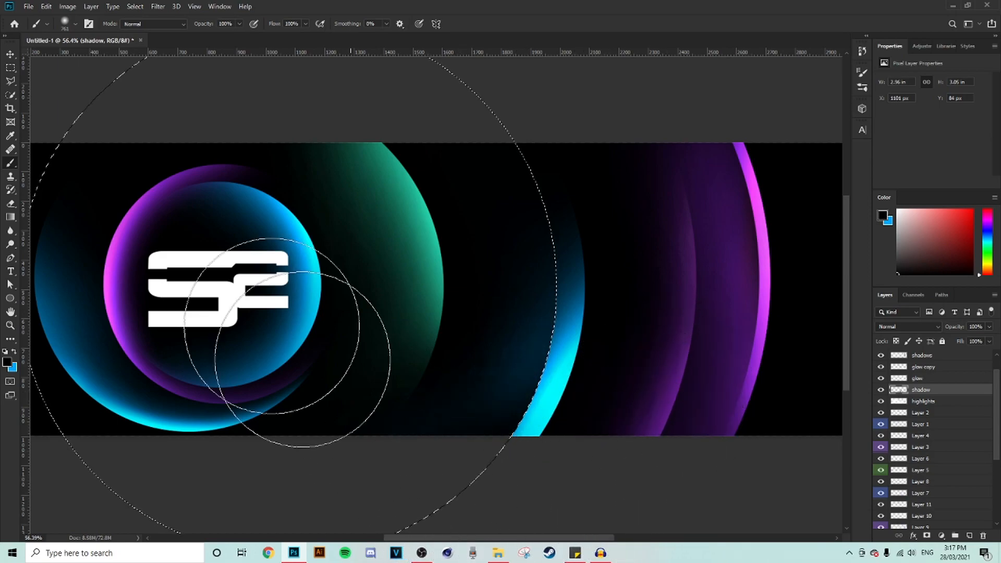
{"action": "left_click", "coordinate": [10, 68]}
{"action": "left_click", "coordinate": [182, 113]}
Shift the painted shadow left to about X 1018 px so the bright blue band becomes wider
{"action": "scroll", "coordinate": [509, 344], "scroll_direction": "down", "scroll_amount": 8}
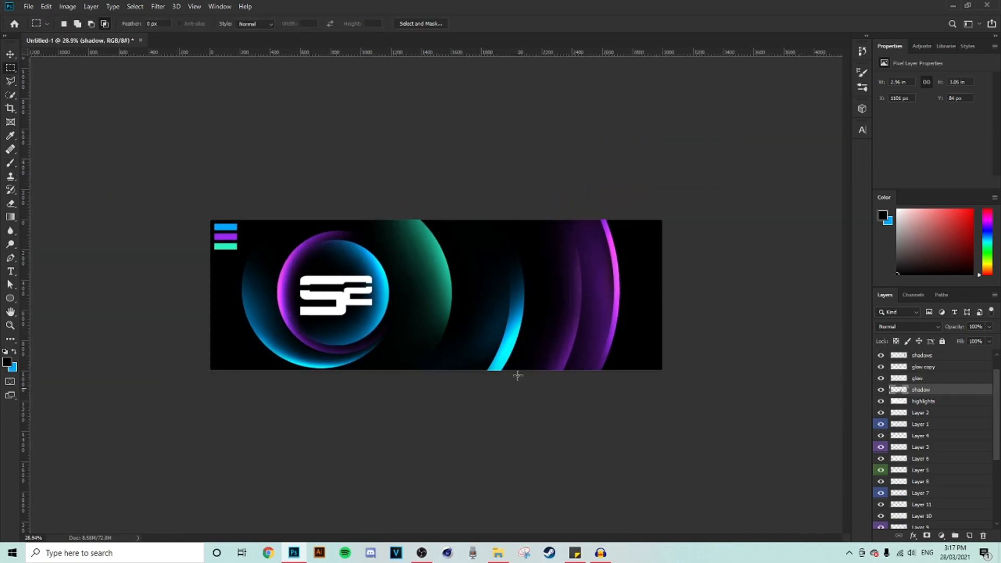
{"action": "scroll", "coordinate": [521, 365], "scroll_direction": "up", "scroll_amount": 4}
{"action": "scroll", "coordinate": [521, 365], "scroll_direction": "up", "scroll_amount": 3}
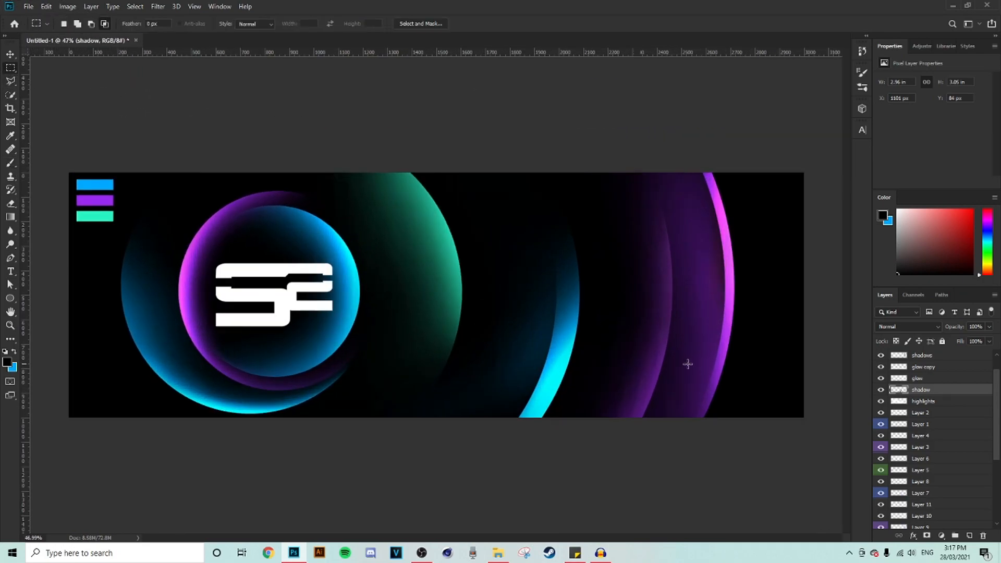
{"action": "left_click", "coordinate": [10, 54]}
{"action": "scroll", "coordinate": [448, 323], "scroll_direction": "up", "scroll_amount": 3}
{"action": "left_click_drag", "start_coordinate": [610, 389], "coordinate": [558, 383]}
{"action": "left_click", "coordinate": [10, 68]}
{"action": "scroll", "coordinate": [506, 292], "scroll_direction": "down", "scroll_amount": 4}
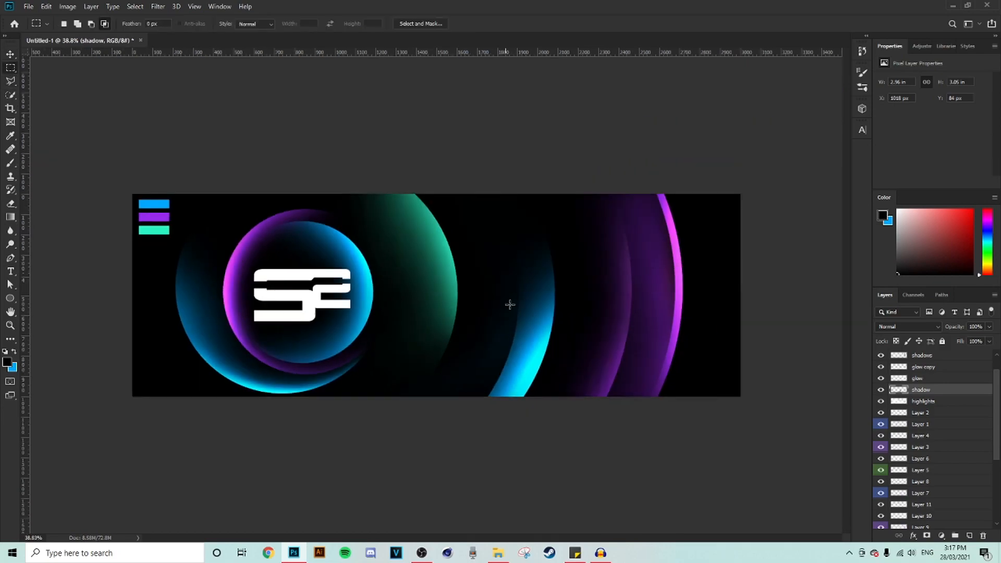
{"action": "scroll", "coordinate": [519, 271], "scroll_direction": "up", "scroll_amount": 1}
{"action": "scroll", "coordinate": [516, 328], "scroll_direction": "down", "scroll_amount": 1}
{"action": "scroll", "coordinate": [534, 258], "scroll_direction": "up", "scroll_amount": 3}
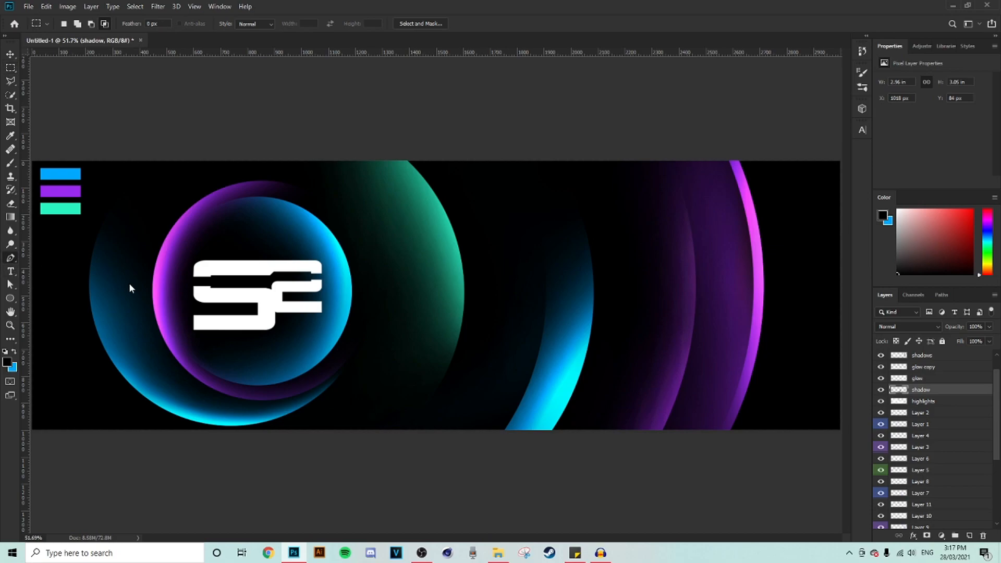
Show Ellipse 1 copy 3 again and move it further left, to about X 55 px
{"action": "key", "text": "p"}
{"action": "scroll", "coordinate": [928, 458], "scroll_direction": "down", "scroll_amount": 4}
{"action": "left_click", "coordinate": [928, 470]}
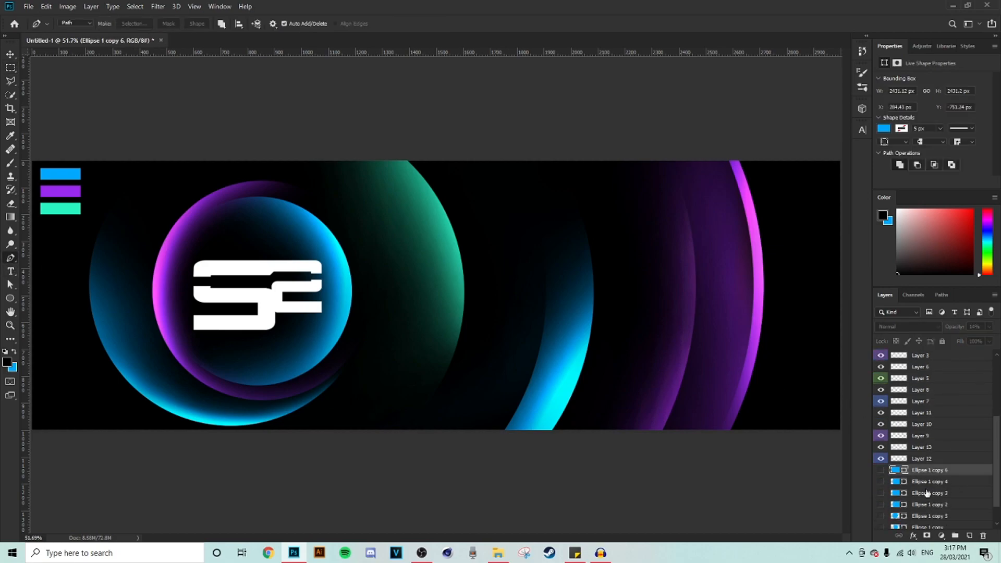
{"action": "left_click", "coordinate": [926, 483]}
{"action": "left_click", "coordinate": [881, 493]}
{"action": "left_click", "coordinate": [881, 493]}
{"action": "left_click", "coordinate": [921, 516]}
{"action": "left_click", "coordinate": [880, 516]}
{"action": "left_click", "coordinate": [880, 515]}
{"action": "left_click", "coordinate": [881, 493]}
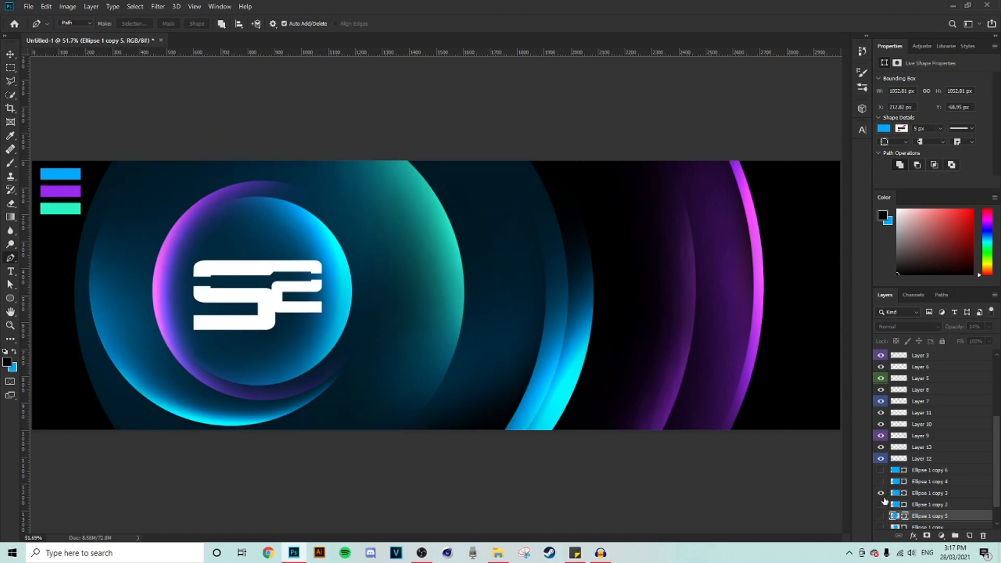
{"action": "left_click", "coordinate": [915, 496]}
{"action": "key", "text": "v"}
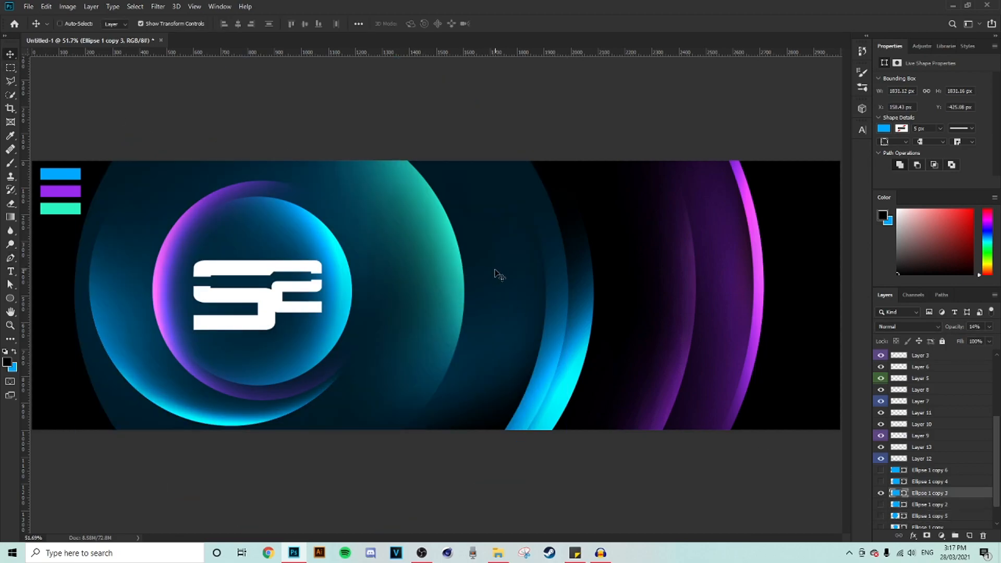
{"action": "left_click_drag", "start_coordinate": [496, 272], "coordinate": [468, 271]}
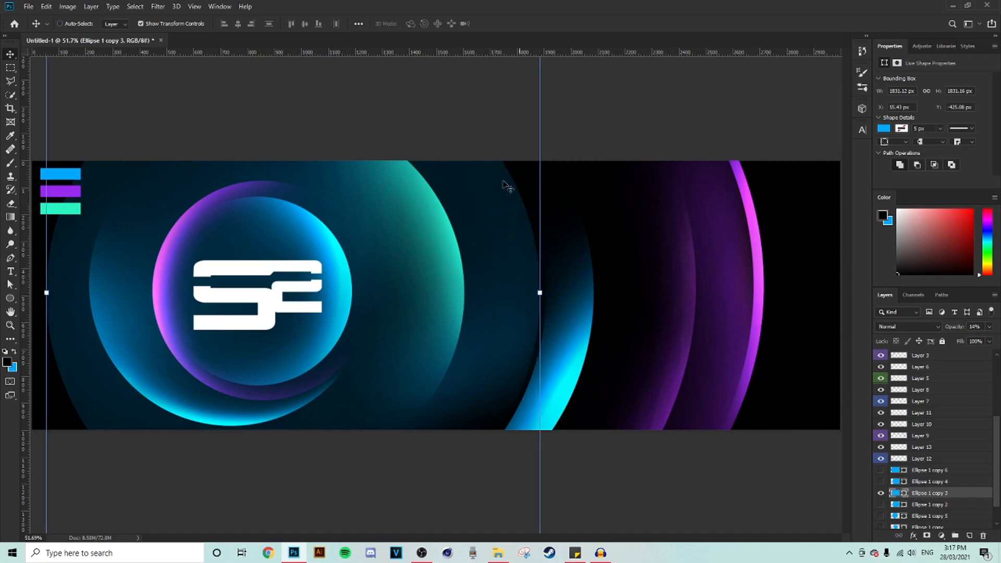
Load the moved ellipse's outline as a selection, hide the ellipse, and add a new layer directly above shadows
{"action": "left_click", "coordinate": [896, 494], "text": "ctrl"}
{"action": "left_click", "coordinate": [880, 492]}
{"action": "scroll", "coordinate": [928, 417], "scroll_direction": "up", "scroll_amount": 4}
{"action": "left_click", "coordinate": [928, 379]}
{"action": "left_click", "coordinate": [970, 536]}
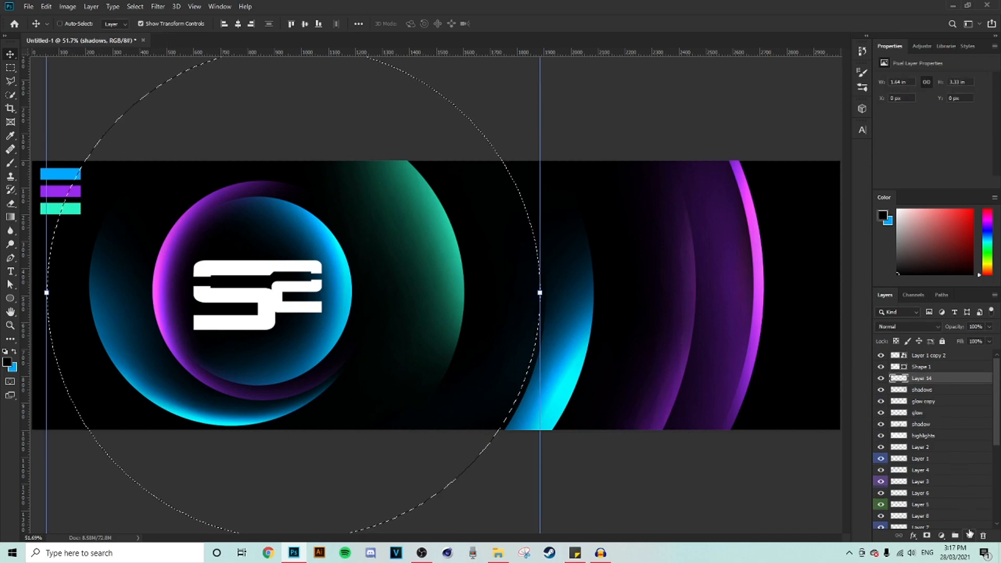
Brush soft blue inside the selection's edge on the new layer with a larger brush, between the turquoise and bright blue arcs
{"action": "left_click", "coordinate": [15, 353]}
{"action": "key", "text": "b"}
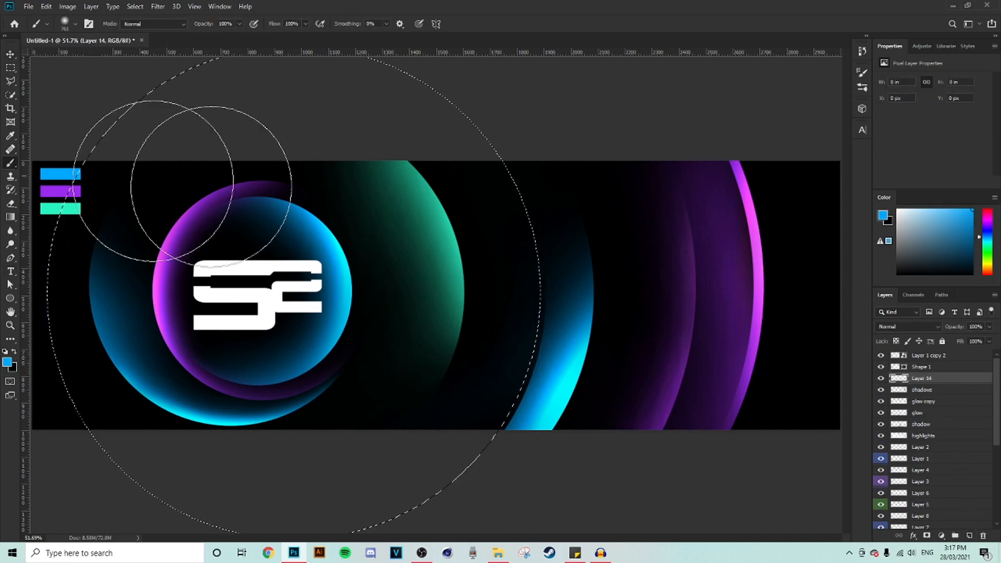
{"action": "mouse_move", "coordinate": [597, 120]}
{"action": "left_mouse_down"}
{"action": "mouse_move", "coordinate": [581, 106]}
{"action": "mouse_move", "coordinate": [675, 240]}
{"action": "mouse_move", "coordinate": [621, 158]}
{"action": "mouse_move", "coordinate": [646, 308]}
{"action": "mouse_move", "coordinate": [632, 170]}
{"action": "left_mouse_up"}
{"action": "right_click", "coordinate": [632, 279], "text": "alt"}
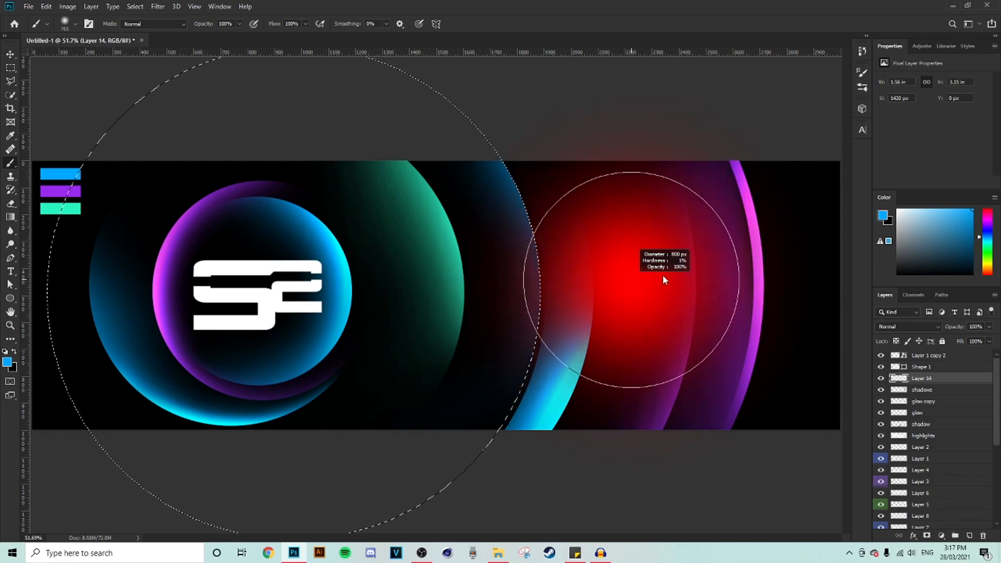
{"action": "scroll", "coordinate": [581, 118], "scroll_direction": "down", "scroll_amount": 3, "text": "alt"}
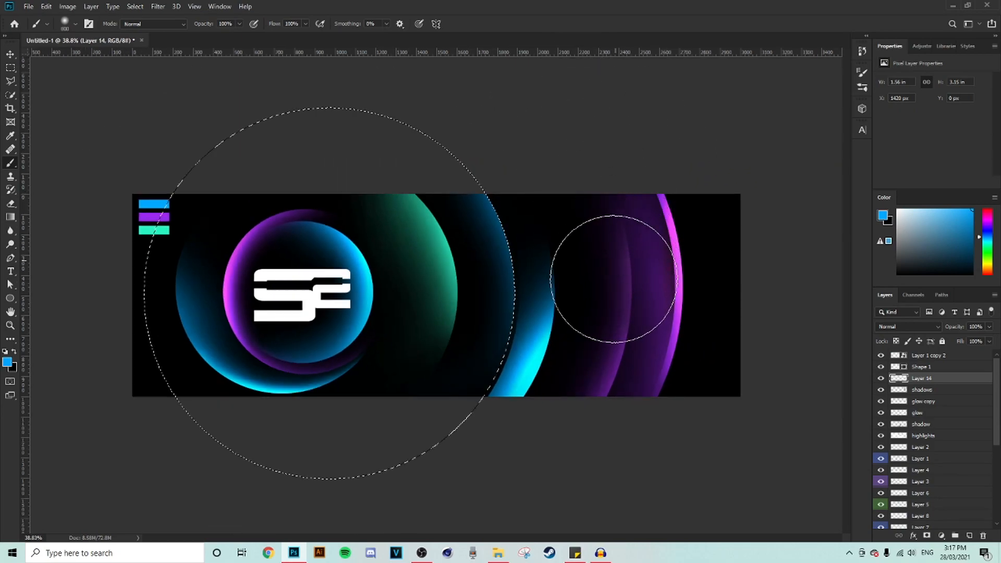
Add another layer above Layer 14 and brush soft white (#ffffff) inside the selection along the new blue arc's upper edge
{"action": "left_click", "coordinate": [969, 535]}
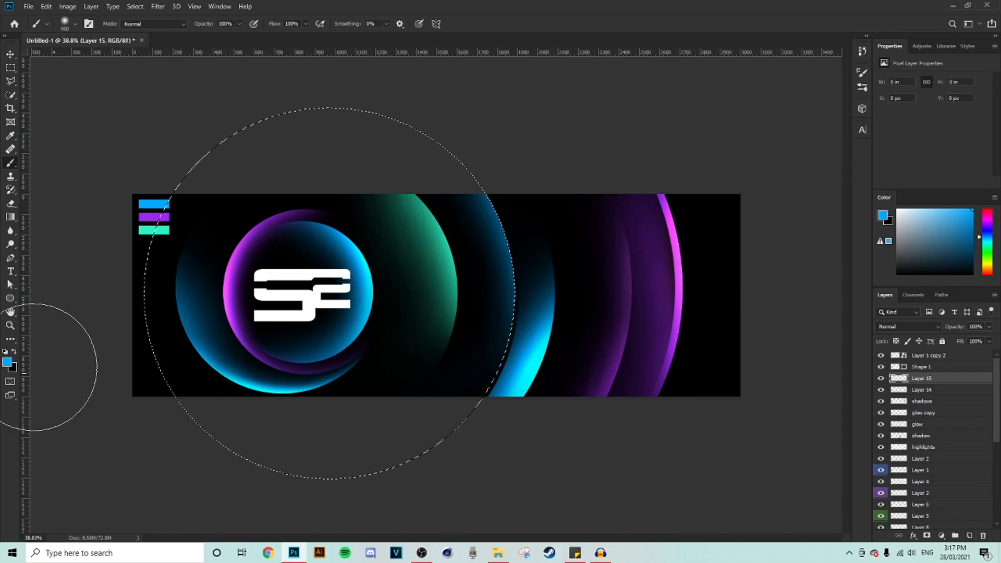
{"action": "left_click", "coordinate": [14, 351]}
{"action": "left_click", "coordinate": [7, 362]}
{"action": "type", "text": "ffffff"}
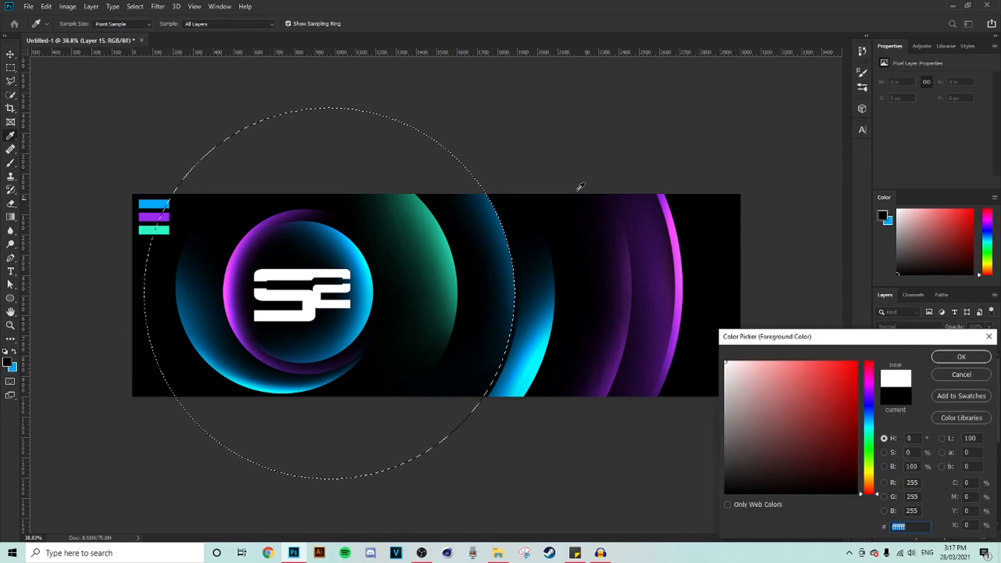
{"action": "left_click", "coordinate": [951, 357]}
{"action": "mouse_move", "coordinate": [588, 189]}
{"action": "left_mouse_down"}
{"action": "mouse_move", "coordinate": [590, 253]}
{"action": "mouse_move", "coordinate": [564, 136]}
{"action": "left_mouse_up"}
Set the white highlight layer's blend mode to Overlay and clear the selection
{"action": "left_click", "coordinate": [893, 327]}
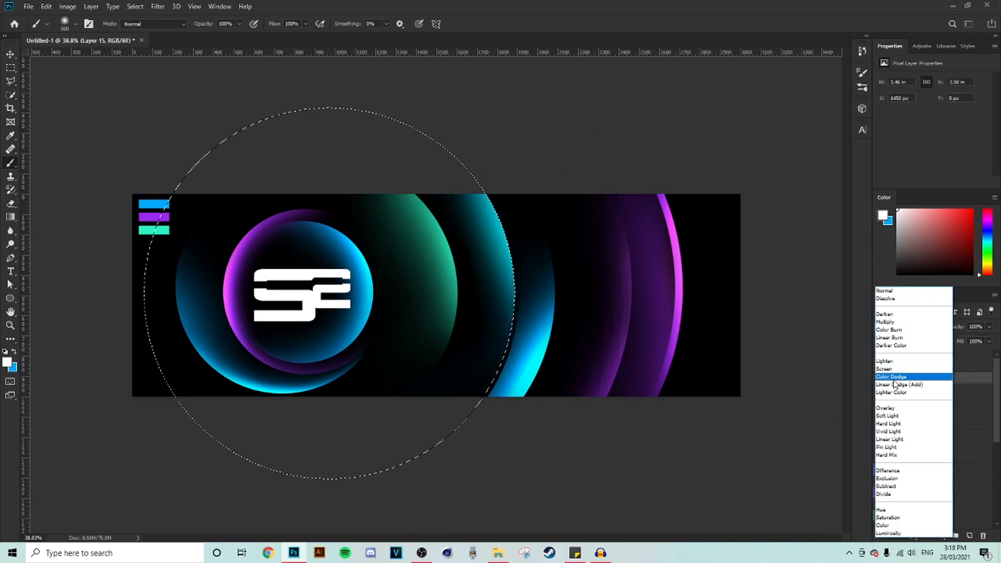
{"action": "left_click", "coordinate": [896, 410]}
{"action": "left_click", "coordinate": [10, 68]}
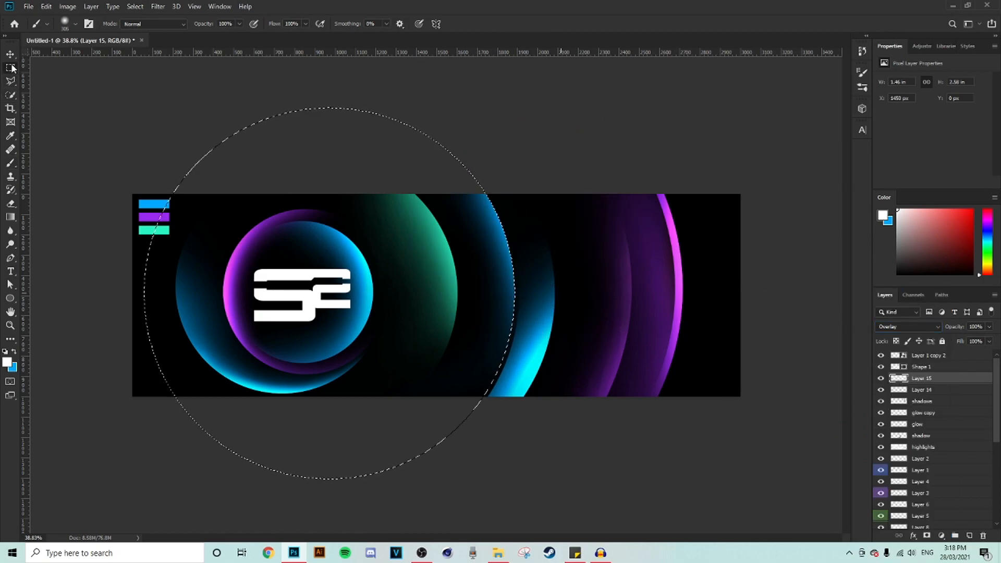
{"action": "key", "text": "ctrl+d"}
{"action": "scroll", "coordinate": [558, 321], "scroll_direction": "down", "scroll_amount": 9}
{"action": "scroll", "coordinate": [559, 313], "scroll_direction": "up", "scroll_amount": 2}
{"action": "scroll", "coordinate": [558, 313], "scroll_direction": "up", "scroll_amount": 8}
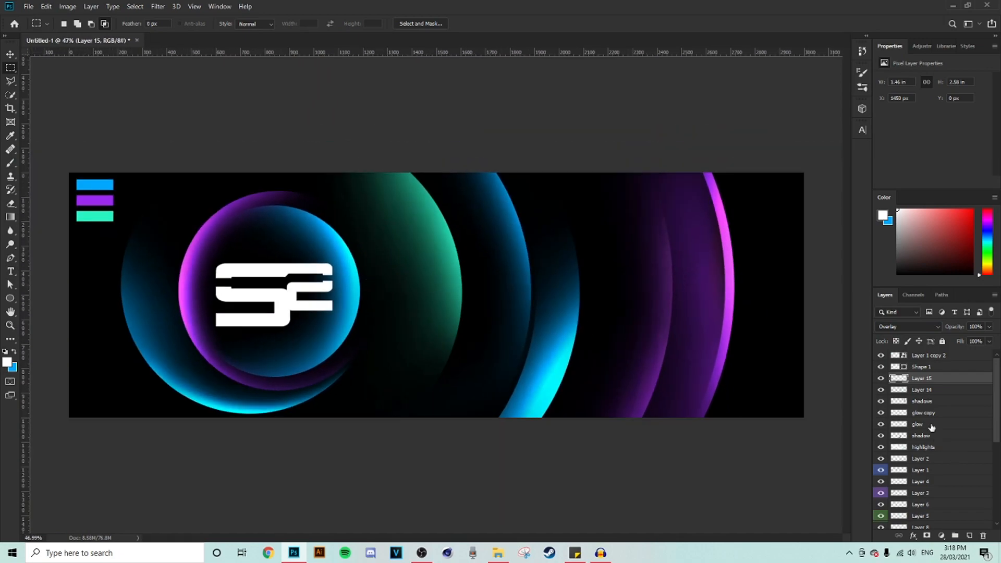
Show the turquoise arc's hidden shape, Ellipse 1 copy 2, and move it left to about X 202 px
{"action": "left_click", "coordinate": [928, 403]}
{"action": "scroll", "coordinate": [947, 467], "scroll_direction": "down", "scroll_amount": 5}
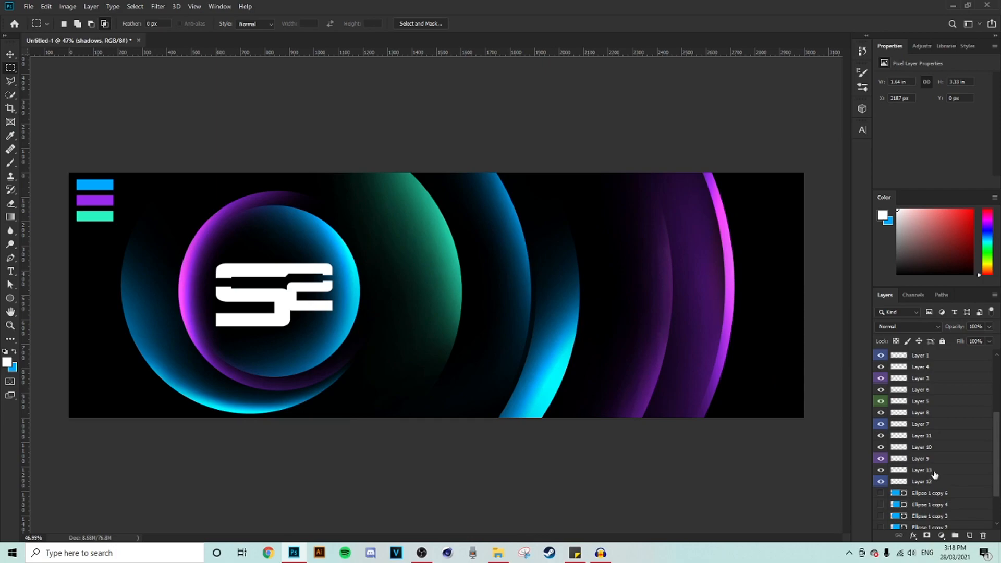
{"action": "left_click", "coordinate": [881, 489]}
{"action": "left_click", "coordinate": [881, 489]}
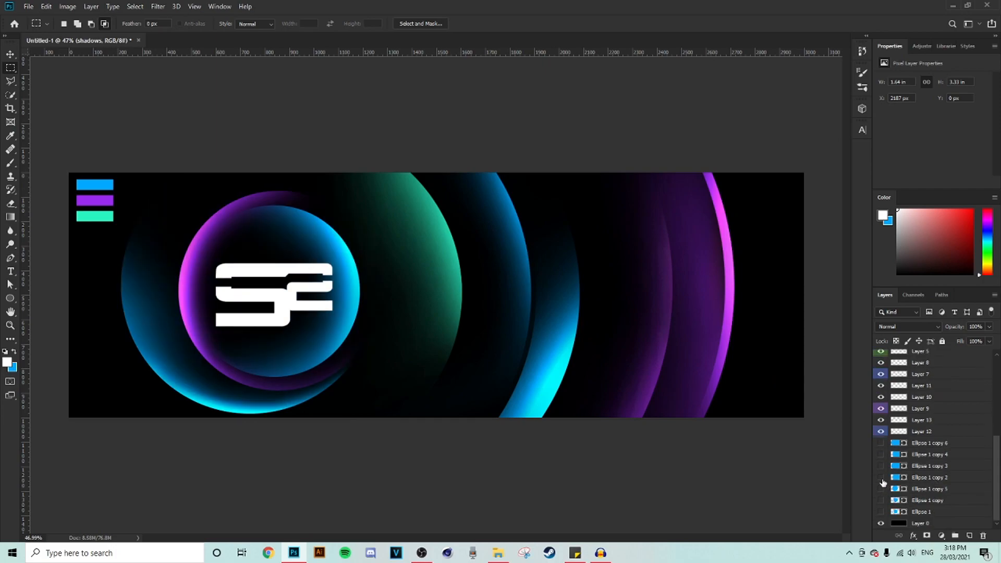
{"action": "left_click", "coordinate": [881, 477]}
{"action": "left_click", "coordinate": [939, 479]}
{"action": "left_click", "coordinate": [881, 479]}
{"action": "left_click", "coordinate": [881, 479]}
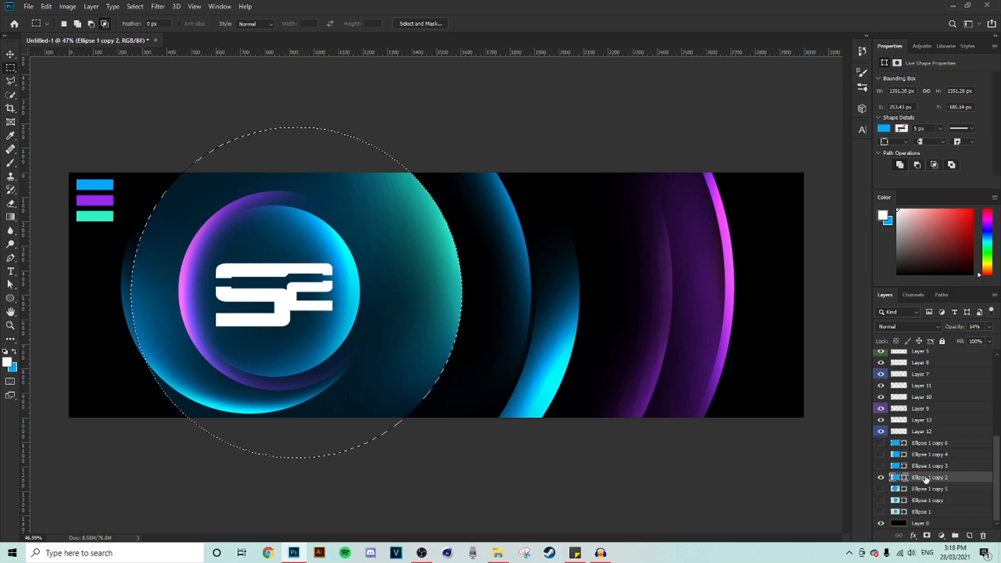
{"action": "key", "text": "v"}
{"action": "scroll", "coordinate": [391, 246], "scroll_direction": "up", "scroll_amount": 2}
{"action": "left_click_drag", "start_coordinate": [391, 246], "coordinate": [375, 246]}
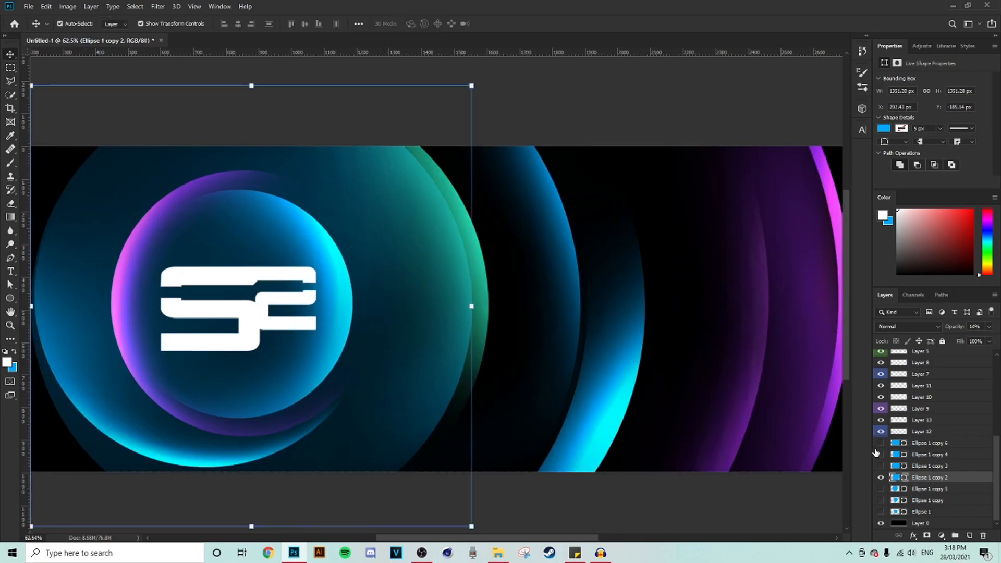
Load the moved ellipse's outline as a selection, hide the ellipse, and add a new layer directly above Layer 15
{"action": "left_click", "coordinate": [896, 478], "text": "ctrl"}
{"action": "left_click", "coordinate": [881, 478]}
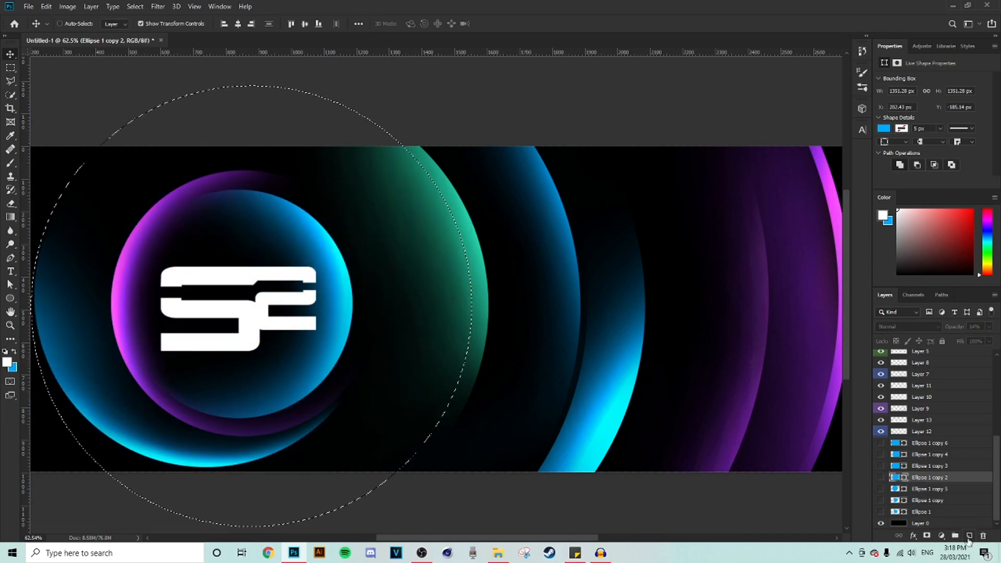
{"action": "left_click", "coordinate": [969, 536]}
{"action": "left_click_drag", "start_coordinate": [922, 478], "coordinate": [916, 352]}
{"action": "left_click_drag", "start_coordinate": [914, 306], "coordinate": [919, 373]}
Brush soft black (#000000) inside the selection over the turquoise arc to leave a bright rim, then clear the selection
{"action": "left_click", "coordinate": [13, 165]}
{"action": "left_click", "coordinate": [7, 362]}
{"action": "left_click", "coordinate": [725, 493]}
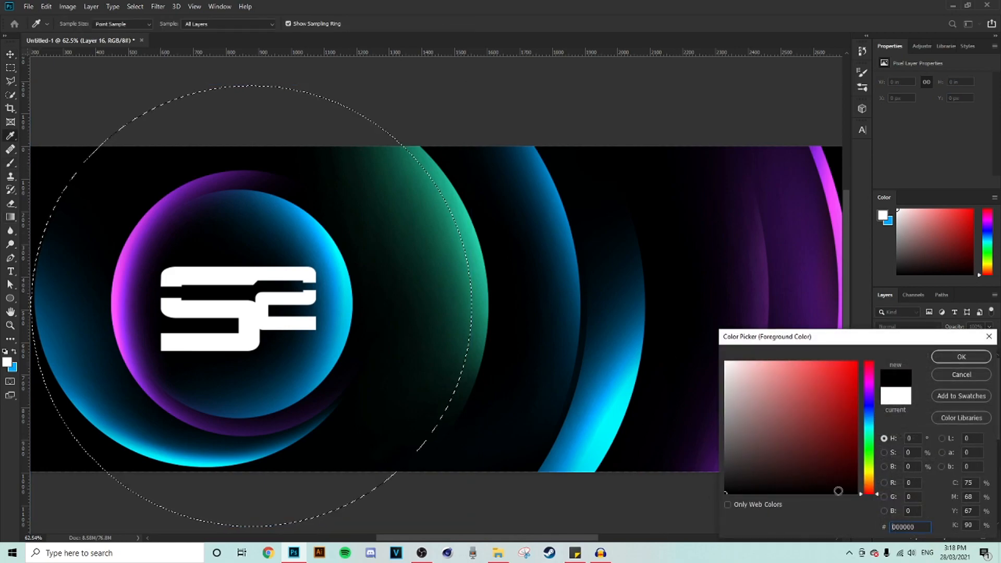
{"action": "left_click", "coordinate": [961, 356]}
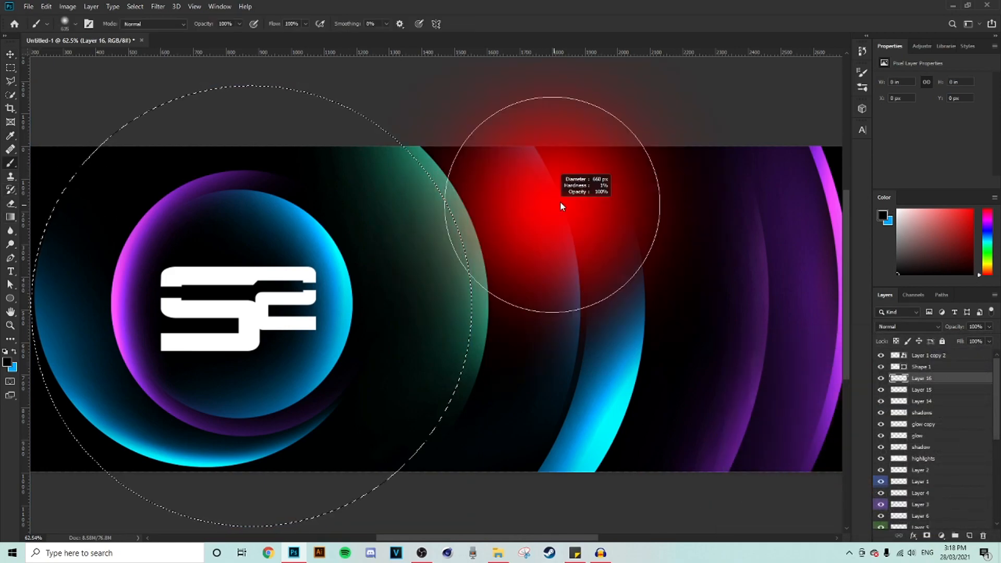
{"action": "scroll", "coordinate": [580, 236], "scroll_direction": "down", "scroll_amount": 2}
{"action": "mouse_move", "coordinate": [573, 332]}
{"action": "left_mouse_down"}
{"action": "mouse_move", "coordinate": [510, 372]}
{"action": "mouse_move", "coordinate": [543, 252]}
{"action": "mouse_move", "coordinate": [521, 414]}
{"action": "mouse_move", "coordinate": [556, 252]}
{"action": "left_mouse_up"}
{"action": "mouse_move", "coordinate": [538, 287]}
{"action": "left_mouse_down"}
{"action": "mouse_move", "coordinate": [582, 269]}
{"action": "mouse_move", "coordinate": [552, 246]}
{"action": "mouse_move", "coordinate": [536, 340]}
{"action": "mouse_move", "coordinate": [576, 346]}
{"action": "mouse_move", "coordinate": [586, 268]}
{"action": "left_mouse_up"}
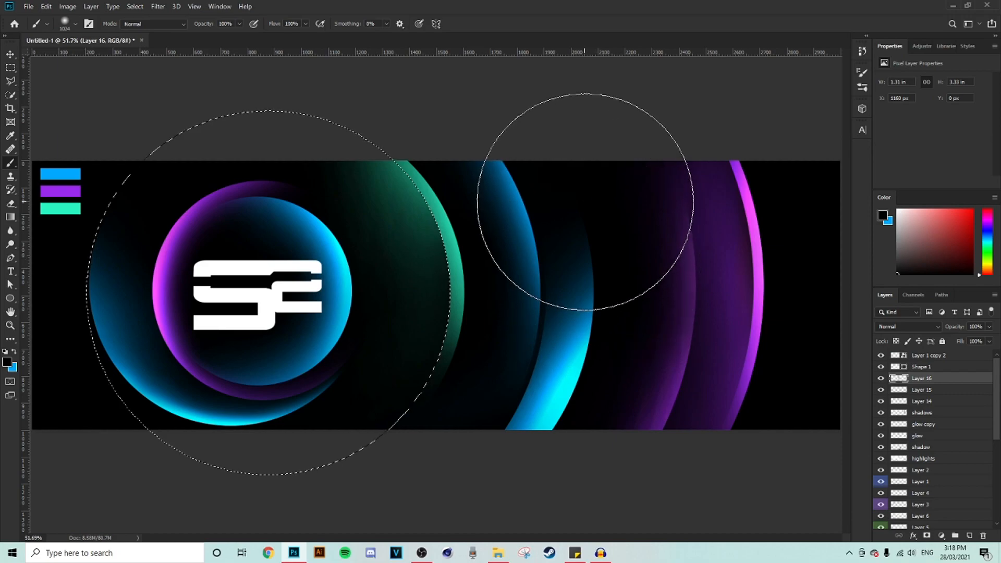
{"action": "left_click", "coordinate": [10, 67]}
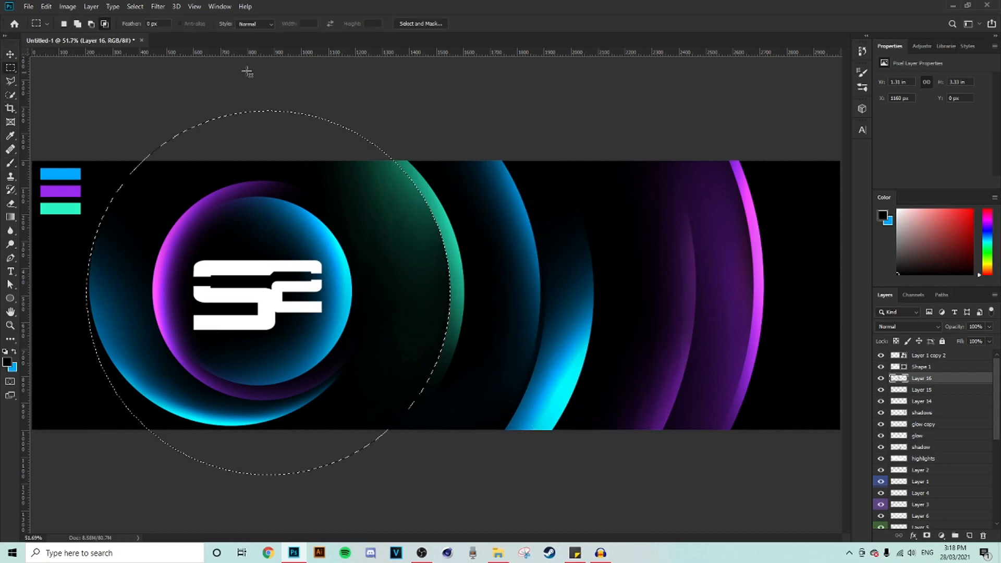
{"action": "key", "text": "ctrl+d"}
{"action": "scroll", "coordinate": [592, 250], "scroll_direction": "down", "scroll_amount": 3}
{"action": "scroll", "coordinate": [533, 253], "scroll_direction": "down", "scroll_amount": 3}
{"action": "scroll", "coordinate": [533, 254], "scroll_direction": "up", "scroll_amount": 2}
{"action": "scroll", "coordinate": [533, 254], "scroll_direction": "down", "scroll_amount": 1}
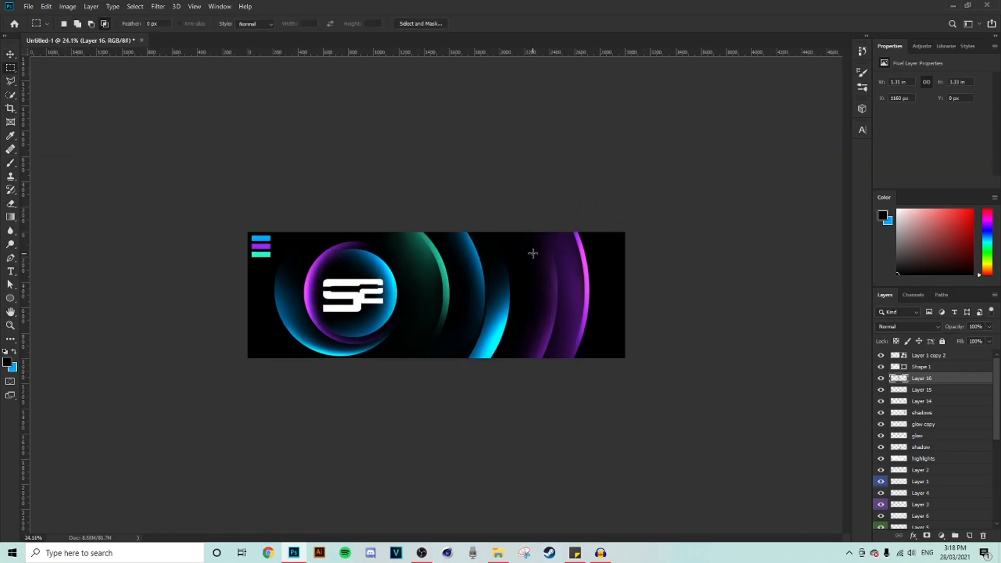
Examine the logo, the glowing rings and the whole banner composition at close range and from afar
{"action": "scroll", "coordinate": [533, 254], "scroll_direction": "up", "scroll_amount": 3}
{"action": "scroll", "coordinate": [532, 253], "scroll_direction": "up", "scroll_amount": 2}
{"action": "scroll", "coordinate": [533, 253], "scroll_direction": "down", "scroll_amount": 2}
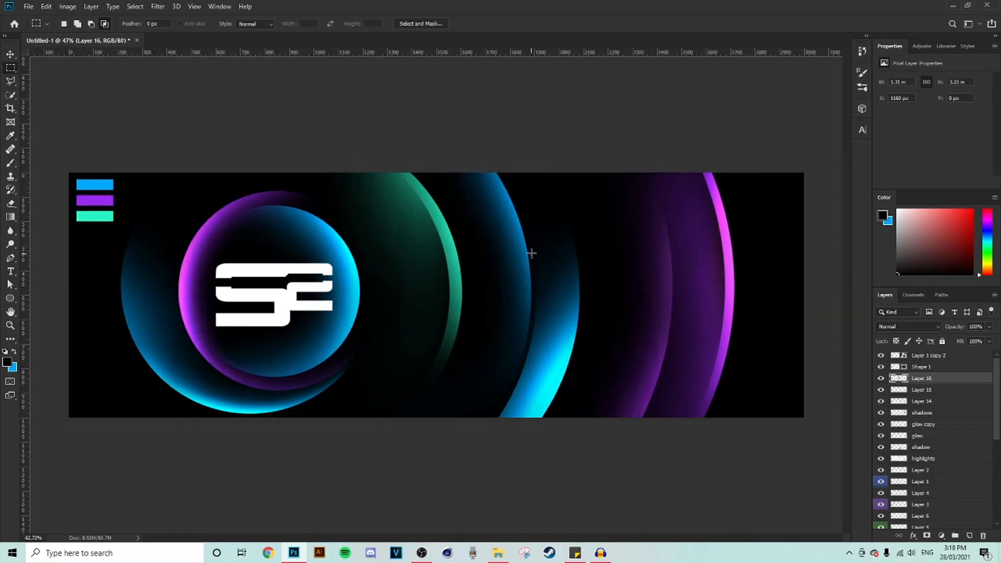
{"action": "scroll", "coordinate": [532, 254], "scroll_direction": "up", "scroll_amount": 1}
{"action": "scroll", "coordinate": [312, 277], "scroll_direction": "down", "scroll_amount": 3}
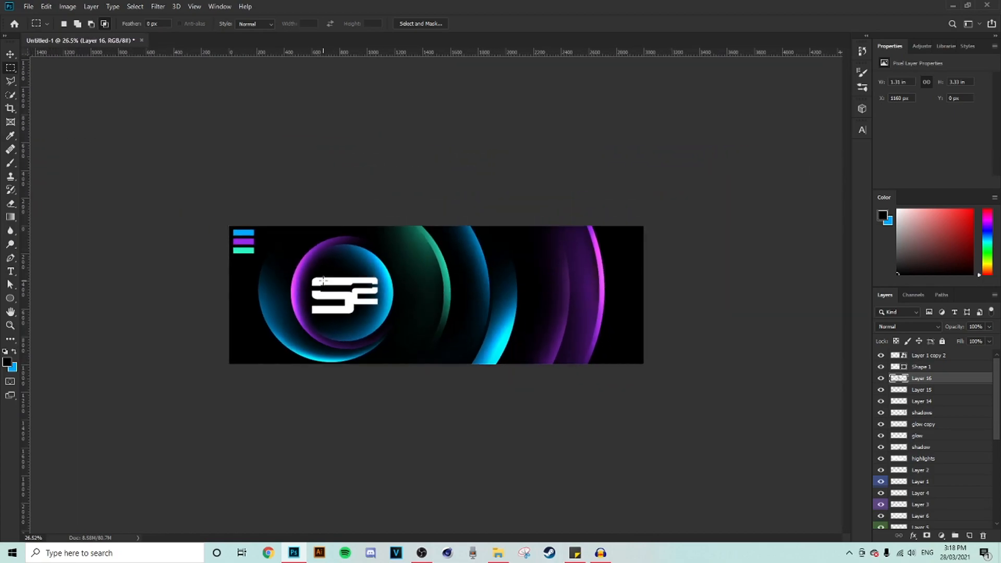
{"action": "scroll", "coordinate": [324, 280], "scroll_direction": "up", "scroll_amount": 3}
{"action": "scroll", "coordinate": [507, 494], "scroll_direction": "up", "scroll_amount": 1}
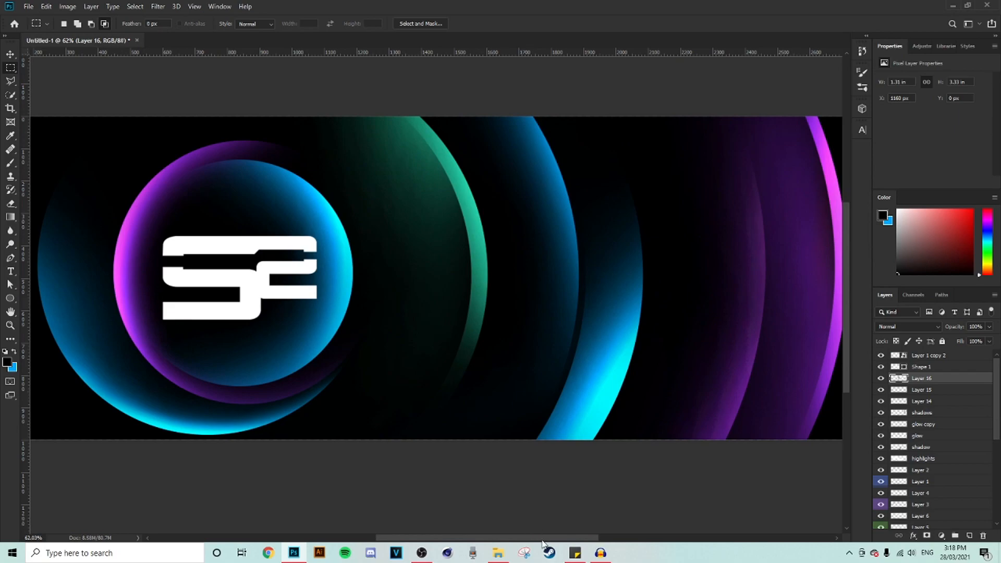
{"action": "left_click_drag", "start_coordinate": [542, 539], "coordinate": [499, 540]}
{"action": "scroll", "coordinate": [442, 261], "scroll_direction": "down", "scroll_amount": 2}
{"action": "scroll", "coordinate": [442, 262], "scroll_direction": "up", "scroll_amount": 1}
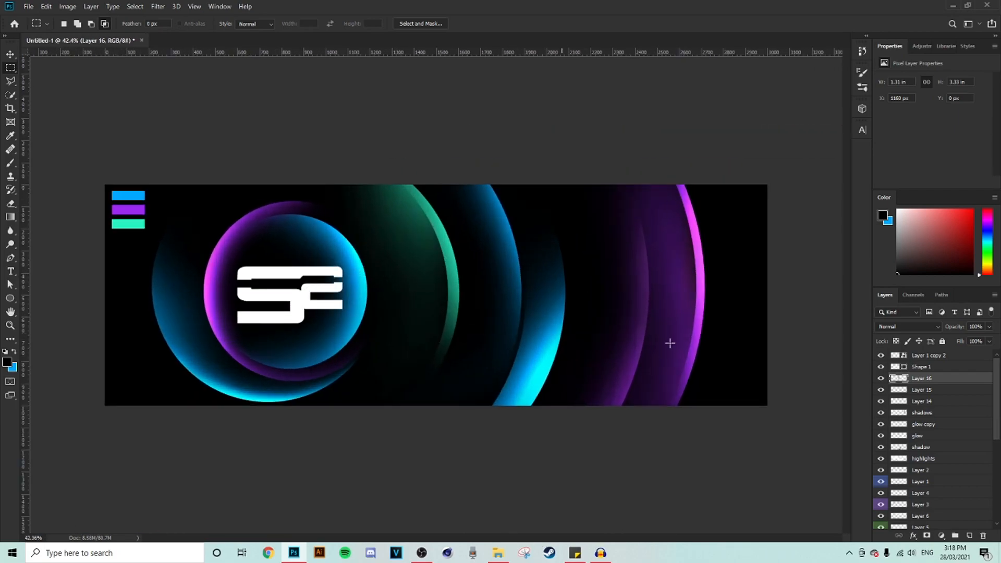
Compare the banner with and without the glow layer and Layer 2
{"action": "left_click", "coordinate": [926, 459]}
{"action": "left_click", "coordinate": [919, 435]}
{"action": "left_click", "coordinate": [881, 436]}
{"action": "left_click", "coordinate": [881, 435]}
{"action": "scroll", "coordinate": [935, 453], "scroll_direction": "down", "scroll_amount": 1}
{"action": "left_click", "coordinate": [930, 459]}
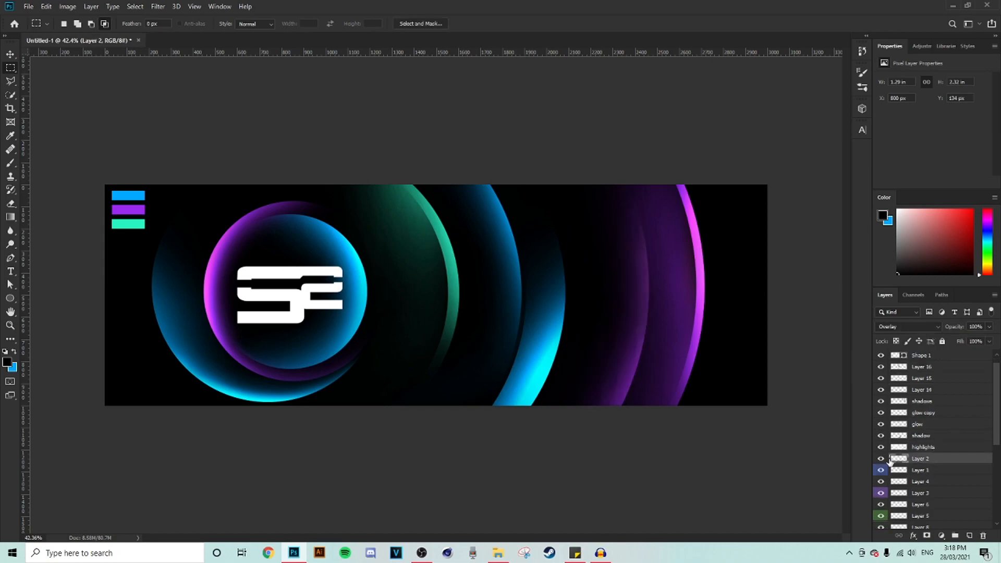
{"action": "left_click", "coordinate": [881, 459]}
{"action": "left_click", "coordinate": [882, 459]}
Move the highlights layer above Layer 16, just below Shape 1, and compare the banner with and without it
{"action": "left_click", "coordinate": [914, 448]}
{"action": "left_click", "coordinate": [879, 448]}
{"action": "left_click", "coordinate": [880, 447]}
{"action": "left_click_drag", "start_coordinate": [923, 447], "coordinate": [923, 361]}
{"action": "scroll", "coordinate": [575, 297], "scroll_direction": "down", "scroll_amount": 1}
{"action": "left_click", "coordinate": [879, 368]}
{"action": "left_click", "coordinate": [879, 368]}
{"action": "scroll", "coordinate": [128, 275], "scroll_direction": "up", "scroll_amount": 2}
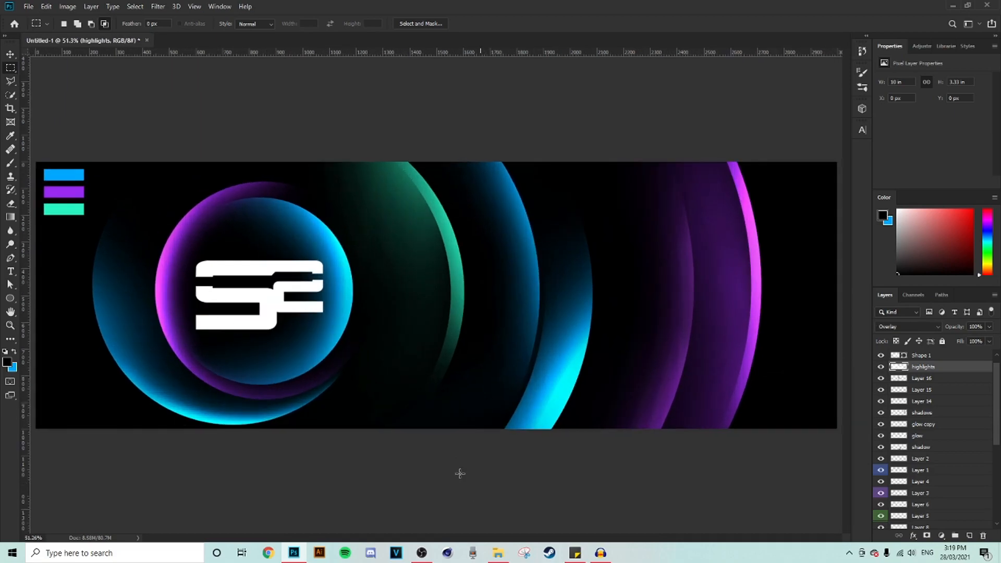
Create a new layer named bg between Layer 12 and Ellipse 1 copy 6
{"action": "scroll", "coordinate": [474, 484], "scroll_direction": "up", "scroll_amount": 1}
{"action": "scroll", "coordinate": [923, 499], "scroll_direction": "down", "scroll_amount": 5}
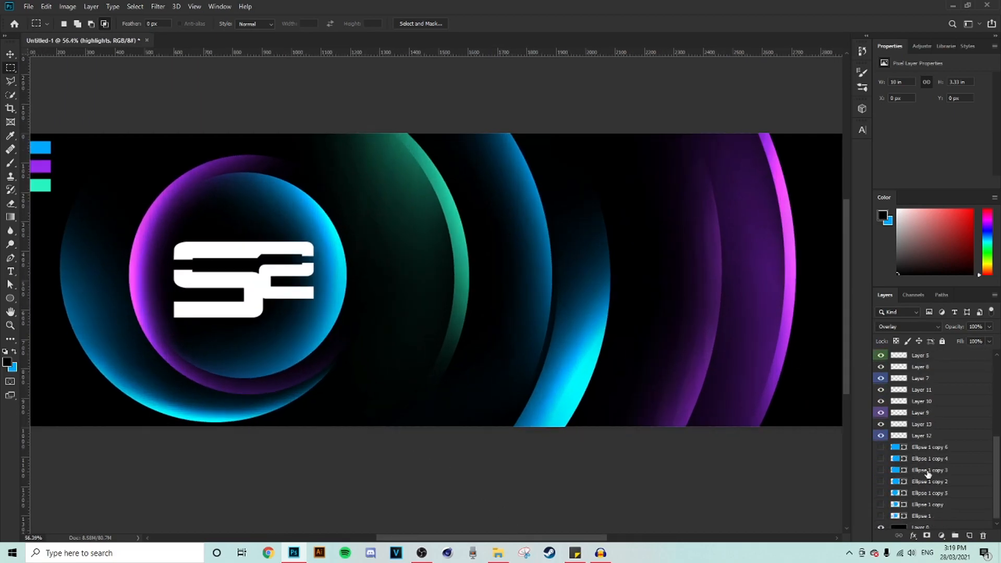
{"action": "left_click", "coordinate": [931, 439]}
{"action": "left_click", "coordinate": [927, 448]}
{"action": "left_click", "coordinate": [969, 535]}
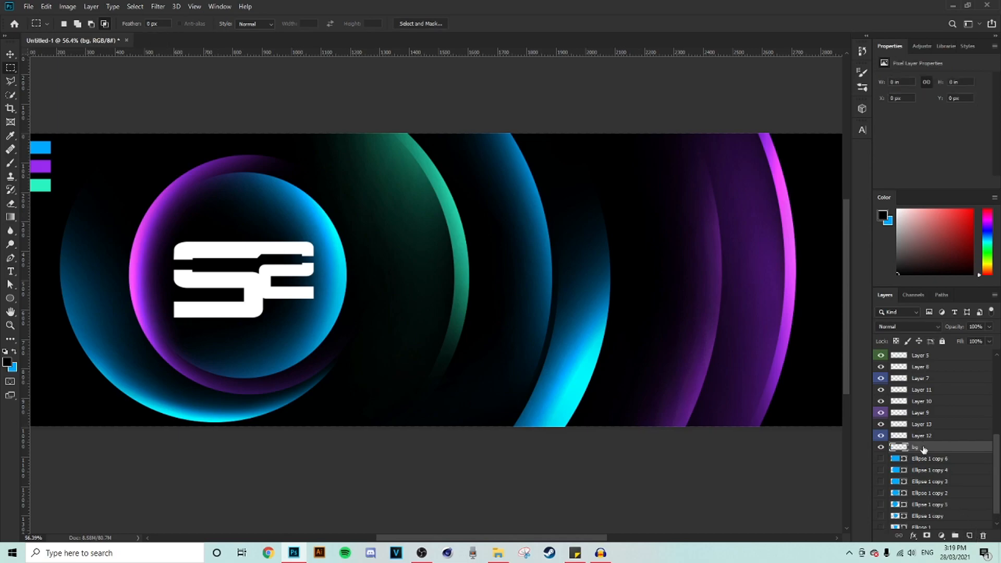
Paint soft black on the bg layer at the banner's lower edge with a brush about 2054 px wide
{"action": "left_click", "coordinate": [11, 163]}
{"action": "scroll", "coordinate": [514, 223], "scroll_direction": "down", "scroll_amount": 4}
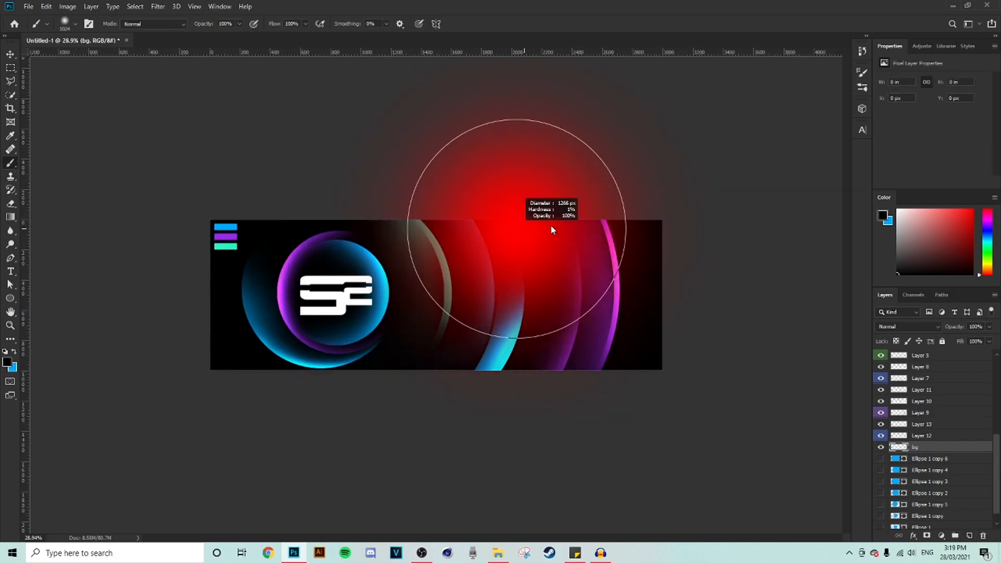
{"action": "left_click_drag", "start_coordinate": [469, 321], "coordinate": [494, 326]}
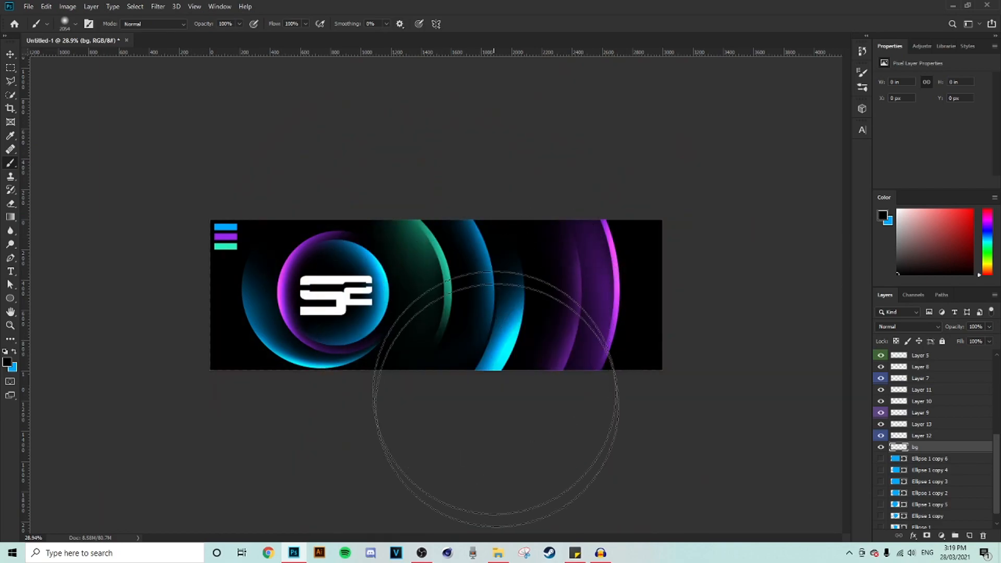
{"action": "mouse_move", "coordinate": [485, 467]}
{"action": "left_mouse_down"}
{"action": "mouse_move", "coordinate": [641, 481]}
{"action": "mouse_move", "coordinate": [531, 430]}
{"action": "mouse_move", "coordinate": [506, 405]}
{"action": "left_mouse_up"}
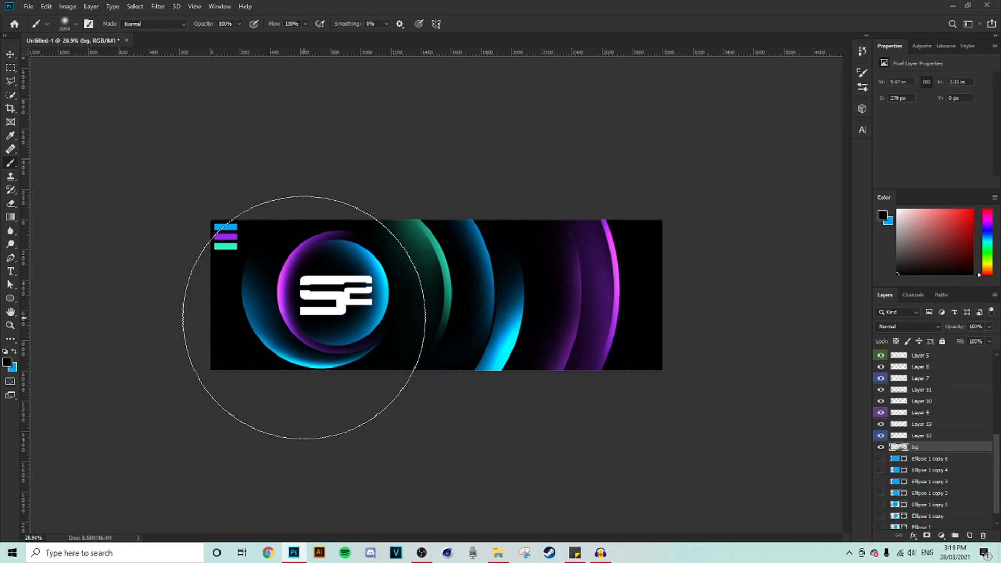
Paint a soft blue glow at the middle of the banner's lower edge with a brush about 1224 px wide
{"action": "key", "text": "x"}
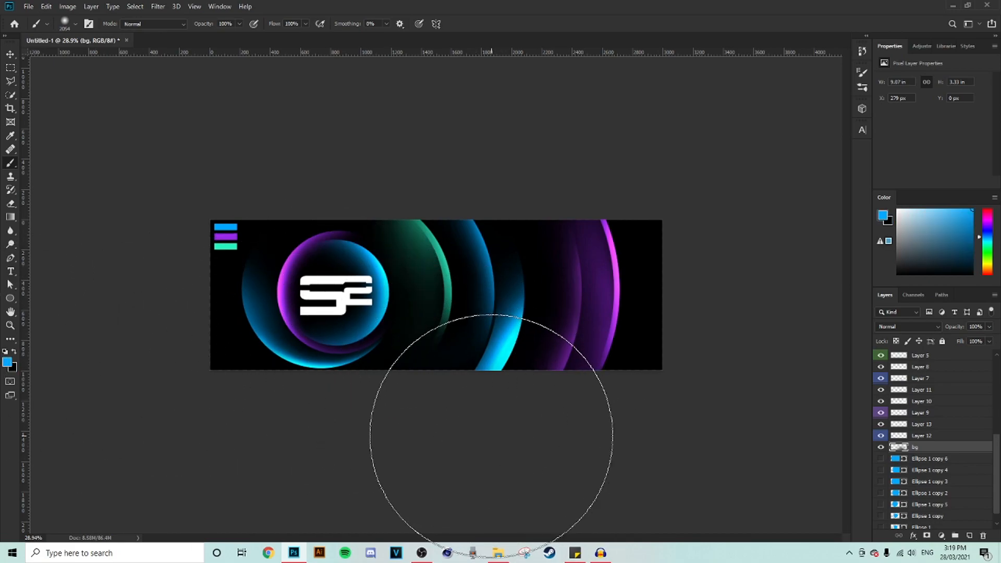
{"action": "left_click", "coordinate": [493, 381]}
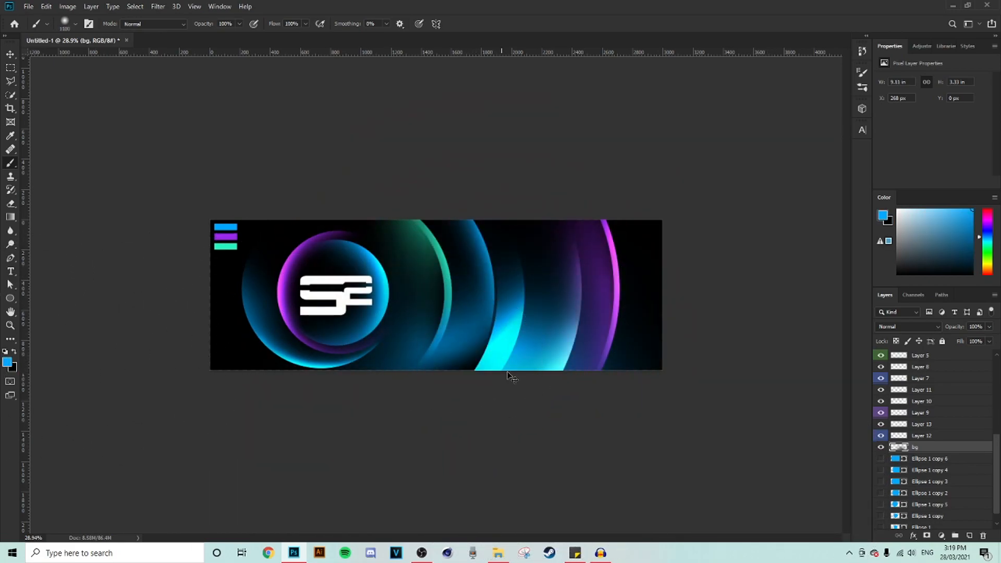
{"action": "key", "text": "ctrl+z"}
{"action": "left_click", "coordinate": [485, 388]}
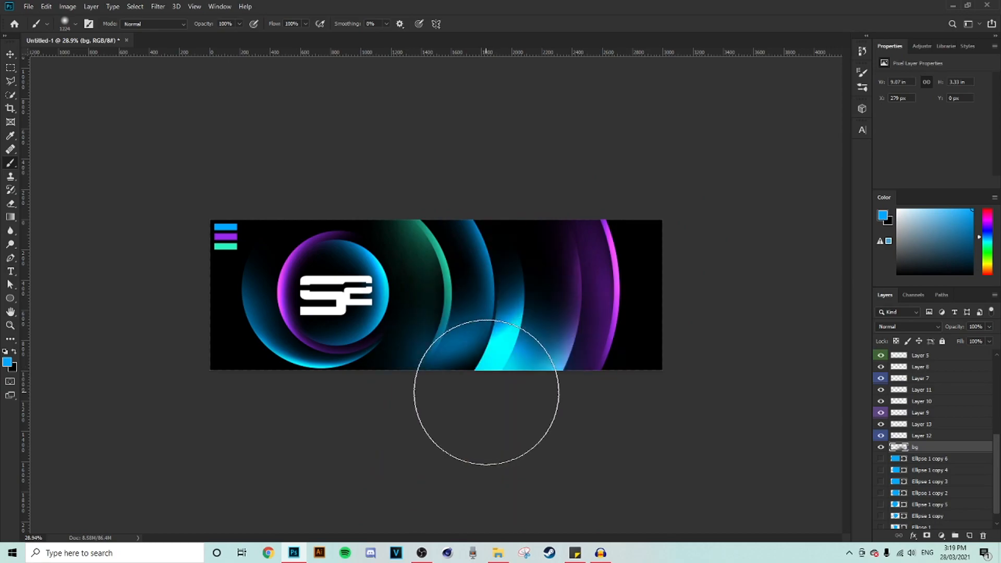
Paint a soft glow in the swatch green (#28f3c1) at the banner's upper edge, inside the green ring
{"action": "left_click", "coordinate": [6, 362]}
{"action": "left_click", "coordinate": [228, 247]}
{"action": "left_click", "coordinate": [961, 357]}
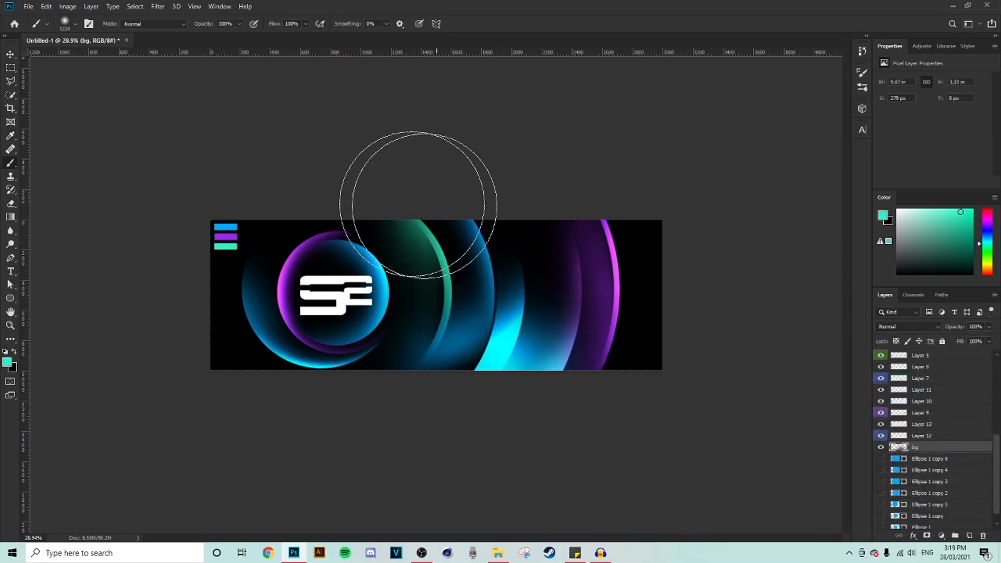
{"action": "left_click", "coordinate": [389, 184]}
Paint a soft glow in the swatch purple (#9a2bef) in the banner's upper-right corner
{"action": "left_click", "coordinate": [7, 362]}
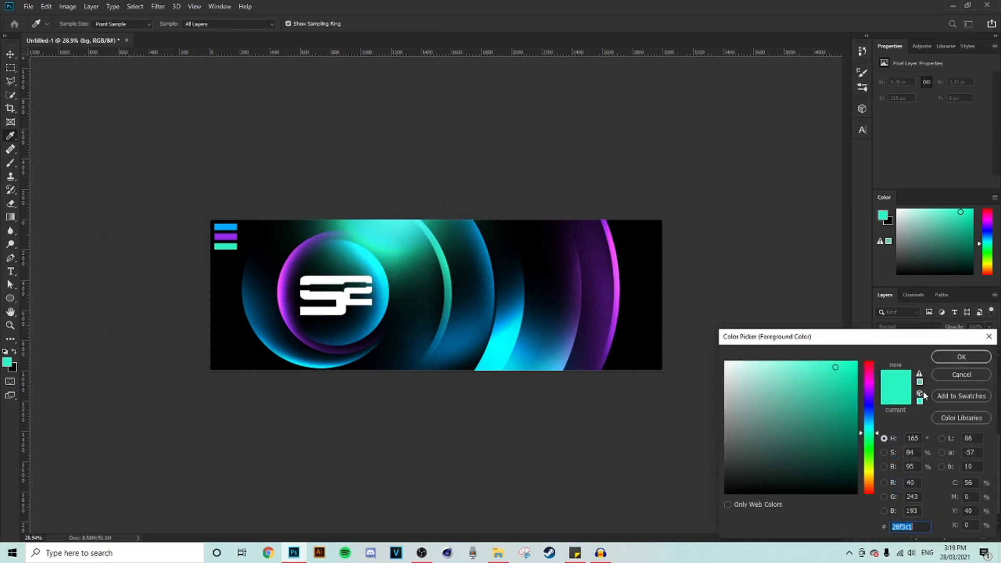
{"action": "left_click", "coordinate": [230, 237]}
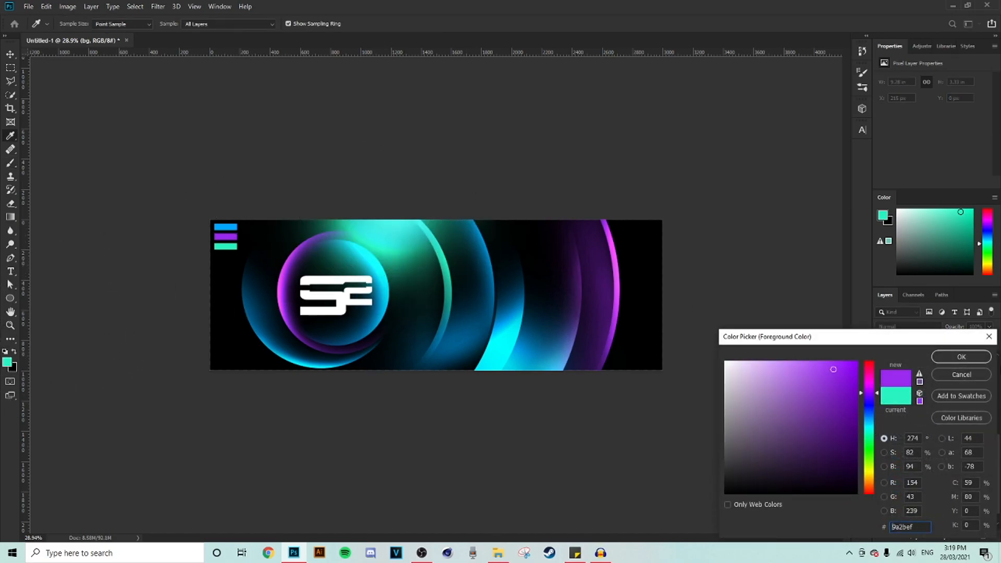
{"action": "left_click", "coordinate": [960, 356]}
{"action": "left_click", "coordinate": [648, 203]}
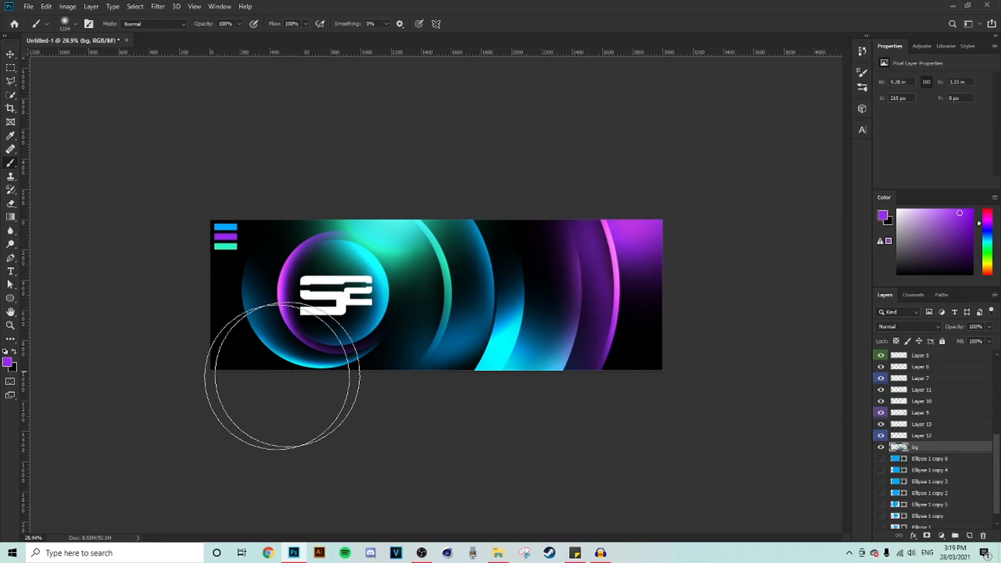
Paint a soft glow in the swatch blue (#00a8ff) in the banner's lower-left corner with a larger brush
{"action": "left_click", "coordinate": [7, 362]}
{"action": "left_click", "coordinate": [225, 228]}
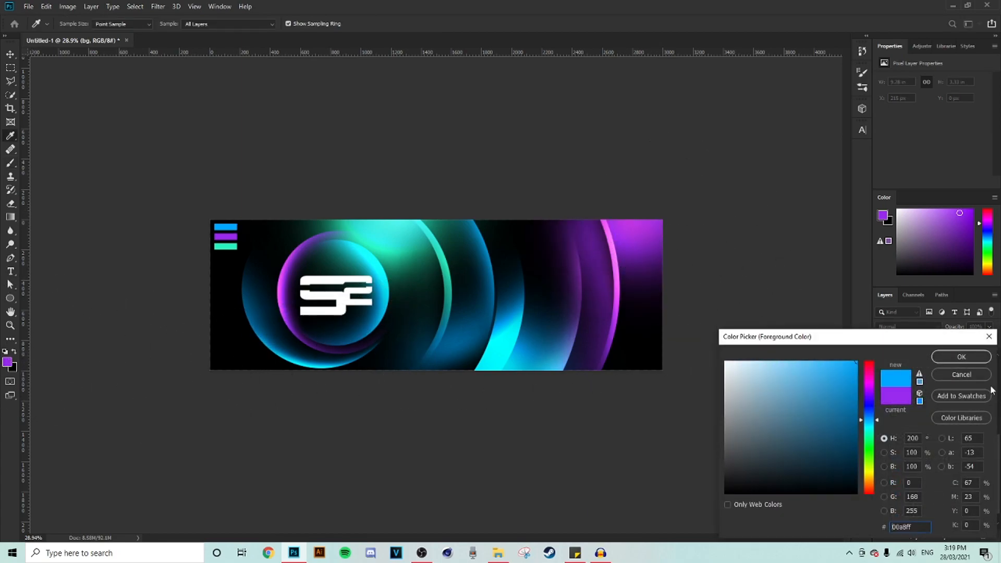
{"action": "left_click", "coordinate": [962, 357]}
{"action": "left_click", "coordinate": [238, 442]}
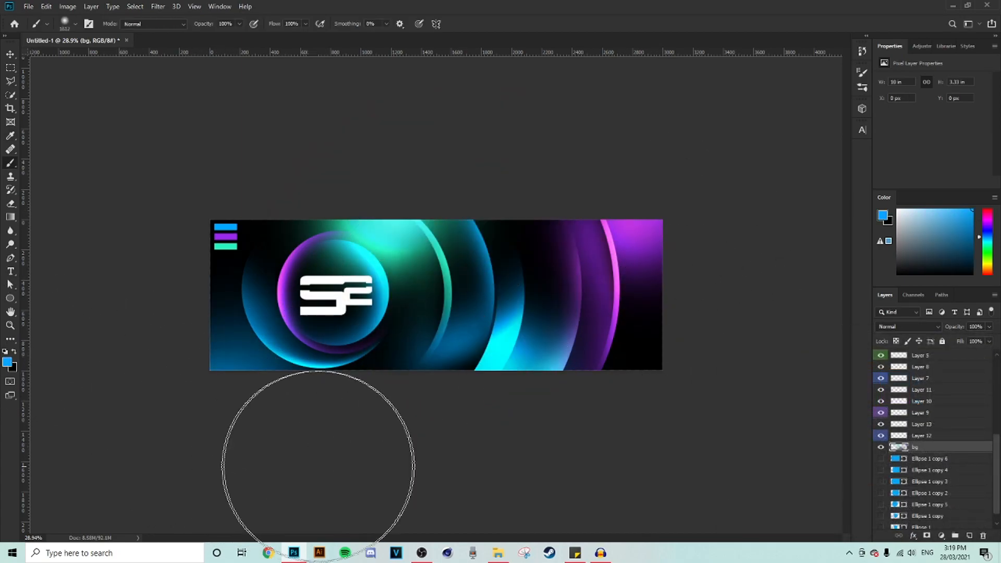
Paint a soft glow in the swatch purple in the banner's upper-left corner
{"action": "left_click", "coordinate": [7, 362]}
{"action": "left_click", "coordinate": [225, 236]}
{"action": "left_click", "coordinate": [958, 359]}
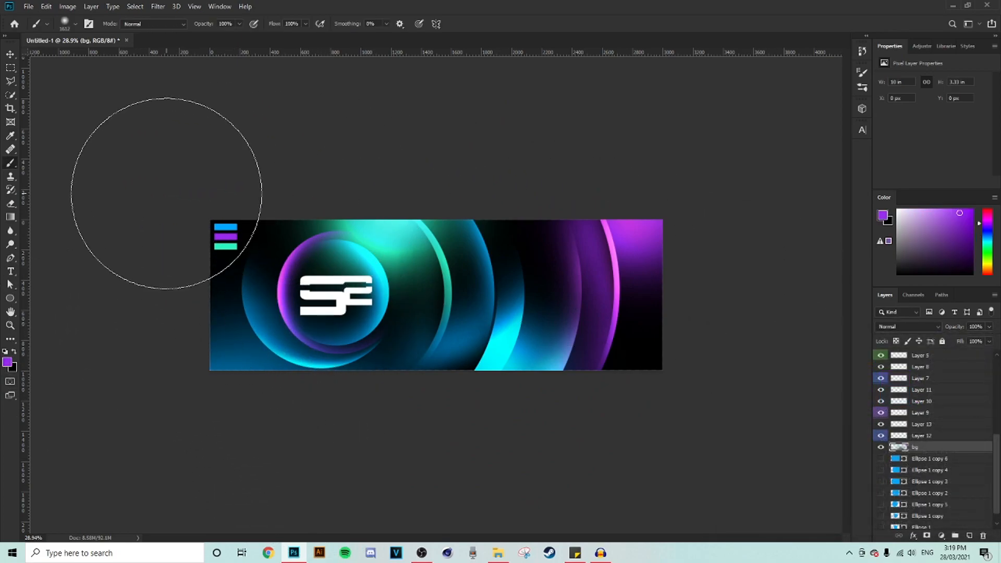
{"action": "left_click", "coordinate": [177, 192]}
{"action": "key", "text": "ctrl+0"}
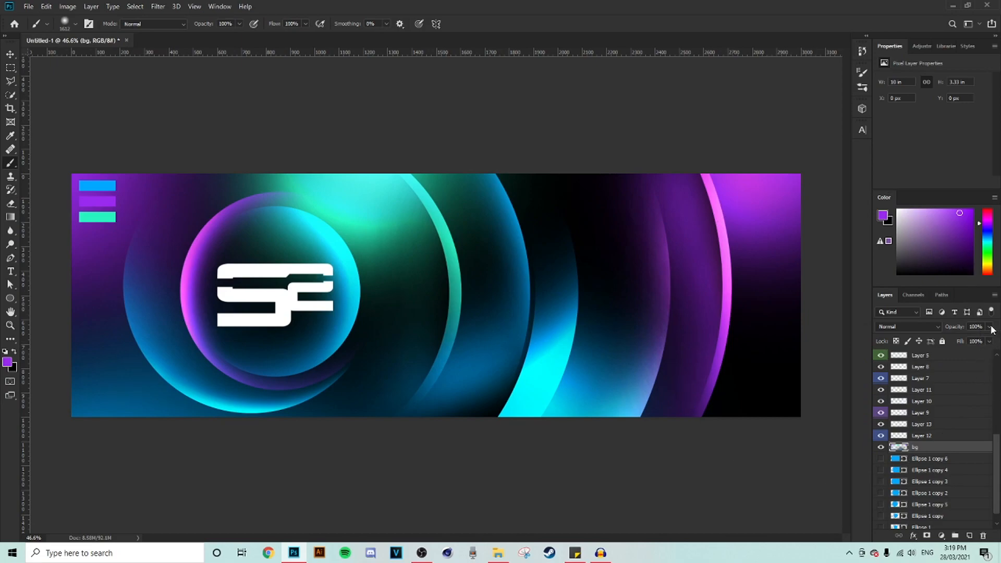
Lower the bg layer's opacity to 10% and compare the banner with and without the background glows
{"action": "left_click_drag", "start_coordinate": [950, 341], "coordinate": [948, 341]}
{"action": "left_click", "coordinate": [880, 446]}
{"action": "left_click", "coordinate": [881, 446]}
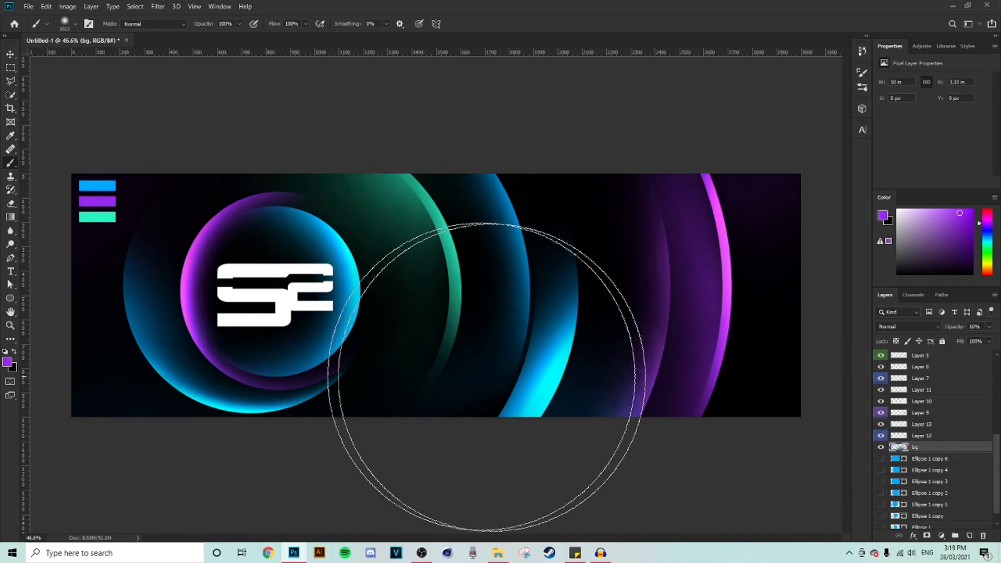
{"action": "scroll", "coordinate": [558, 305], "scroll_direction": "up", "scroll_amount": 2}
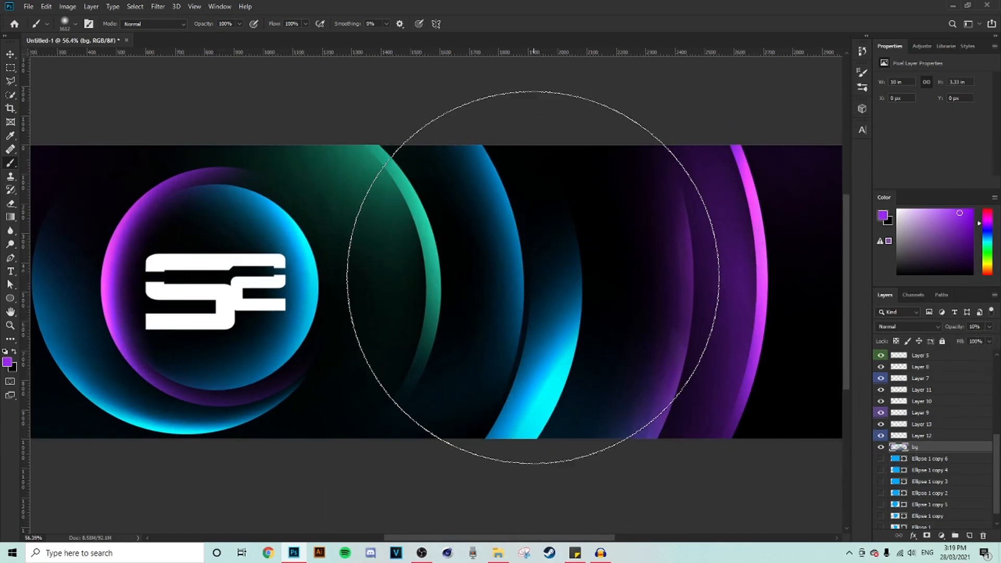
{"action": "scroll", "coordinate": [529, 278], "scroll_direction": "down", "scroll_amount": 2}
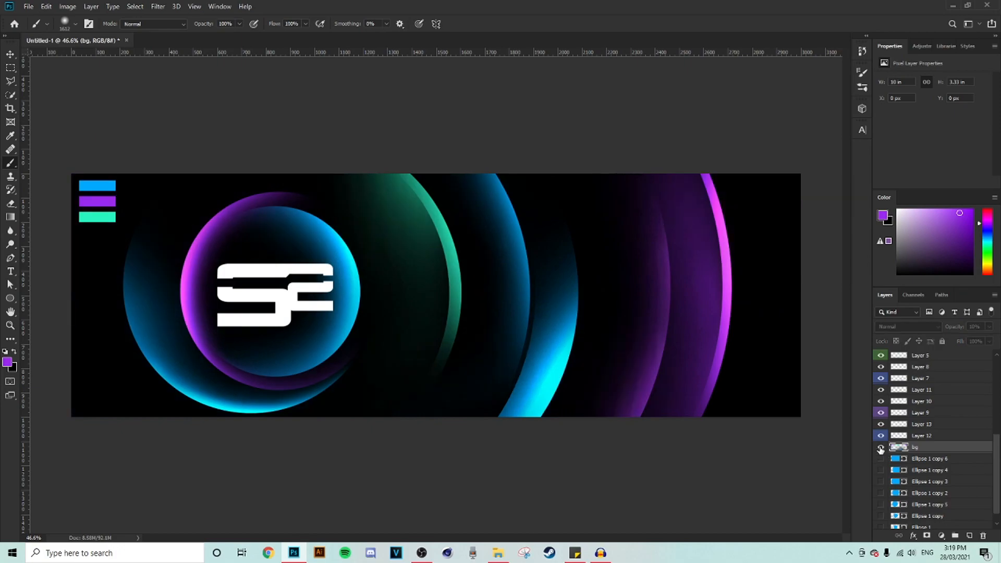
{"action": "scroll", "coordinate": [354, 308], "scroll_direction": "down", "scroll_amount": 1}
{"action": "scroll", "coordinate": [355, 308], "scroll_direction": "up", "scroll_amount": 2}
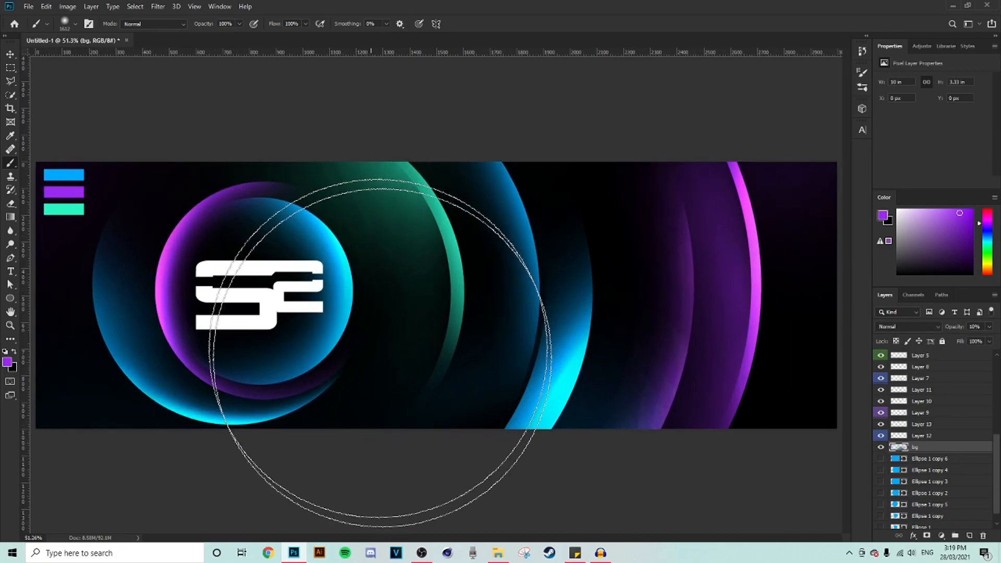
{"action": "scroll", "coordinate": [936, 478], "scroll_direction": "down", "scroll_amount": 1}
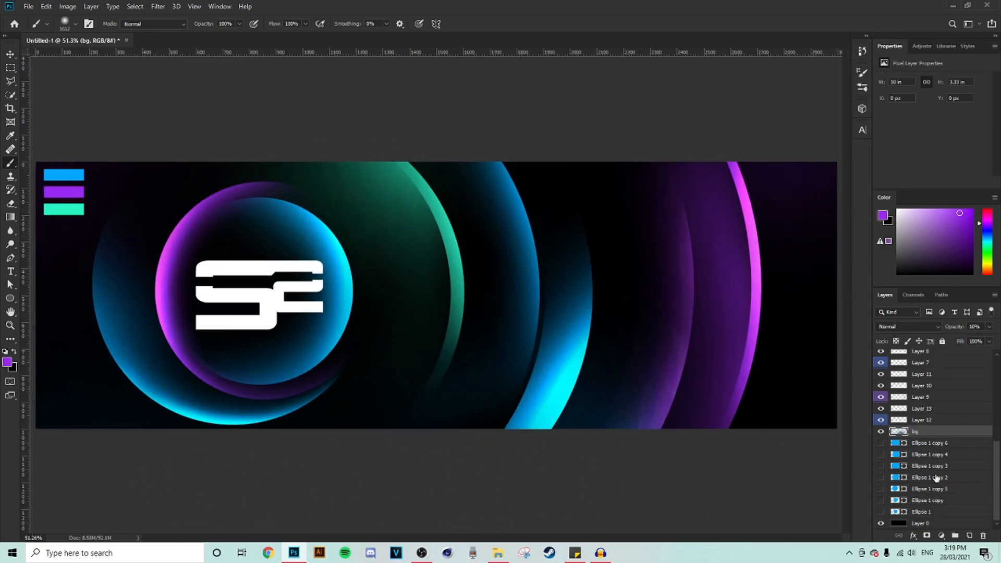
Check which circles the hidden Ellipse 1 copy and Ellipse 1 layers cover by showing them briefly
{"action": "left_click", "coordinate": [880, 501]}
{"action": "left_click", "coordinate": [922, 502]}
{"action": "left_click", "coordinate": [880, 501]}
{"action": "left_click", "coordinate": [881, 512]}
{"action": "left_click", "coordinate": [881, 512]}
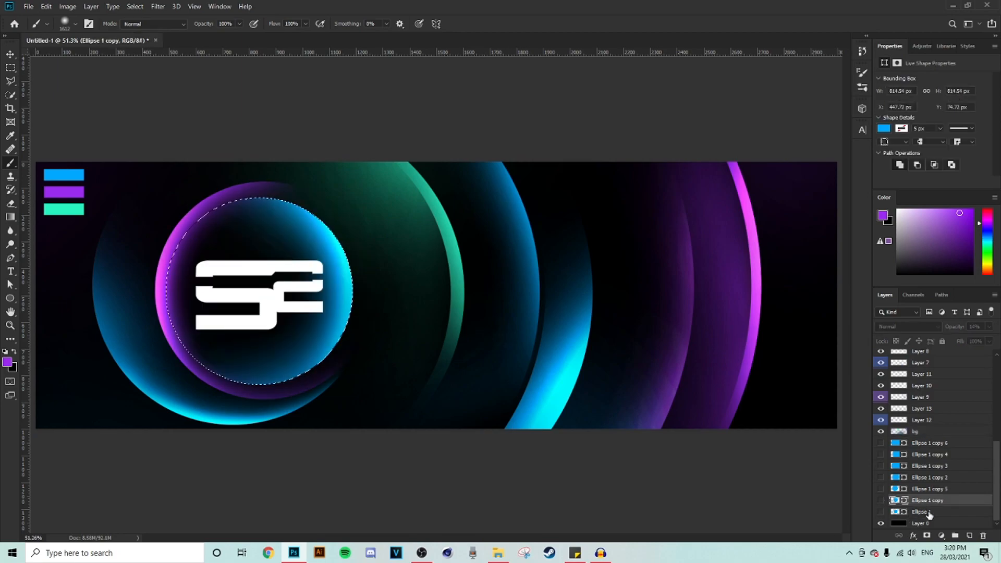
Show Ellipse 1 and scale it proportionally to about 655 px in diameter, keeping its left edge fixed
{"action": "left_click", "coordinate": [928, 513]}
{"action": "left_click", "coordinate": [11, 69]}
{"action": "left_click", "coordinate": [42, 70]}
{"action": "left_click", "coordinate": [10, 55]}
{"action": "left_click", "coordinate": [881, 512]}
{"action": "key", "text": "ctrl+t"}
{"action": "scroll", "coordinate": [336, 290], "scroll_direction": "up", "scroll_amount": 3}
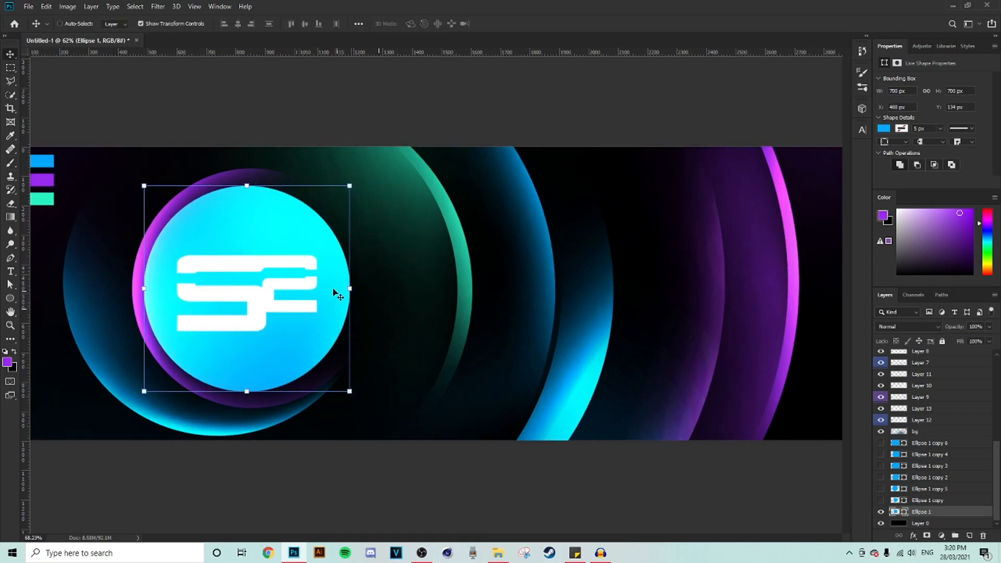
{"action": "left_click_drag", "start_coordinate": [346, 286], "coordinate": [330, 282]}
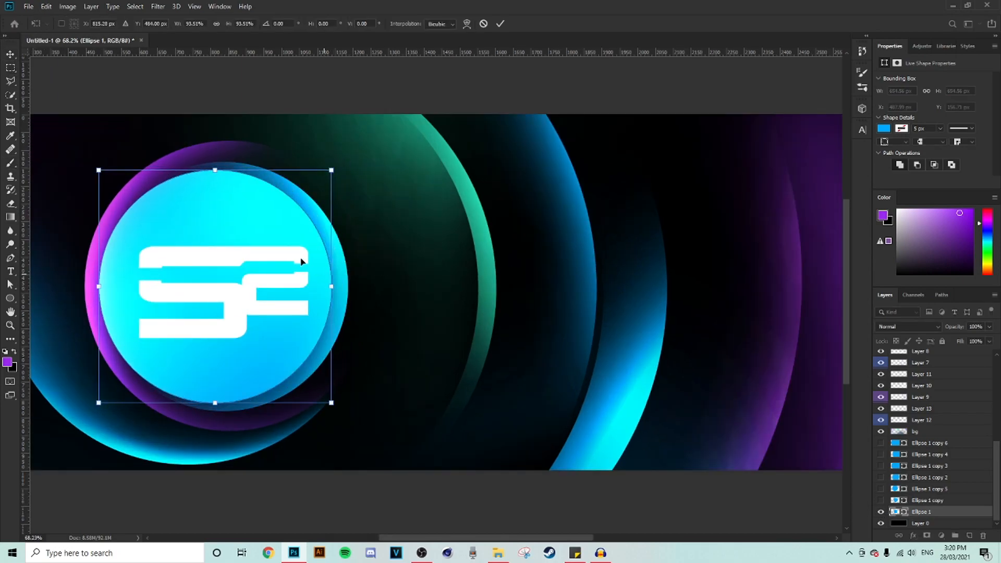
{"action": "scroll", "coordinate": [300, 311], "scroll_direction": "down", "scroll_amount": 2}
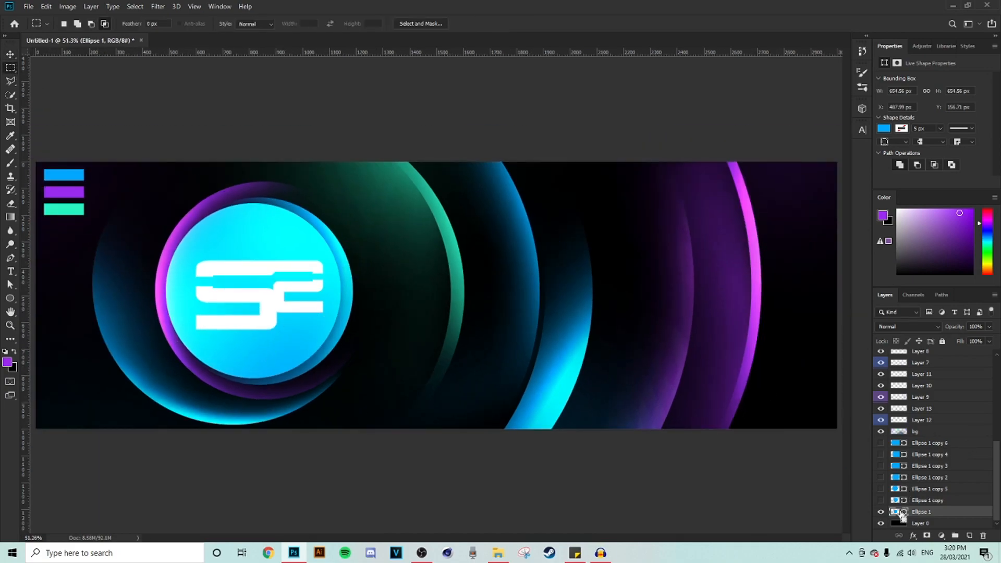
Load the Ellipse 1 outline as a selection with its shape hidden, and add a new layer above highlights
{"action": "left_click", "coordinate": [881, 511]}
{"action": "scroll", "coordinate": [918, 443], "scroll_direction": "up", "scroll_amount": 6}
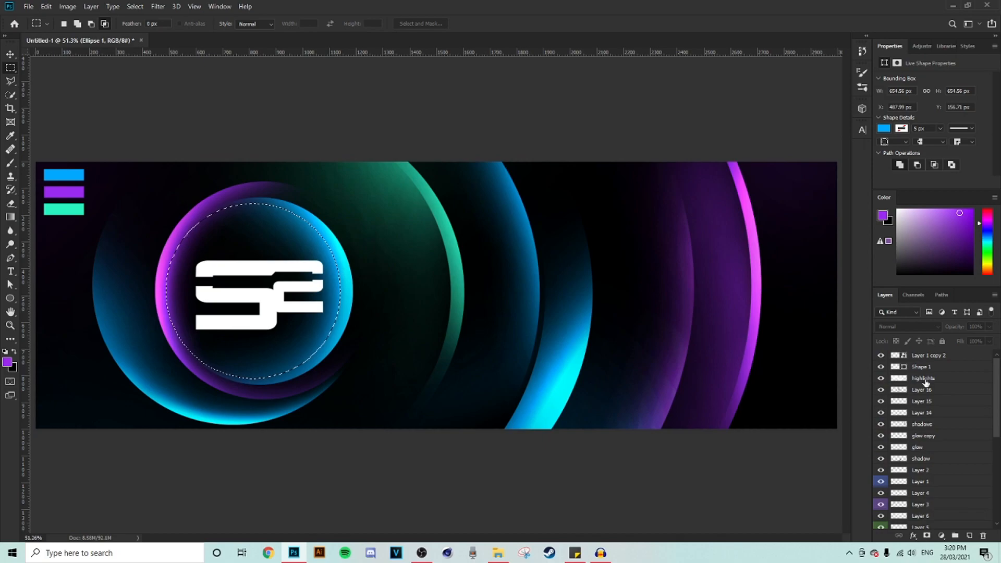
{"action": "left_click", "coordinate": [924, 379]}
{"action": "left_click", "coordinate": [970, 535]}
{"action": "key", "text": "x"}
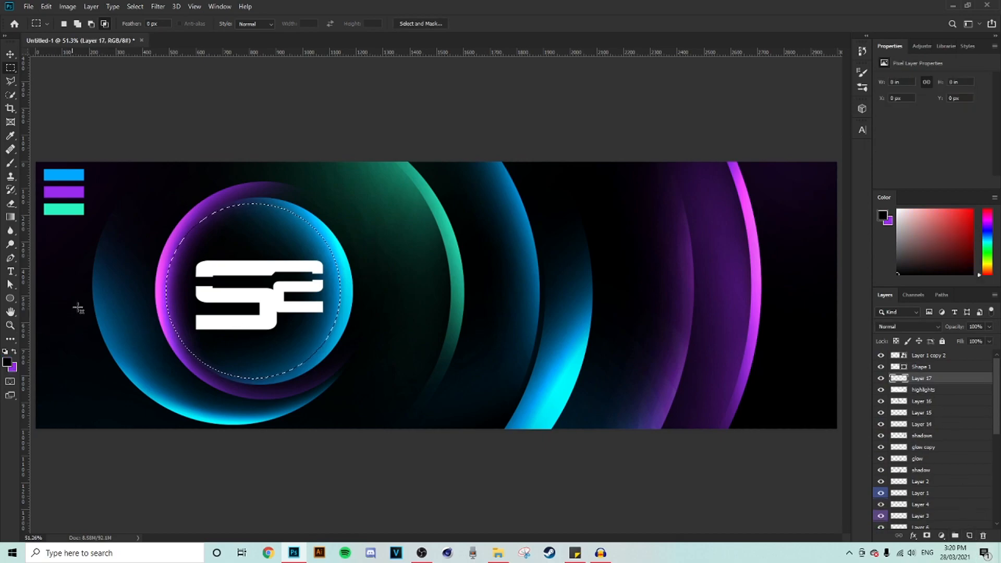
Paint soft black inside the circular selection on Layer 17 to darken the logo circle up to its inner rim
{"action": "left_click", "coordinate": [10, 165]}
{"action": "left_click_drag", "start_coordinate": [345, 285], "coordinate": [235, 289]}
{"action": "key", "text": "bracketleft"}
{"action": "key", "text": "bracketleft"}
{"action": "key", "text": "bracketleft"}
{"action": "mouse_move", "coordinate": [247, 369]}
{"action": "left_mouse_down"}
{"action": "mouse_move", "coordinate": [292, 401]}
{"action": "mouse_move", "coordinate": [400, 277]}
{"action": "mouse_move", "coordinate": [247, 168]}
{"action": "left_mouse_up"}
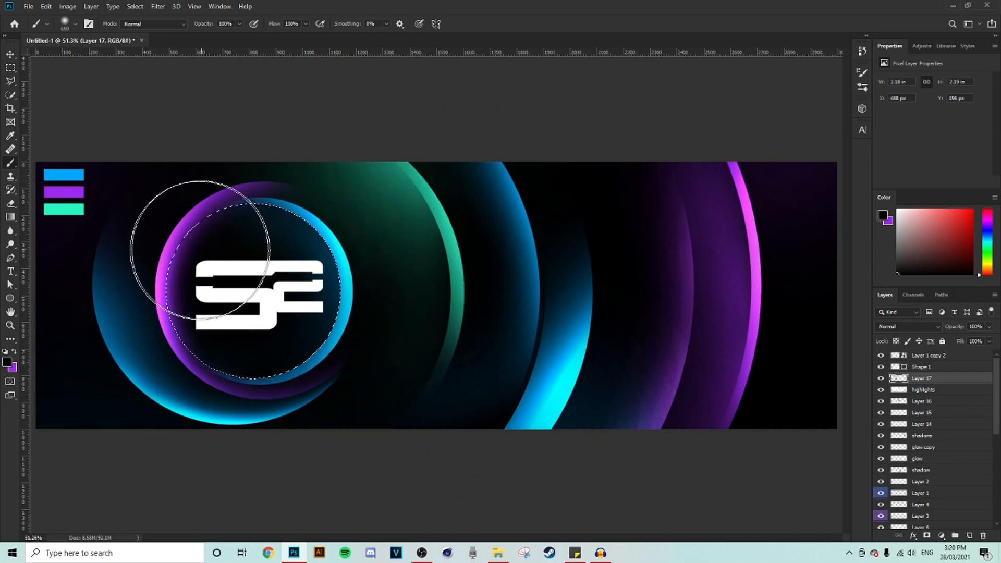
{"action": "left_click", "coordinate": [10, 54]}
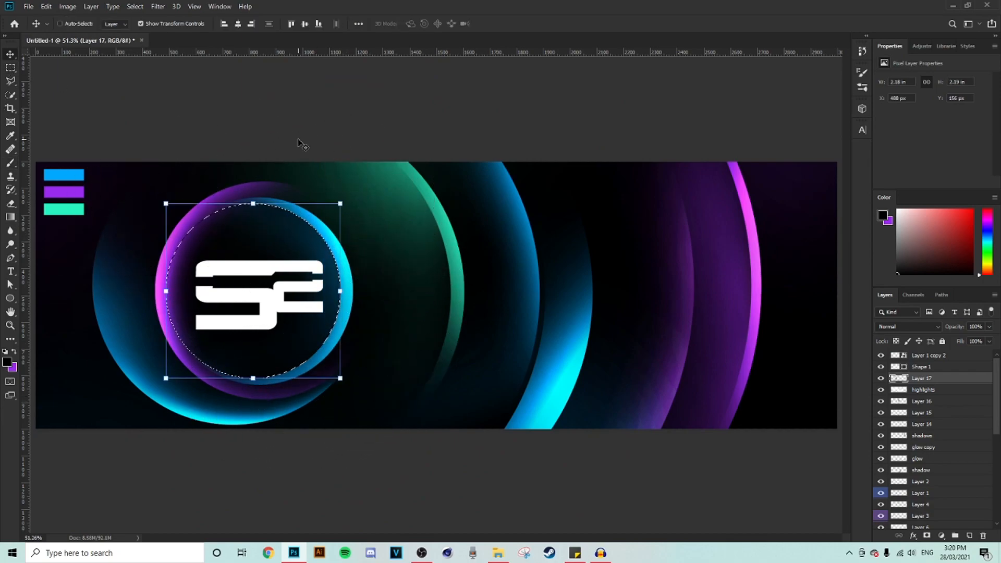
Clear the circular selection on Layer 17 and inspect the shaded logo circle within the banner
{"action": "left_click", "coordinate": [9, 69]}
{"action": "key", "text": "ctrl+d"}
{"action": "scroll", "coordinate": [373, 340], "scroll_direction": "down", "scroll_amount": 8}
{"action": "scroll", "coordinate": [375, 340], "scroll_direction": "up", "scroll_amount": 8}
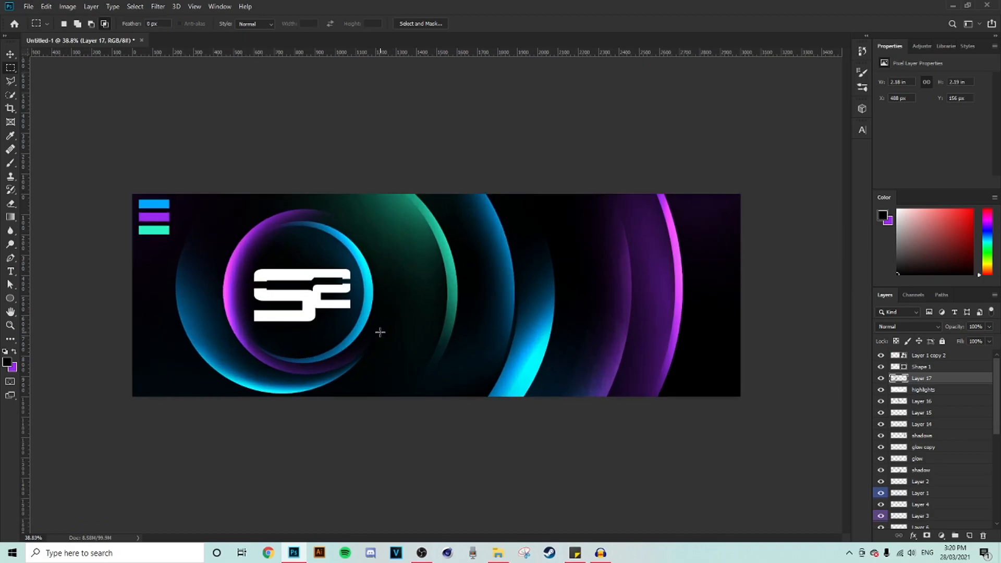
{"action": "scroll", "coordinate": [302, 296], "scroll_direction": "down", "scroll_amount": 6}
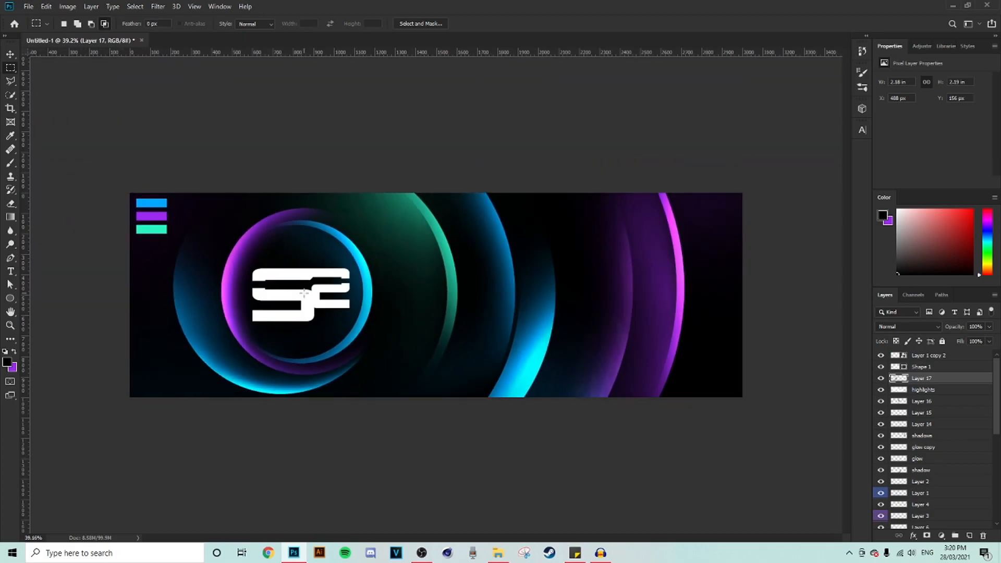
{"action": "scroll", "coordinate": [386, 374], "scroll_direction": "up", "scroll_amount": 5}
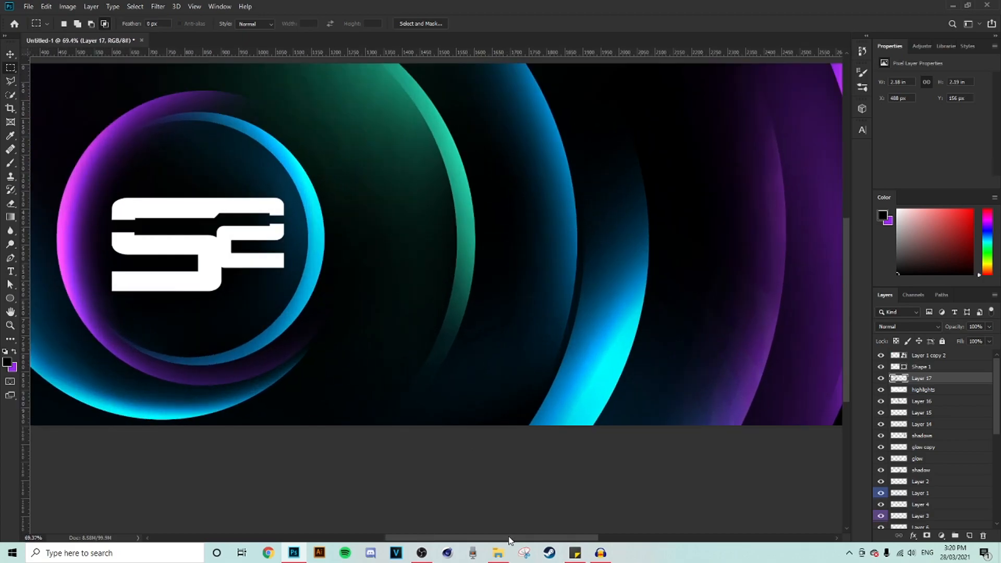
{"action": "left_click_drag", "start_coordinate": [510, 540], "coordinate": [445, 540]}
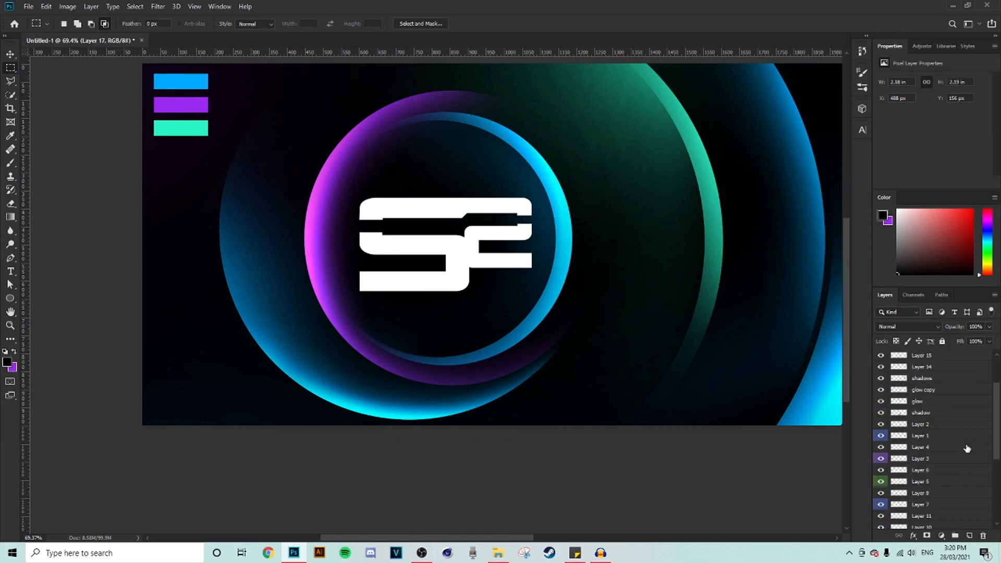
Rename the Shape 1 layer as logo, duplicate it, and name the duplicate 2d logo
{"action": "double_click", "coordinate": [922, 367]}
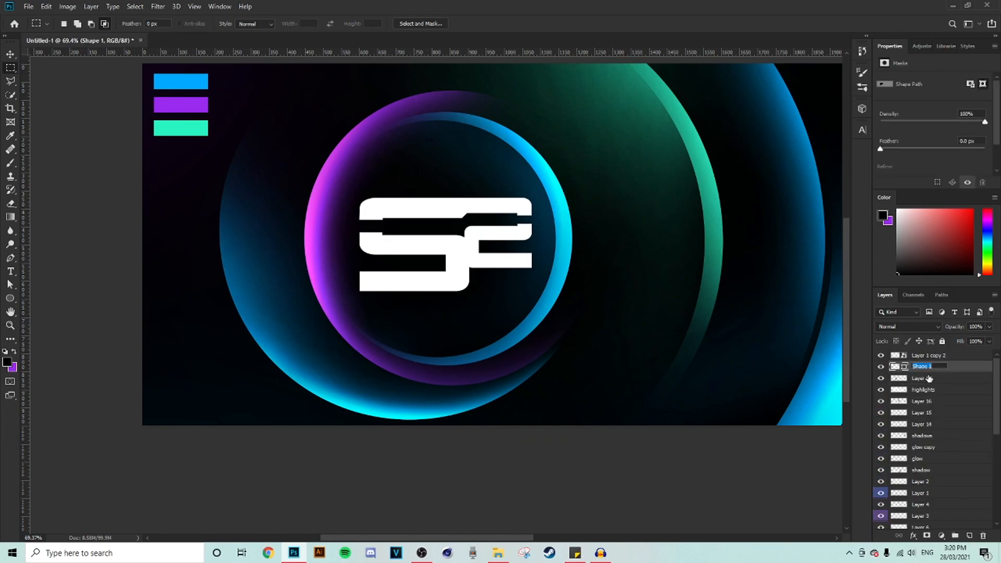
{"action": "key", "text": "Return"}
{"action": "key", "text": "ctrl+j"}
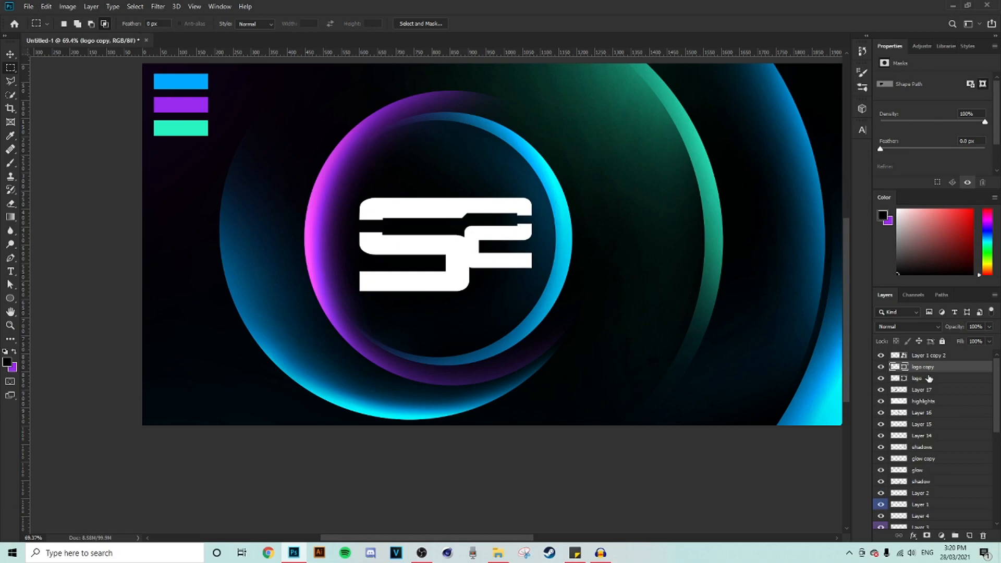
{"action": "double_click", "coordinate": [923, 367]}
{"action": "type", "text": "2d logo"}
{"action": "key", "text": "Return"}
Rename the original logo layer as 3d lgo
{"action": "double_click", "coordinate": [931, 379]}
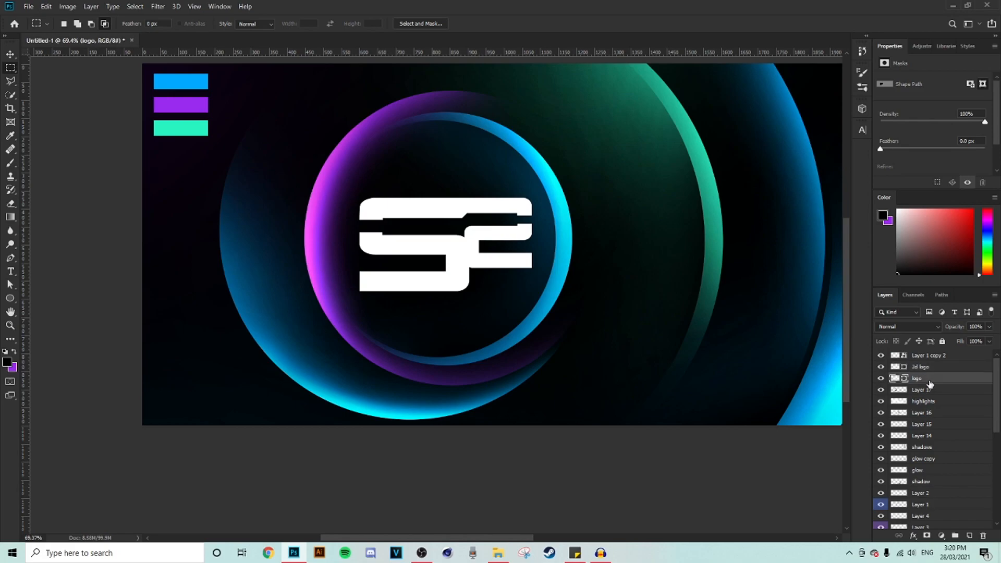
{"action": "left_click", "coordinate": [947, 331]}
{"action": "key", "text": "Return"}
{"action": "right_click", "coordinate": [927, 381]}
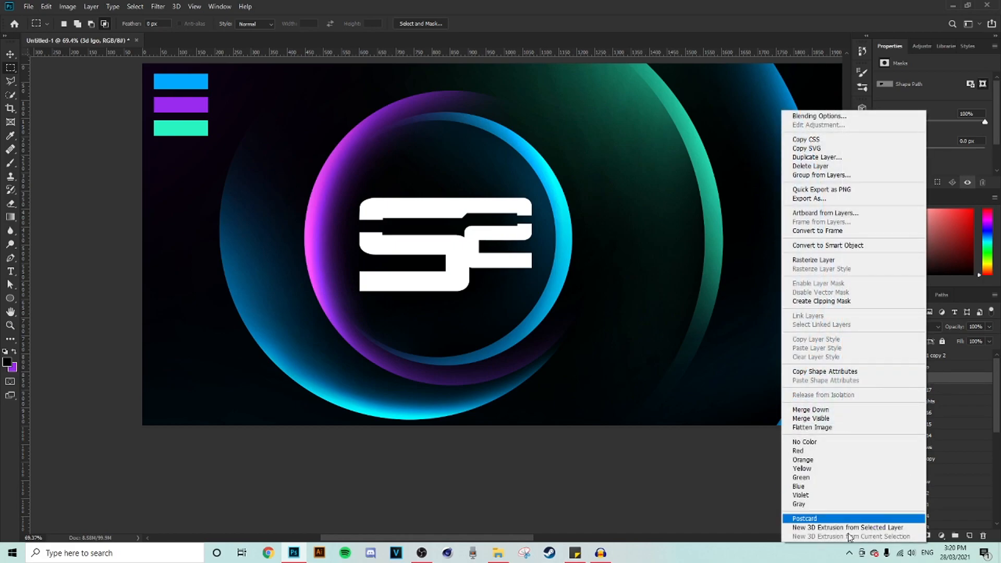
{"action": "right_click", "coordinate": [940, 387]}
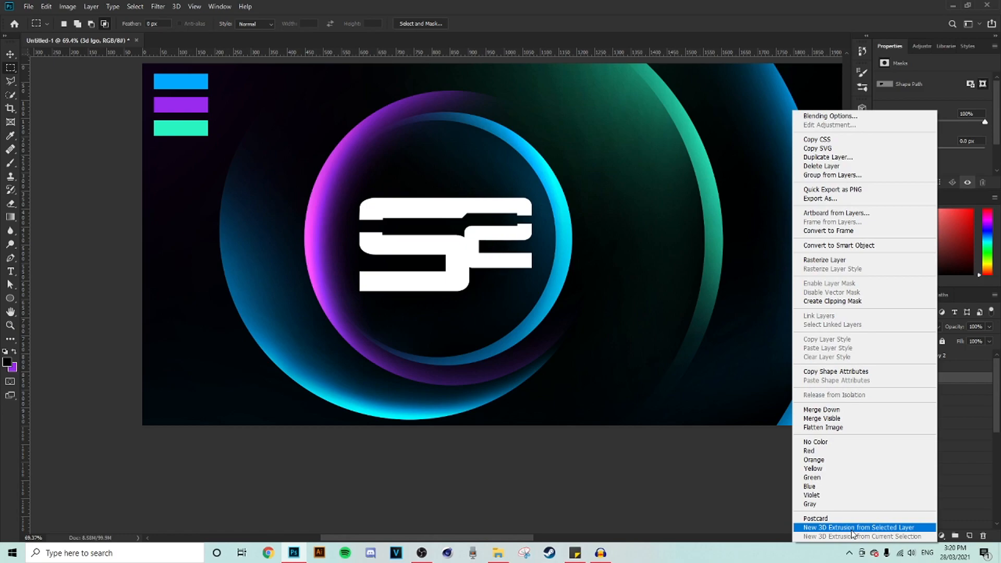
{"action": "left_click", "coordinate": [524, 274]}
Move the 2d logo and 3d lgo layers together out of the ring to the middle of the banner
{"action": "left_click", "coordinate": [10, 56]}
{"action": "scroll", "coordinate": [398, 191], "scroll_direction": "down", "scroll_amount": 4}
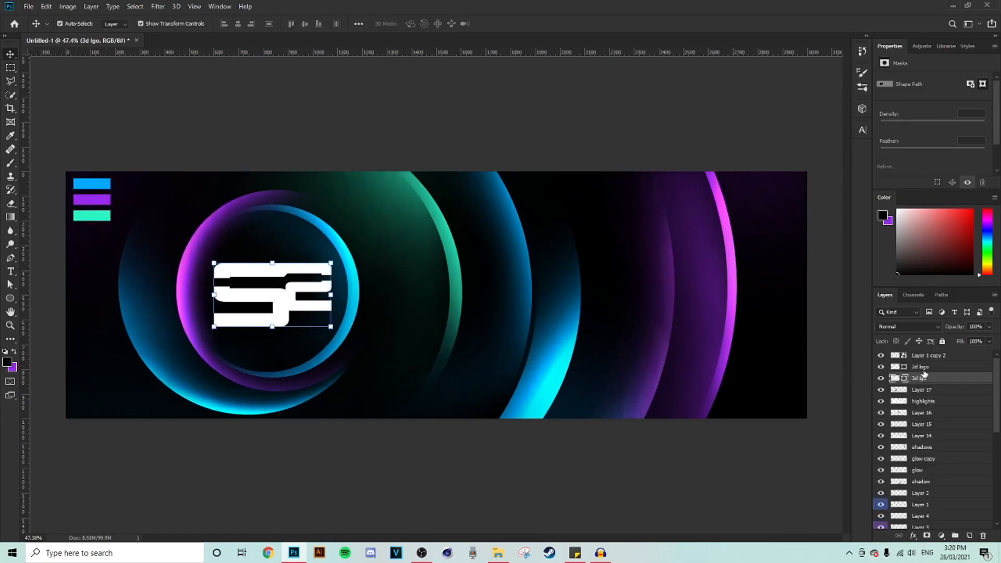
{"action": "left_click", "coordinate": [920, 367], "text": "ctrl"}
{"action": "left_click_drag", "start_coordinate": [282, 319], "coordinate": [445, 310]}
Create a new 3D extrusion from the 3d lgo layer and turn off its cast shadows
{"action": "left_click", "coordinate": [907, 380]}
{"action": "right_click", "coordinate": [924, 380]}
{"action": "left_click", "coordinate": [853, 527]}
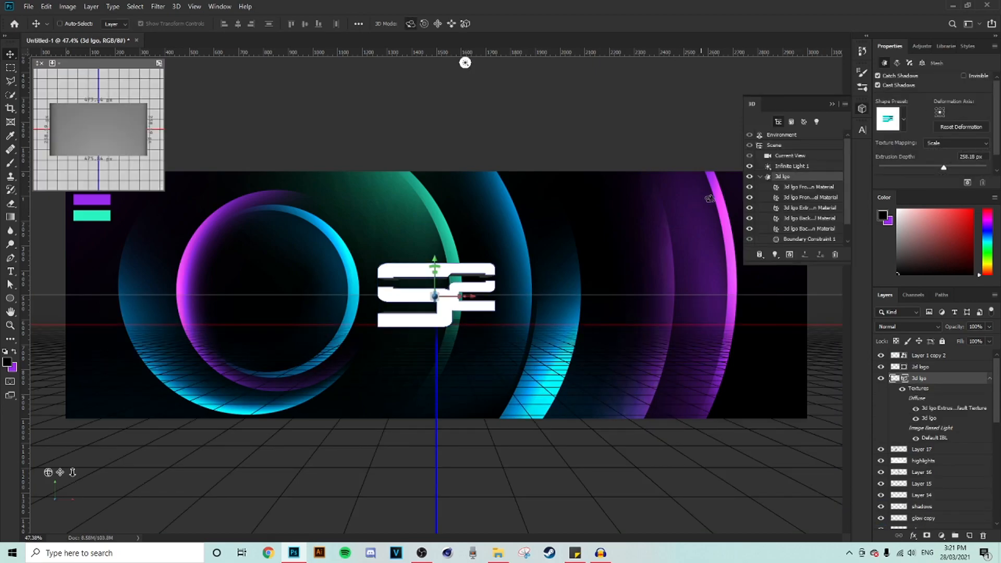
{"action": "left_click", "coordinate": [878, 85]}
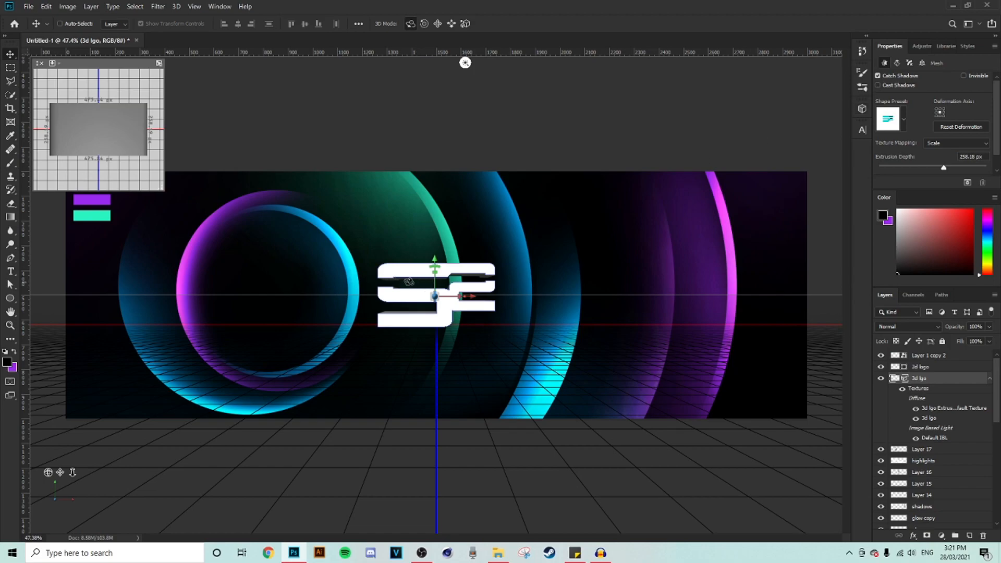
{"action": "left_click", "coordinate": [10, 68]}
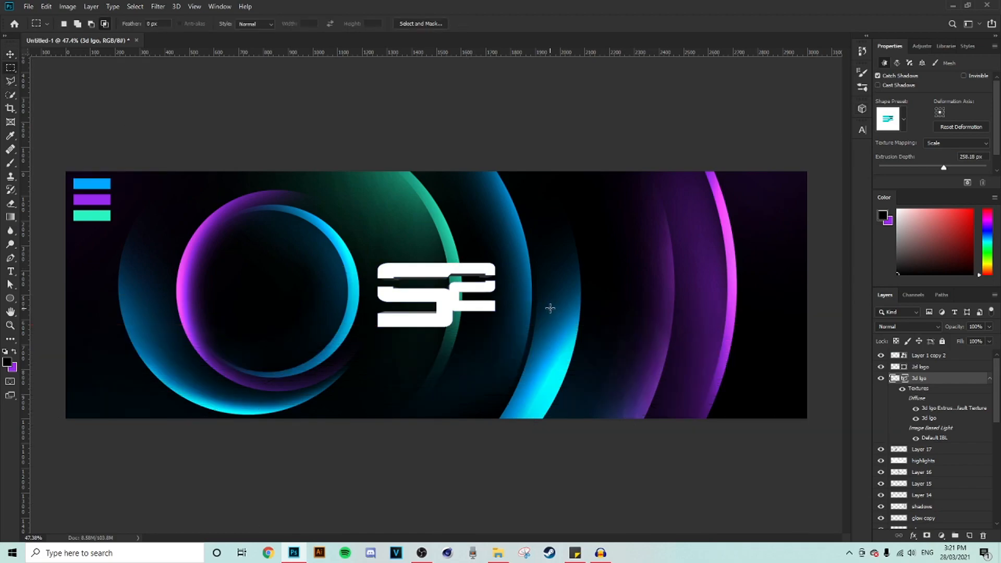
{"action": "left_click", "coordinate": [10, 55]}
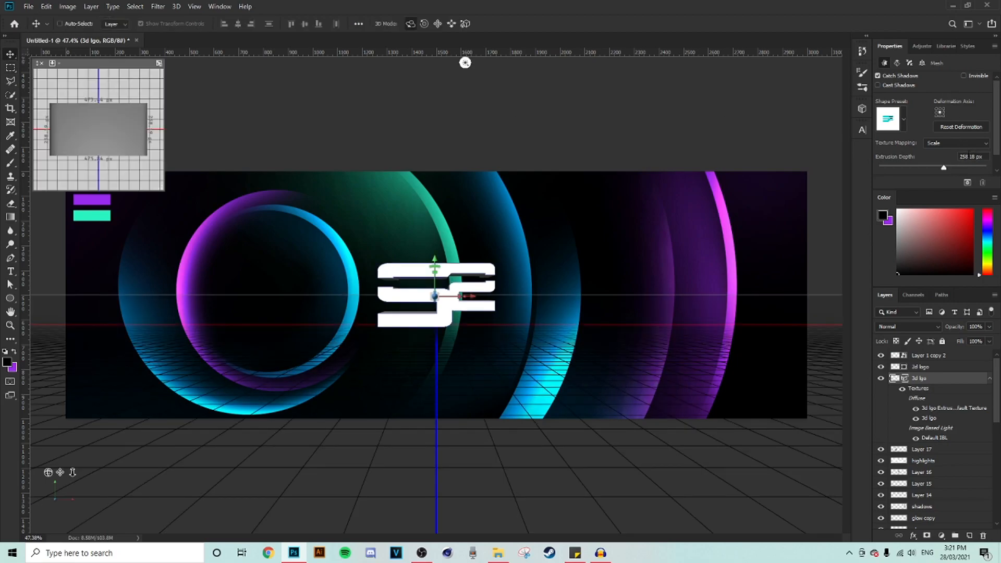
Set the extrusion depth of the 3D logo to 300 px
{"action": "type", "text": "2500"}
{"action": "key", "text": "Return"}
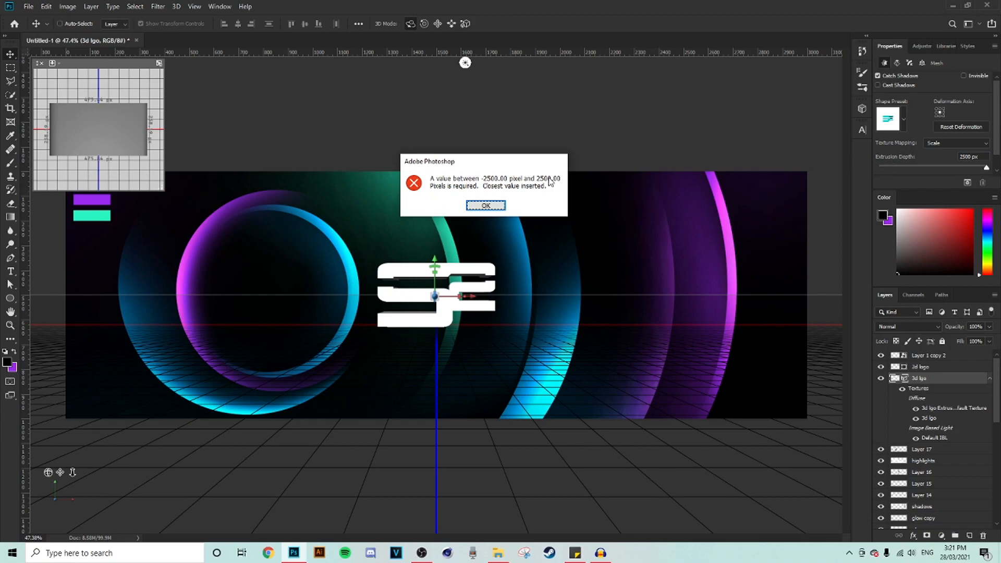
{"action": "left_click", "coordinate": [485, 206]}
{"action": "type", "text": "300"}
{"action": "key", "text": "Return"}
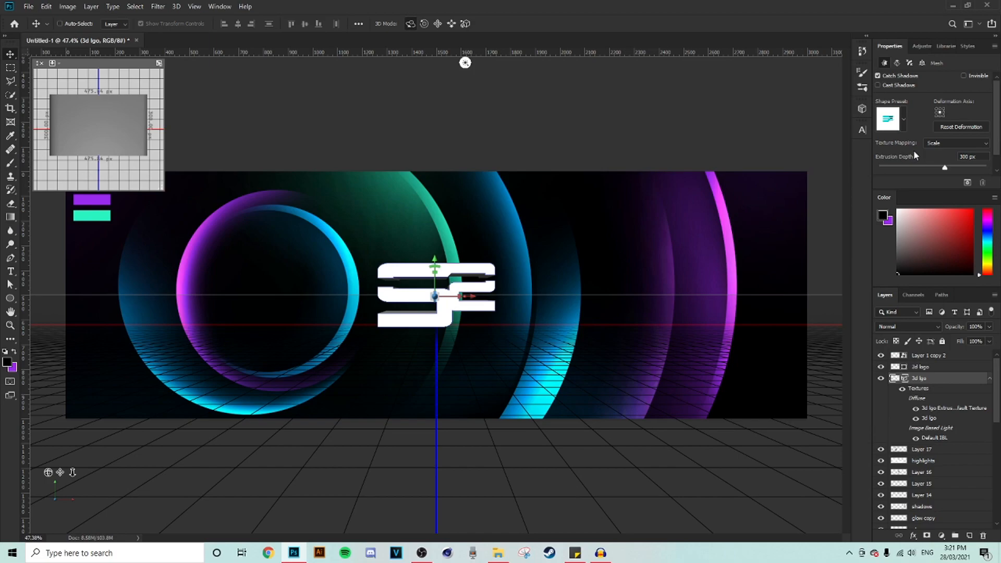
Render the extruded 3d lgo layer and rasterize it into a pixel layer
{"action": "right_click", "coordinate": [935, 381]}
{"action": "left_click", "coordinate": [920, 475]}
{"action": "right_click", "coordinate": [930, 382]}
{"action": "left_click", "coordinate": [934, 480]}
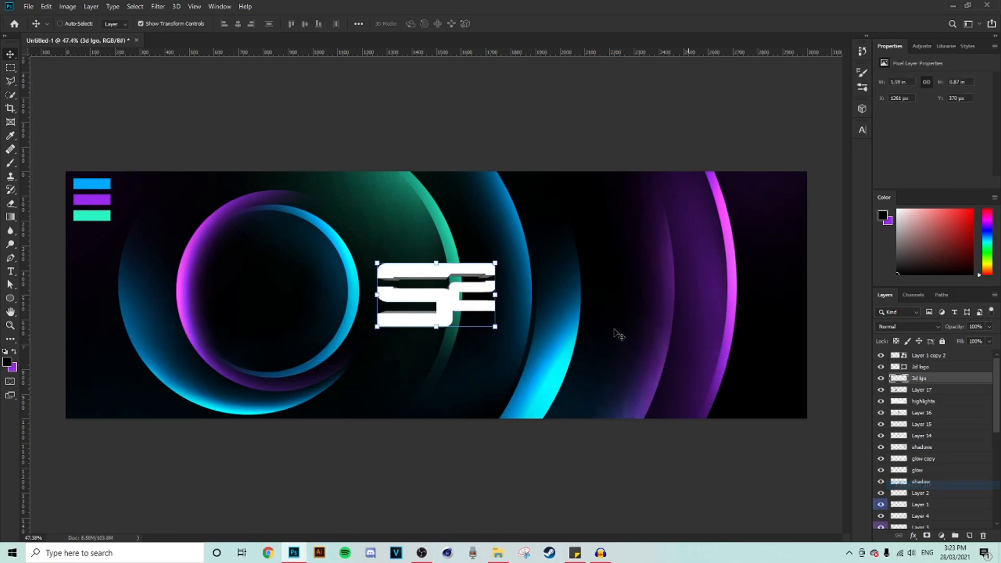
Convert the rasterized 3d lgo layer to a smart object
{"action": "scroll", "coordinate": [436, 271], "scroll_direction": "up", "scroll_amount": 2}
{"action": "scroll", "coordinate": [436, 271], "scroll_direction": "up", "scroll_amount": 2}
{"action": "right_click", "coordinate": [908, 379]}
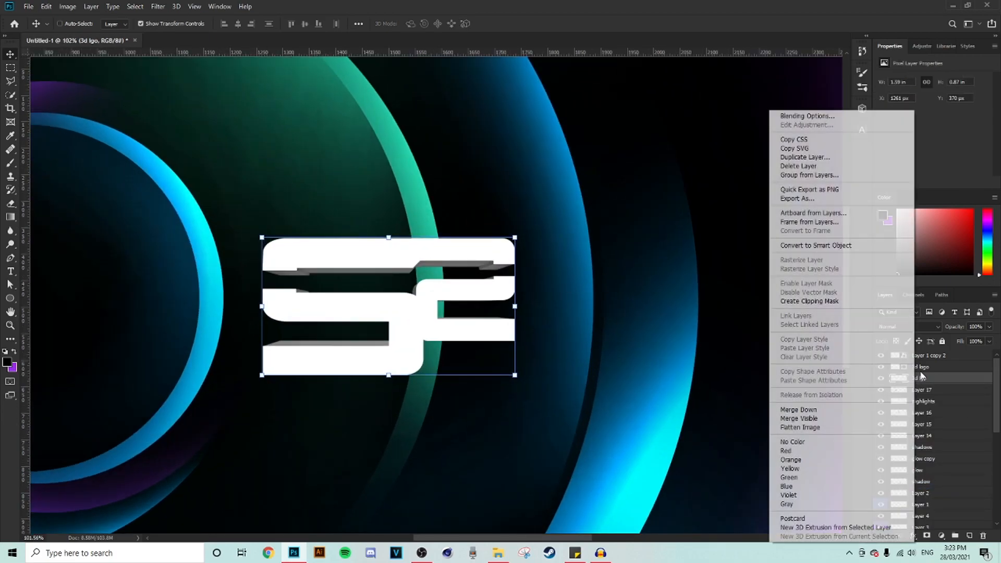
{"action": "left_click", "coordinate": [861, 247]}
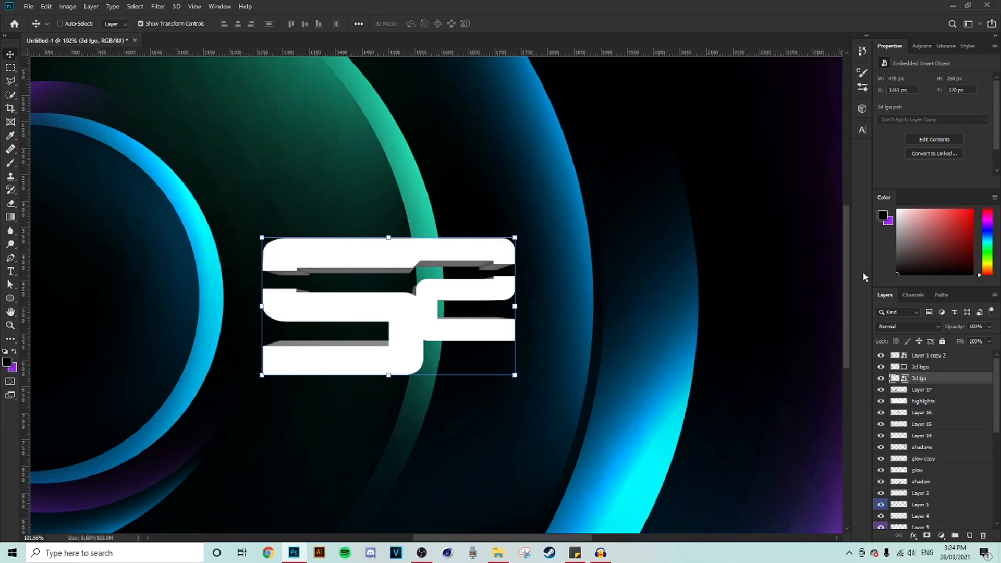
Move the 2d logo and 3d lgo layers together back into the centre of the purple and blue ring
{"action": "left_click", "coordinate": [922, 367], "text": "ctrl"}
{"action": "scroll", "coordinate": [394, 269], "scroll_direction": "down", "scroll_amount": 2}
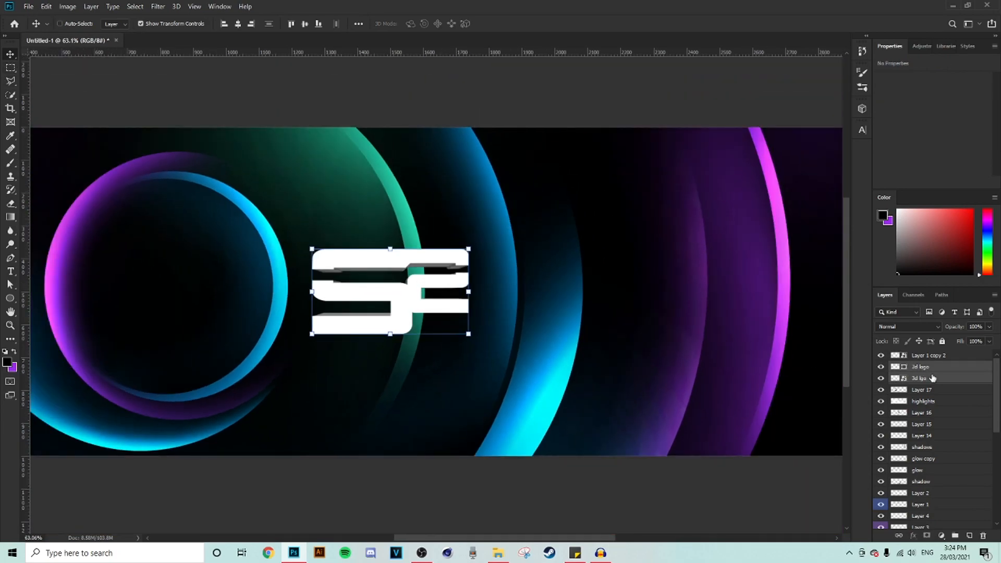
{"action": "left_click_drag", "start_coordinate": [365, 292], "coordinate": [160, 290]}
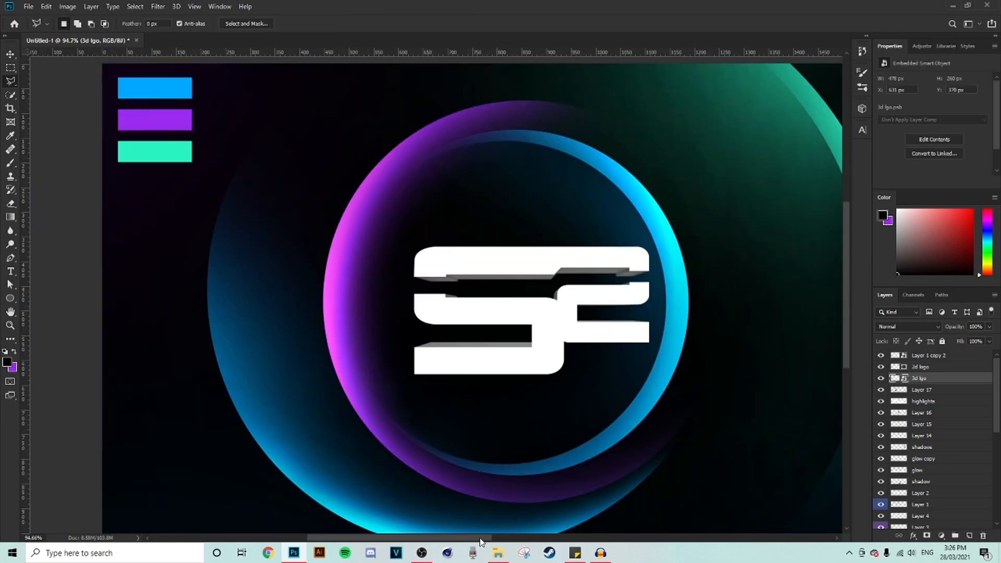
Add a new layer clipped to 3d lgo and outline the left underside face of the logo's top bar as a polygonal selection
{"action": "left_click_drag", "start_coordinate": [481, 542], "coordinate": [507, 542]}
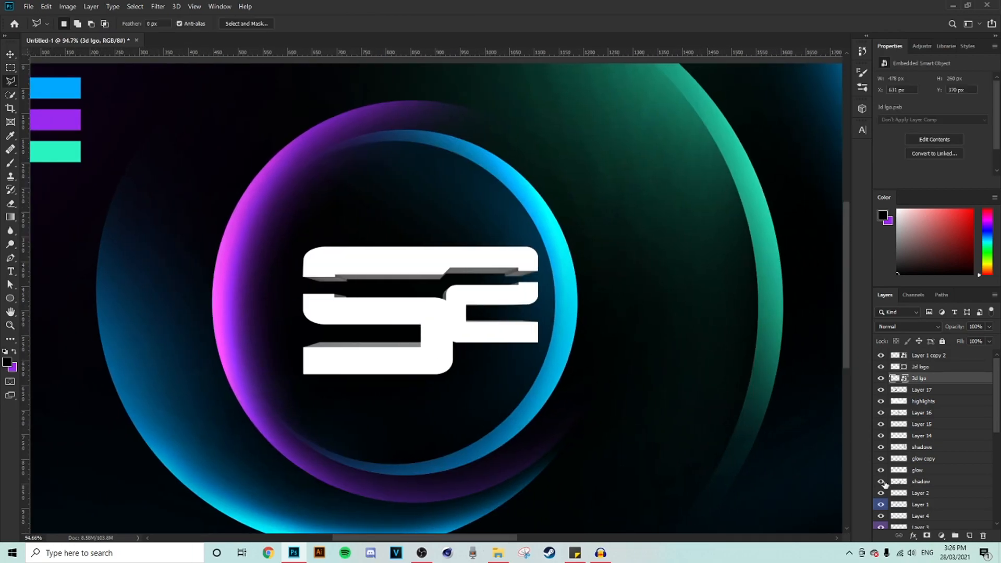
{"action": "left_click", "coordinate": [967, 534]}
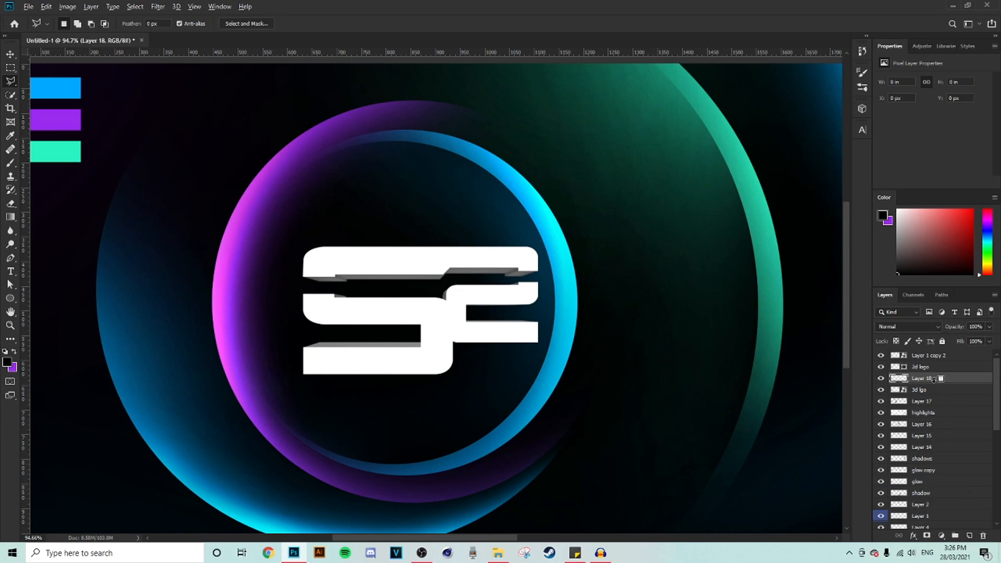
{"action": "scroll", "coordinate": [317, 240], "scroll_direction": "up", "scroll_amount": 2}
{"action": "scroll", "coordinate": [317, 239], "scroll_direction": "up", "scroll_amount": 8}
{"action": "left_click", "coordinate": [276, 247]}
{"action": "left_click", "coordinate": [567, 355]}
{"action": "left_click", "coordinate": [537, 382]}
{"action": "left_click", "coordinate": [268, 364]}
{"action": "left_click", "coordinate": [179, 312]}
{"action": "left_click", "coordinate": [276, 247]}
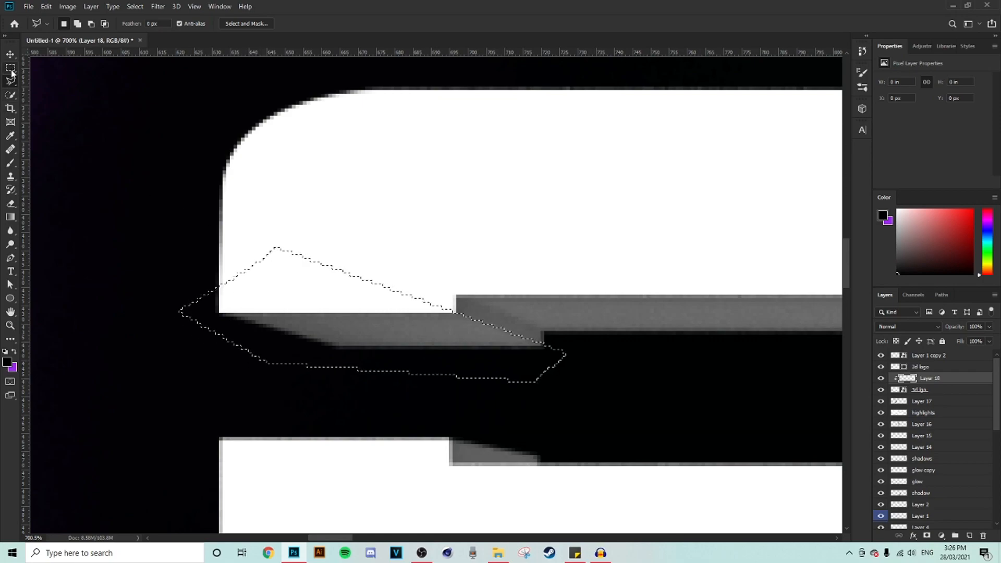
Fill the selected face with a black-to-transparent gradient from its left end, deselect, and set Layer 18's blend mode to Overlay
{"action": "key", "text": "g"}
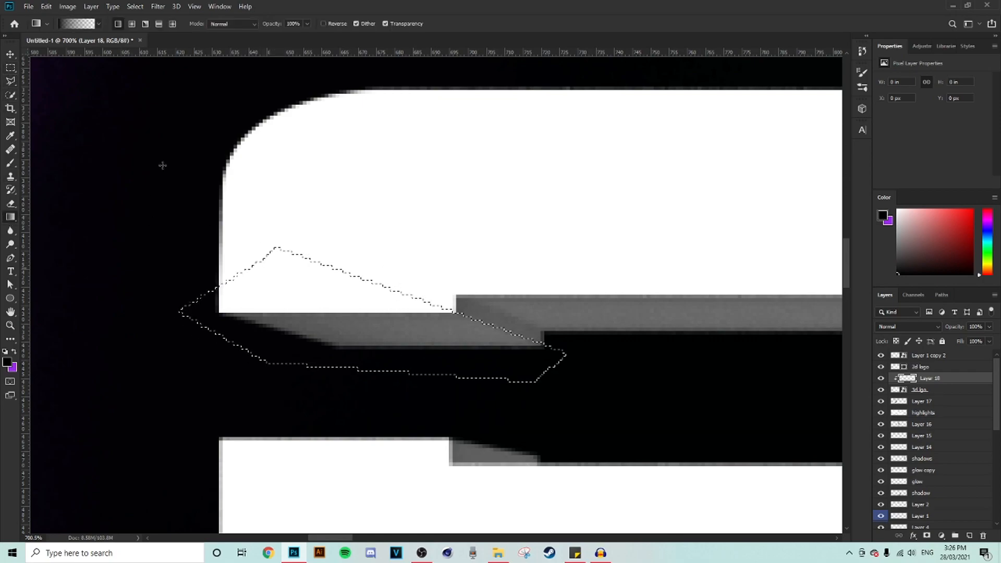
{"action": "left_click", "coordinate": [77, 23]}
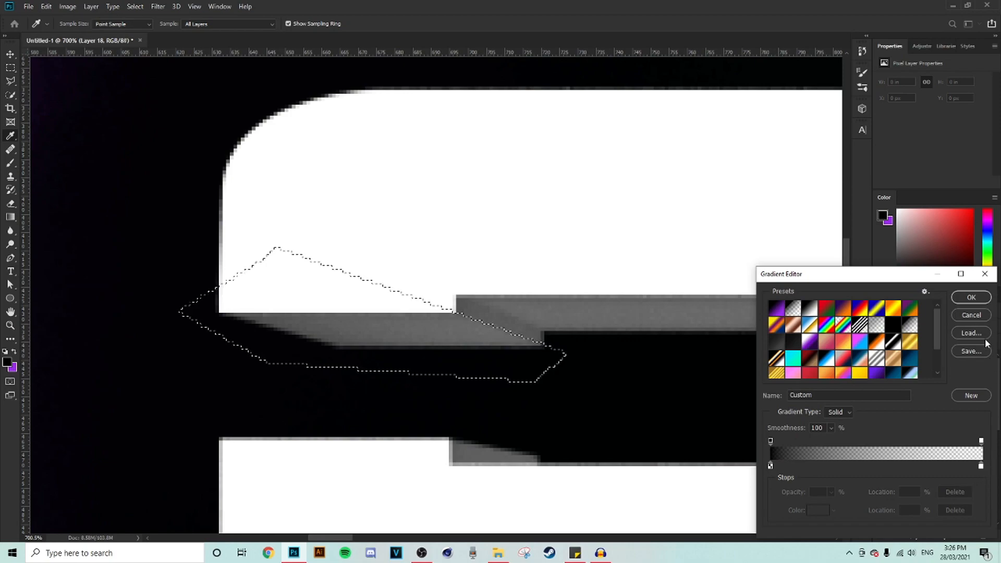
{"action": "left_click", "coordinate": [971, 298]}
{"action": "left_click_drag", "start_coordinate": [267, 335], "coordinate": [493, 327]}
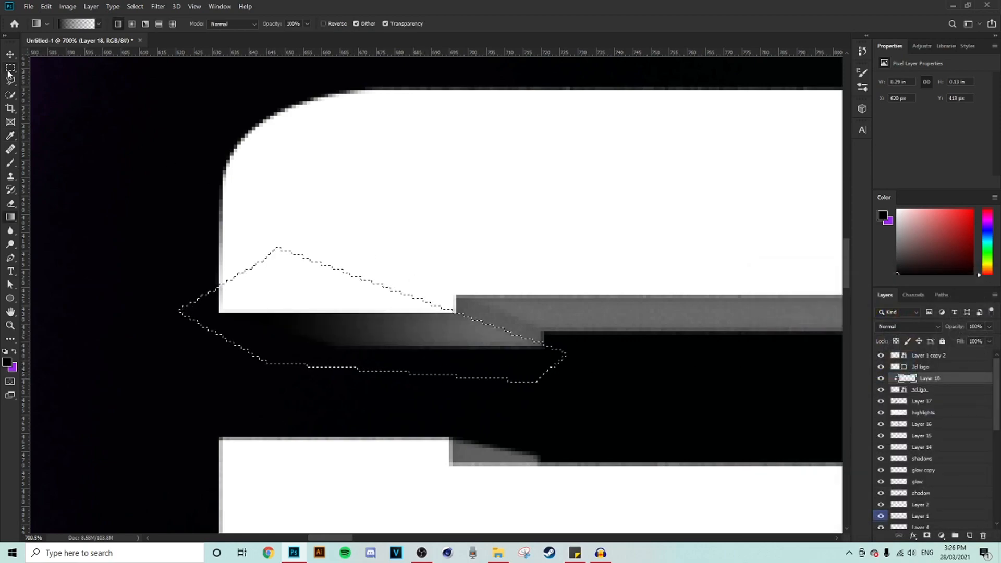
{"action": "key", "text": "m"}
{"action": "left_click", "coordinate": [320, 157]}
{"action": "left_click", "coordinate": [900, 327]}
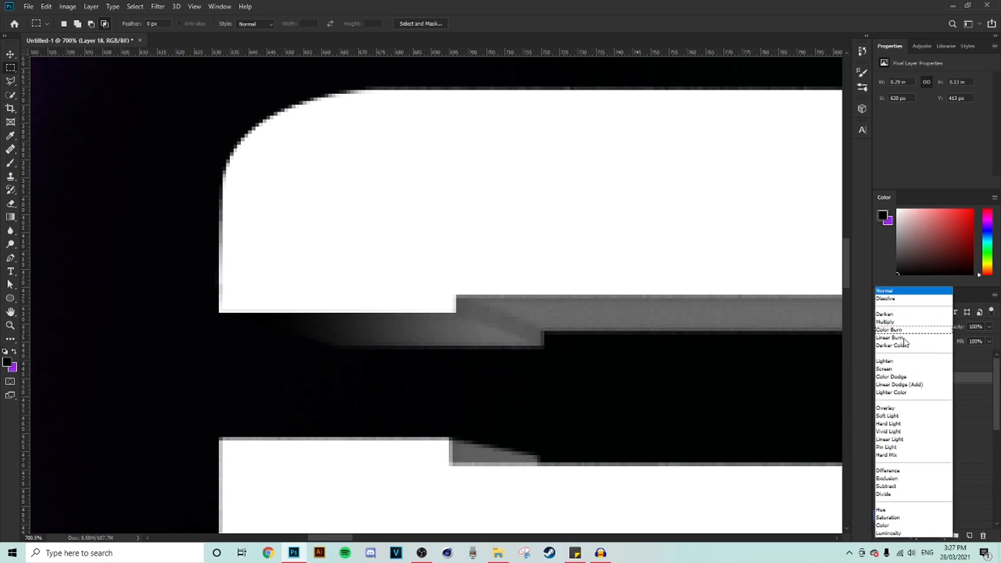
{"action": "left_click", "coordinate": [907, 409]}
Select a thin diagonal strip where the two underside faces meet, darken it with the black-to-transparent gradient, and deselect
{"action": "left_click", "coordinate": [10, 81]}
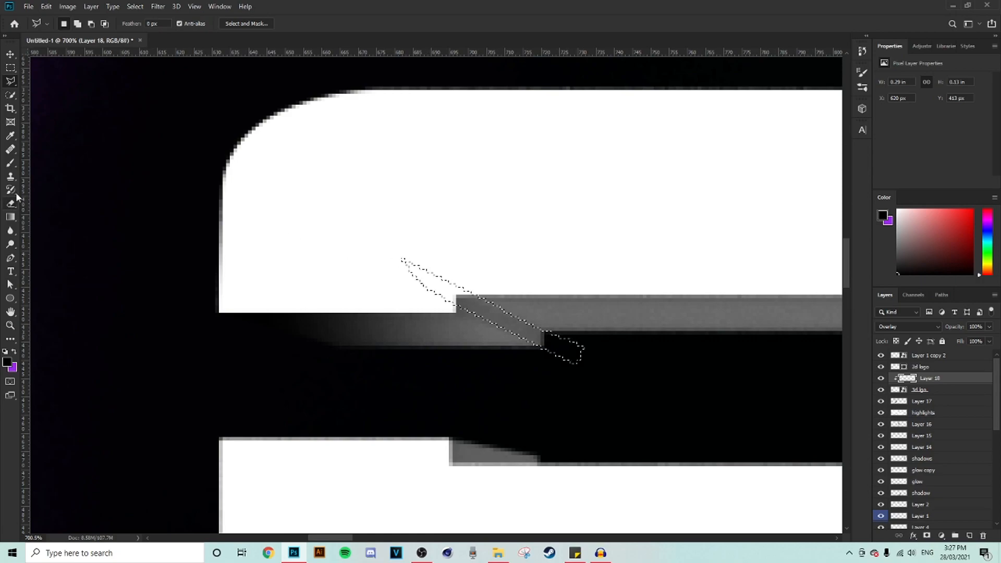
{"action": "left_click", "coordinate": [9, 217]}
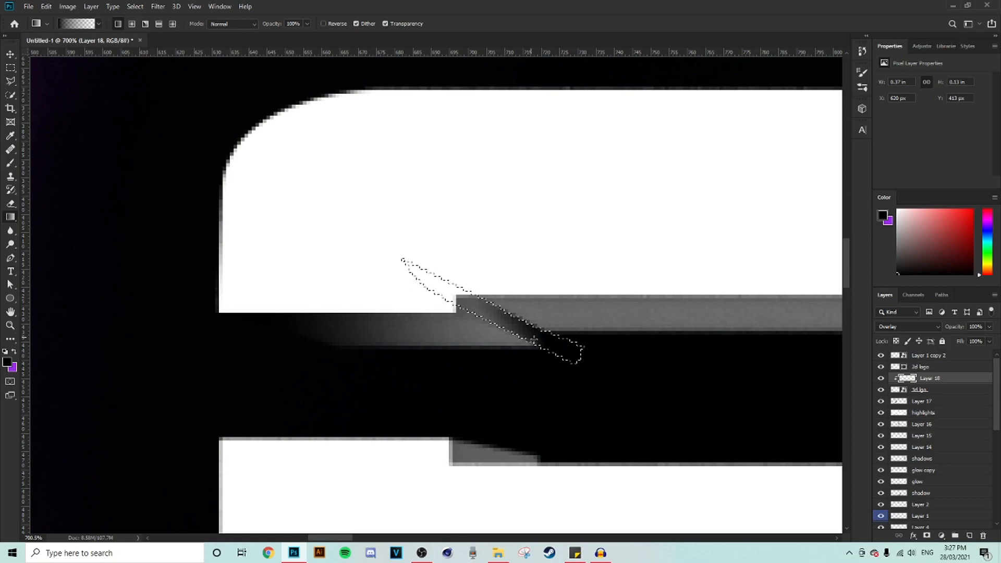
{"action": "left_click", "coordinate": [9, 80]}
{"action": "key", "text": "ctrl+d"}
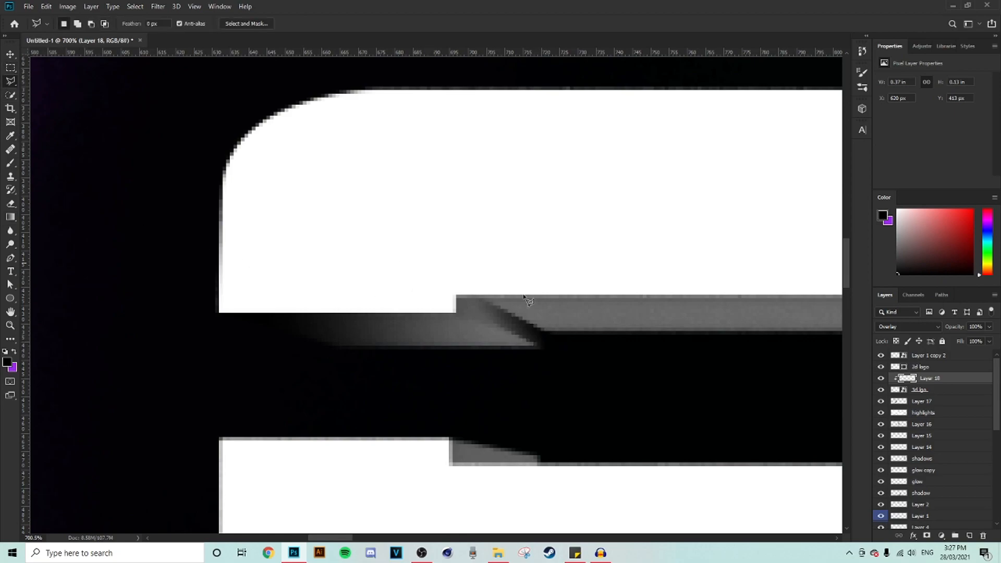
Outline the long recessed underside face of the top bar, starting at the diagonal shadow, as a polygonal selection
{"action": "left_click", "coordinate": [463, 286]}
{"action": "left_click", "coordinate": [593, 360]}
{"action": "left_click", "coordinate": [666, 383]}
{"action": "left_click", "coordinate": [664, 331]}
{"action": "left_click", "coordinate": [702, 279]}
{"action": "left_click", "coordinate": [485, 237]}
{"action": "left_click", "coordinate": [254, 214]}
{"action": "left_click", "coordinate": [137, 286]}
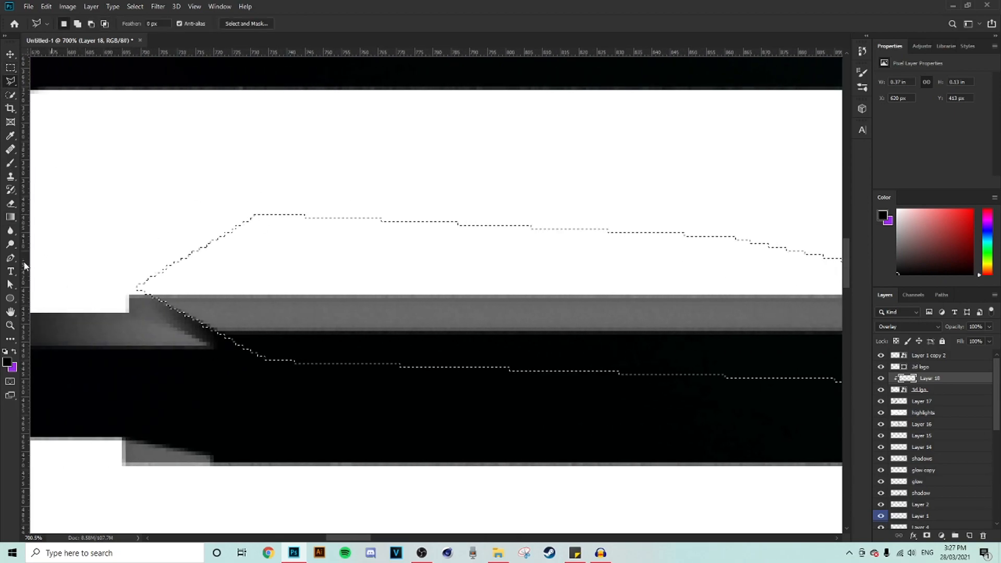
Shade the long underside face with a black-to-transparent gradient running left to right, then clear the selection
{"action": "left_click", "coordinate": [10, 216]}
{"action": "left_click_drag", "start_coordinate": [156, 308], "coordinate": [548, 307]}
{"action": "scroll", "coordinate": [548, 307], "scroll_direction": "down", "scroll_amount": 8}
{"action": "left_click", "coordinate": [10, 67]}
{"action": "key", "text": "ctrl+d"}
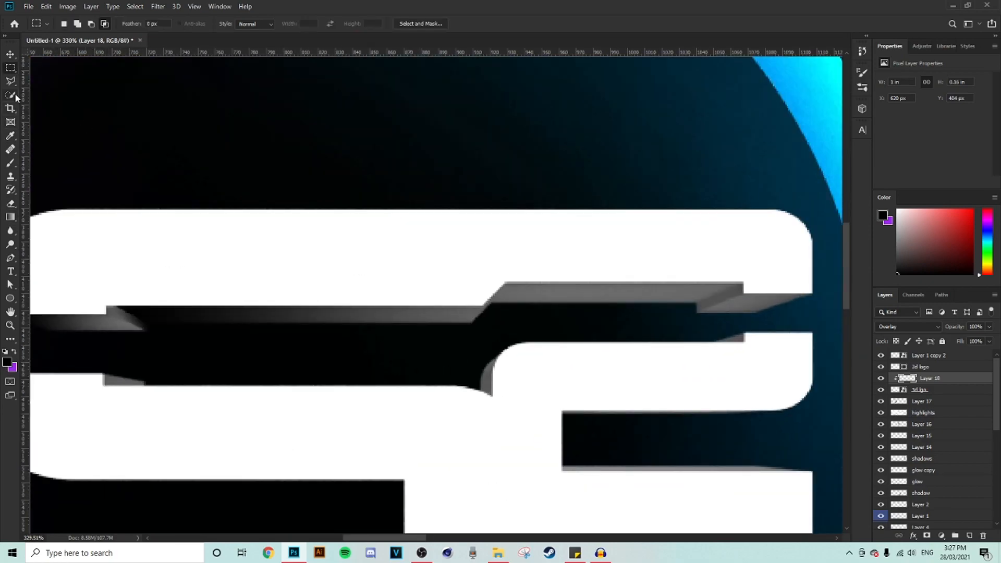
Select the slanted step at the right end of the long underside face, shade it upward with the black-to-transparent gradient, and deselect
{"action": "left_click", "coordinate": [10, 80]}
{"action": "scroll", "coordinate": [532, 341], "scroll_direction": "up", "scroll_amount": 3}
{"action": "left_click", "coordinate": [519, 285]}
{"action": "left_click", "coordinate": [528, 334]}
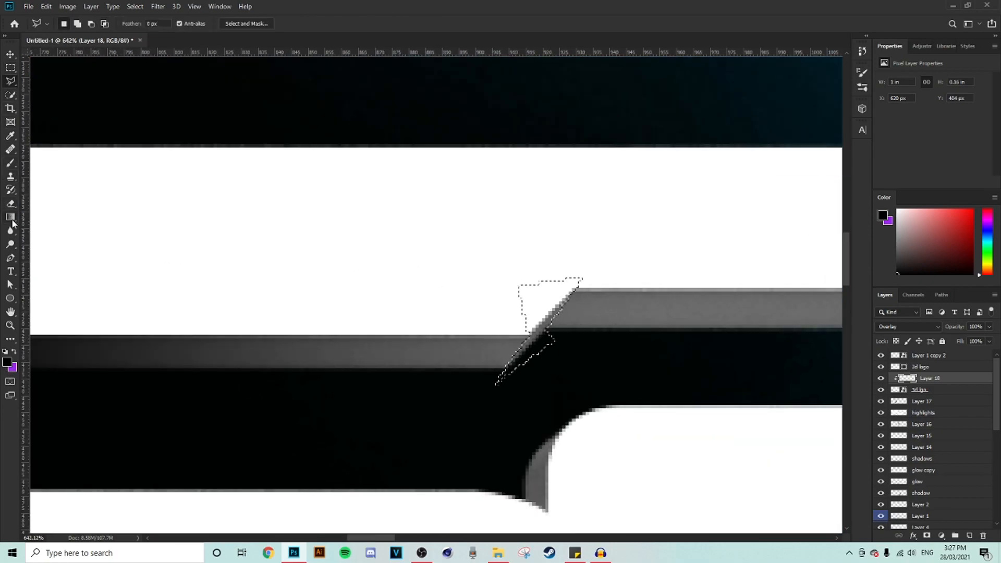
{"action": "left_click", "coordinate": [10, 217]}
{"action": "left_click_drag", "start_coordinate": [508, 368], "coordinate": [569, 297]}
{"action": "left_click", "coordinate": [10, 68]}
{"action": "left_click", "coordinate": [10, 81]}
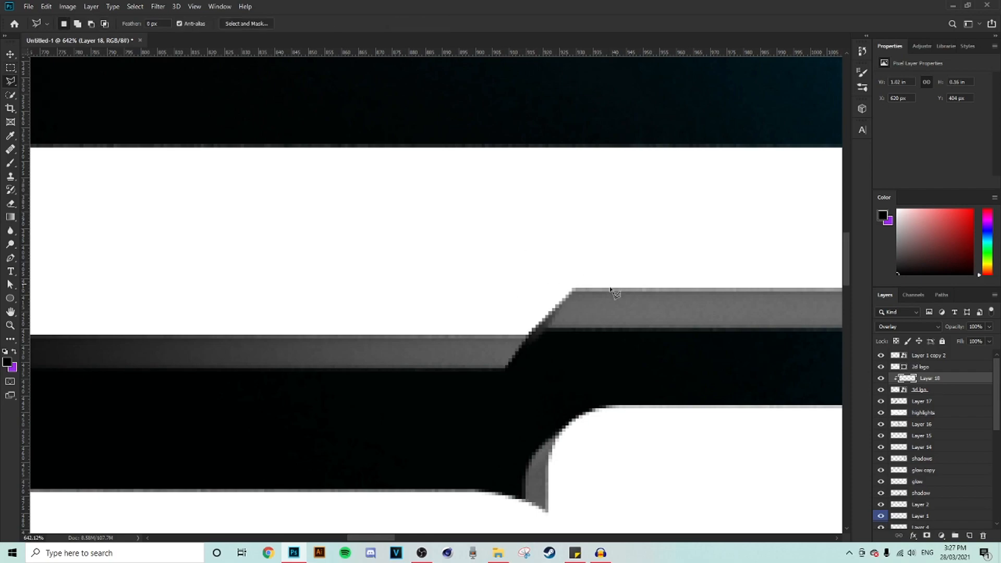
Select the recessed underside face right of the slanted step, shade it from right to left with the black-to-transparent gradient, and deselect
{"action": "left_click", "coordinate": [584, 277]}
{"action": "left_click", "coordinate": [539, 340]}
{"action": "left_click", "coordinate": [592, 354]}
{"action": "left_click", "coordinate": [631, 326]}
{"action": "left_click", "coordinate": [743, 280]}
{"action": "left_click", "coordinate": [371, 251]}
{"action": "left_click", "coordinate": [267, 277]}
{"action": "left_click", "coordinate": [10, 217]}
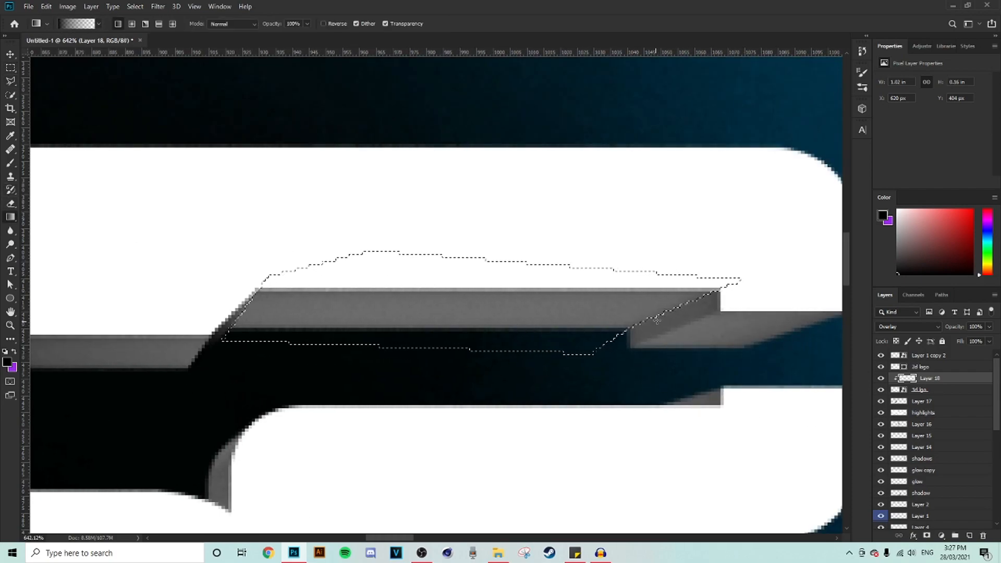
{"action": "left_click_drag", "start_coordinate": [657, 317], "coordinate": [271, 295]}
{"action": "left_click", "coordinate": [10, 68]}
{"action": "left_click", "coordinate": [498, 323]}
Outline the small triangular face at the right end of the top bar's recess as a polygonal selection
{"action": "scroll", "coordinate": [524, 339], "scroll_direction": "down", "scroll_amount": 4}
{"action": "left_click", "coordinate": [10, 81]}
{"action": "scroll", "coordinate": [531, 309], "scroll_direction": "up", "scroll_amount": 4}
{"action": "left_click", "coordinate": [748, 352]}
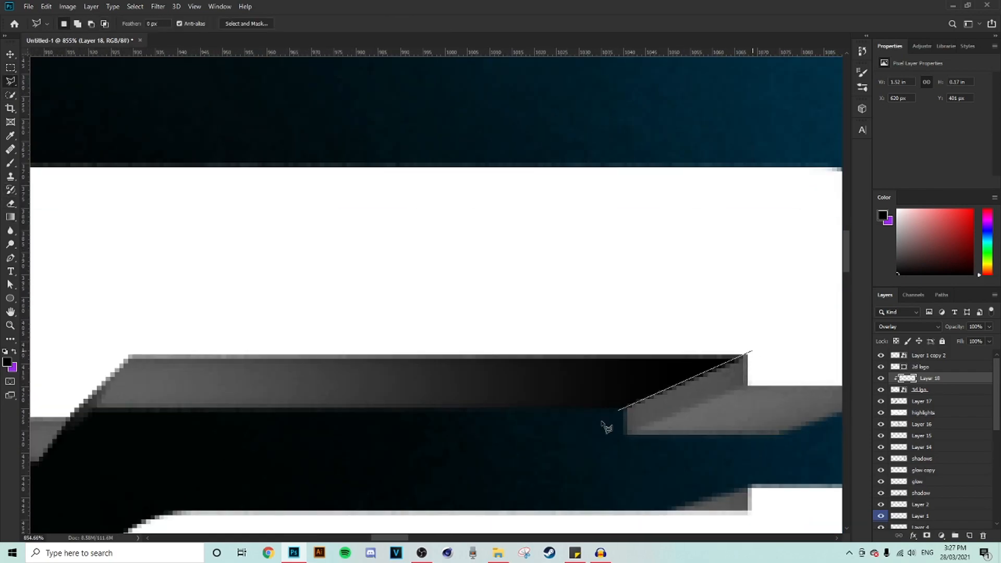
{"action": "left_click", "coordinate": [583, 425]}
{"action": "left_click", "coordinate": [587, 451]}
{"action": "left_click", "coordinate": [773, 373]}
{"action": "left_click", "coordinate": [768, 347]}
{"action": "left_click", "coordinate": [748, 352]}
Shade the small triangular face diagonally with the black-to-transparent gradient, then clear the selection
{"action": "left_click", "coordinate": [10, 216]}
{"action": "left_click_drag", "start_coordinate": [751, 363], "coordinate": [681, 412]}
{"action": "key", "text": "ctrl+z"}
{"action": "left_click", "coordinate": [10, 81]}
{"action": "left_click", "coordinate": [121, 143]}
{"action": "left_click", "coordinate": [7, 68]}
Outline the slanted underside face below the top bar's right end as a polygonal selection
{"action": "left_click_drag", "start_coordinate": [396, 537], "coordinate": [425, 537]}
{"action": "left_click", "coordinate": [10, 81]}
{"action": "left_click", "coordinate": [357, 377]}
{"action": "left_click", "coordinate": [212, 440]}
{"action": "left_click", "coordinate": [399, 452]}
{"action": "left_click", "coordinate": [569, 388]}
{"action": "double_click", "coordinate": [461, 345]}
Darken the slanted right-end face from its upper edge with the black-to-transparent gradient, then deselect
{"action": "left_click", "coordinate": [10, 217]}
{"action": "left_click_drag", "start_coordinate": [420, 380], "coordinate": [361, 422]}
{"action": "key", "text": "ctrl+z"}
{"action": "left_click_drag", "start_coordinate": [370, 361], "coordinate": [306, 476]}
{"action": "left_click", "coordinate": [10, 67]}
{"action": "left_click", "coordinate": [117, 111]}
Outline the small exposed face in the left notch of the logo's second bar as a polygonal selection
{"action": "scroll", "coordinate": [508, 352], "scroll_direction": "down", "scroll_amount": 5}
{"action": "scroll", "coordinate": [418, 389], "scroll_direction": "up", "scroll_amount": 5}
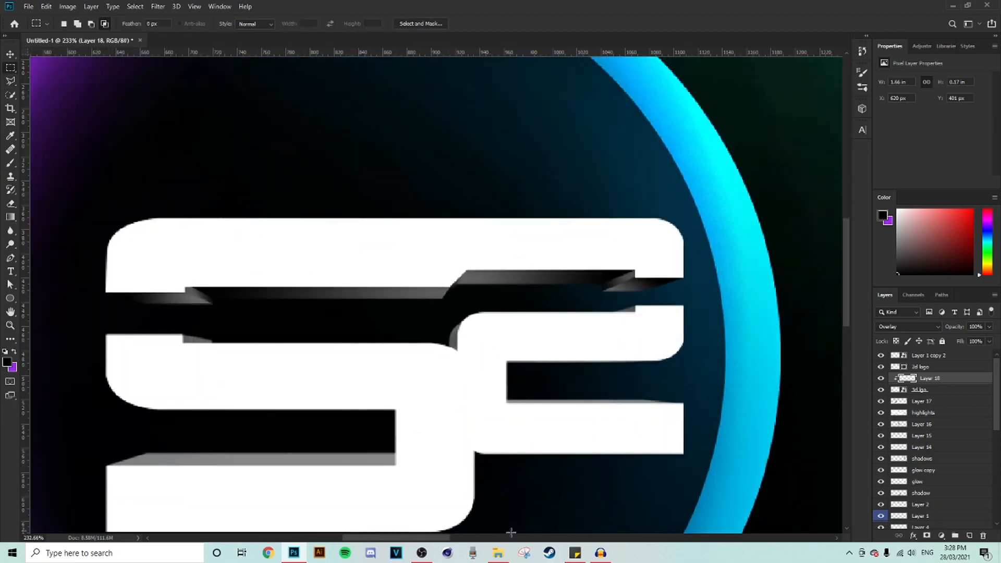
{"action": "left_click_drag", "start_coordinate": [454, 537], "coordinate": [417, 537]}
{"action": "left_click", "coordinate": [10, 81]}
{"action": "scroll", "coordinate": [408, 344], "scroll_direction": "up", "scroll_amount": 5}
{"action": "left_click", "coordinate": [348, 312]}
{"action": "left_click", "coordinate": [553, 358]}
{"action": "left_click", "coordinate": [524, 401]}
{"action": "double_click", "coordinate": [361, 373]}
Shade the left notch's small face with a short black-to-transparent gradient and clear the selection
{"action": "left_click", "coordinate": [10, 217]}
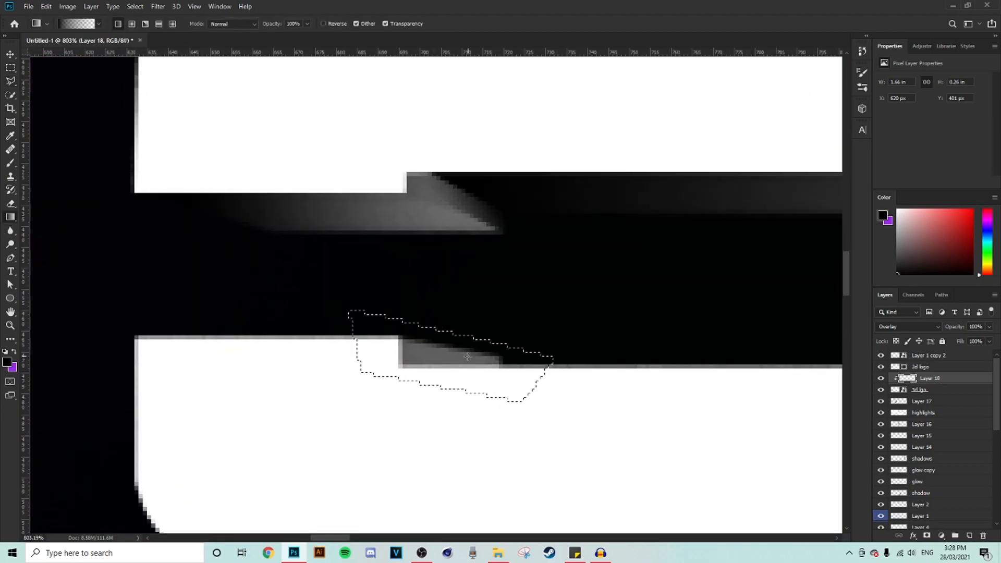
{"action": "left_click_drag", "start_coordinate": [465, 352], "coordinate": [432, 396]}
{"action": "left_click", "coordinate": [9, 67]}
{"action": "left_click", "coordinate": [79, 94]}
Select the curved side face where the two middle letter shapes meet and shade it upward with the black-to-transparent gradient
{"action": "left_click", "coordinate": [10, 80]}
{"action": "left_click_drag", "start_coordinate": [338, 537], "coordinate": [379, 537]}
{"action": "left_click", "coordinate": [565, 292]}
{"action": "left_click", "coordinate": [543, 272]}
{"action": "left_click", "coordinate": [460, 290]}
{"action": "left_click", "coordinate": [404, 376]}
{"action": "double_click", "coordinate": [483, 433]}
{"action": "left_click", "coordinate": [10, 217]}
{"action": "left_click_drag", "start_coordinate": [498, 398], "coordinate": [459, 297]}
Select the small face in the right notch with a rectangular selection, shade it with the black-to-transparent gradient, and deselect
{"action": "left_click", "coordinate": [10, 67]}
{"action": "left_click_drag", "start_coordinate": [380, 537], "coordinate": [410, 537]}
{"action": "scroll", "coordinate": [501, 396], "scroll_direction": "up", "scroll_amount": 2}
{"action": "mouse_move", "coordinate": [549, 344]}
{"action": "left_mouse_down"}
{"action": "mouse_move", "coordinate": [532, 297]}
{"action": "mouse_move", "coordinate": [412, 271]}
{"action": "left_mouse_up"}
{"action": "left_click", "coordinate": [10, 217]}
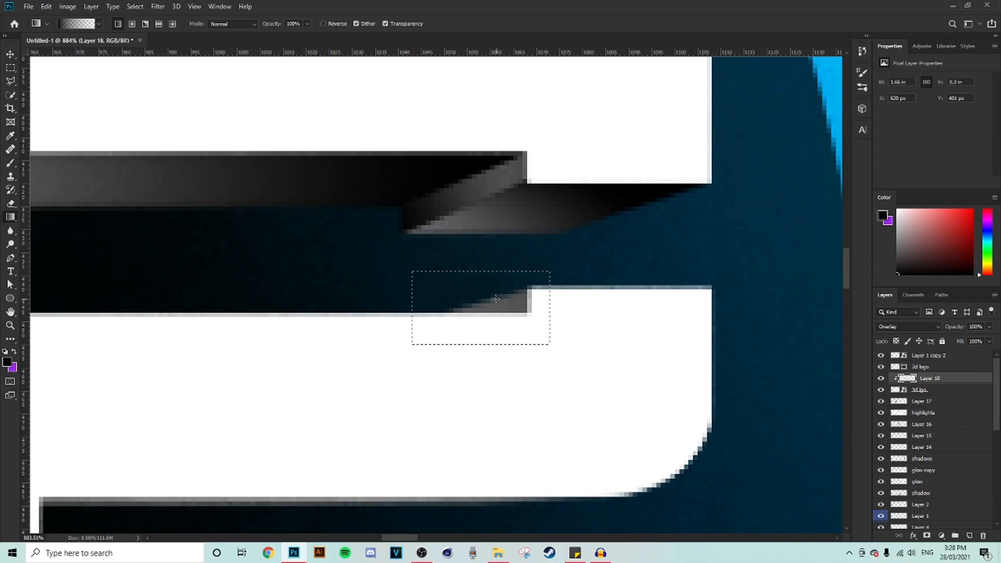
{"action": "mouse_move", "coordinate": [490, 328]}
{"action": "left_mouse_down"}
{"action": "mouse_move", "coordinate": [484, 288]}
{"action": "mouse_move", "coordinate": [471, 280]}
{"action": "left_mouse_up"}
{"action": "key", "text": "ctrl+z"}
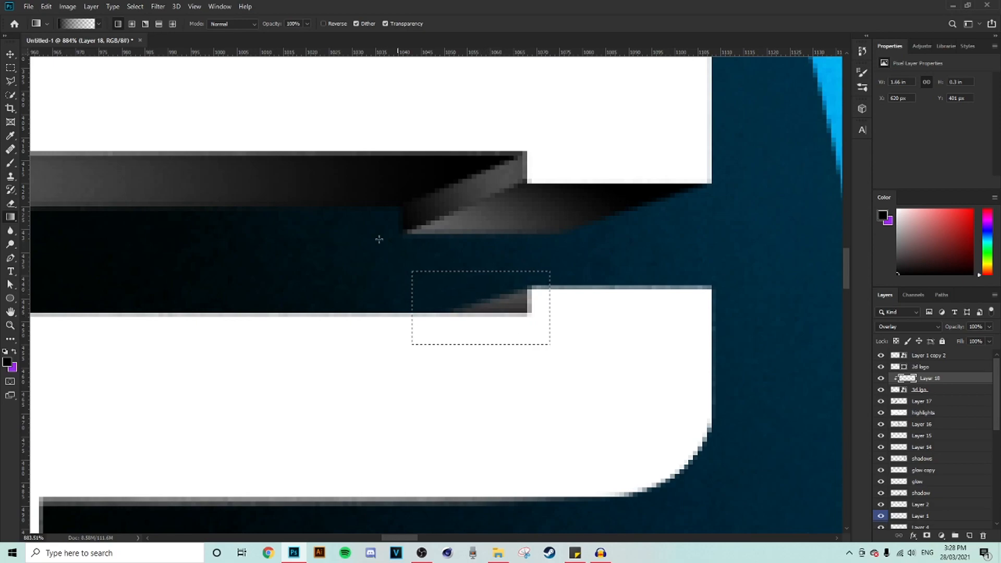
{"action": "left_click", "coordinate": [10, 67]}
{"action": "left_click", "coordinate": [47, 82]}
Select the long top face of the lower-left bar, shade it from right to left with the black-to-transparent gradient, and deselect
{"action": "left_click", "coordinate": [12, 81]}
{"action": "scroll", "coordinate": [399, 354], "scroll_direction": "down", "scroll_amount": 5}
{"action": "scroll", "coordinate": [209, 416], "scroll_direction": "up", "scroll_amount": 3}
{"action": "left_click", "coordinate": [218, 426]}
{"action": "left_click", "coordinate": [275, 361]}
{"action": "left_click", "coordinate": [553, 366]}
{"action": "left_click", "coordinate": [586, 379]}
{"action": "double_click", "coordinate": [557, 422]}
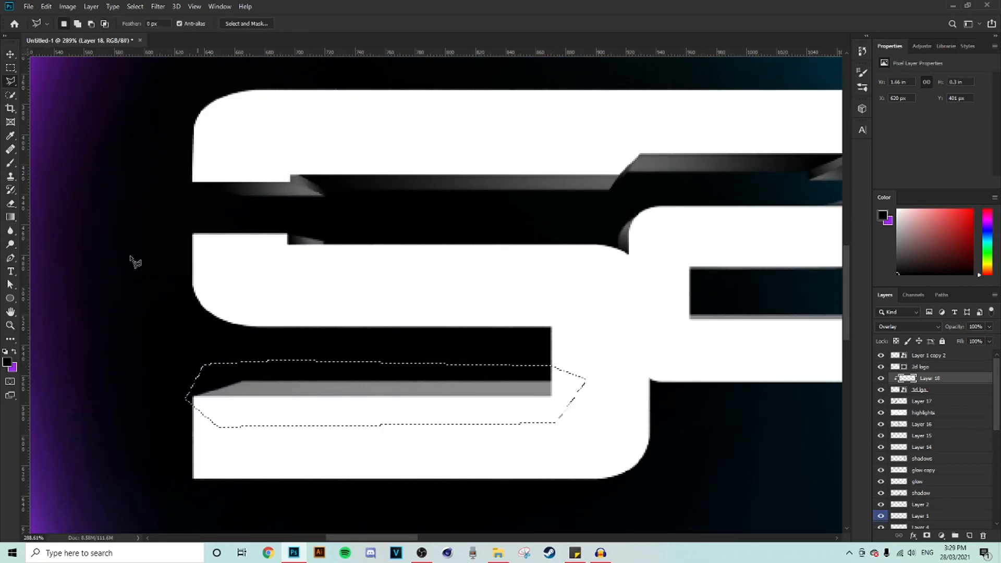
{"action": "left_click", "coordinate": [10, 217]}
{"action": "left_click_drag", "start_coordinate": [558, 387], "coordinate": [232, 385]}
{"action": "key", "text": "ctrl+d"}
Select the thin top face of the lower-right bar, shade it from right to left with the black-to-transparent gradient, and deselect
{"action": "left_click", "coordinate": [9, 81]}
{"action": "scroll", "coordinate": [521, 292], "scroll_direction": "down", "scroll_amount": 4}
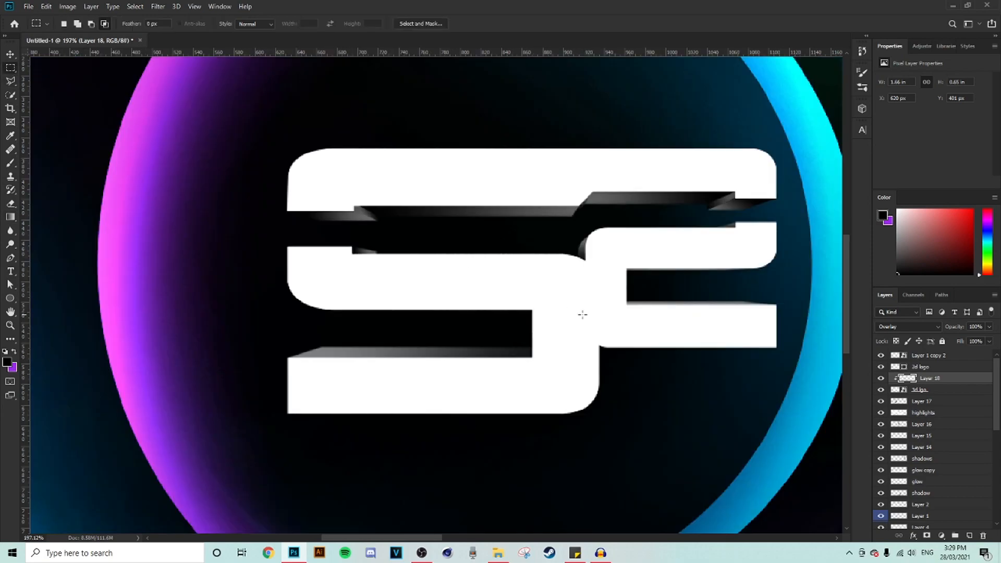
{"action": "scroll", "coordinate": [608, 268], "scroll_direction": "up", "scroll_amount": 5}
{"action": "left_click", "coordinate": [459, 341]}
{"action": "left_click", "coordinate": [778, 310]}
{"action": "double_click", "coordinate": [510, 358]}
{"action": "left_click", "coordinate": [11, 217]}
{"action": "left_click_drag", "start_coordinate": [707, 328], "coordinate": [466, 326]}
{"action": "left_click", "coordinate": [9, 67]}
{"action": "key", "text": "ctrl+d"}
Reduce the opacity of the Layer 18 shading layer to 84%
{"action": "scroll", "coordinate": [443, 296], "scroll_direction": "down", "scroll_amount": 8}
{"action": "scroll", "coordinate": [440, 297], "scroll_direction": "up", "scroll_amount": 5}
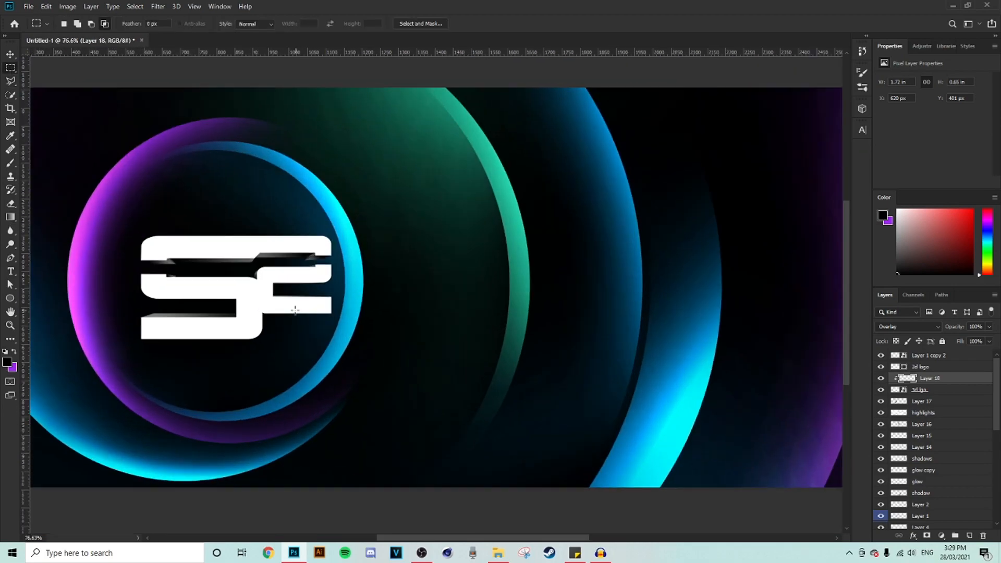
{"action": "left_click_drag", "start_coordinate": [474, 539], "coordinate": [421, 539]}
{"action": "scroll", "coordinate": [488, 232], "scroll_direction": "up", "scroll_amount": 3}
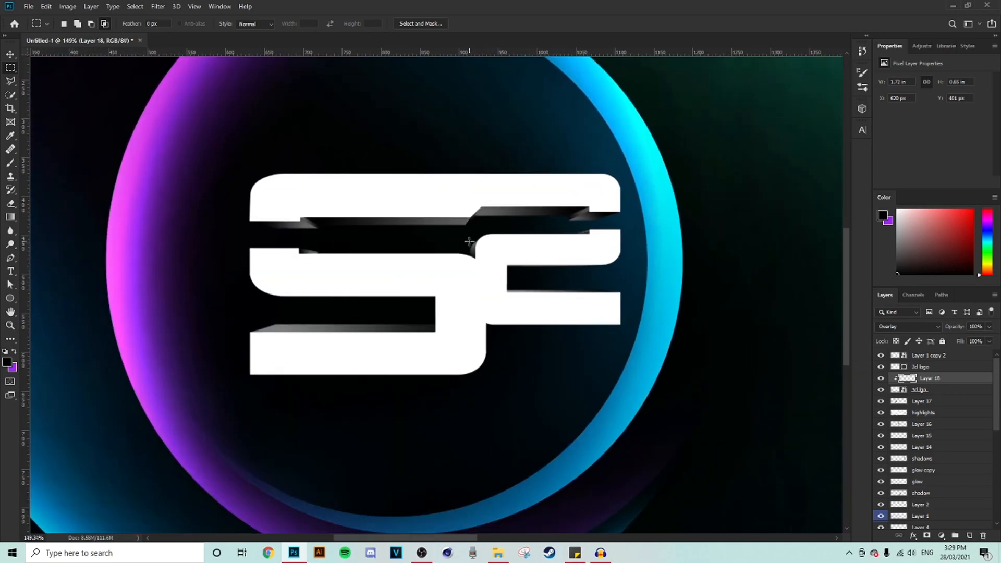
{"action": "left_click", "coordinate": [920, 390]}
{"action": "scroll", "coordinate": [495, 249], "scroll_direction": "up", "scroll_amount": 1}
{"action": "scroll", "coordinate": [459, 234], "scroll_direction": "down", "scroll_amount": 1}
{"action": "scroll", "coordinate": [412, 222], "scroll_direction": "up", "scroll_amount": 2}
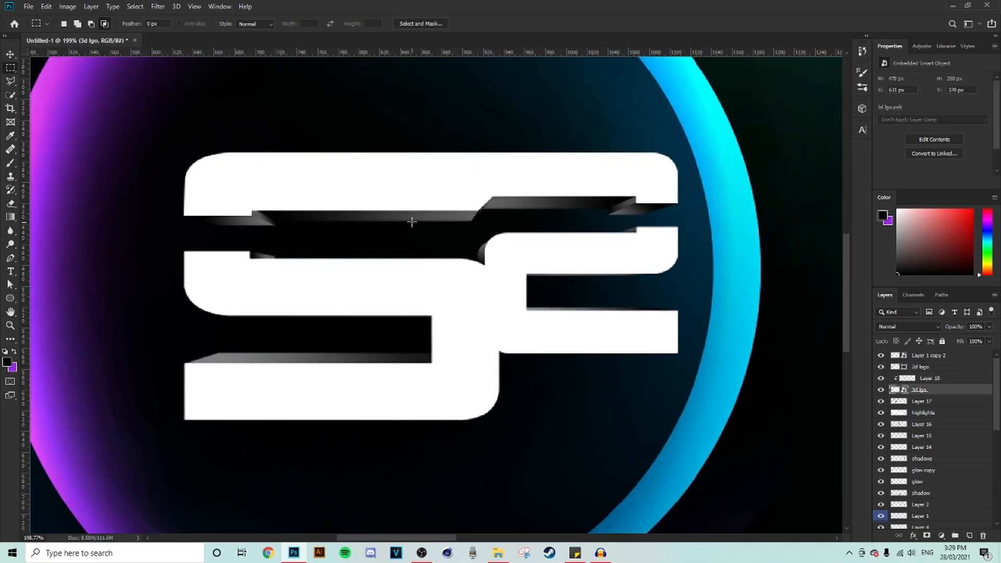
{"action": "left_click", "coordinate": [926, 382]}
{"action": "left_click_drag", "start_coordinate": [989, 326], "coordinate": [983, 341]}
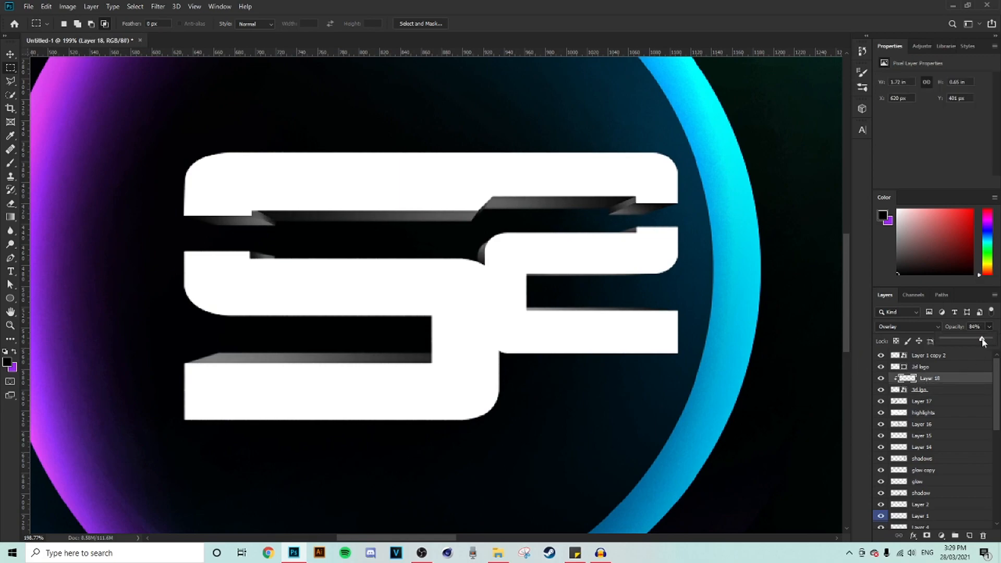
Toggle the visibility of Layer 18 to compare the logo with and without the shading
{"action": "left_click", "coordinate": [881, 380]}
{"action": "left_click", "coordinate": [881, 379]}
{"action": "left_click", "coordinate": [881, 379]}
{"action": "left_click", "coordinate": [881, 379]}
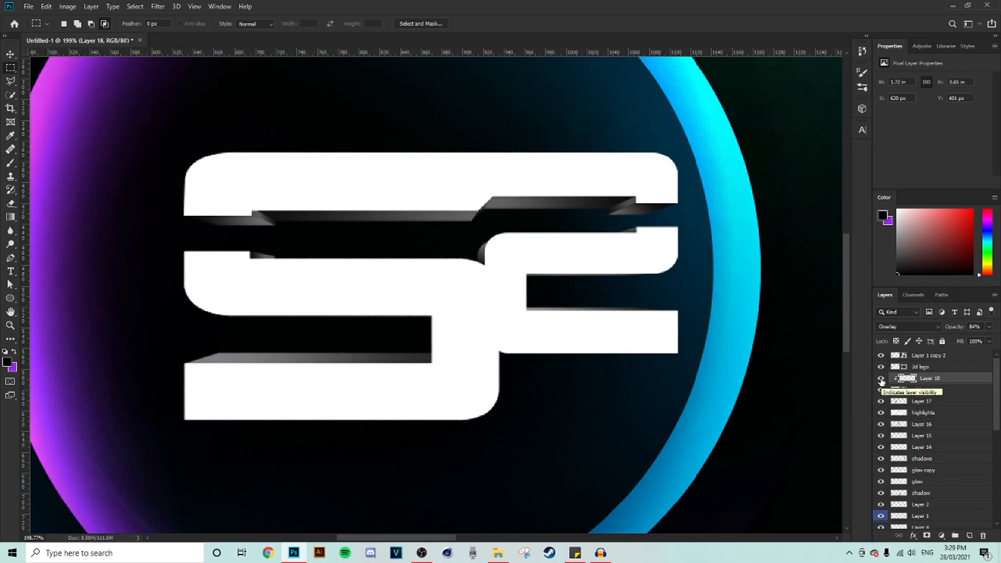
Add an Overlay Inner Glow to the 3d lgo layer with 100% opacity, 14% choke and a size of a few pixels
{"action": "left_click", "coordinate": [916, 392]}
{"action": "left_click", "coordinate": [914, 536]}
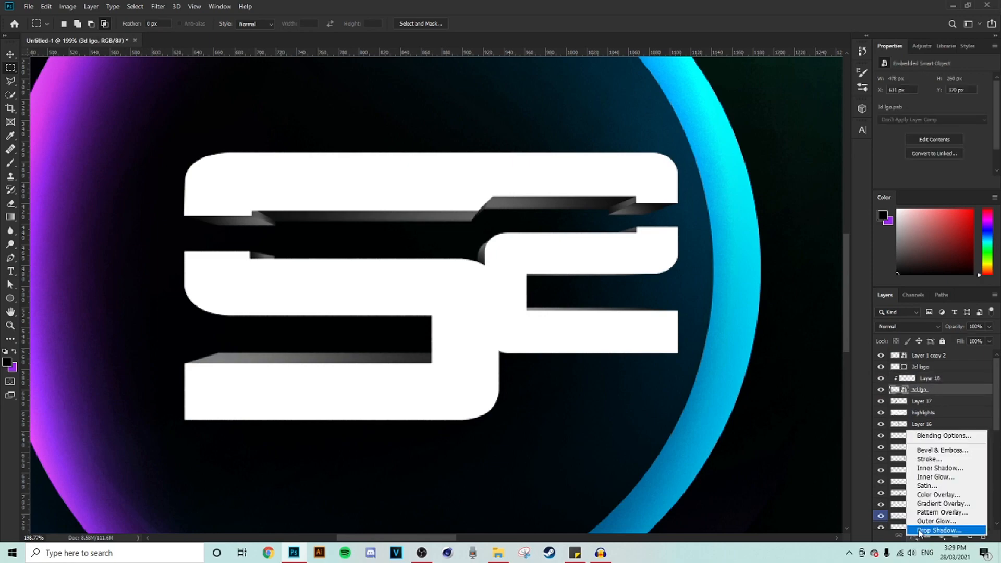
{"action": "left_click", "coordinate": [939, 477]}
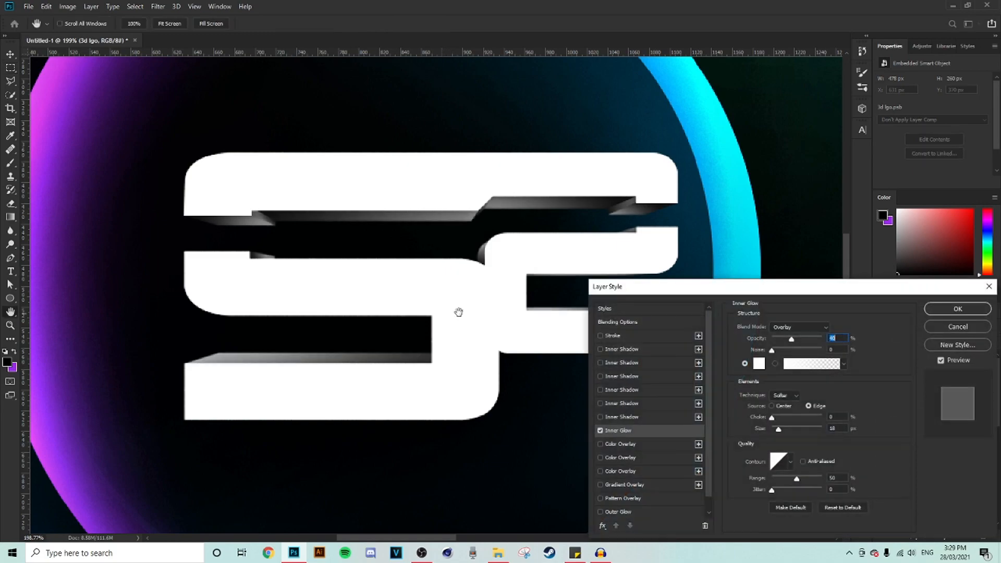
{"action": "left_click_drag", "start_coordinate": [792, 338], "coordinate": [824, 339]}
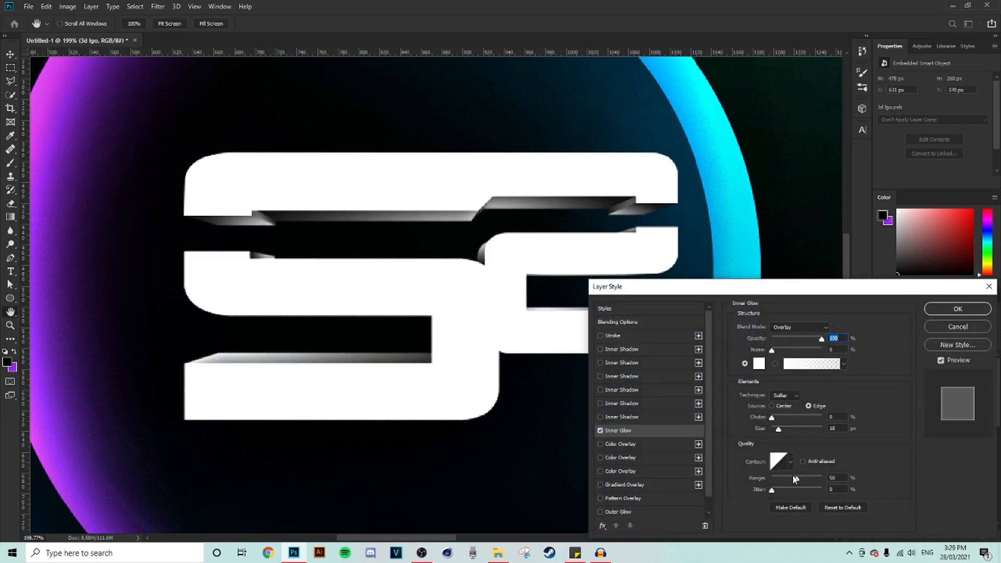
{"action": "left_click_drag", "start_coordinate": [780, 427], "coordinate": [775, 431]}
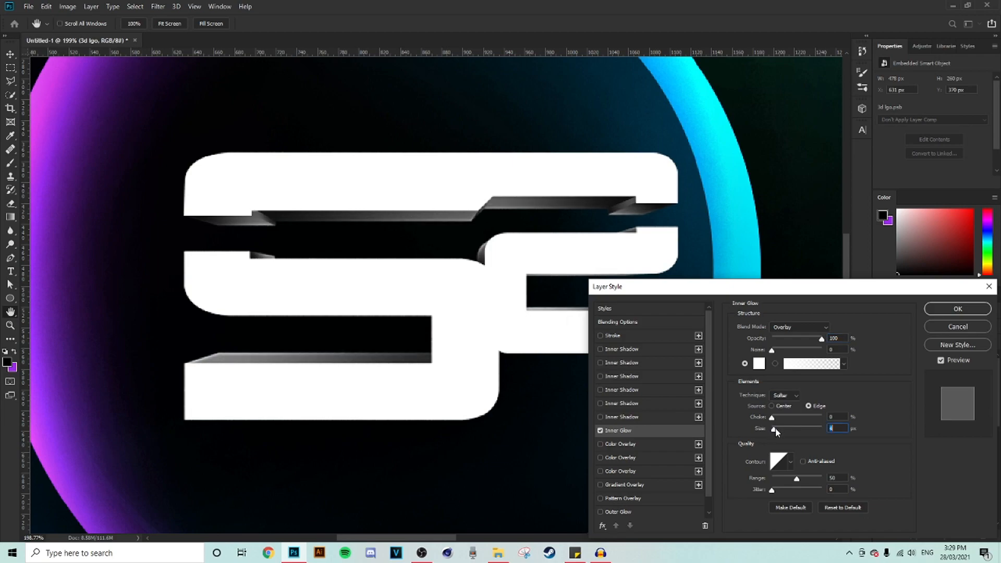
{"action": "left_click_drag", "start_coordinate": [776, 420], "coordinate": [775, 432]}
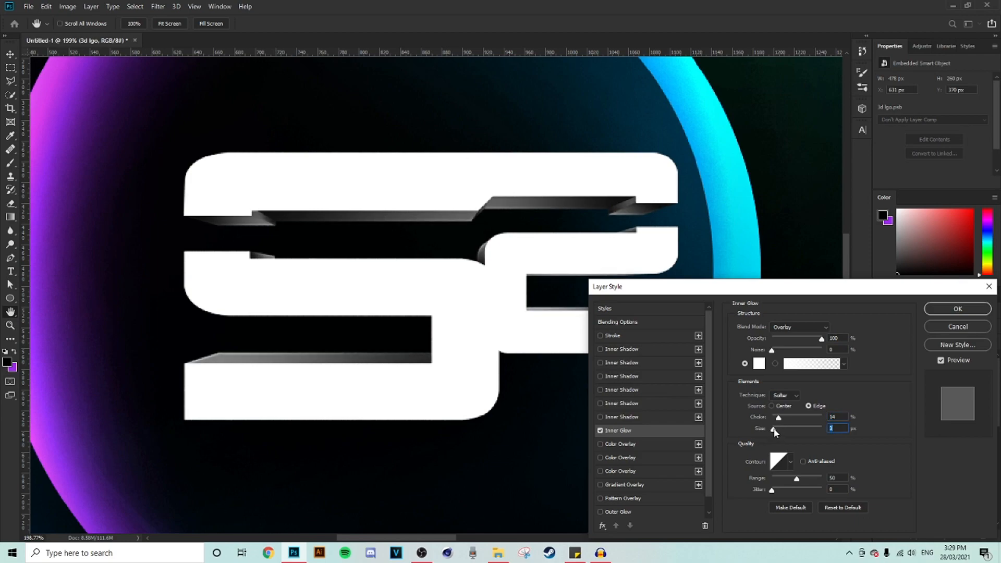
{"action": "left_click_drag", "start_coordinate": [774, 430], "coordinate": [774, 428]}
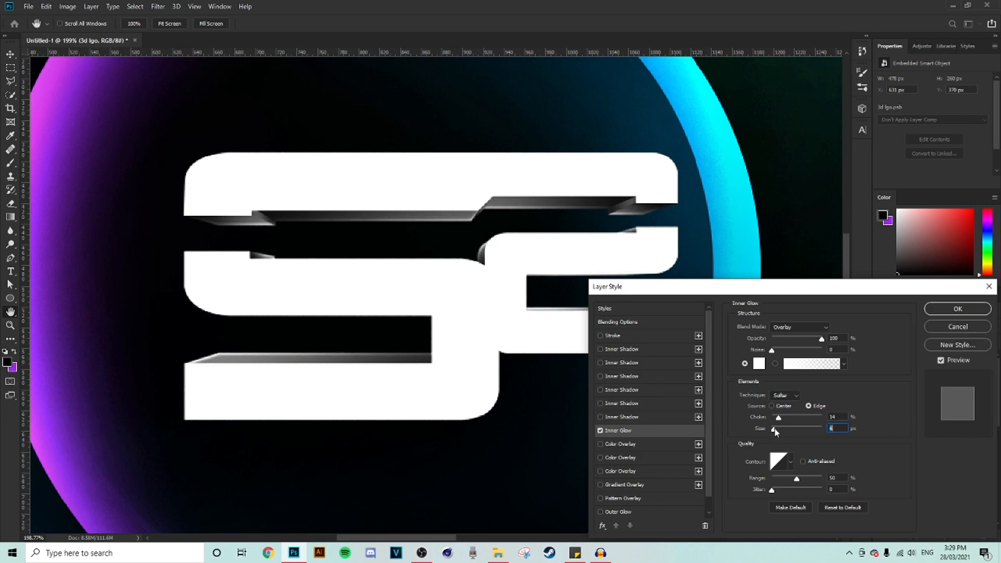
{"action": "left_click", "coordinate": [952, 311]}
Add a Gradient Overlay effect to the 2d logo layer
{"action": "scroll", "coordinate": [603, 296], "scroll_direction": "down", "scroll_amount": 10}
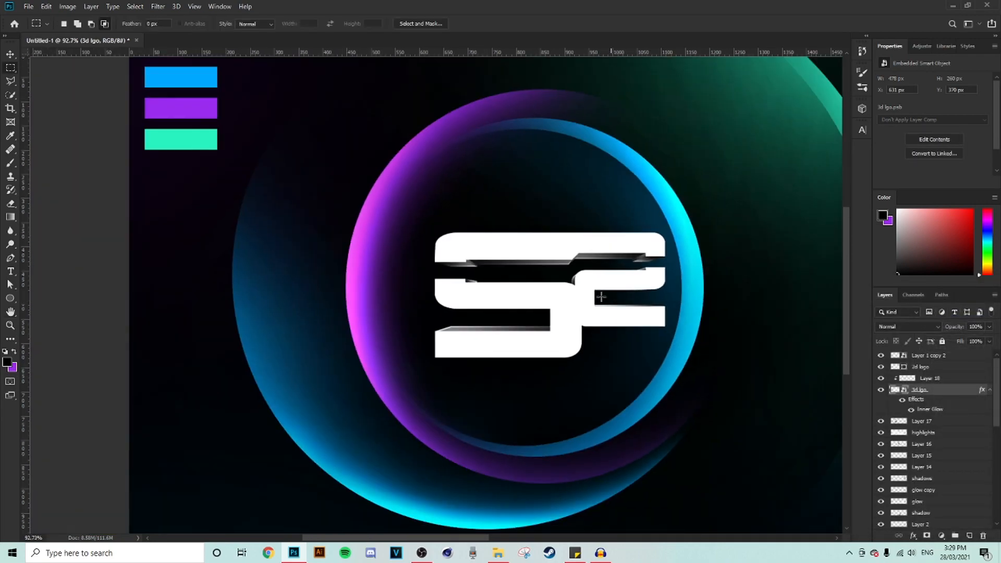
{"action": "scroll", "coordinate": [559, 289], "scroll_direction": "down", "scroll_amount": 2}
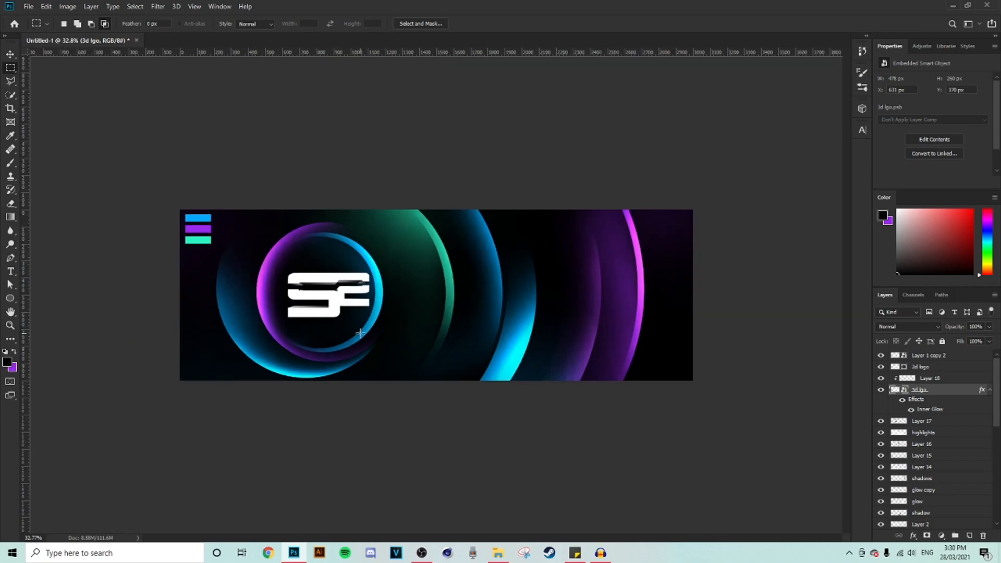
{"action": "scroll", "coordinate": [353, 335], "scroll_direction": "up", "scroll_amount": 2}
{"action": "left_click", "coordinate": [924, 368]}
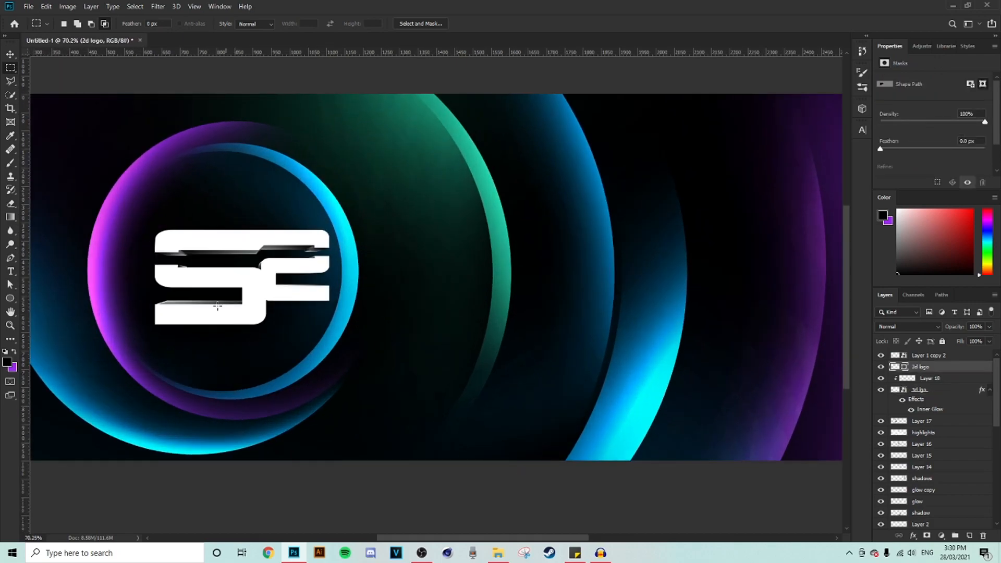
{"action": "scroll", "coordinate": [470, 495], "scroll_direction": "up", "scroll_amount": 1}
{"action": "left_click_drag", "start_coordinate": [452, 538], "coordinate": [419, 538]}
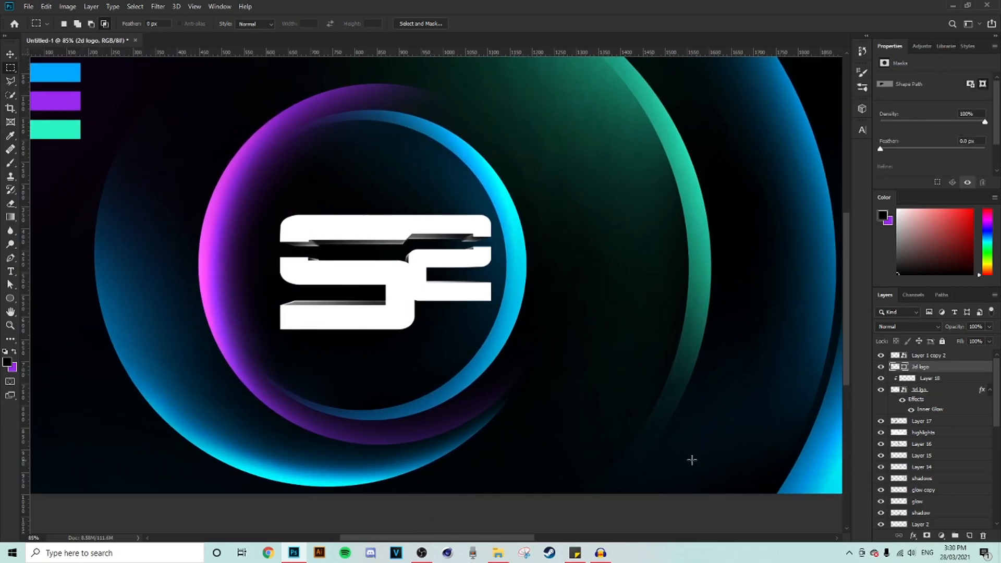
{"action": "left_click", "coordinate": [915, 536]}
{"action": "left_click", "coordinate": [930, 502]}
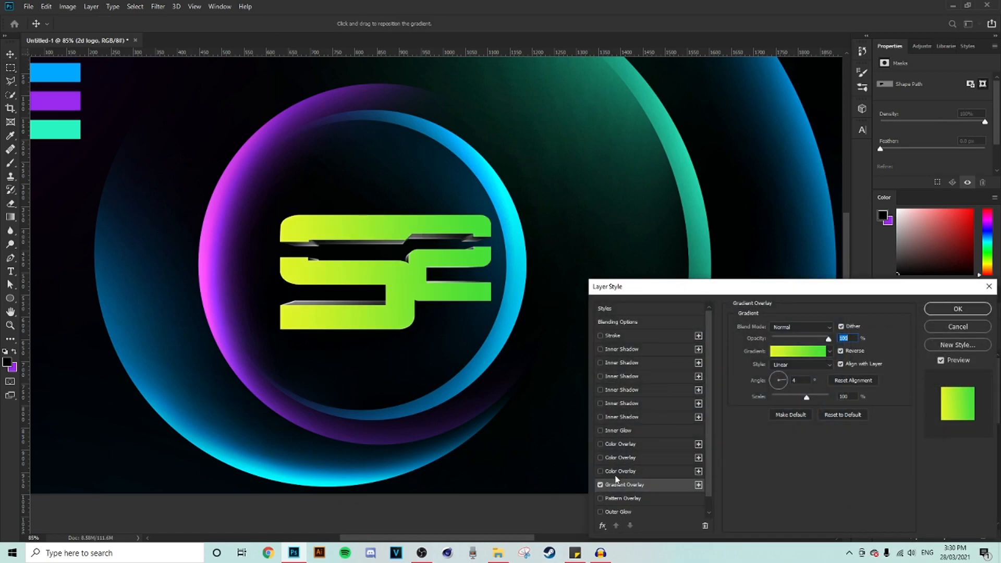
Give the overlay the black-to-white preset with its black stop changed to #a6a6a6, and set the gradient angle to 90°
{"action": "left_click", "coordinate": [800, 351]}
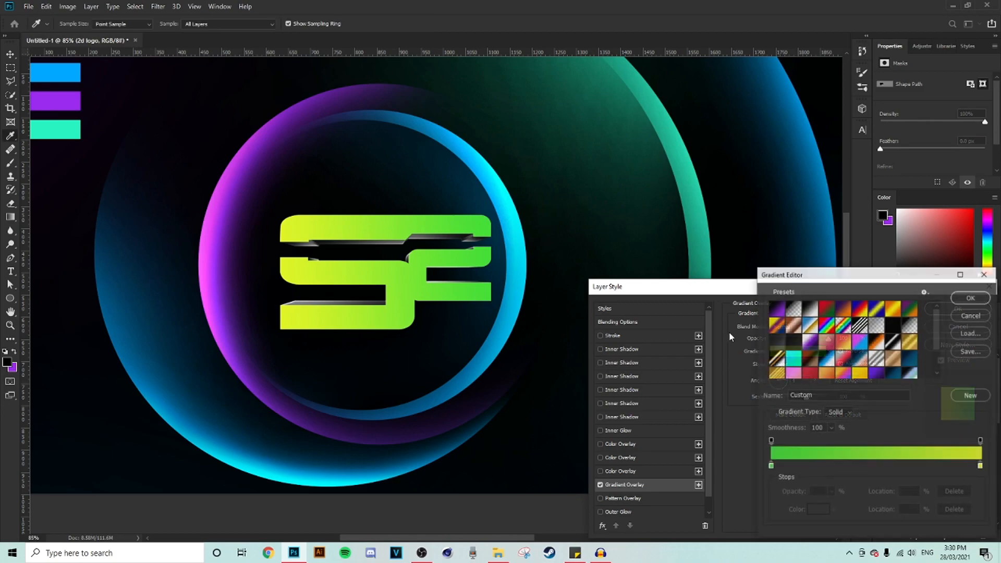
{"action": "left_click", "coordinate": [810, 309]}
{"action": "left_click", "coordinate": [770, 465]}
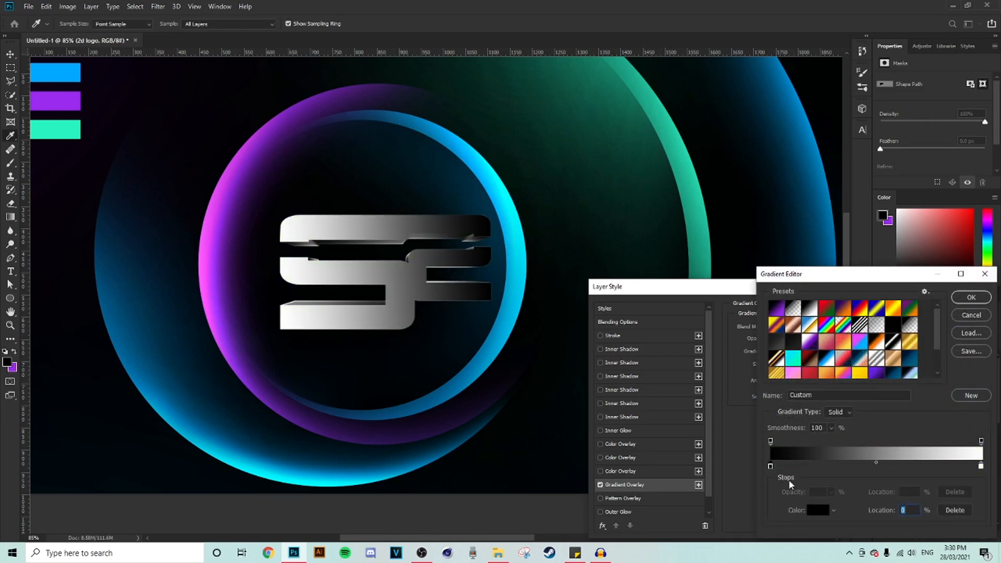
{"action": "left_click", "coordinate": [823, 515]}
{"action": "left_click_drag", "start_coordinate": [727, 402], "coordinate": [725, 407]}
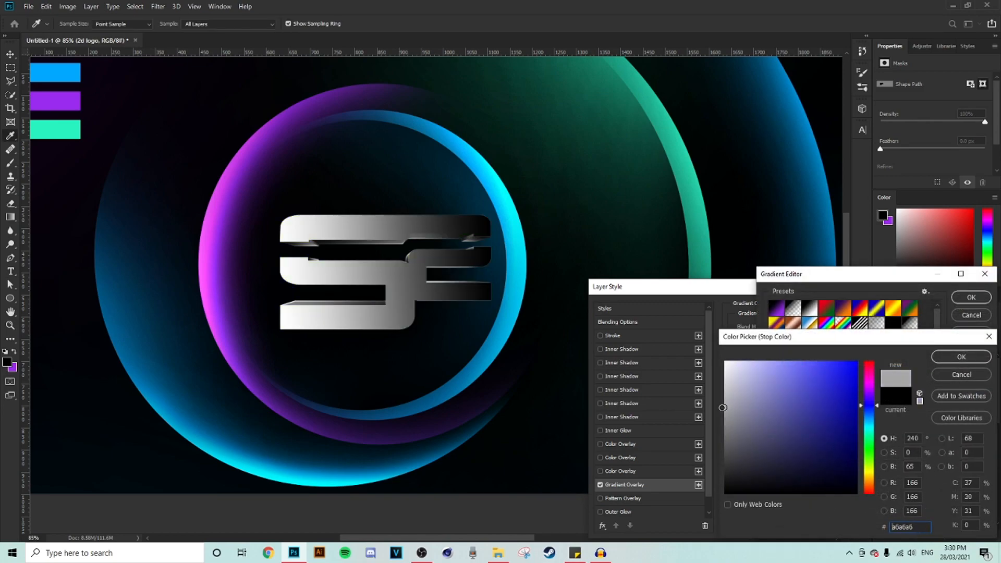
{"action": "left_click", "coordinate": [945, 358]}
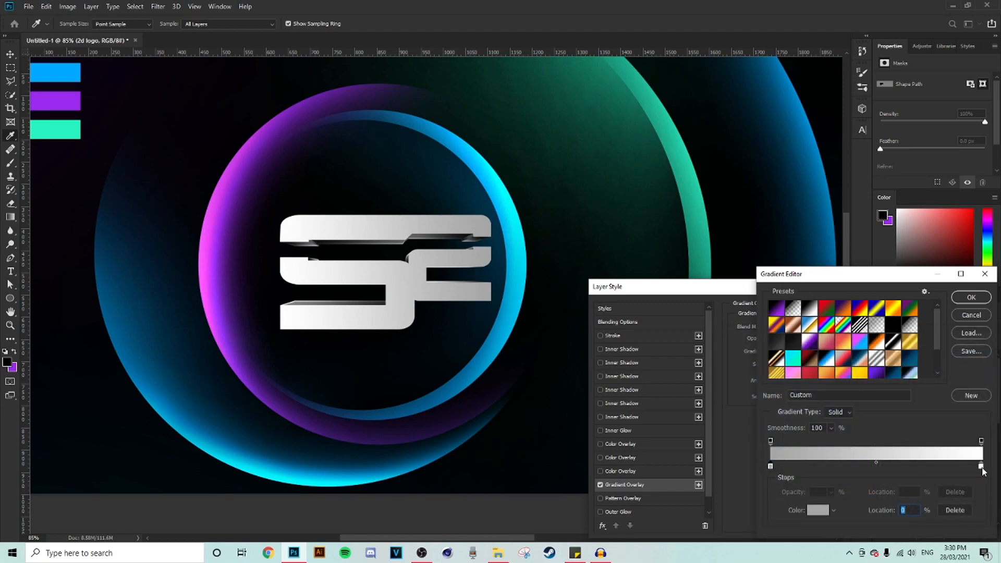
{"action": "left_click", "coordinate": [971, 297]}
{"action": "left_click", "coordinate": [781, 375]}
{"action": "left_click_drag", "start_coordinate": [781, 376], "coordinate": [778, 378]}
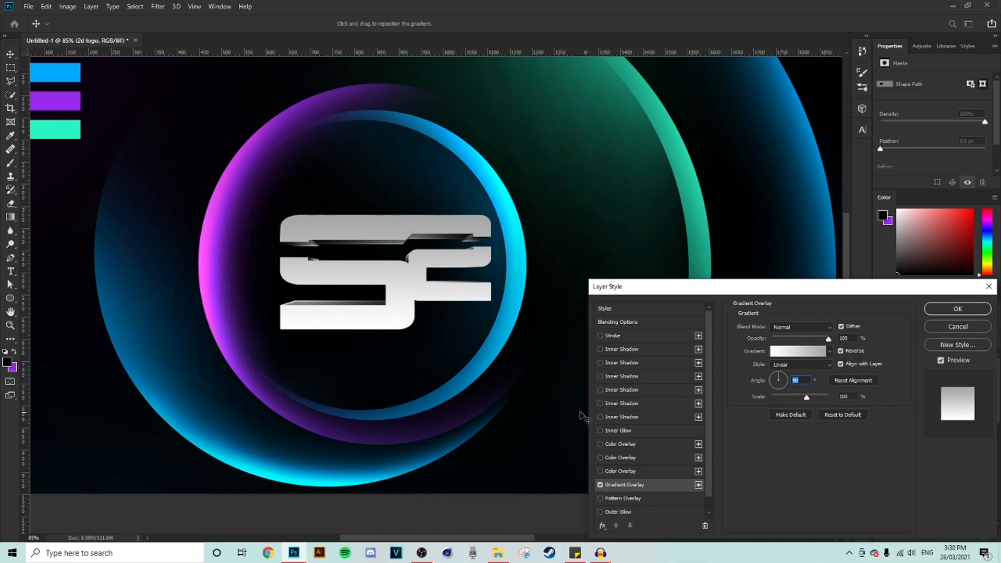
Enable a white Overlay Inner Shadow at 90° as an edge highlight on the 2d logo and apply the layer style
{"action": "left_click", "coordinate": [600, 348]}
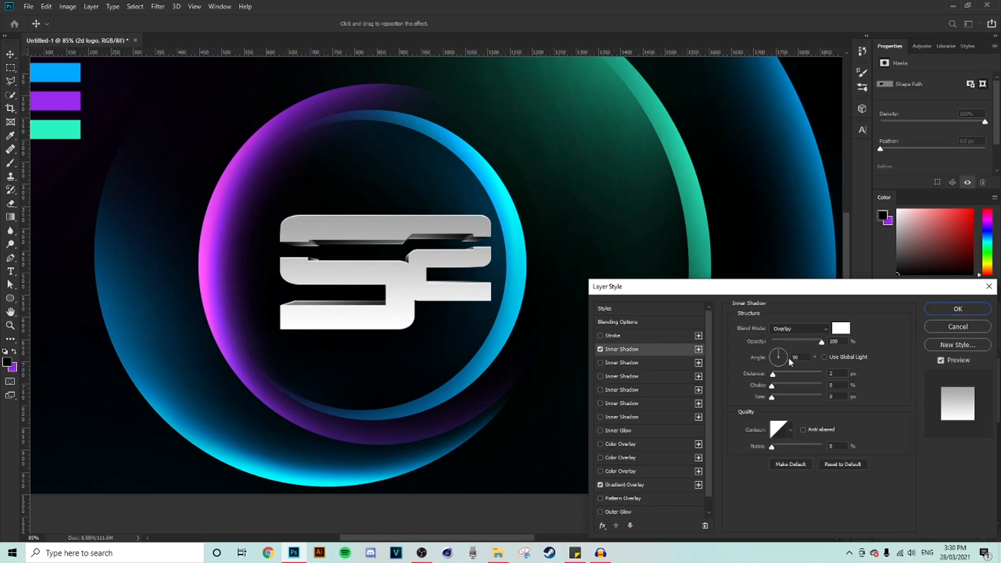
{"action": "mouse_move", "coordinate": [772, 397]}
{"action": "left_mouse_down"}
{"action": "mouse_move", "coordinate": [727, 386]}
{"action": "mouse_move", "coordinate": [774, 375]}
{"action": "left_mouse_up"}
{"action": "left_click", "coordinate": [958, 309]}
{"action": "scroll", "coordinate": [360, 227], "scroll_direction": "up", "scroll_amount": 5}
{"action": "scroll", "coordinate": [576, 188], "scroll_direction": "down", "scroll_amount": 8}
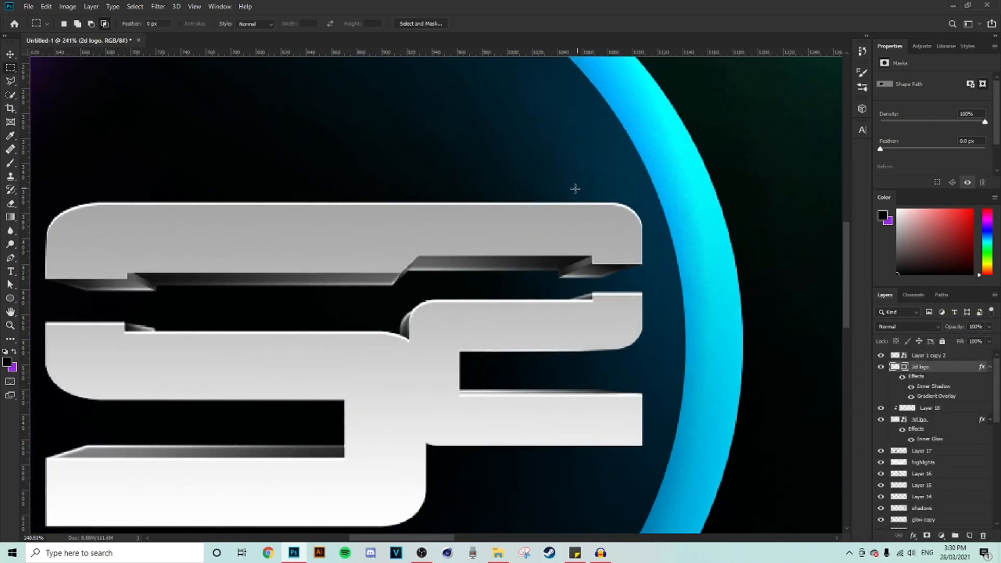
Add a black Multiply Satin effect to the 2d logo with 24% opacity, 38 px distance and 27 px size
{"action": "scroll", "coordinate": [368, 301], "scroll_direction": "up", "scroll_amount": 3}
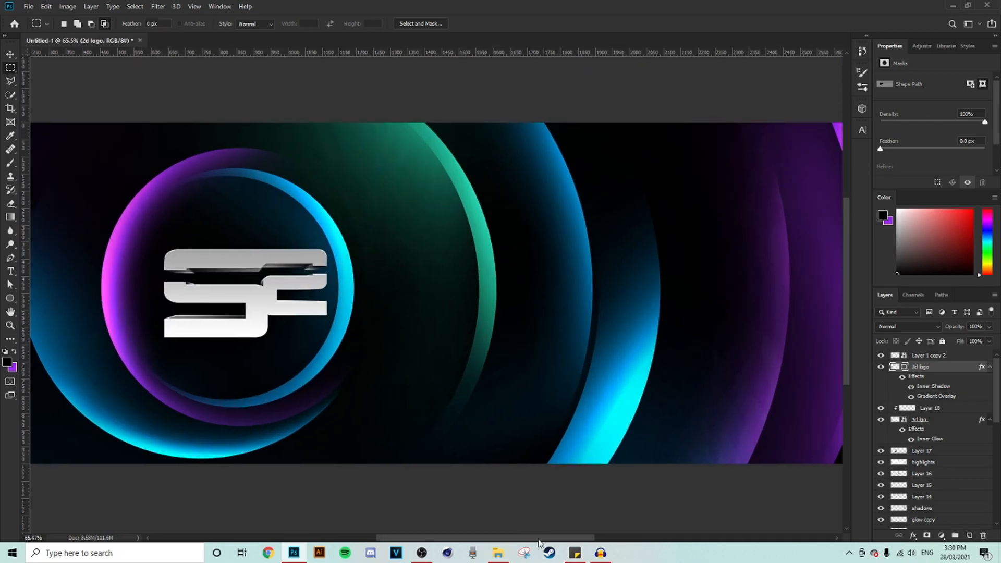
{"action": "scroll", "coordinate": [391, 339], "scroll_direction": "up", "scroll_amount": 3}
{"action": "left_click", "coordinate": [914, 534]}
{"action": "left_click", "coordinate": [934, 481]}
{"action": "mouse_move", "coordinate": [822, 386]}
{"action": "left_mouse_down"}
{"action": "mouse_move", "coordinate": [781, 386]}
{"action": "mouse_move", "coordinate": [809, 375]}
{"action": "mouse_move", "coordinate": [782, 344]}
{"action": "mouse_move", "coordinate": [801, 344]}
{"action": "left_mouse_up"}
{"action": "mouse_move", "coordinate": [782, 387]}
{"action": "left_mouse_down"}
{"action": "mouse_move", "coordinate": [794, 375]}
{"action": "mouse_move", "coordinate": [785, 344]}
{"action": "left_mouse_up"}
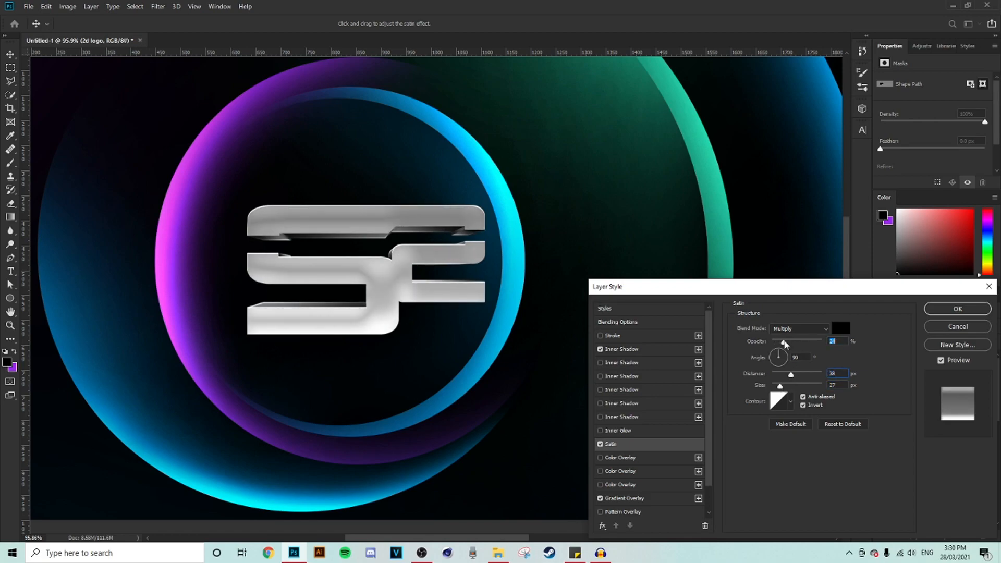
Change the 2d logo's Satin effect to Overlay with 54% opacity, 35 px distance and 16 px size, and apply the layer style
{"action": "left_click", "coordinate": [798, 329]}
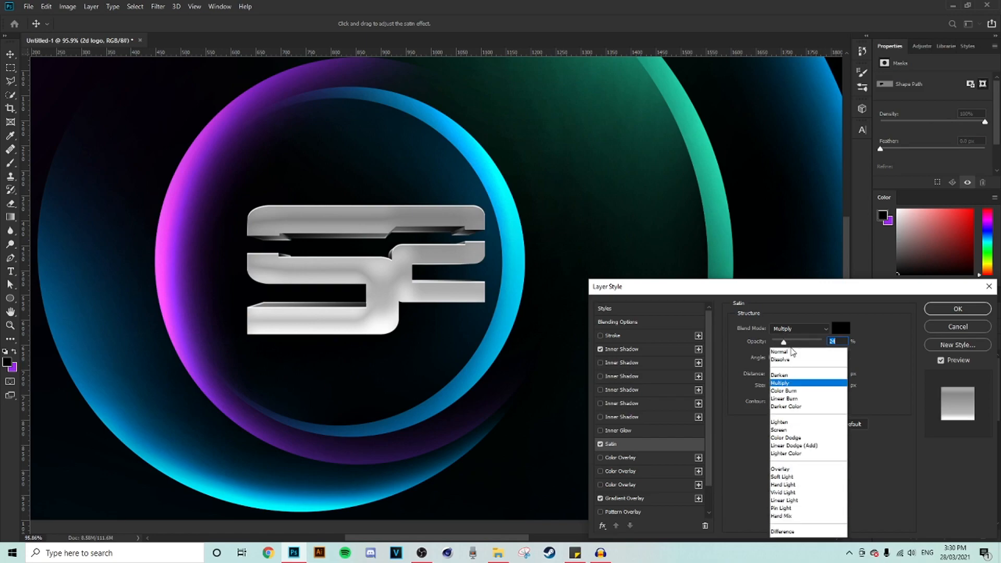
{"action": "left_click", "coordinate": [792, 409]}
{"action": "left_click_drag", "start_coordinate": [784, 343], "coordinate": [825, 349]}
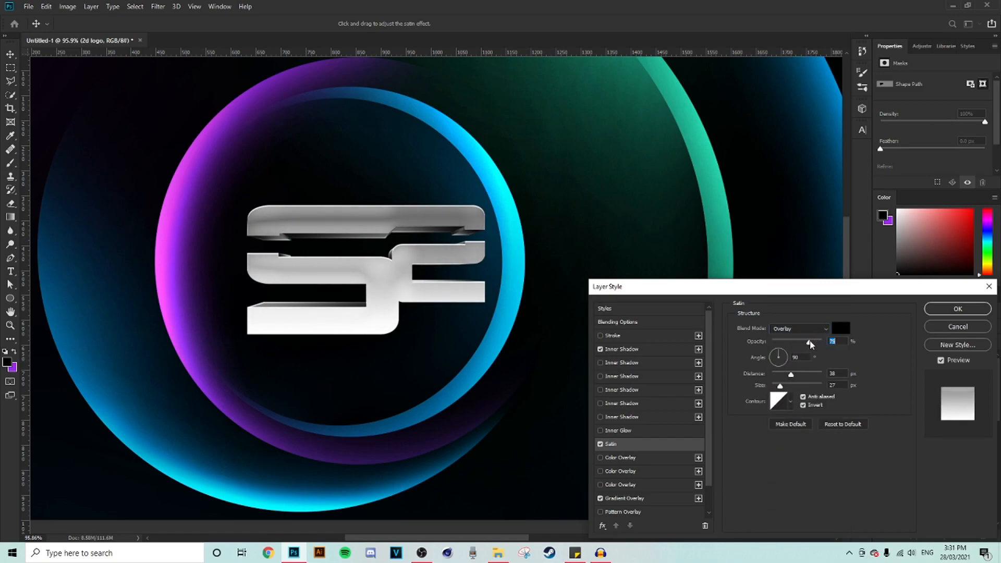
{"action": "left_click_drag", "start_coordinate": [816, 343], "coordinate": [809, 343]}
{"action": "left_click_drag", "start_coordinate": [791, 376], "coordinate": [779, 387]}
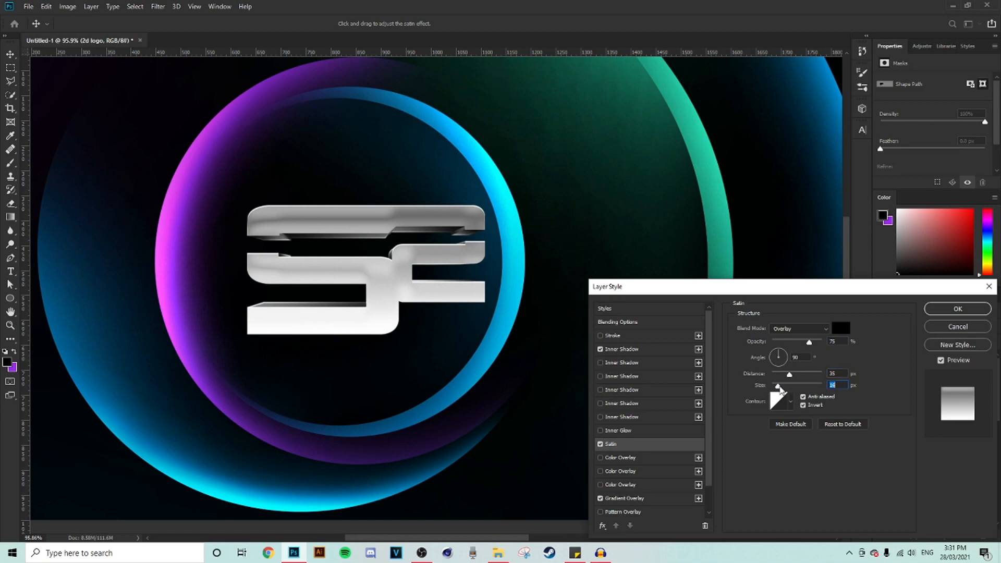
{"action": "left_click_drag", "start_coordinate": [809, 343], "coordinate": [799, 342]}
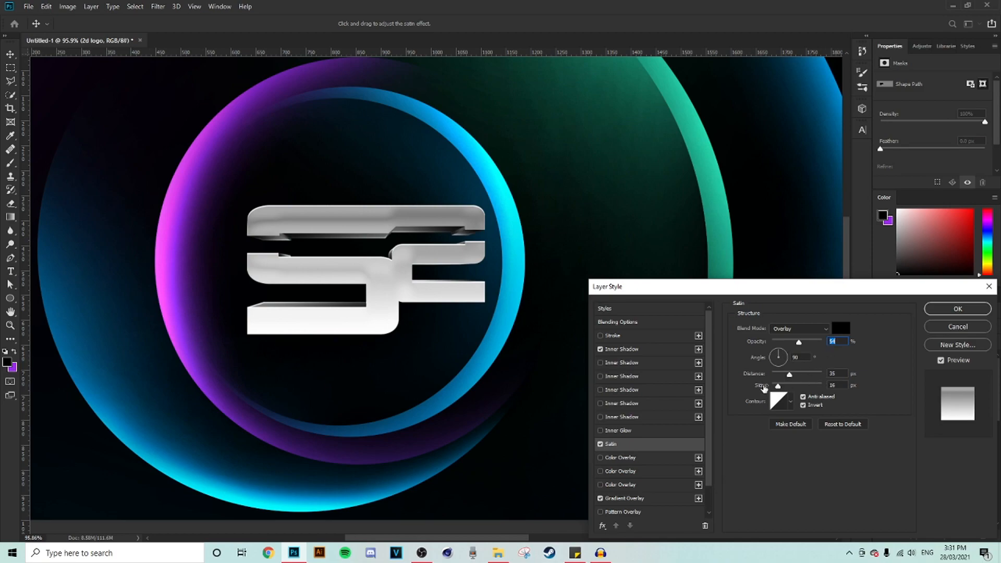
{"action": "left_click", "coordinate": [961, 311]}
Collapse the 2d logo layer's effects and group the 2d logo, Layer 18 and 3d logo layers together
{"action": "scroll", "coordinate": [580, 266], "scroll_direction": "down", "scroll_amount": 9}
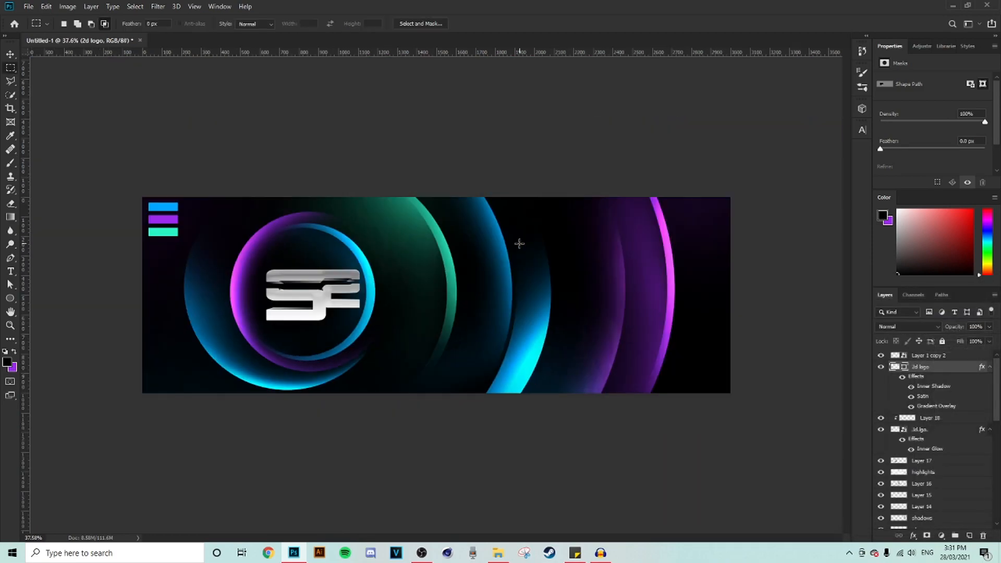
{"action": "scroll", "coordinate": [412, 279], "scroll_direction": "up", "scroll_amount": 3}
{"action": "scroll", "coordinate": [365, 287], "scroll_direction": "up", "scroll_amount": 1}
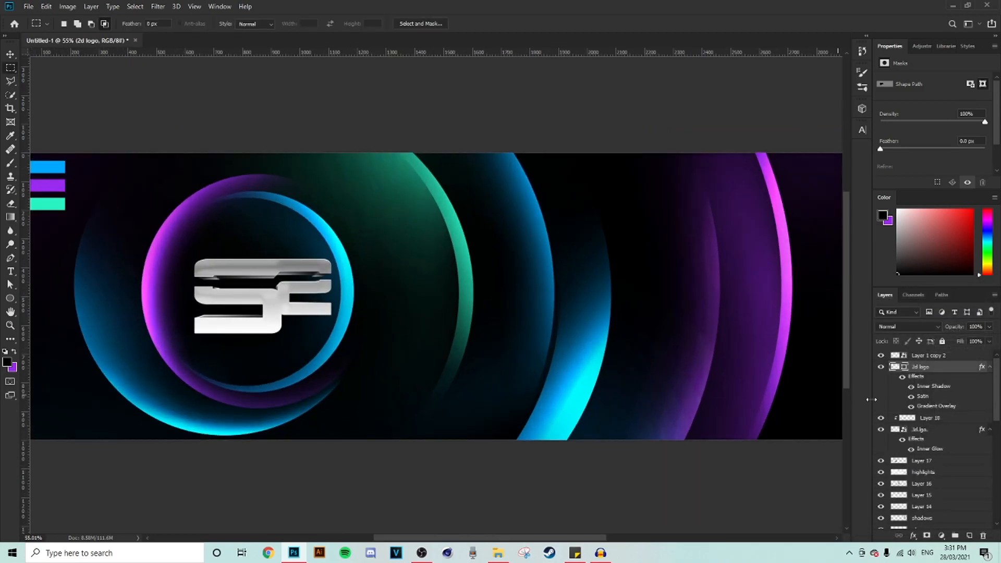
{"action": "left_click", "coordinate": [990, 367]}
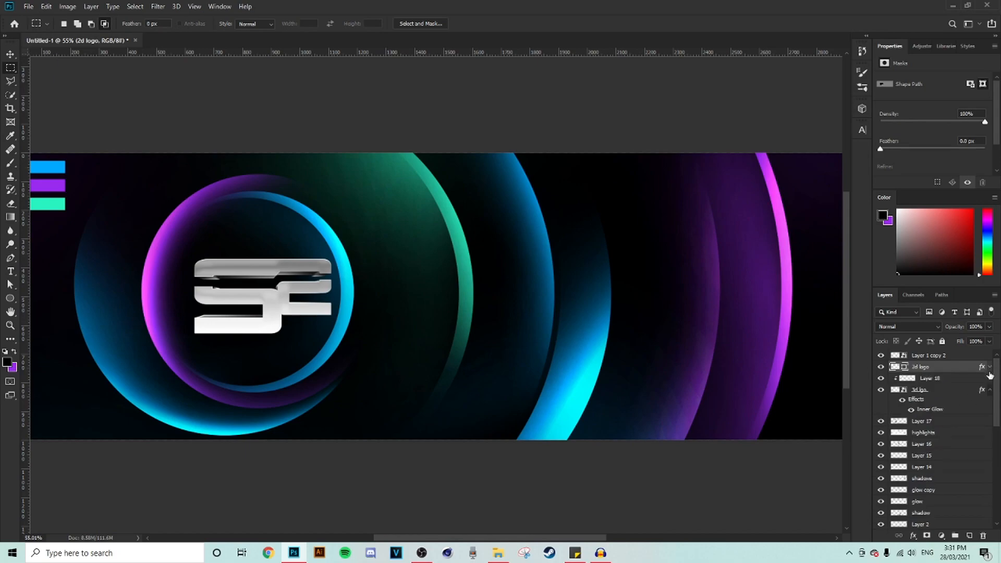
{"action": "left_click", "coordinate": [932, 392], "text": "shift"}
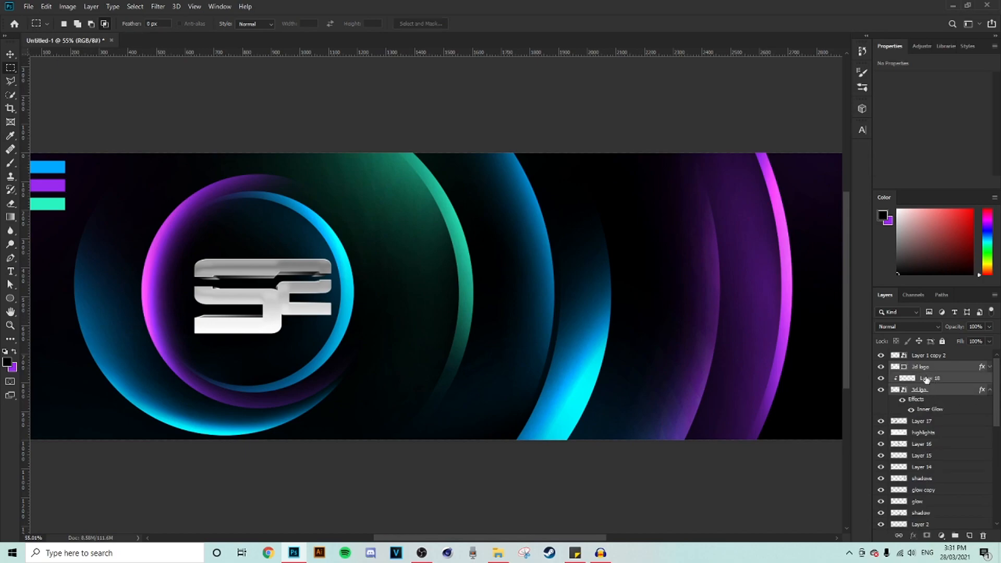
{"action": "left_click", "coordinate": [956, 536]}
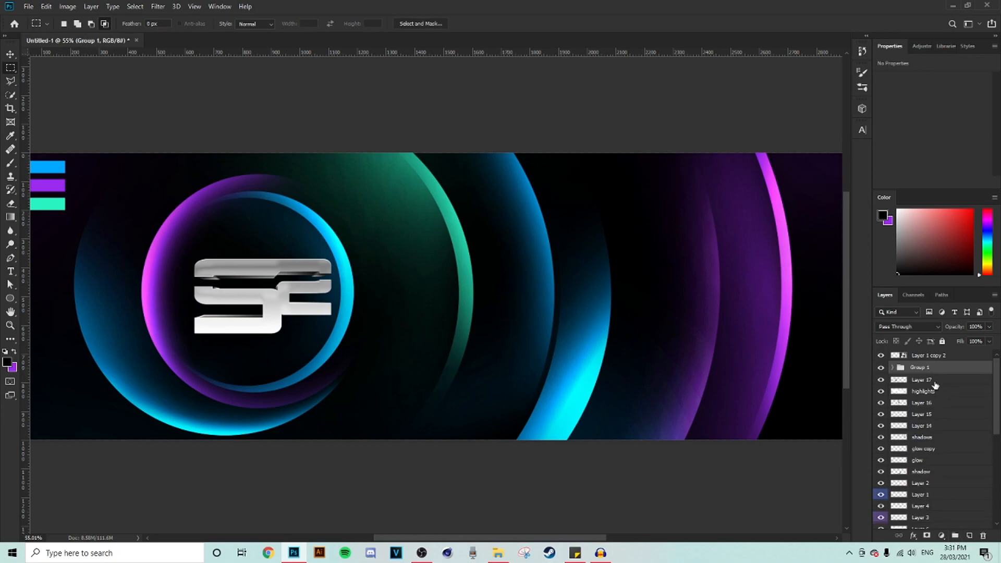
Add a Photo Filter adjustment above the logo group with its colour set to #00ccff
{"action": "left_click", "coordinate": [921, 46]}
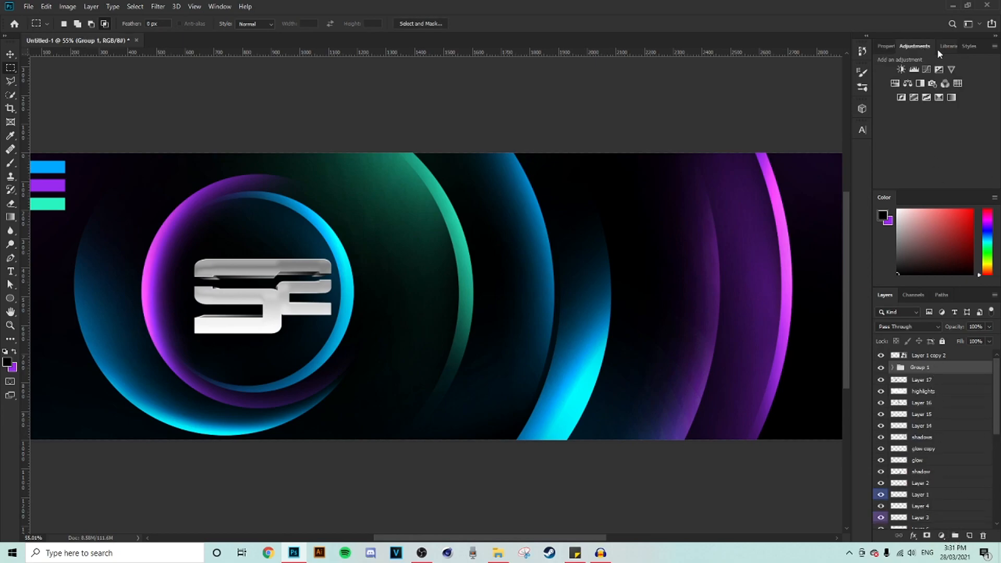
{"action": "left_click", "coordinate": [934, 86]}
{"action": "left_click", "coordinate": [917, 102]}
{"action": "left_click", "coordinate": [868, 423]}
{"action": "left_click", "coordinate": [857, 374]}
{"action": "left_click_drag", "start_coordinate": [857, 373], "coordinate": [937, 351]}
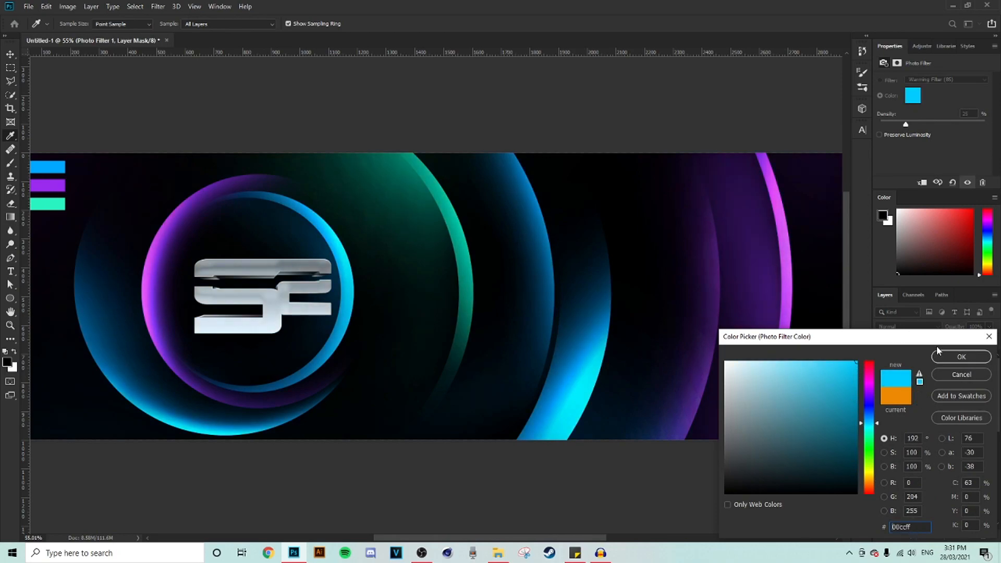
{"action": "left_click", "coordinate": [962, 360]}
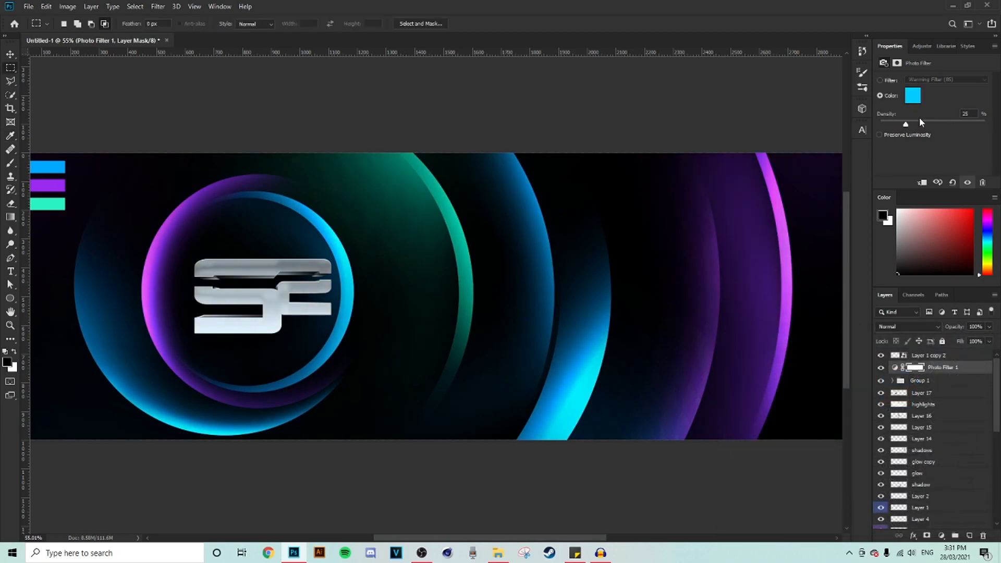
Clip the Photo Filter adjustment to the logo group and compare the logo with and without it
{"action": "left_click", "coordinate": [944, 369], "text": "alt"}
{"action": "left_click", "coordinate": [881, 368]}
{"action": "left_click", "coordinate": [881, 368]}
{"action": "left_click", "coordinate": [881, 368]}
{"action": "scroll", "coordinate": [313, 280], "scroll_direction": "up", "scroll_amount": 6}
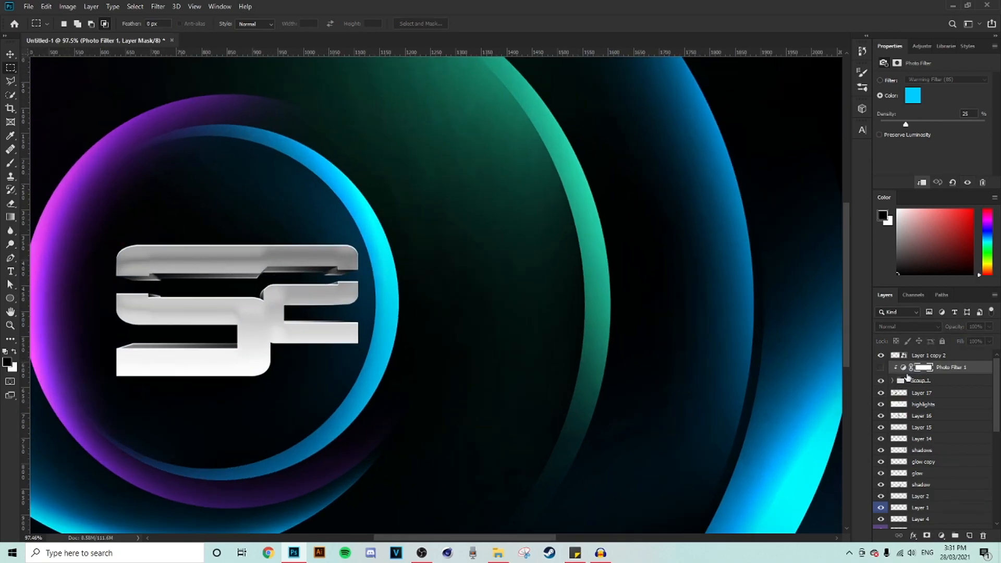
{"action": "left_click", "coordinate": [881, 368]}
{"action": "scroll", "coordinate": [519, 251], "scroll_direction": "down", "scroll_amount": 2}
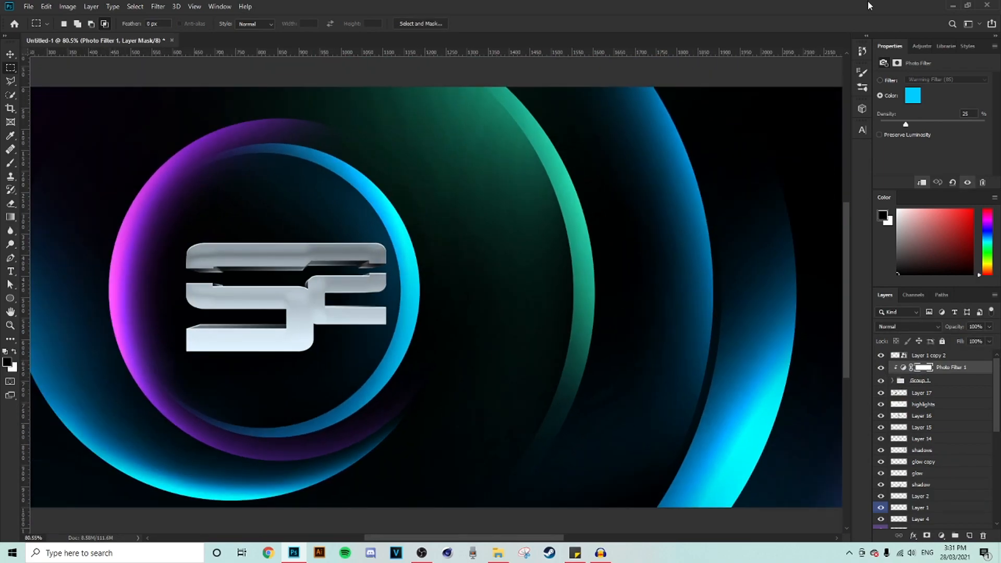
Add a Curves adjustment above the Photo Filter, with an anchored shadow point and slightly raised highlights
{"action": "left_click", "coordinate": [922, 47]}
{"action": "left_click", "coordinate": [915, 74]}
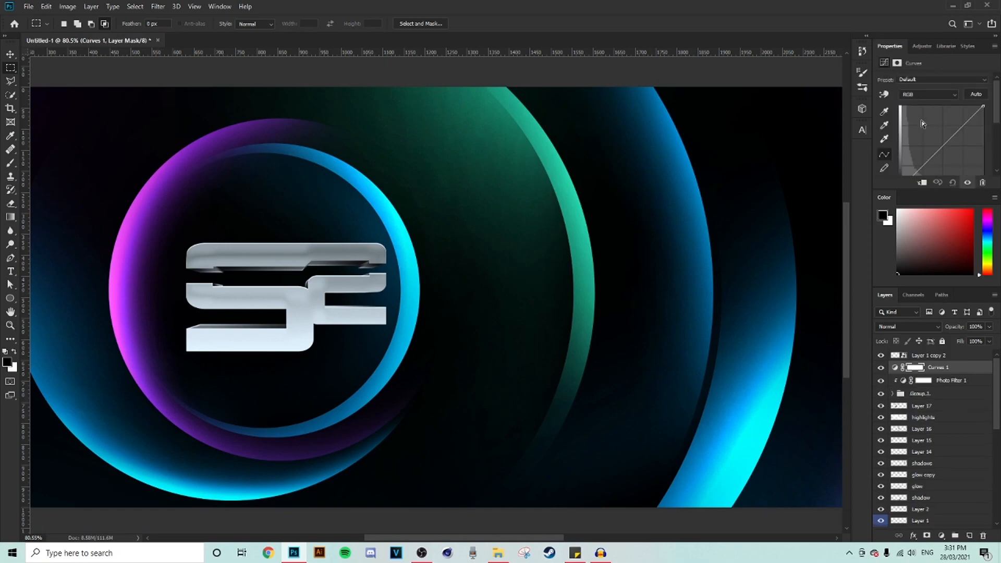
{"action": "scroll", "coordinate": [919, 116], "scroll_direction": "down", "scroll_amount": 2}
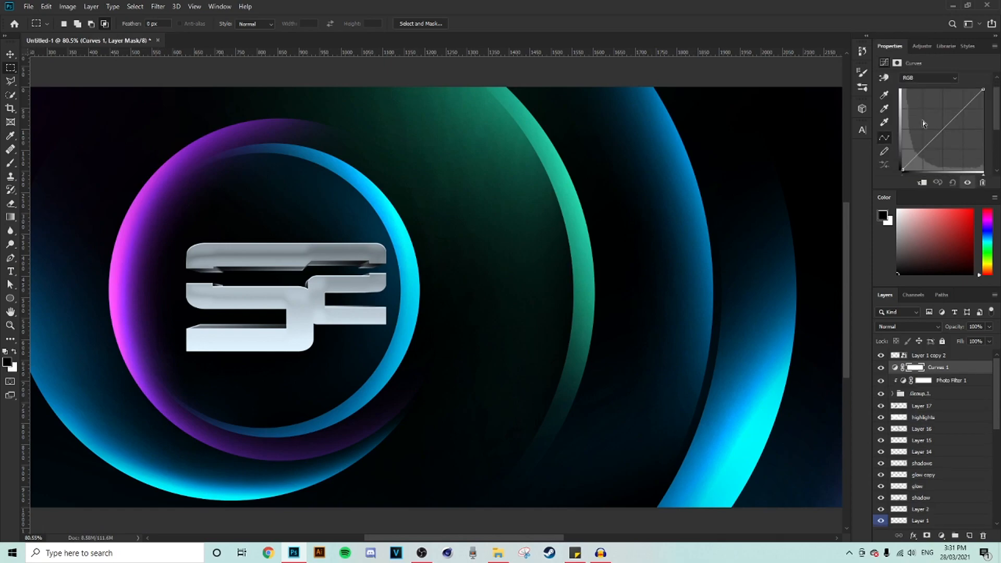
{"action": "scroll", "coordinate": [914, 156], "scroll_direction": "down", "scroll_amount": 1}
{"action": "left_click", "coordinate": [917, 147]}
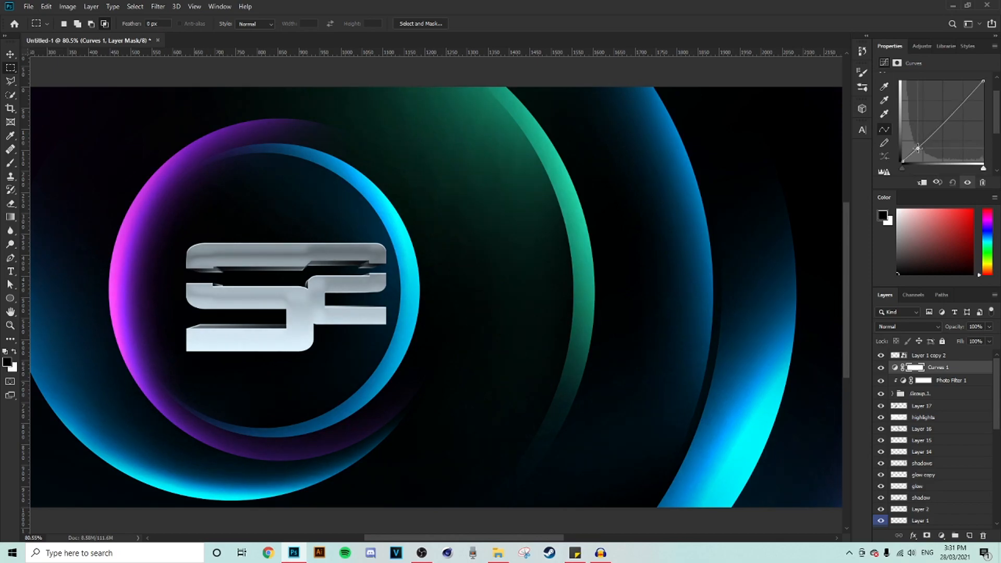
{"action": "left_click_drag", "start_coordinate": [972, 96], "coordinate": [966, 94]}
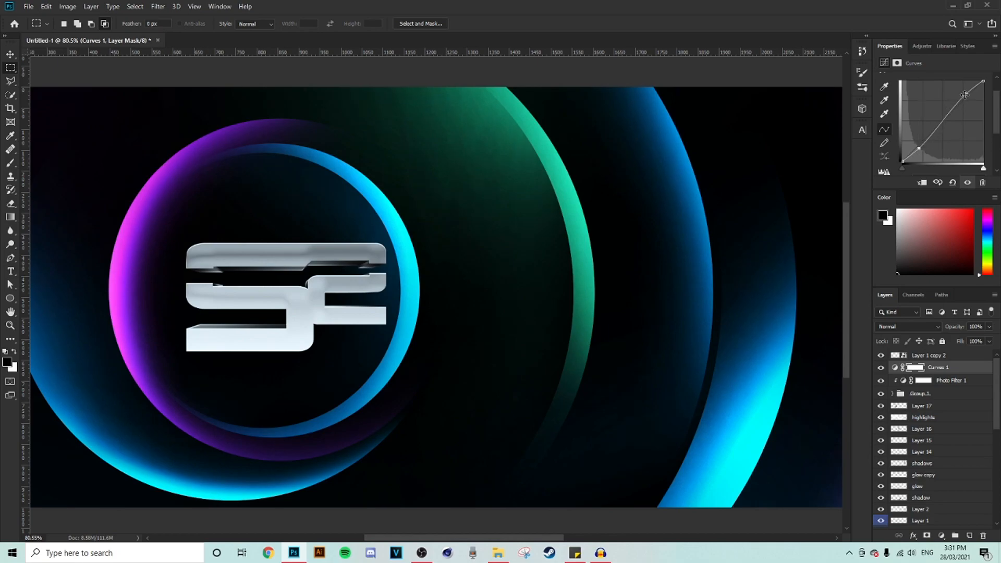
Clip the Curves adjustment to the logo group and compare the banner with and without it
{"action": "left_click", "coordinate": [938, 371], "text": "alt"}
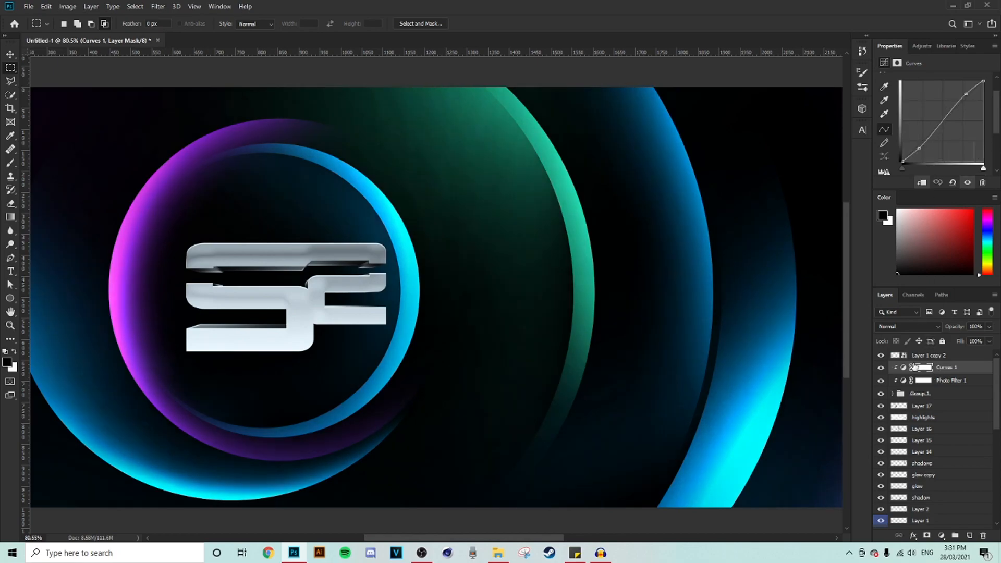
{"action": "scroll", "coordinate": [395, 261], "scroll_direction": "down", "scroll_amount": 4}
{"action": "left_click_drag", "start_coordinate": [839, 311], "coordinate": [782, 325]}
{"action": "left_click", "coordinate": [881, 368]}
{"action": "left_click", "coordinate": [881, 367]}
{"action": "scroll", "coordinate": [214, 262], "scroll_direction": "up", "scroll_amount": 5}
{"action": "scroll", "coordinate": [364, 341], "scroll_direction": "down", "scroll_amount": 4}
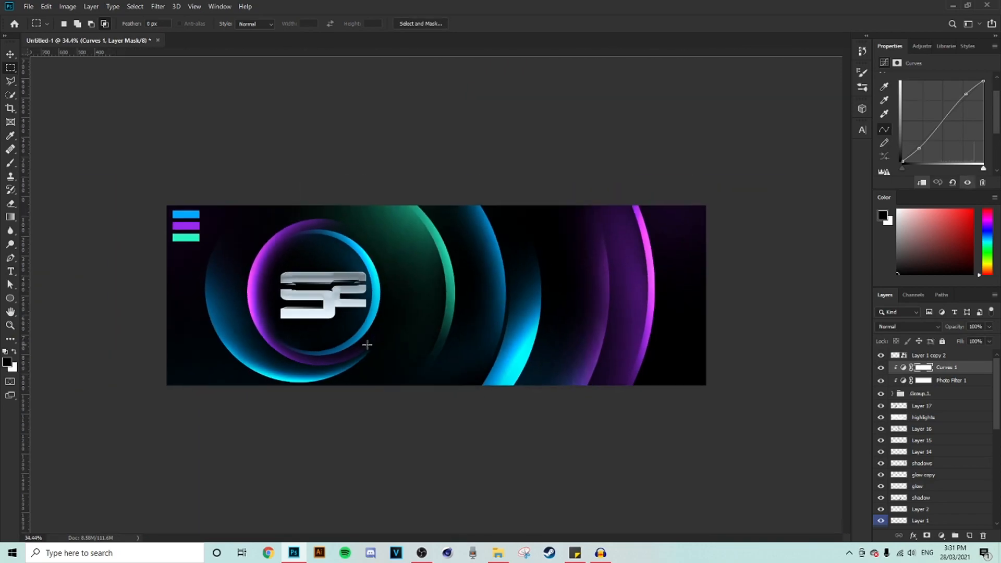
Choose the Brush tool and add a new empty layer above the Curves adjustment
{"action": "scroll", "coordinate": [364, 346], "scroll_direction": "up", "scroll_amount": 2}
{"action": "left_click", "coordinate": [10, 165]}
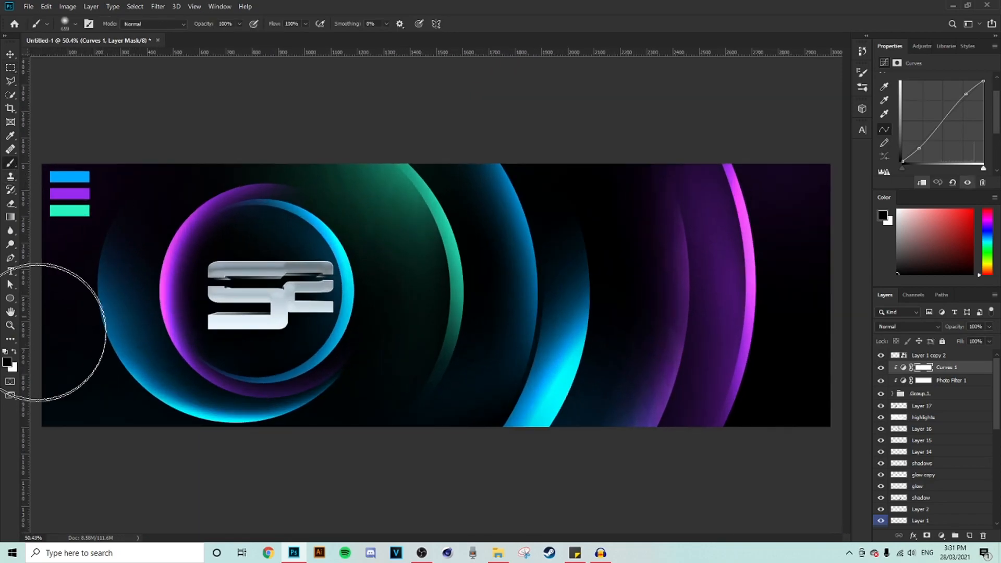
{"action": "left_click", "coordinate": [15, 352]}
{"action": "scroll", "coordinate": [449, 293], "scroll_direction": "down", "scroll_amount": 1}
{"action": "scroll", "coordinate": [449, 294], "scroll_direction": "up", "scroll_amount": 1}
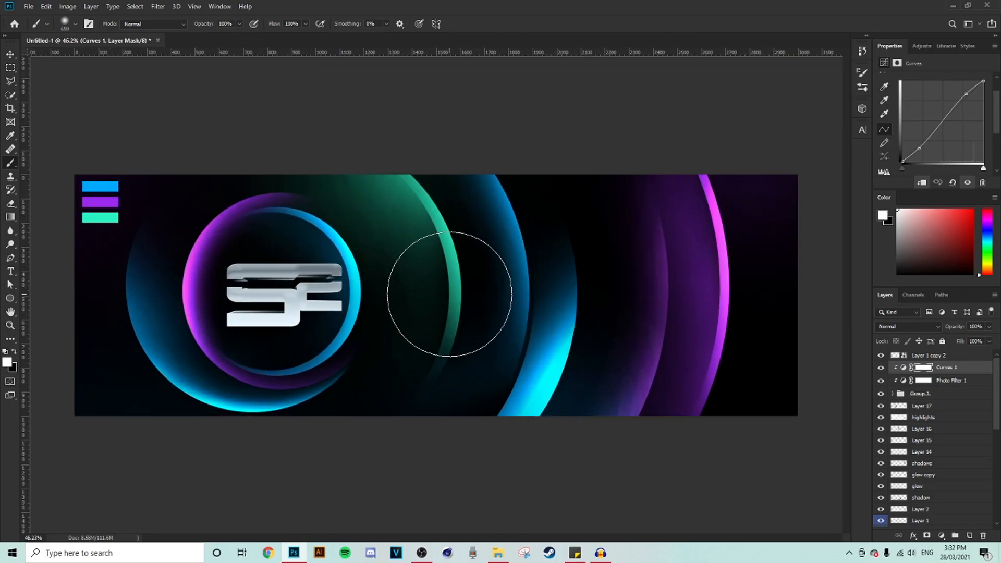
{"action": "left_click", "coordinate": [969, 535]}
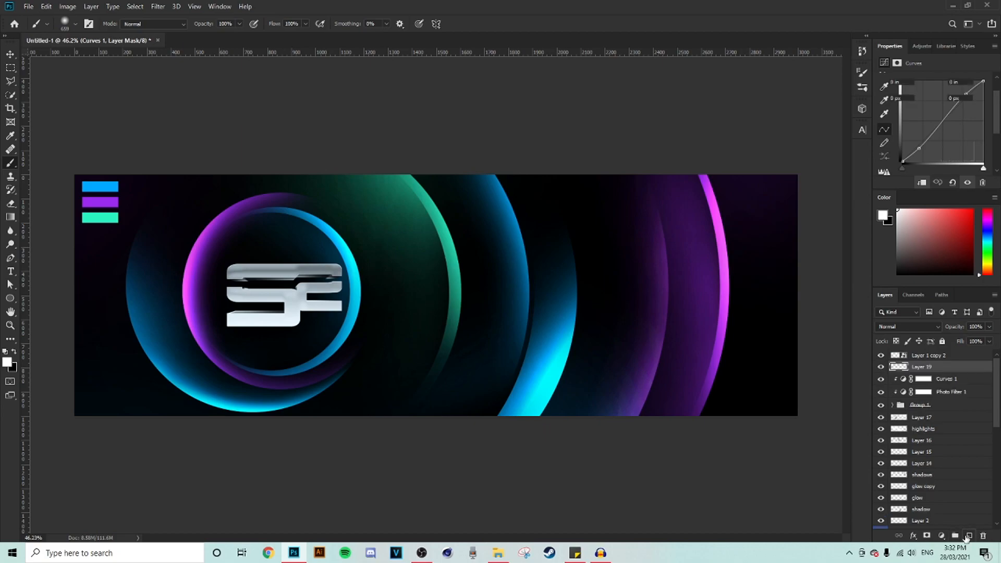
Paint a soft purple glow over the lower-left part of the logo ring on the new layer and set its blend mode to Screen
{"action": "left_click", "coordinate": [15, 351]}
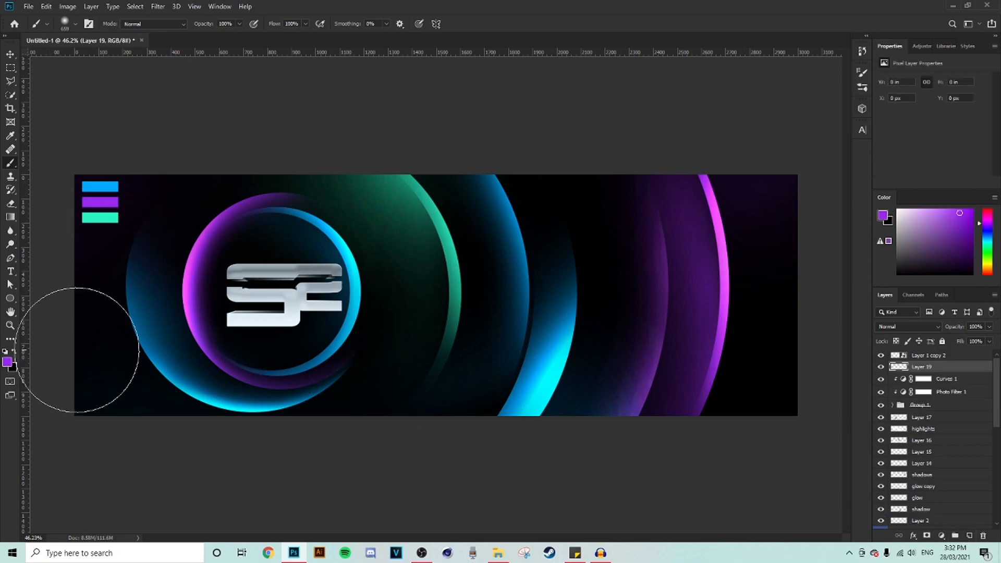
{"action": "scroll", "coordinate": [370, 318], "scroll_direction": "up", "scroll_amount": 1}
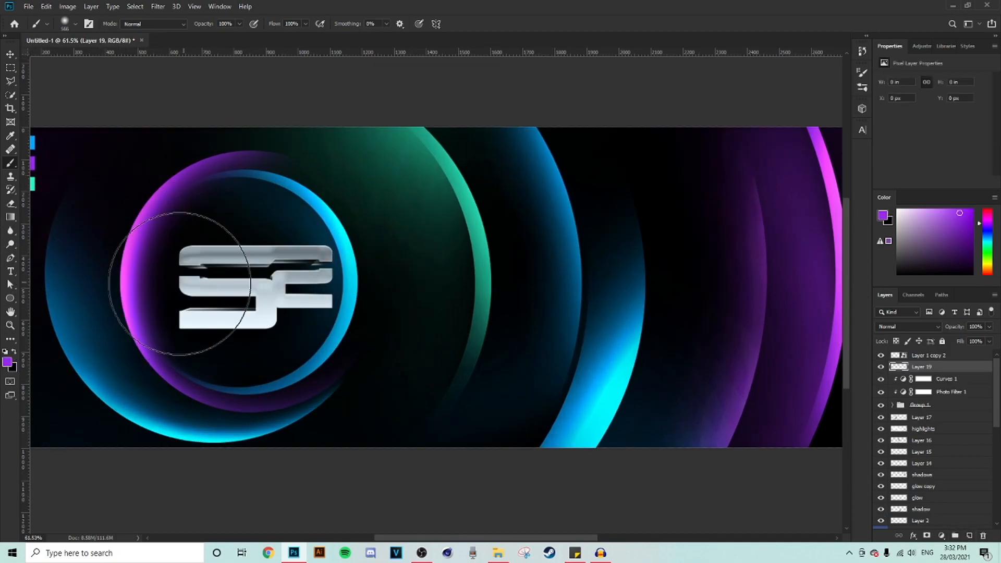
{"action": "left_click_drag", "start_coordinate": [161, 324], "coordinate": [151, 324]}
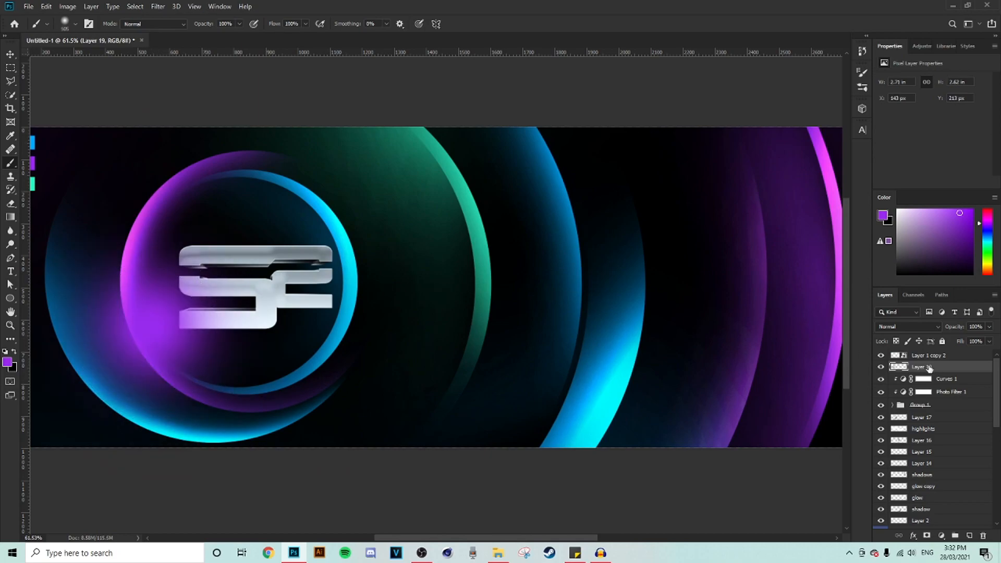
{"action": "left_click", "coordinate": [908, 328]}
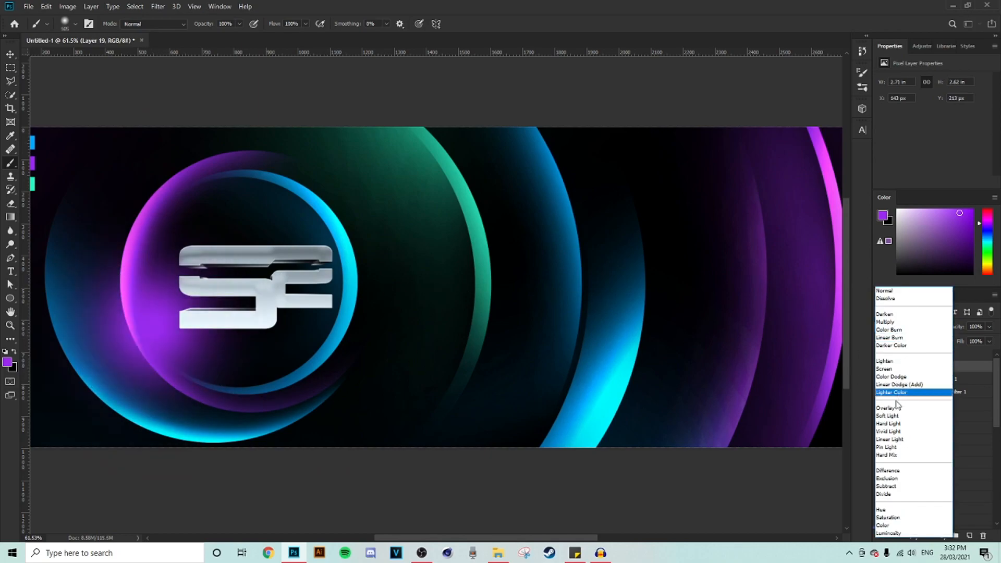
{"action": "left_click", "coordinate": [888, 369]}
Sample the blue palette swatch and paint soft blue glows over the upper and lower parts of the blue rings at mid-banner
{"action": "left_click", "coordinate": [6, 361]}
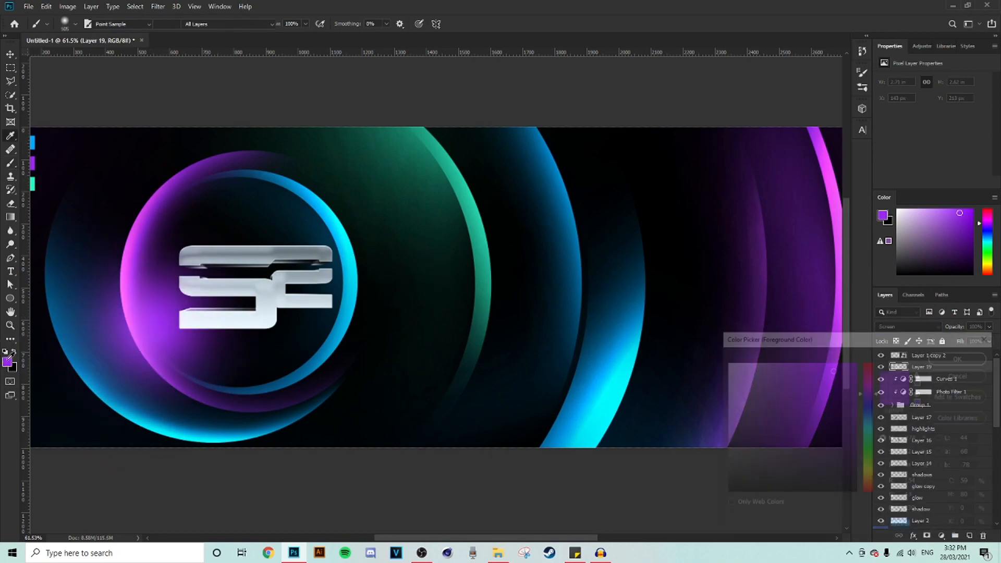
{"action": "left_click", "coordinate": [35, 140]}
{"action": "left_click", "coordinate": [958, 361]}
{"action": "key", "text": "b"}
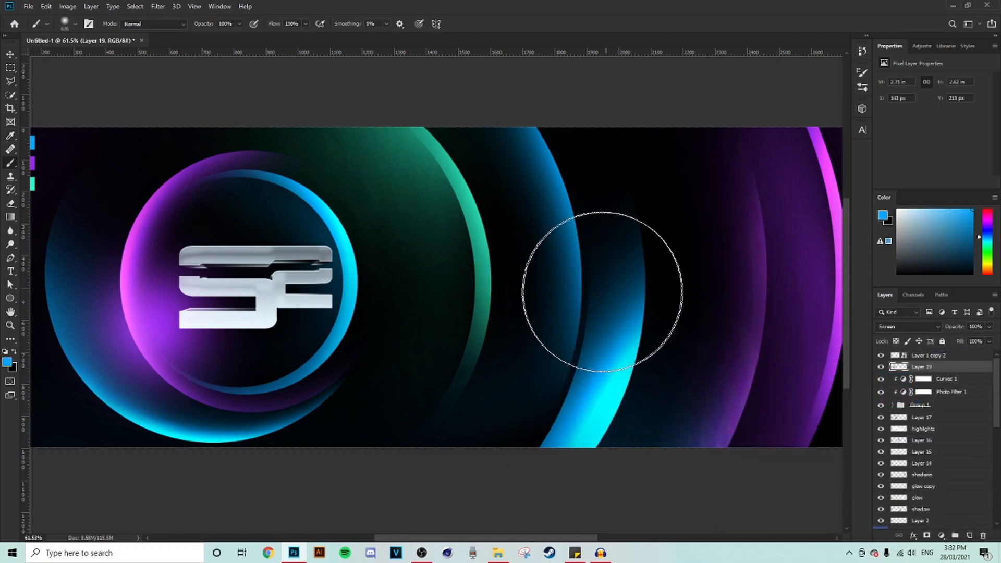
{"action": "mouse_move", "coordinate": [554, 413]}
{"action": "left_mouse_down"}
{"action": "mouse_move", "coordinate": [568, 398]}
{"action": "mouse_move", "coordinate": [571, 154]}
{"action": "mouse_move", "coordinate": [558, 134]}
{"action": "left_mouse_up"}
{"action": "scroll", "coordinate": [558, 134], "scroll_direction": "down", "scroll_amount": 2}
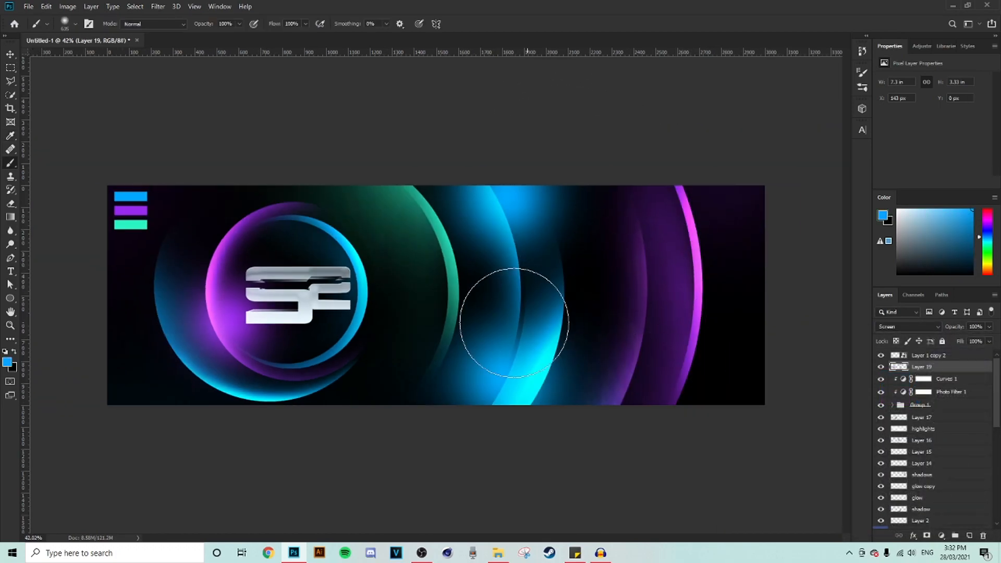
Sample the green swatch (#28f3c1) and paint soft glows at the banner's upper and lower edges beside the green ring
{"action": "left_click", "coordinate": [9, 367]}
{"action": "left_click", "coordinate": [142, 225]}
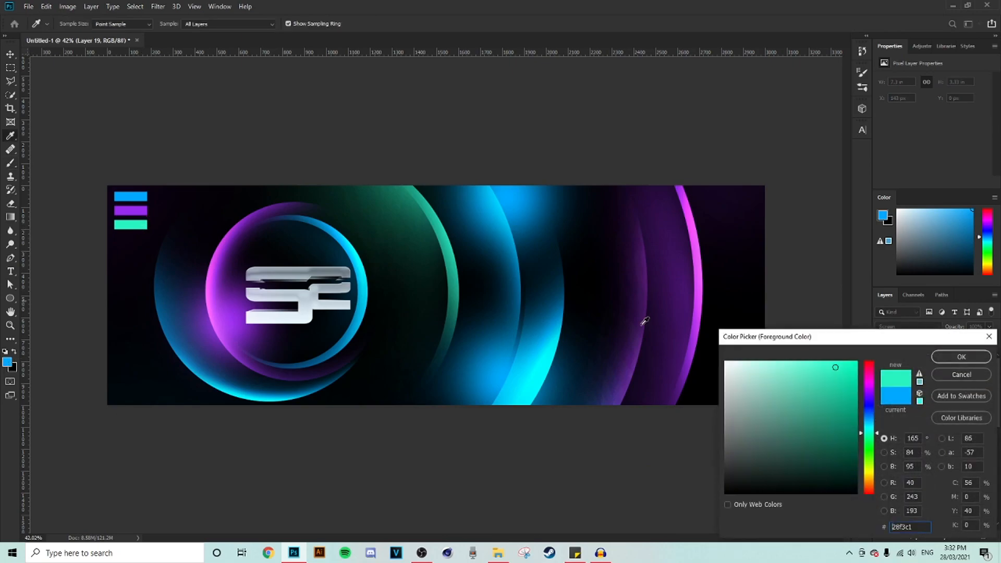
{"action": "left_click", "coordinate": [962, 357]}
{"action": "left_click", "coordinate": [391, 183]}
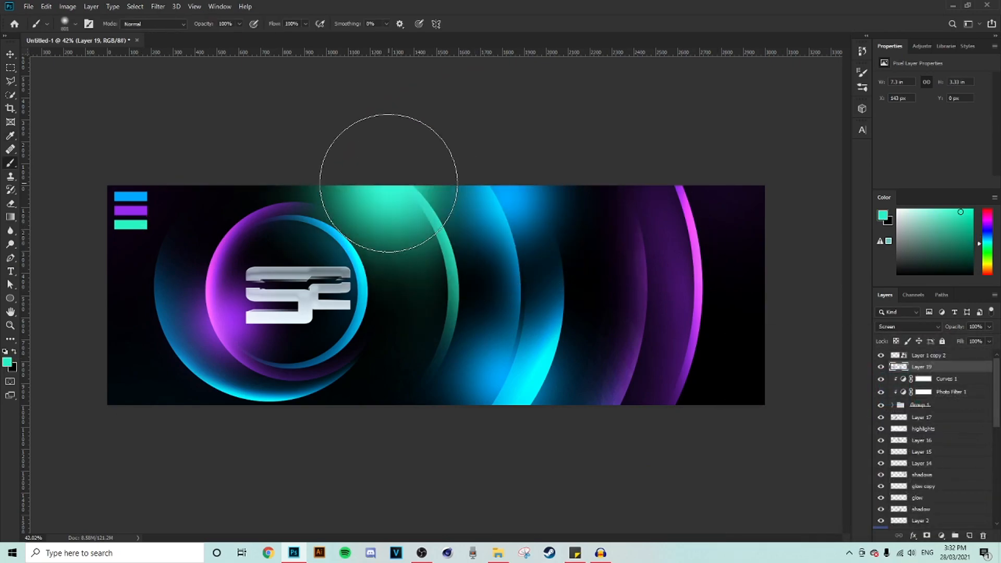
{"action": "left_click", "coordinate": [407, 440]}
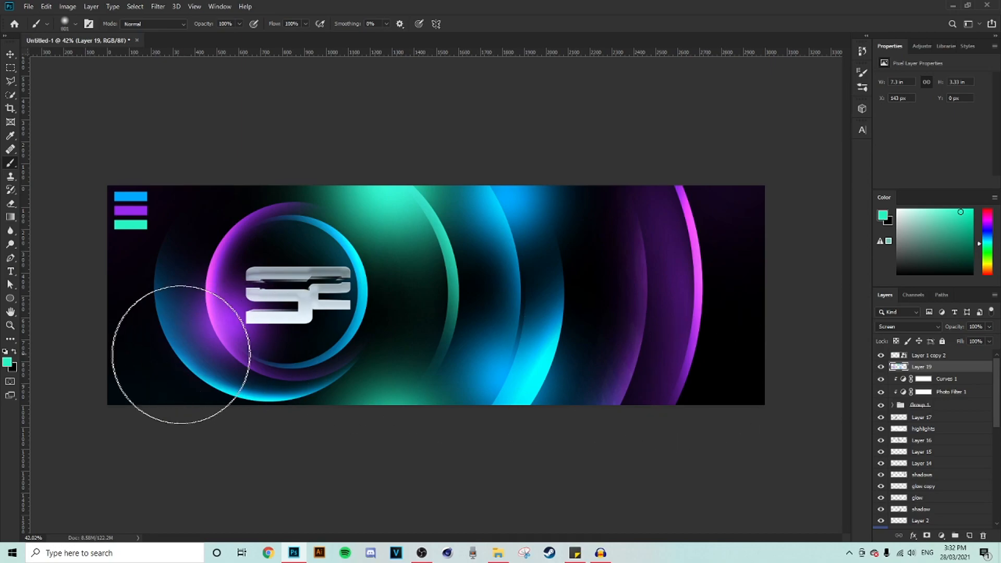
Sample the purple swatch (#9a2bef) and paint a large soft glow over the upper part of the rightmost purple ring
{"action": "left_click", "coordinate": [8, 361]}
{"action": "left_click", "coordinate": [142, 211]}
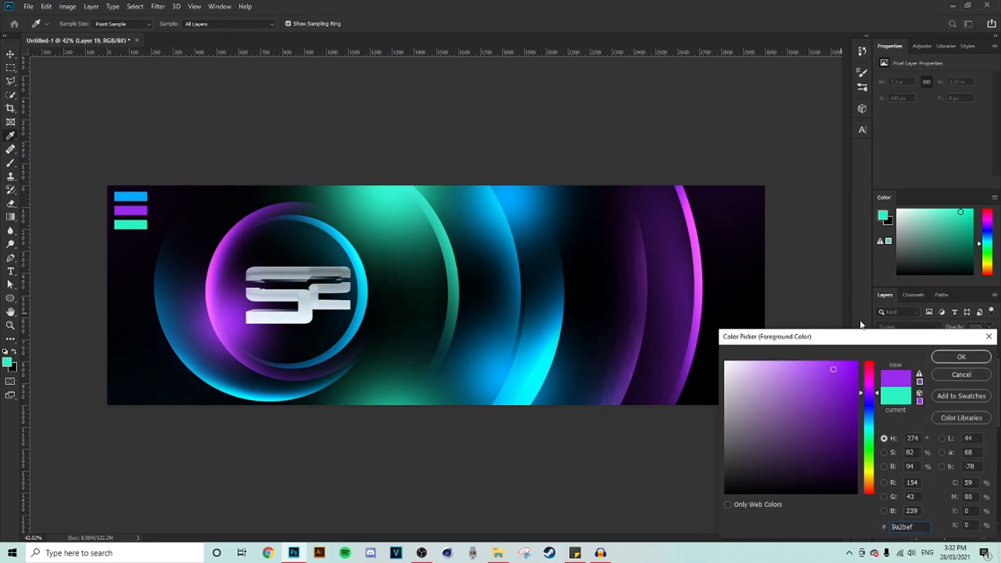
{"action": "left_click", "coordinate": [963, 357]}
{"action": "left_click", "coordinate": [683, 255]}
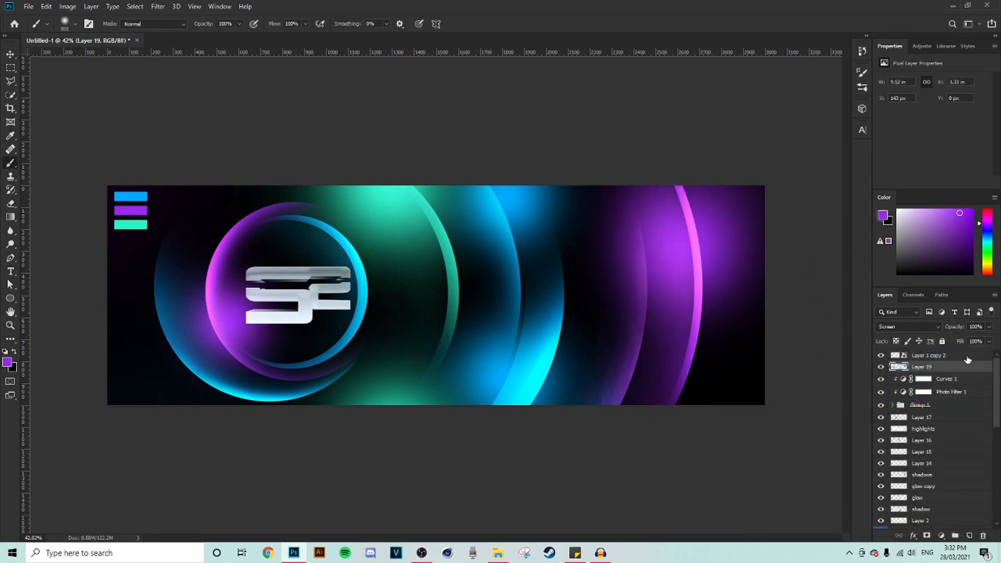
Lower the opacity of the Screen-mode colour glow layer, Layer 19, to 13%
{"action": "left_click", "coordinate": [990, 326]}
{"action": "left_click_drag", "start_coordinate": [991, 340], "coordinate": [948, 340]}
{"action": "scroll", "coordinate": [563, 313], "scroll_direction": "down", "scroll_amount": 3}
{"action": "scroll", "coordinate": [547, 368], "scroll_direction": "up", "scroll_amount": 4}
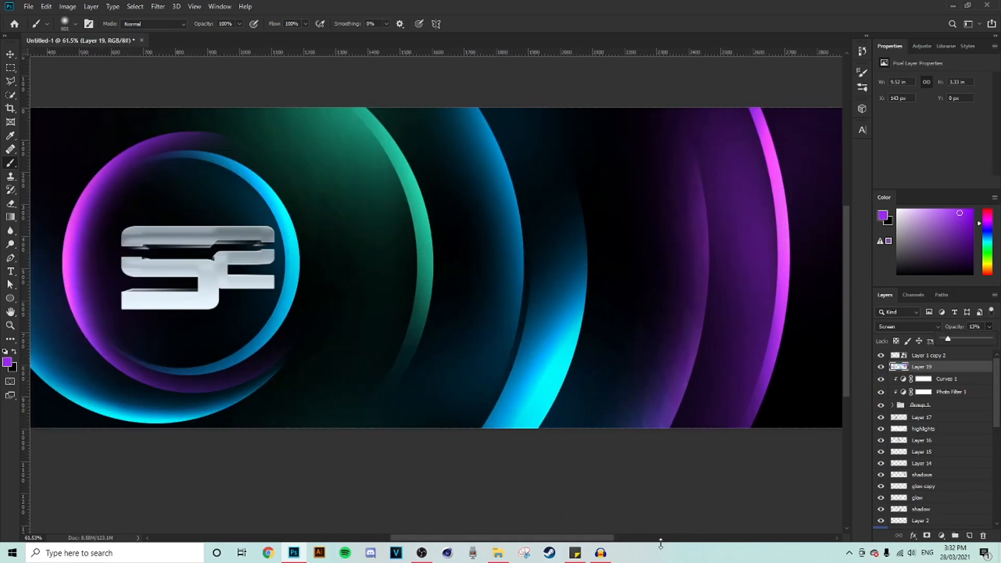
{"action": "scroll", "coordinate": [608, 542], "scroll_direction": "left", "scroll_amount": 3}
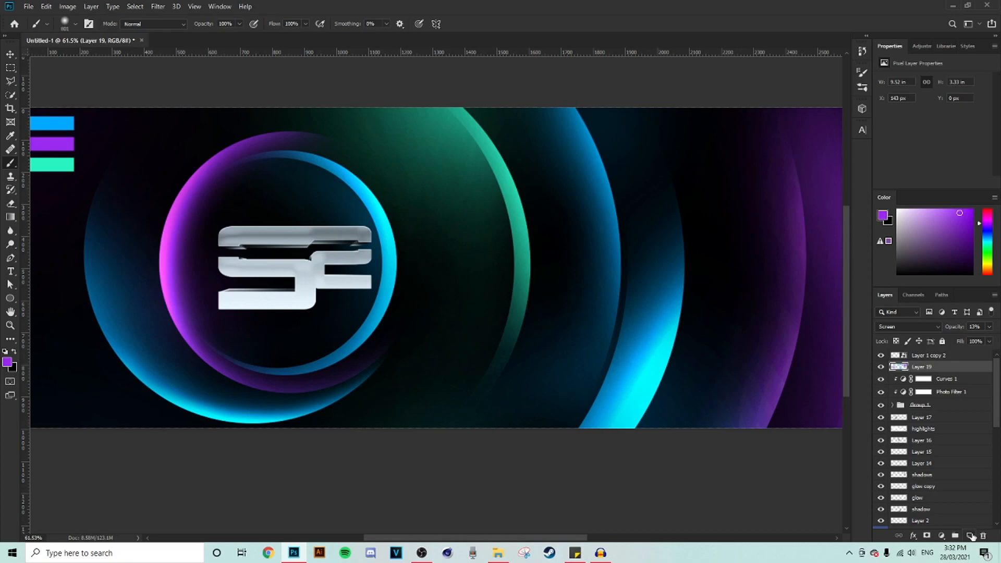
Add a new layer above Layer 19, set the foreground colour to white and the layer's blend mode to Overlay
{"action": "left_click", "coordinate": [970, 536]}
{"action": "left_click", "coordinate": [8, 362]}
{"action": "left_click_drag", "start_coordinate": [751, 377], "coordinate": [697, 333]}
{"action": "left_click", "coordinate": [963, 359]}
{"action": "left_click", "coordinate": [898, 326]}
{"action": "left_click", "coordinate": [894, 409]}
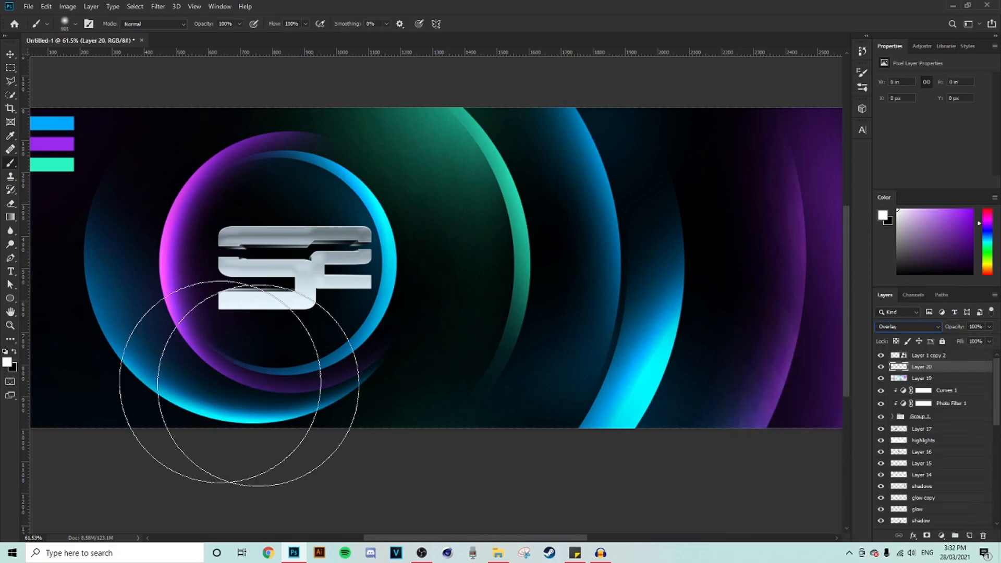
Resize the soft brush and paint white Overlay highlights on the lower parts of the blue rings at mid-banner
{"action": "left_click_drag", "start_coordinate": [350, 293], "coordinate": [311, 292]}
{"action": "left_click_drag", "start_coordinate": [577, 348], "coordinate": [604, 348]}
{"action": "mouse_move", "coordinate": [526, 419]}
{"action": "left_mouse_down"}
{"action": "mouse_move", "coordinate": [476, 420]}
{"action": "mouse_move", "coordinate": [517, 410]}
{"action": "left_mouse_up"}
{"action": "left_click", "coordinate": [490, 407]}
{"action": "left_click_drag", "start_coordinate": [330, 299], "coordinate": [301, 298]}
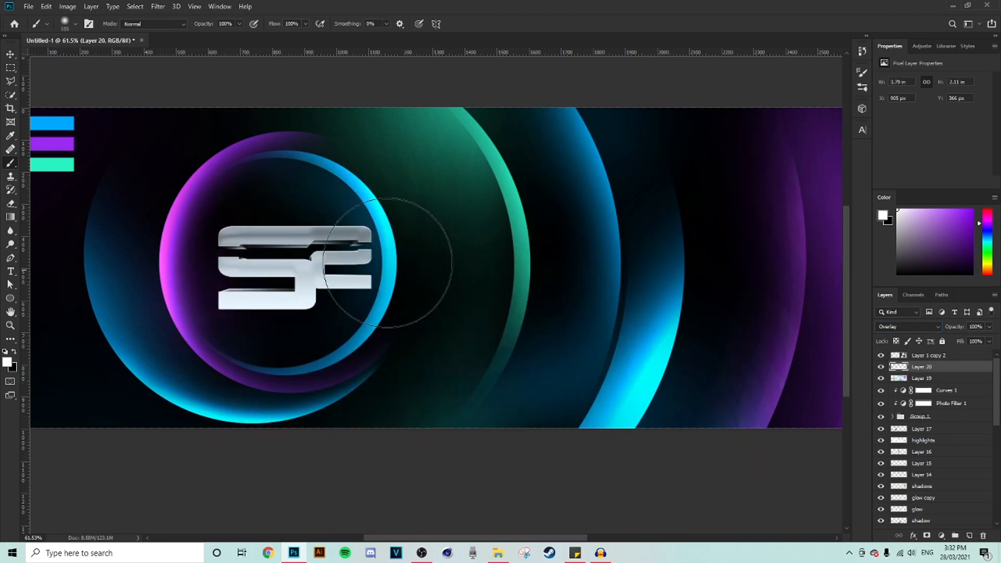
Try white highlight dabs on the logo ring's right edge and upper-left part, undoing each one
{"action": "left_click", "coordinate": [398, 270]}
{"action": "key", "text": "ctrl+z"}
{"action": "left_click", "coordinate": [215, 188]}
{"action": "key", "text": "ctrl+z"}
Paint soft white highlights on the logo ring's lower-right part and the lower-left edge of the surrounding blue ring
{"action": "left_click", "coordinate": [337, 332]}
{"action": "scroll", "coordinate": [313, 346], "scroll_direction": "down", "scroll_amount": 4}
{"action": "scroll", "coordinate": [436, 308], "scroll_direction": "up", "scroll_amount": 3}
{"action": "left_click_drag", "start_coordinate": [167, 330], "coordinate": [177, 331]}
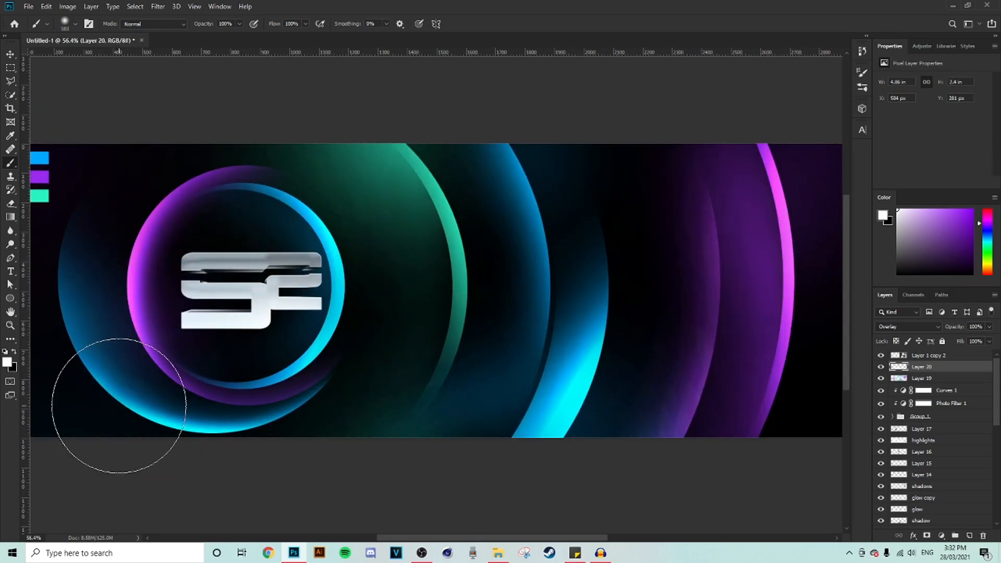
{"action": "left_click", "coordinate": [119, 406]}
Paint soft white highlights over the upper parts of the rightmost purple ring and the blue ring at mid-banner
{"action": "scroll", "coordinate": [302, 380], "scroll_direction": "down", "scroll_amount": 2}
{"action": "left_click_drag", "start_coordinate": [707, 237], "coordinate": [711, 238]}
{"action": "left_click", "coordinate": [712, 238]}
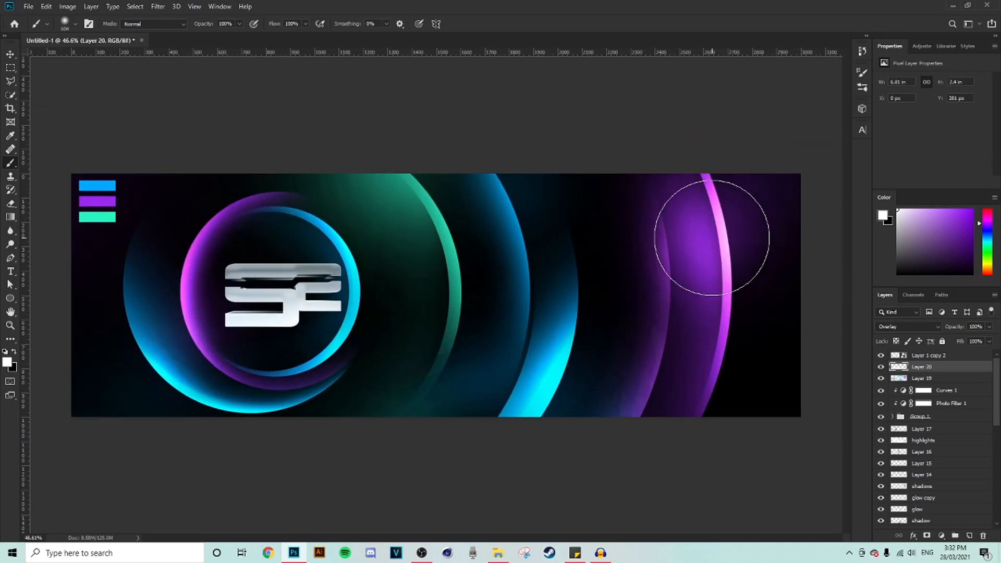
{"action": "scroll", "coordinate": [574, 389], "scroll_direction": "down", "scroll_amount": 3}
{"action": "scroll", "coordinate": [554, 368], "scroll_direction": "up", "scroll_amount": 1}
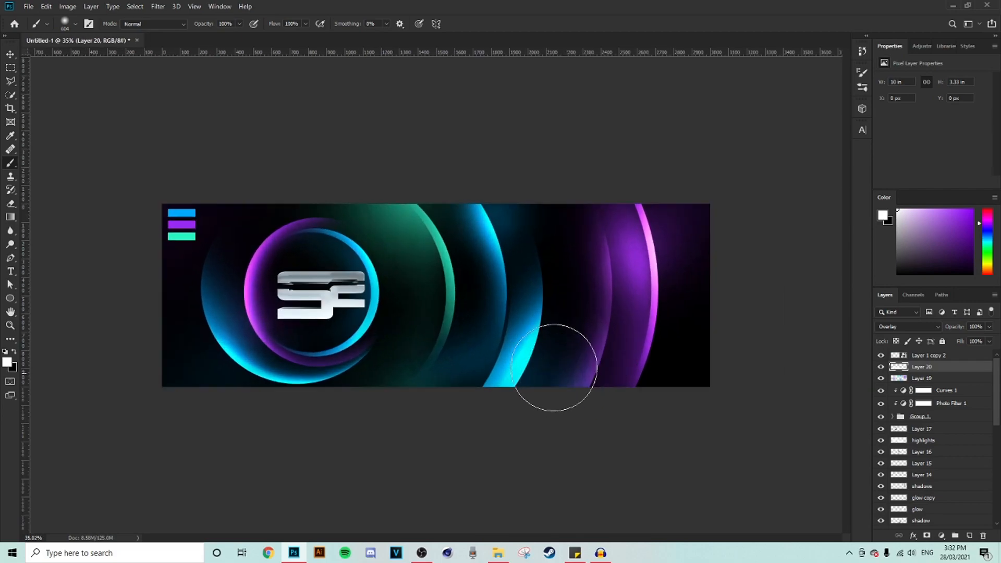
{"action": "scroll", "coordinate": [435, 297], "scroll_direction": "up", "scroll_amount": 1}
Make the eraser soft and smaller, and erase the excess highlight beside the upper part of the mid-banner blue ring
{"action": "left_click", "coordinate": [11, 204]}
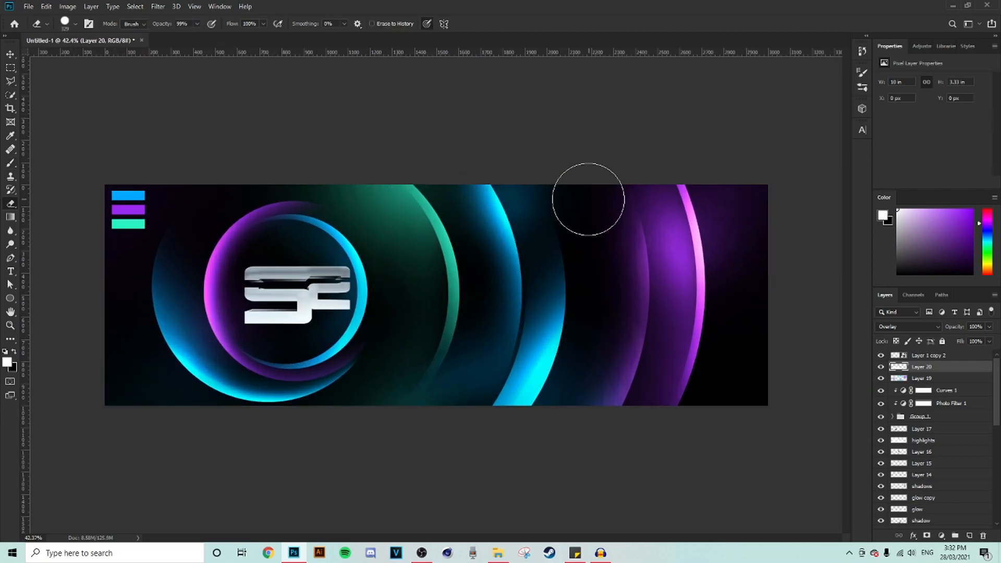
{"action": "right_click", "coordinate": [543, 156]}
{"action": "right_click", "coordinate": [442, 146]}
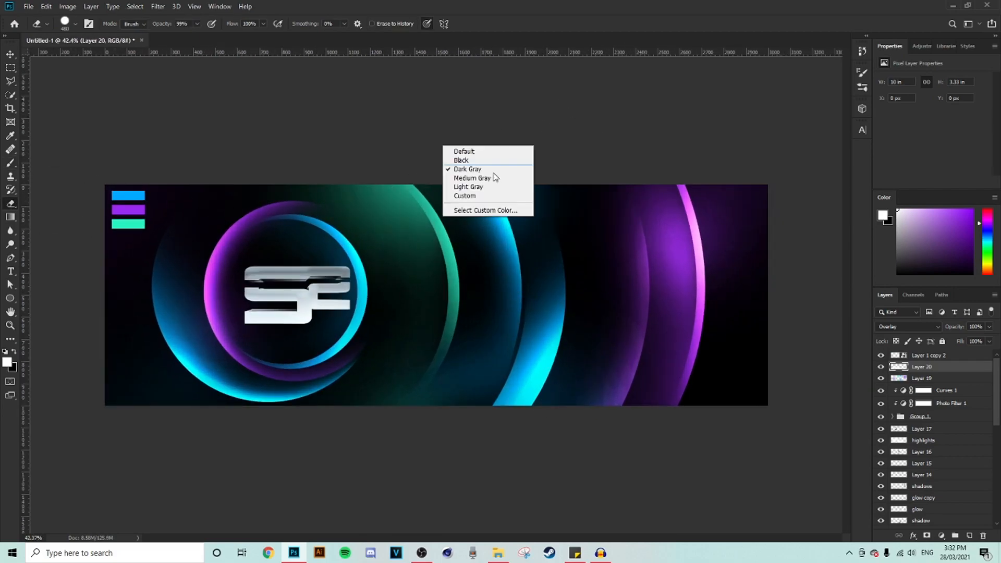
{"action": "right_click", "coordinate": [611, 266]}
{"action": "left_click_drag", "start_coordinate": [661, 289], "coordinate": [470, 260]}
{"action": "right_click", "coordinate": [549, 223], "text": "alt"}
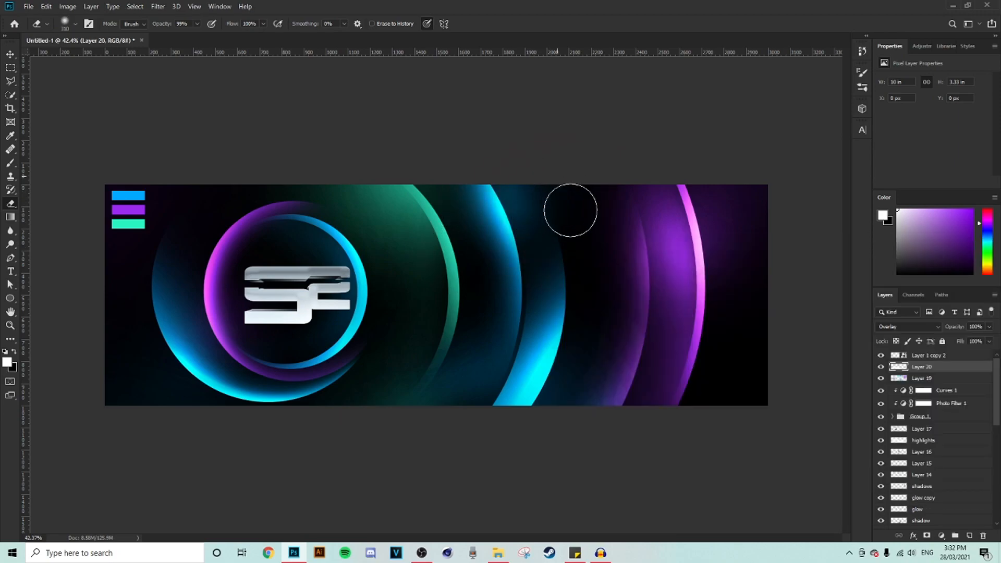
{"action": "left_click_drag", "start_coordinate": [514, 169], "coordinate": [558, 280]}
Repaint the soft white highlight on the upper part of the mid-banner blue ring with the Brush tool
{"action": "key", "text": "b"}
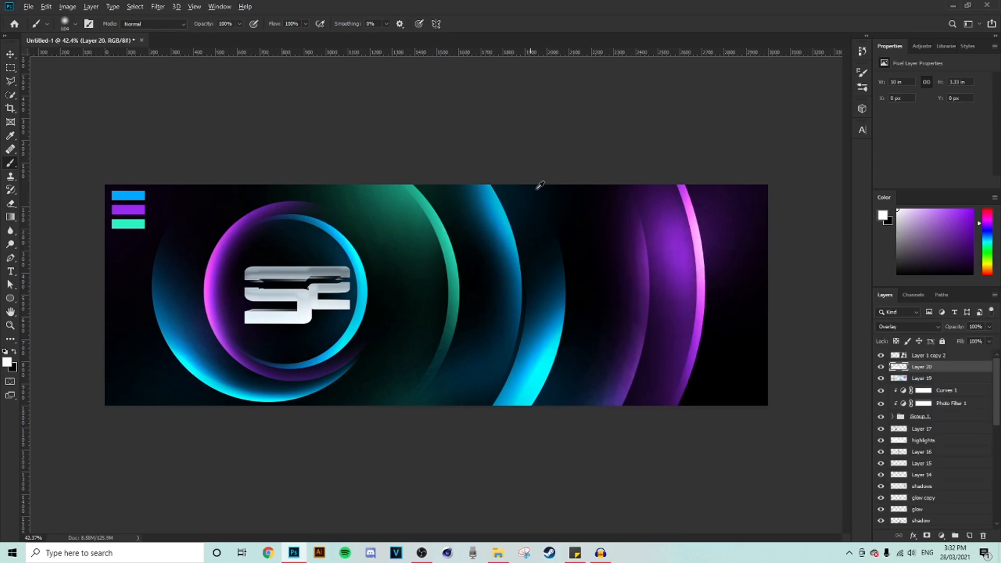
{"action": "scroll", "coordinate": [585, 262], "scroll_direction": "down", "scroll_amount": 2}
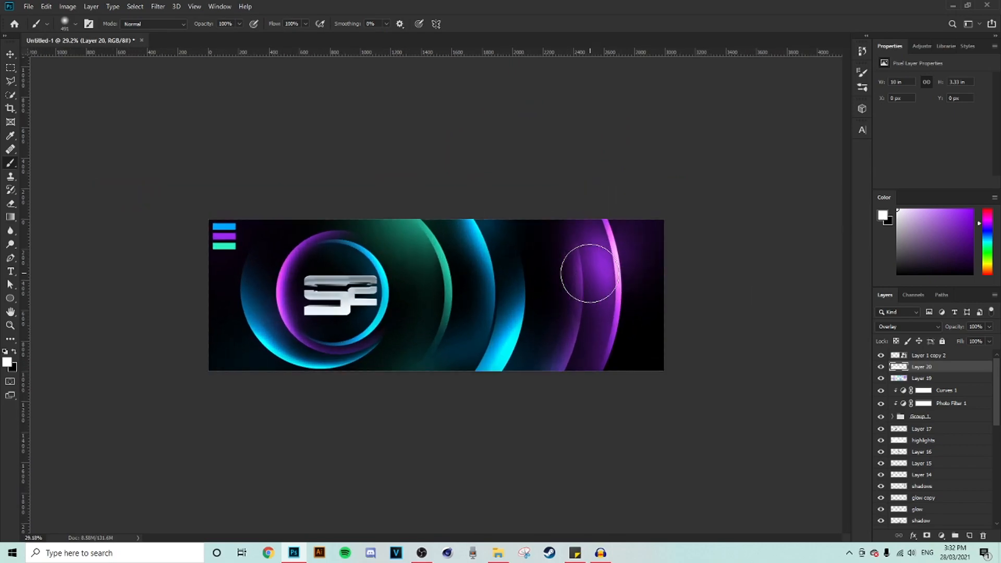
{"action": "scroll", "coordinate": [588, 271], "scroll_direction": "up", "scroll_amount": 4}
{"action": "scroll", "coordinate": [584, 271], "scroll_direction": "up", "scroll_amount": 1}
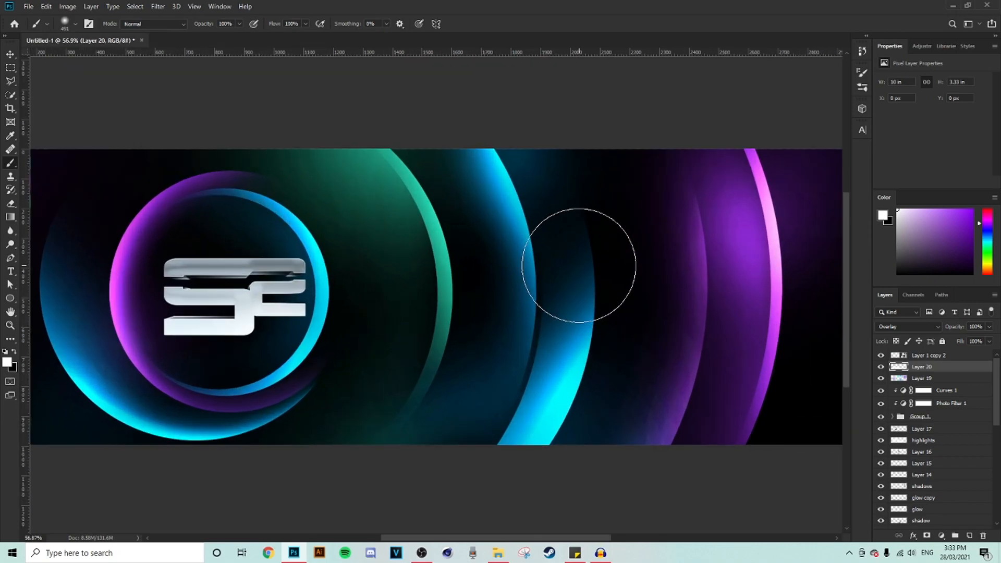
{"action": "left_click", "coordinate": [11, 260]}
{"action": "scroll", "coordinate": [618, 346], "scroll_direction": "up", "scroll_amount": 1}
{"action": "left_click", "coordinate": [10, 55]}
{"action": "left_click", "coordinate": [10, 68]}
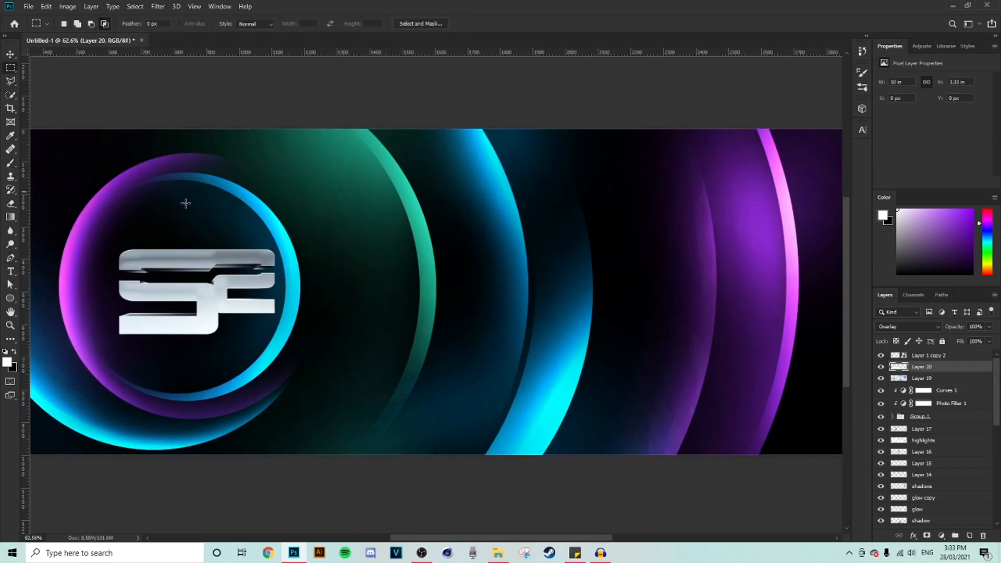
{"action": "left_click", "coordinate": [933, 430]}
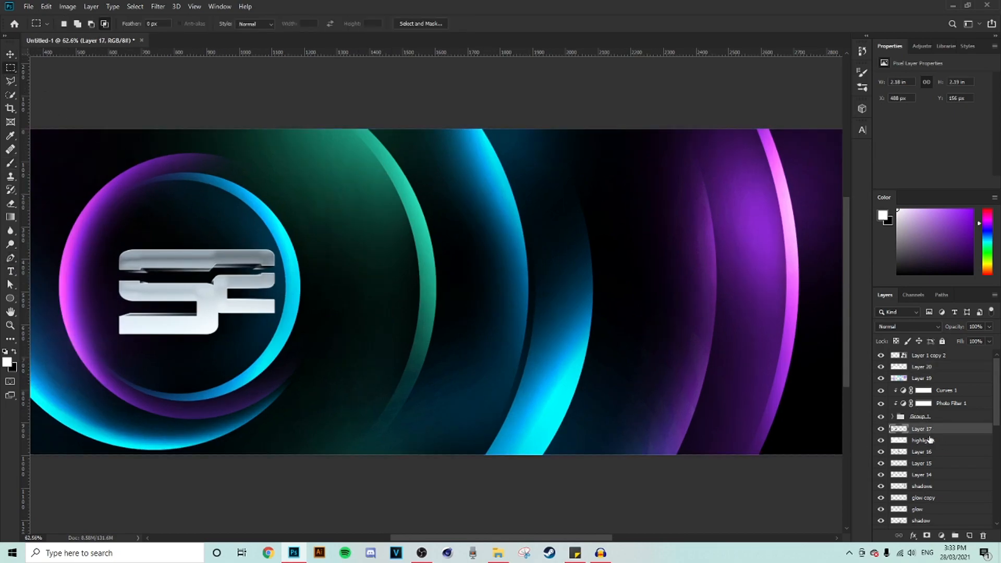
{"action": "scroll", "coordinate": [930, 441], "scroll_direction": "down", "scroll_amount": 5}
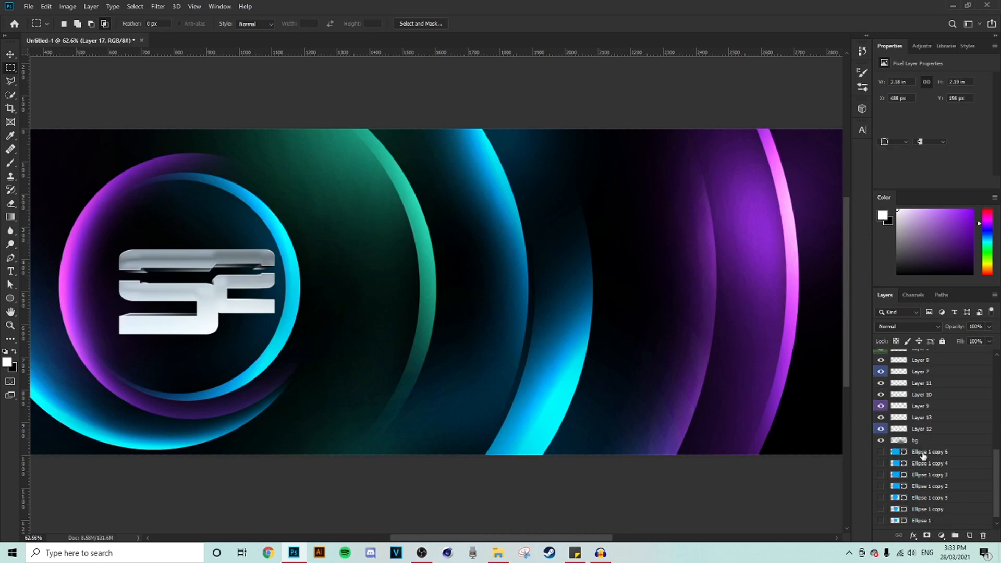
{"action": "left_click", "coordinate": [922, 453]}
{"action": "left_click", "coordinate": [880, 451]}
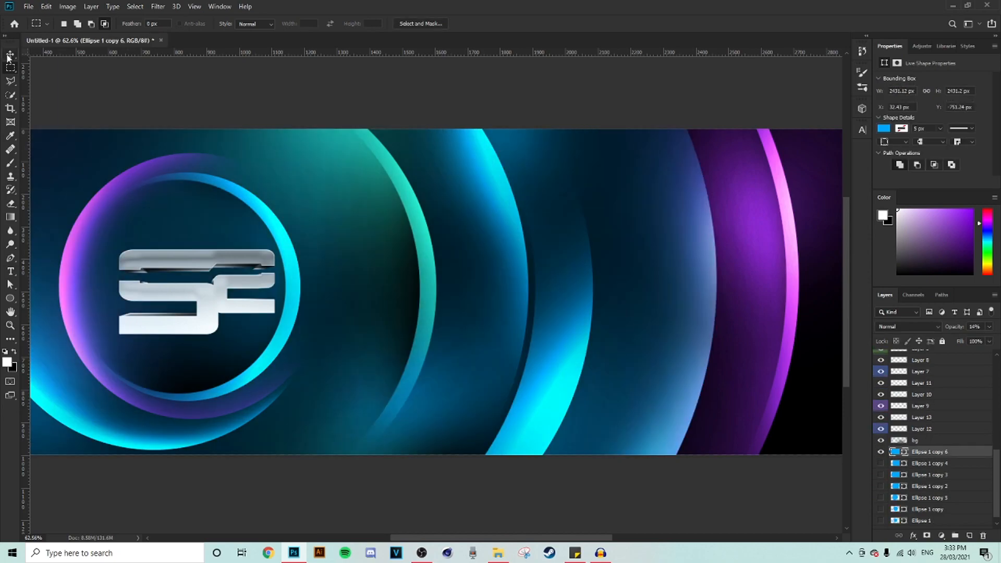
{"action": "left_click", "coordinate": [10, 54]}
{"action": "left_click_drag", "start_coordinate": [782, 344], "coordinate": [785, 347]}
{"action": "left_click", "coordinate": [881, 452]}
Show the Ellipse 1 copy 4 shape and move it to line up with the rightmost purple ring's outer edge
{"action": "left_click", "coordinate": [881, 463]}
{"action": "left_click", "coordinate": [925, 464]}
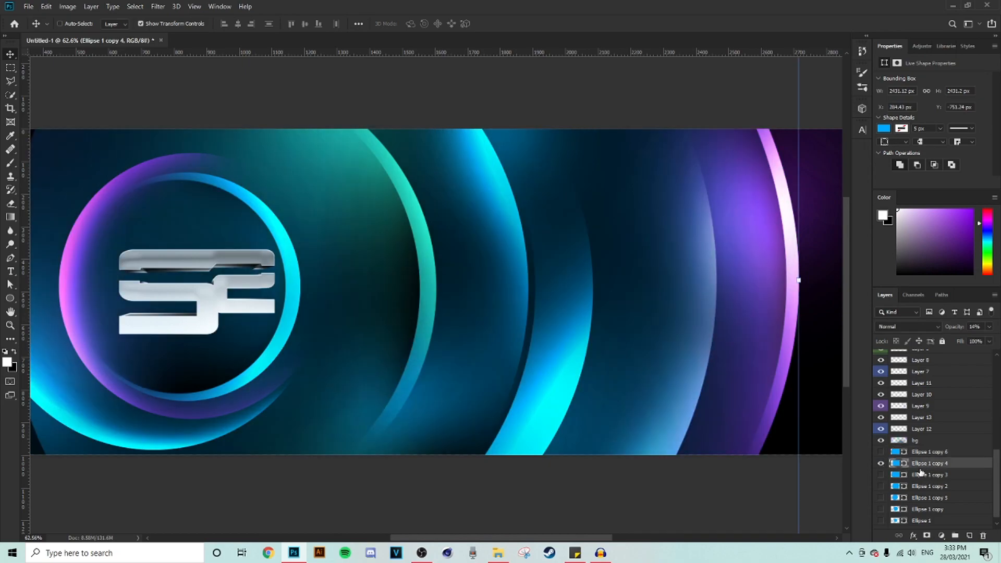
{"action": "left_click_drag", "start_coordinate": [747, 326], "coordinate": [751, 324]}
{"action": "scroll", "coordinate": [798, 319], "scroll_direction": "up", "scroll_amount": 3}
{"action": "left_click_drag", "start_coordinate": [794, 231], "coordinate": [788, 226]}
{"action": "scroll", "coordinate": [788, 226], "scroll_direction": "up", "scroll_amount": 3}
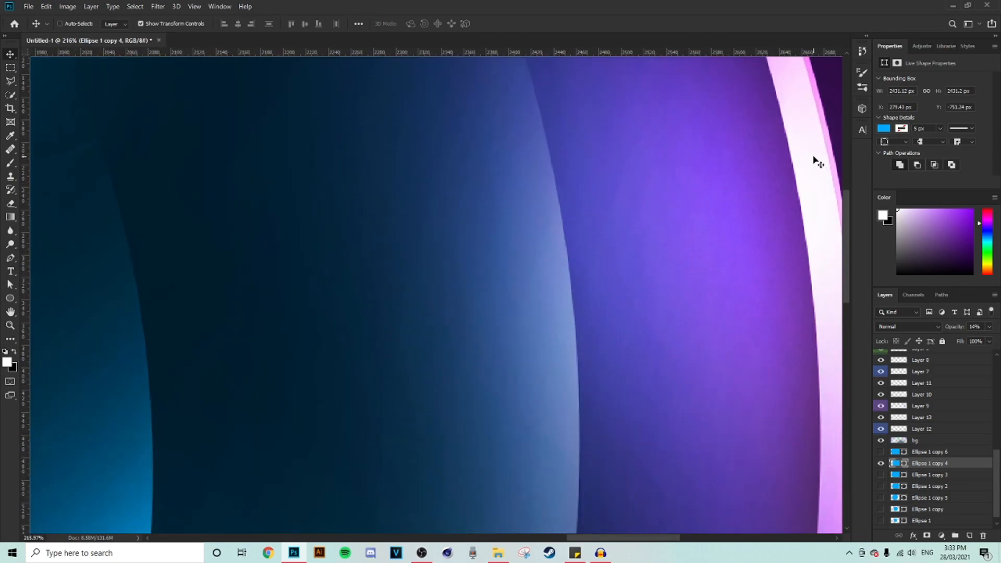
{"action": "scroll", "coordinate": [828, 143], "scroll_direction": "down", "scroll_amount": 1}
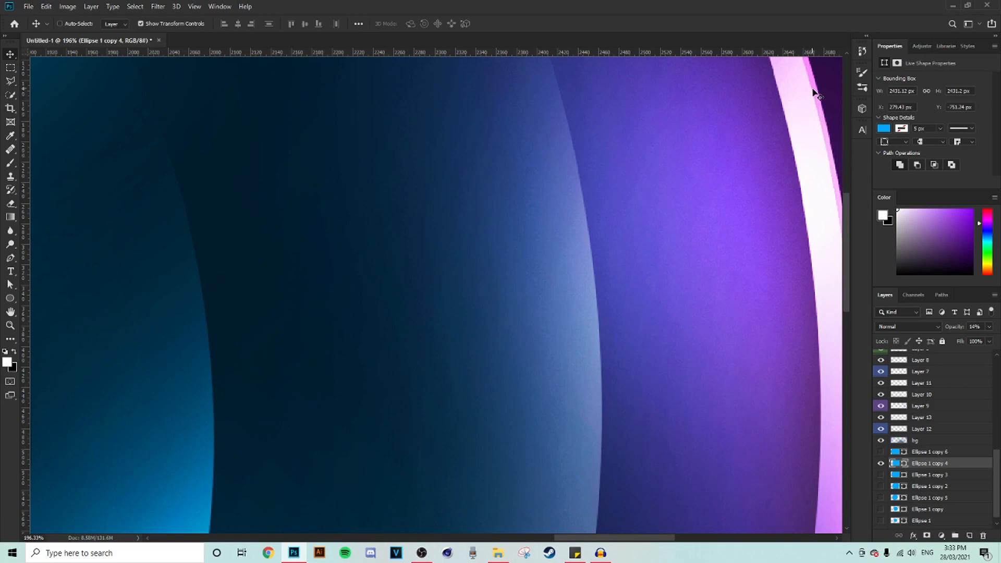
{"action": "scroll", "coordinate": [833, 163], "scroll_direction": "down", "scroll_amount": 5}
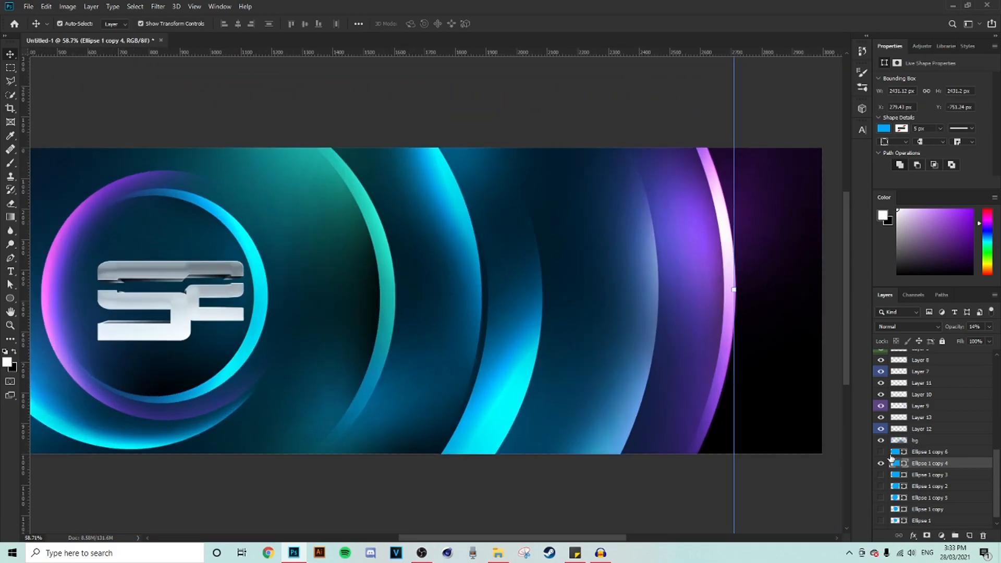
Load the outline of Ellipse 1 copy 4 as a selection, hide the shape and invert the selection
{"action": "left_click", "coordinate": [897, 463], "text": "ctrl"}
{"action": "left_click", "coordinate": [881, 463]}
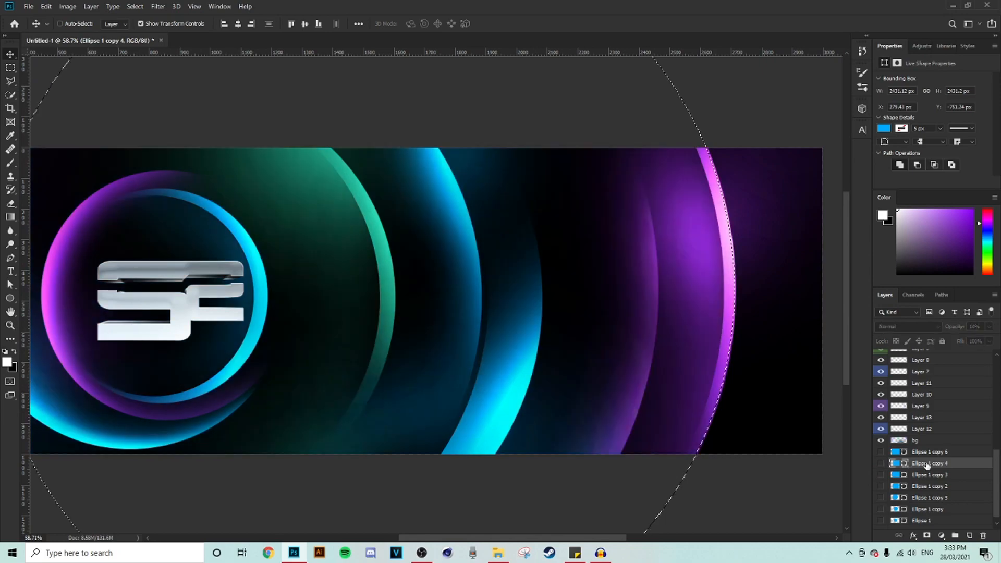
{"action": "scroll", "coordinate": [759, 241], "scroll_direction": "up", "scroll_amount": 1}
{"action": "left_click_drag", "start_coordinate": [611, 539], "coordinate": [647, 538]}
{"action": "left_click", "coordinate": [10, 67]}
{"action": "right_click", "coordinate": [393, 188]}
{"action": "left_click", "coordinate": [447, 202]}
{"action": "scroll", "coordinate": [674, 267], "scroll_direction": "down", "scroll_amount": 2}
{"action": "scroll", "coordinate": [673, 267], "scroll_direction": "up", "scroll_amount": 1}
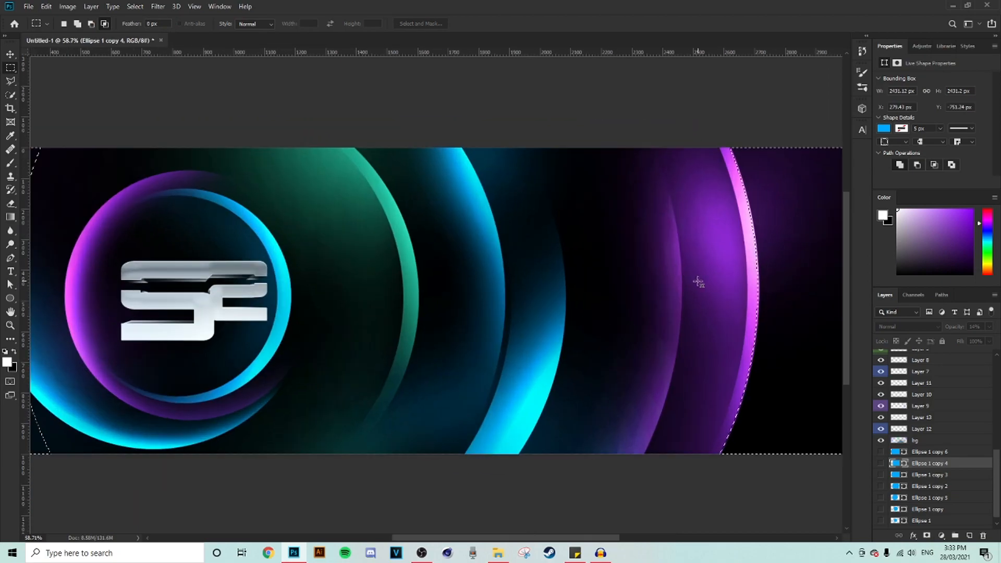
Invert the selection back to the ellipse and invert it again to select the area outside
{"action": "left_click_drag", "start_coordinate": [424, 538], "coordinate": [448, 540]}
{"action": "key", "text": "ctrl+shift+i"}
{"action": "scroll", "coordinate": [630, 290], "scroll_direction": "down", "scroll_amount": 6}
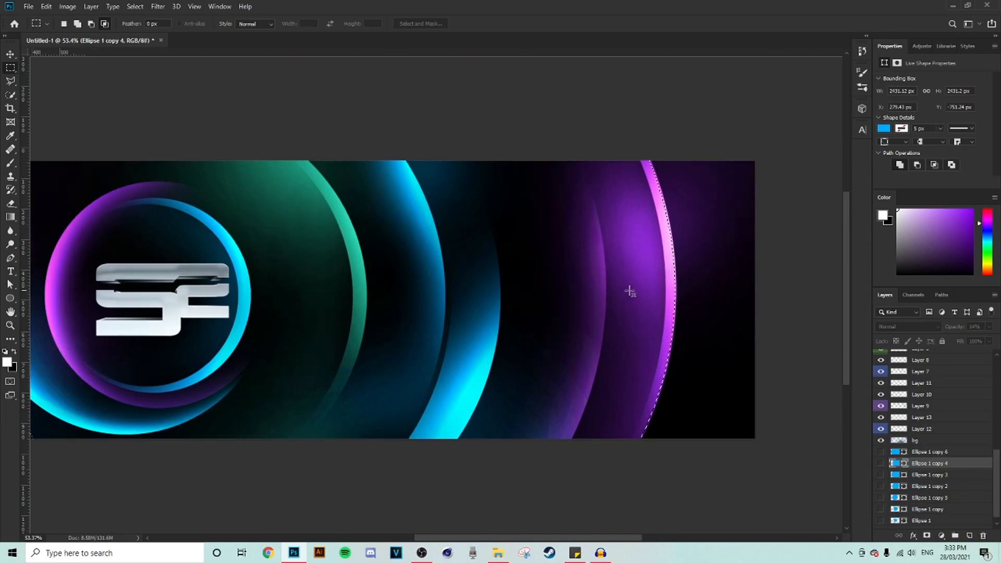
{"action": "scroll", "coordinate": [673, 296], "scroll_direction": "up", "scroll_amount": 3}
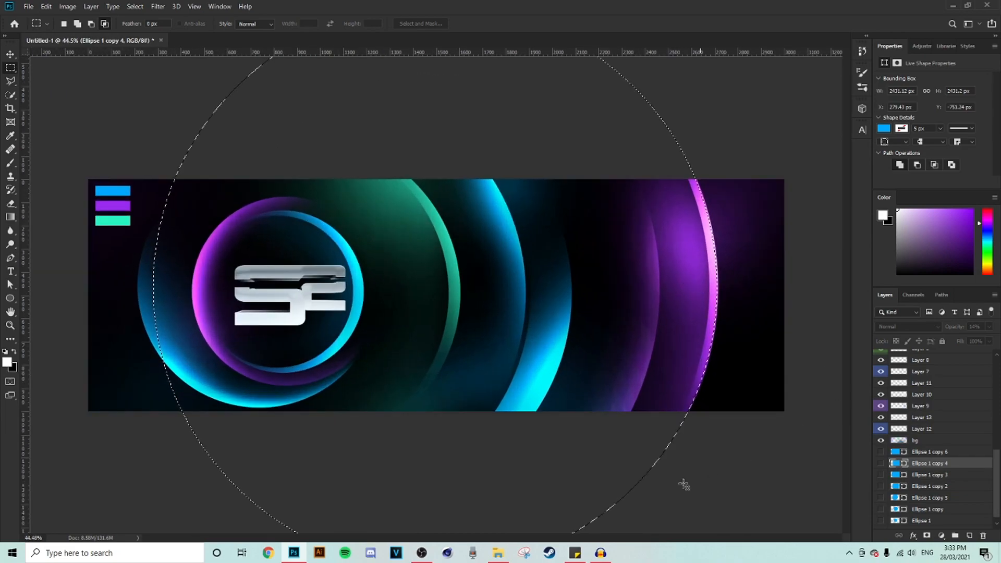
{"action": "right_click", "coordinate": [11, 69]}
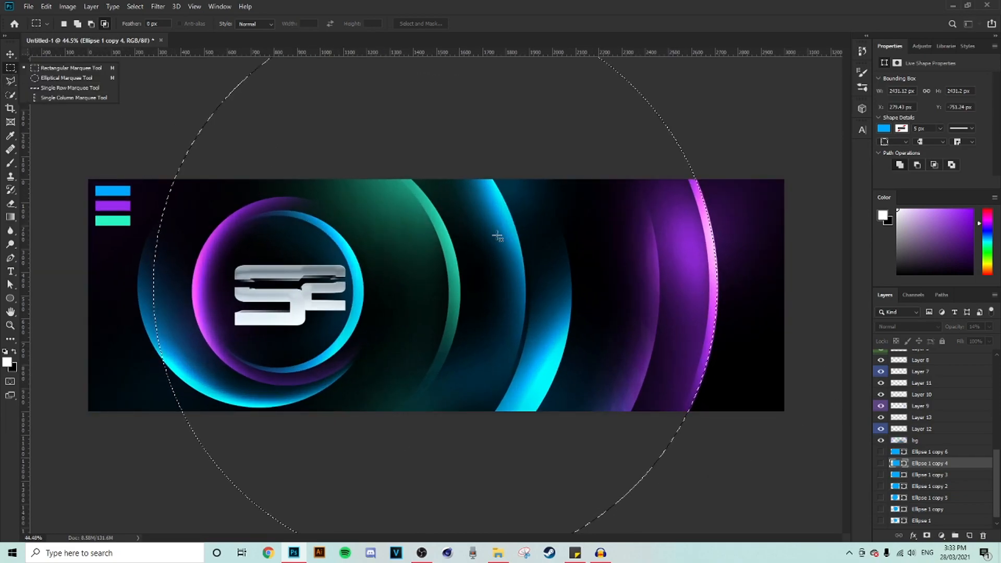
{"action": "right_click", "coordinate": [571, 235]}
{"action": "left_click", "coordinate": [605, 249]}
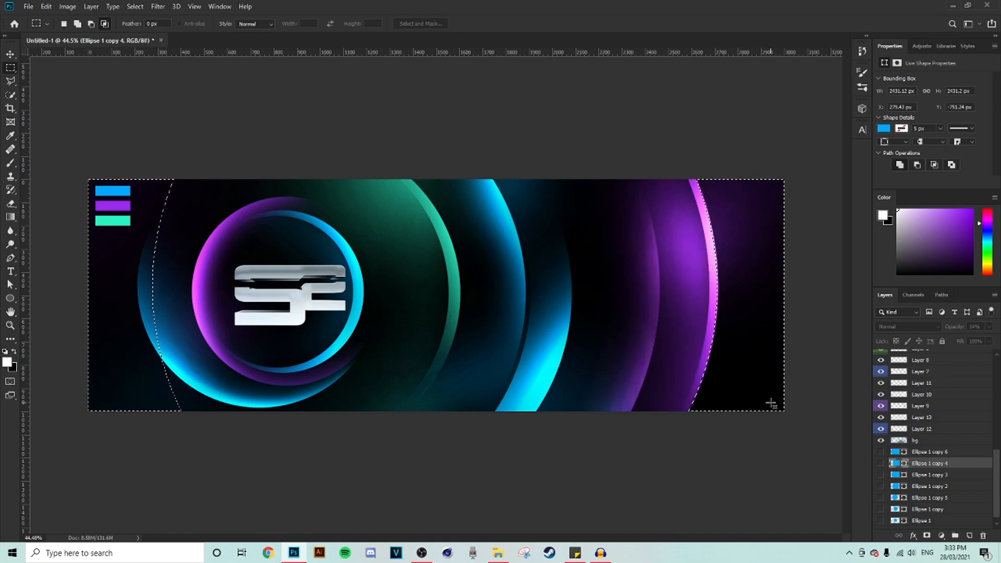
Fill the selection with white on a new layer placed below Layer 19 and set its blend mode to Overlay
{"action": "left_click", "coordinate": [969, 536]}
{"action": "left_click_drag", "start_coordinate": [922, 463], "coordinate": [925, 390]}
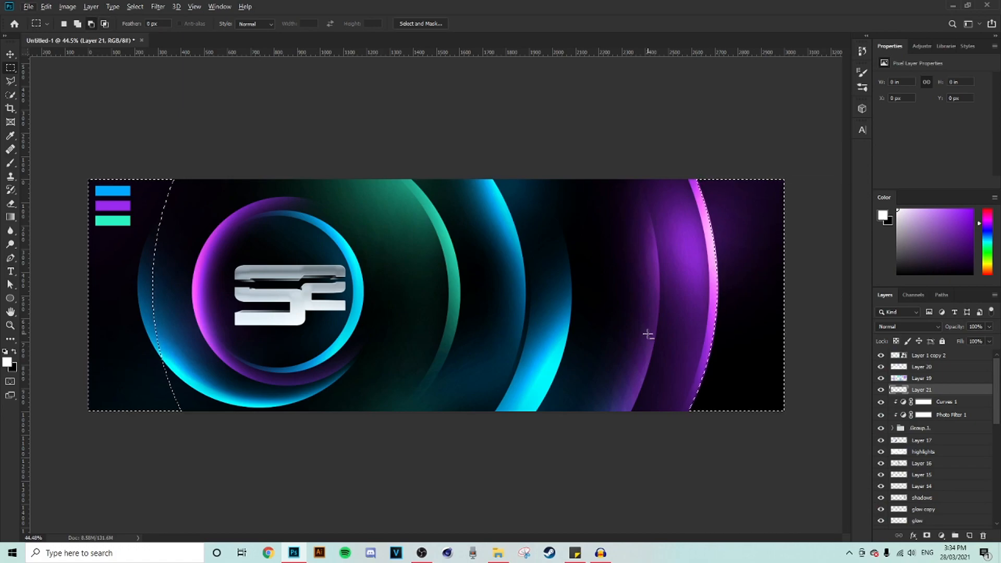
{"action": "key", "text": "alt+BackSpace"}
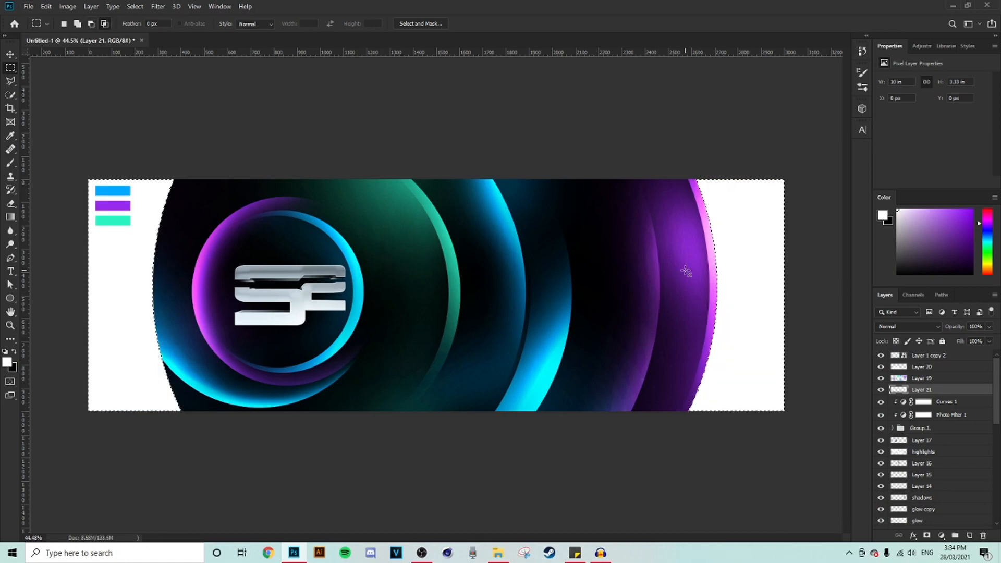
{"action": "scroll", "coordinate": [766, 280], "scroll_direction": "up", "scroll_amount": 2}
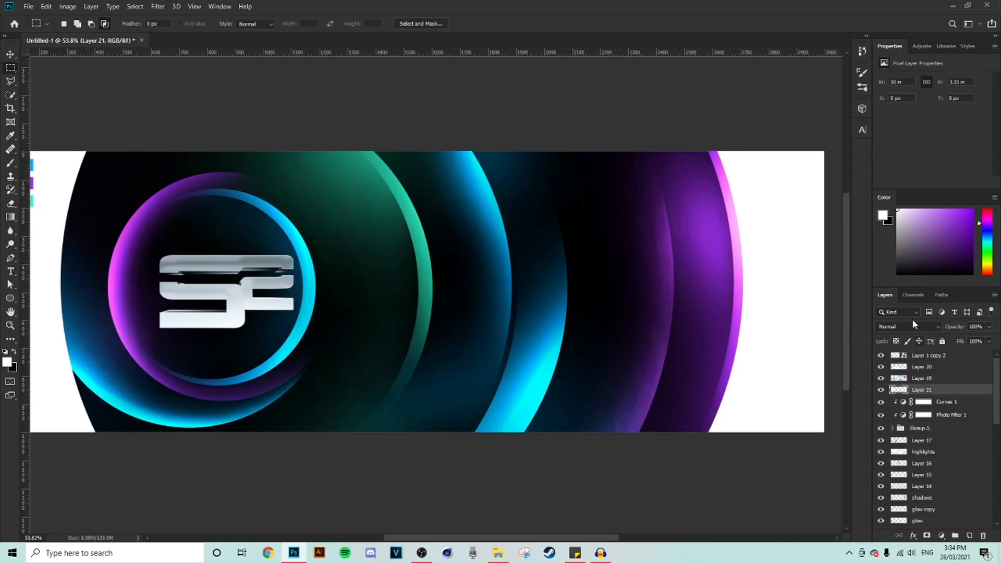
{"action": "left_click", "coordinate": [912, 327]}
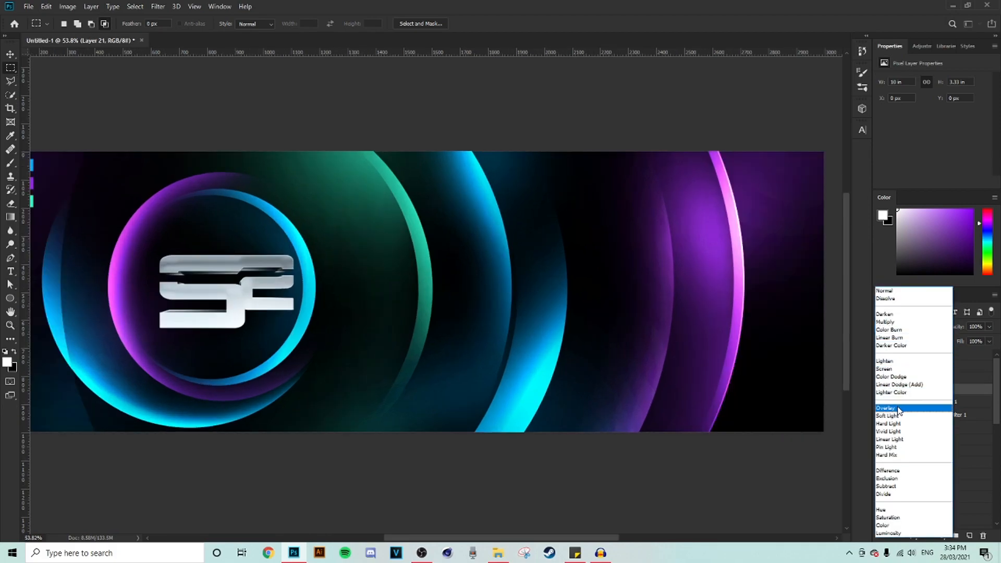
{"action": "left_click", "coordinate": [898, 409]}
Show the Ellipse 1 copy 4 shape and shift it slightly right to an X position of 284.43 px
{"action": "scroll", "coordinate": [928, 423], "scroll_direction": "down", "scroll_amount": 3}
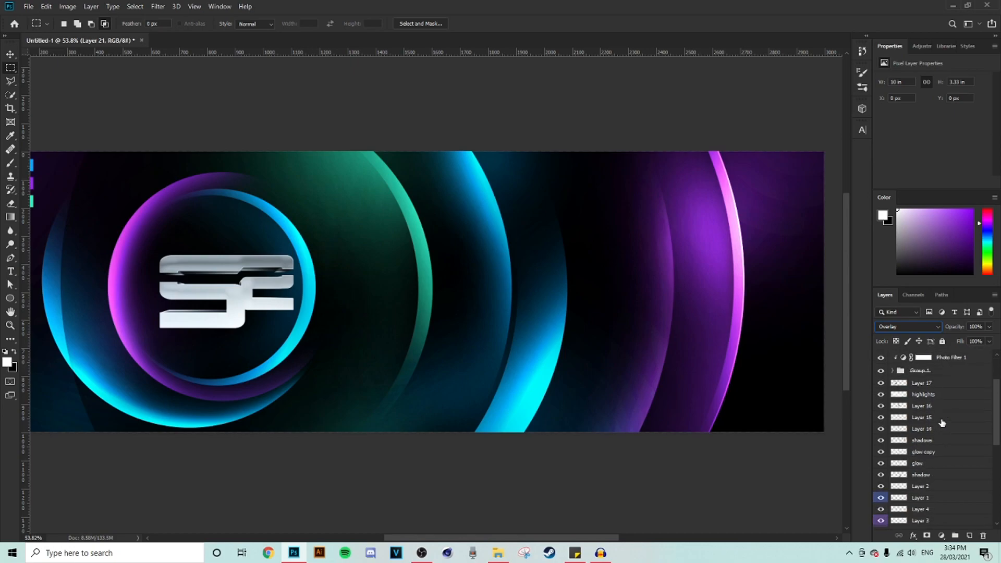
{"action": "scroll", "coordinate": [930, 400], "scroll_direction": "down", "scroll_amount": 10}
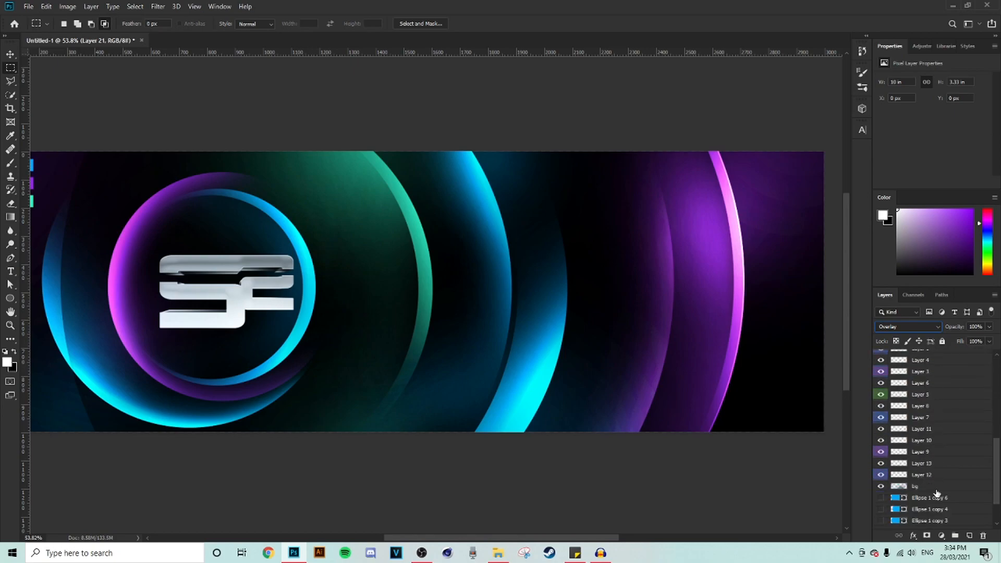
{"action": "left_click", "coordinate": [918, 486]}
{"action": "left_click", "coordinate": [920, 476]}
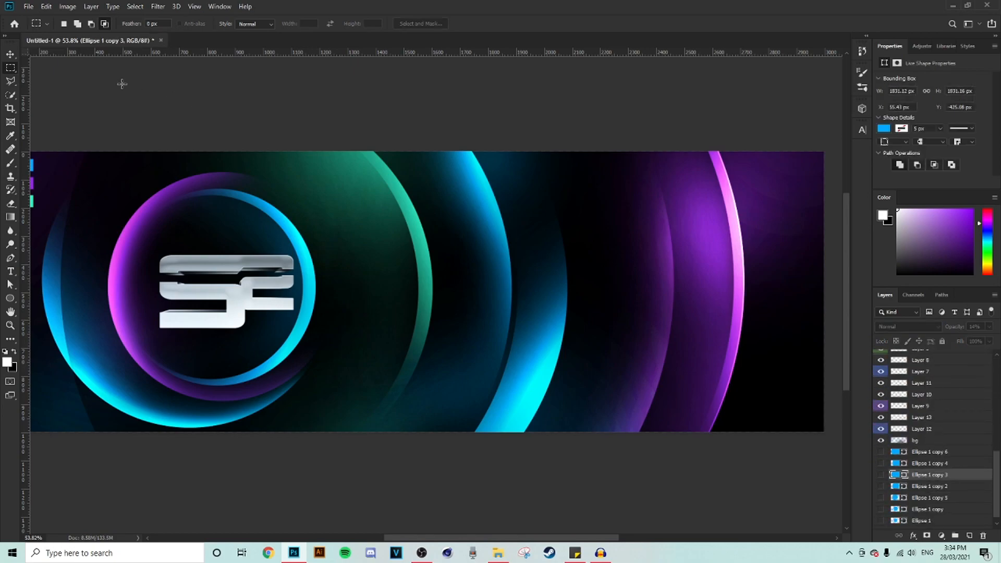
{"action": "left_click", "coordinate": [9, 55]}
{"action": "left_click", "coordinate": [881, 477]}
{"action": "left_click", "coordinate": [882, 476]}
{"action": "left_click", "coordinate": [881, 463]}
{"action": "left_click", "coordinate": [925, 463]}
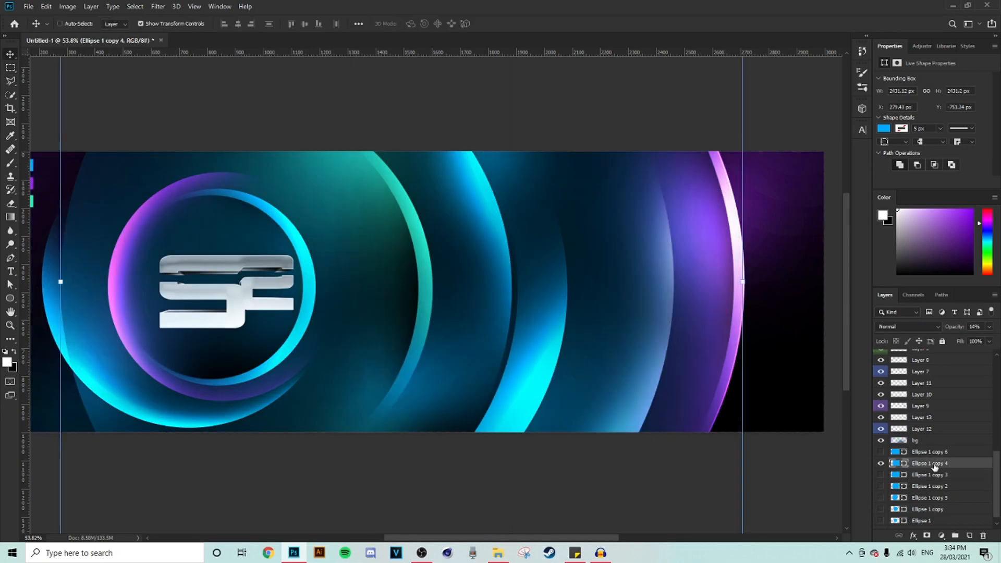
{"action": "scroll", "coordinate": [730, 312], "scroll_direction": "up", "scroll_amount": 5}
{"action": "left_click_drag", "start_coordinate": [720, 299], "coordinate": [721, 298]}
Load the outline of Ellipse 1 copy 4 as a selection and copy that area of Layer 20 to a new layer
{"action": "left_click", "coordinate": [898, 478], "text": "ctrl"}
{"action": "scroll", "coordinate": [939, 449], "scroll_direction": "up", "scroll_amount": 5}
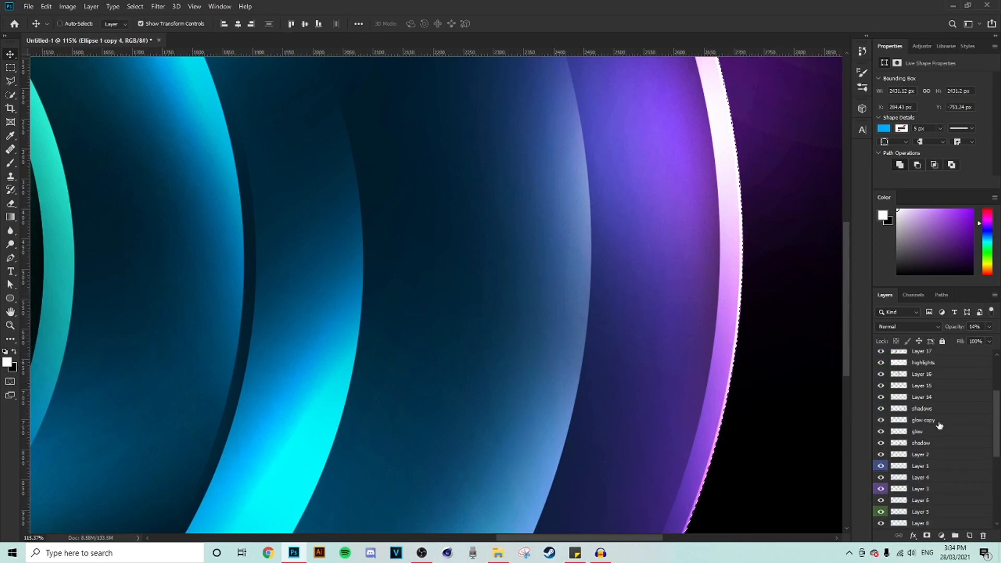
{"action": "scroll", "coordinate": [939, 425], "scroll_direction": "up", "scroll_amount": 3}
{"action": "left_click", "coordinate": [919, 368]}
{"action": "scroll", "coordinate": [814, 339], "scroll_direction": "down", "scroll_amount": 4}
{"action": "scroll", "coordinate": [803, 338], "scroll_direction": "down", "scroll_amount": 2}
{"action": "key", "text": "m"}
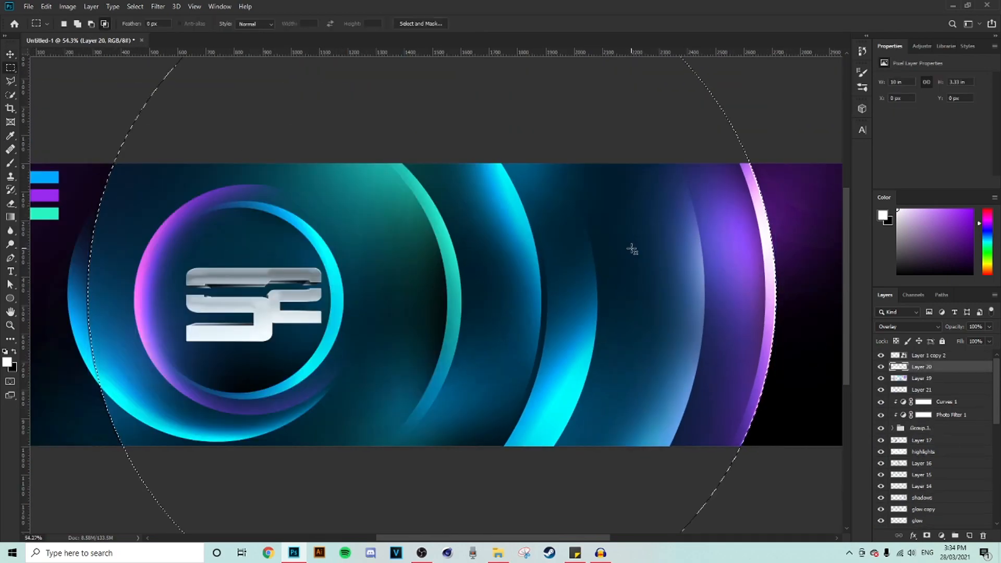
{"action": "right_click", "coordinate": [632, 250]}
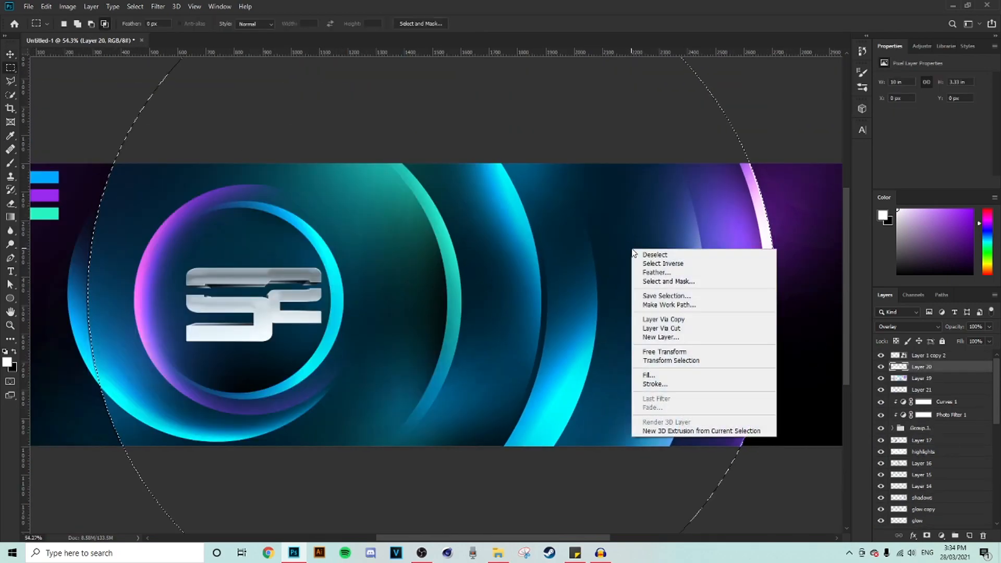
{"action": "left_click", "coordinate": [672, 320]}
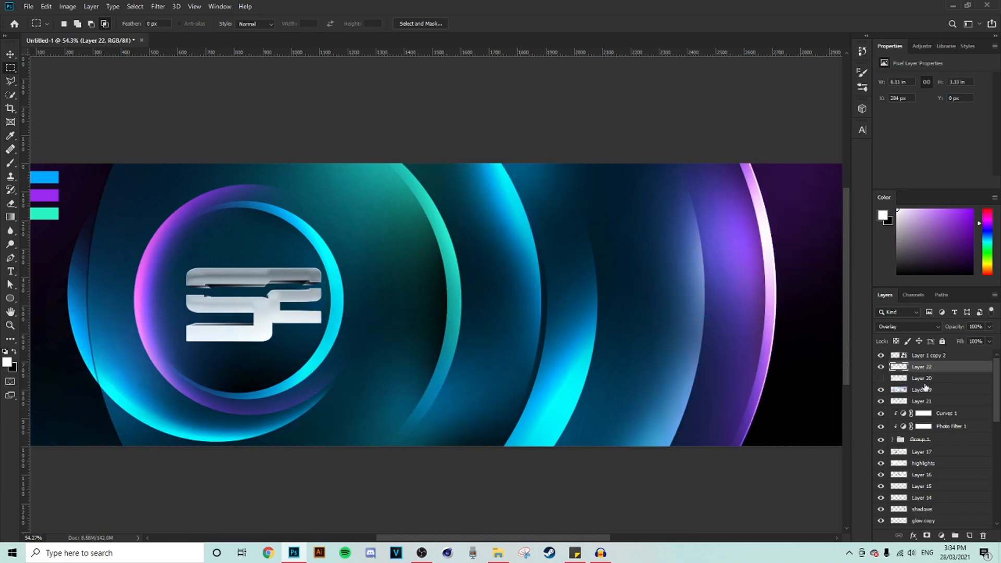
Delete the layer copied from Layer 20 and Layer 20 itself
{"action": "left_click", "coordinate": [895, 378]}
{"action": "left_click", "coordinate": [882, 368]}
{"action": "left_click", "coordinate": [882, 368]}
{"action": "left_click", "coordinate": [882, 368]}
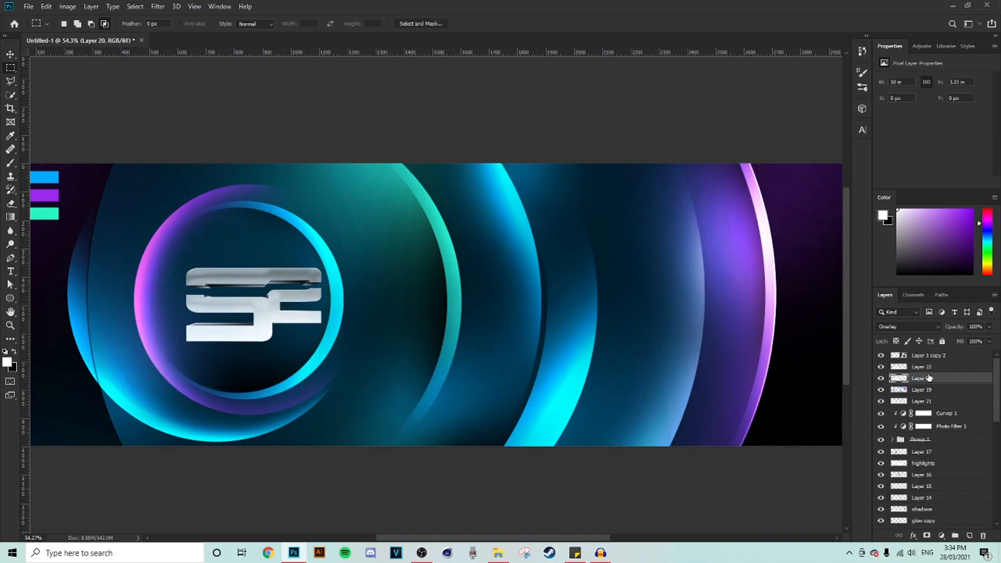
{"action": "left_click", "coordinate": [926, 370]}
{"action": "key", "text": "Delete"}
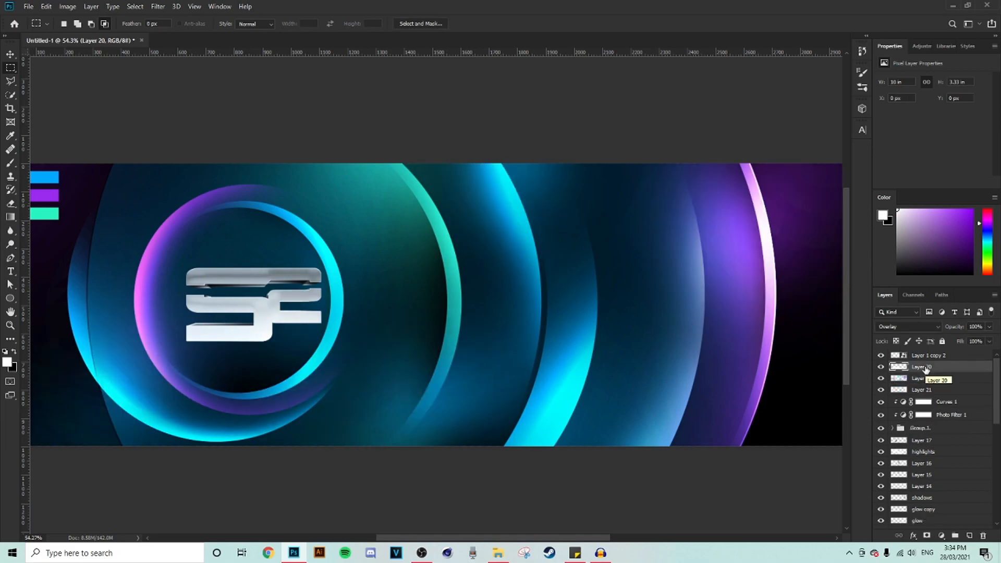
{"action": "key", "text": "Delete"}
Load the outline of Ellipse 1 copy 4 as a selection again
{"action": "scroll", "coordinate": [937, 407], "scroll_direction": "down", "scroll_amount": 2}
{"action": "scroll", "coordinate": [941, 433], "scroll_direction": "down", "scroll_amount": 5}
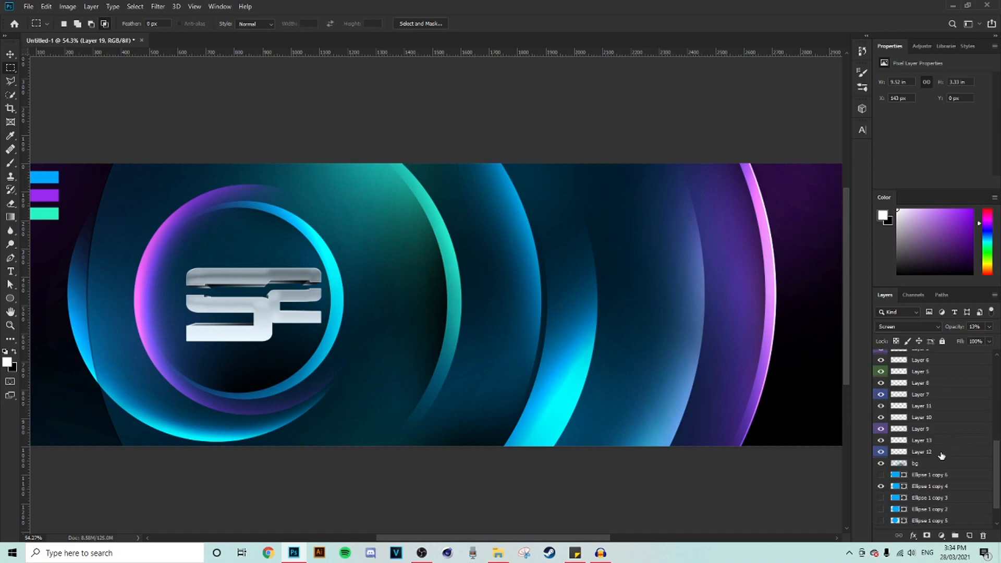
{"action": "left_click", "coordinate": [898, 456], "text": "ctrl"}
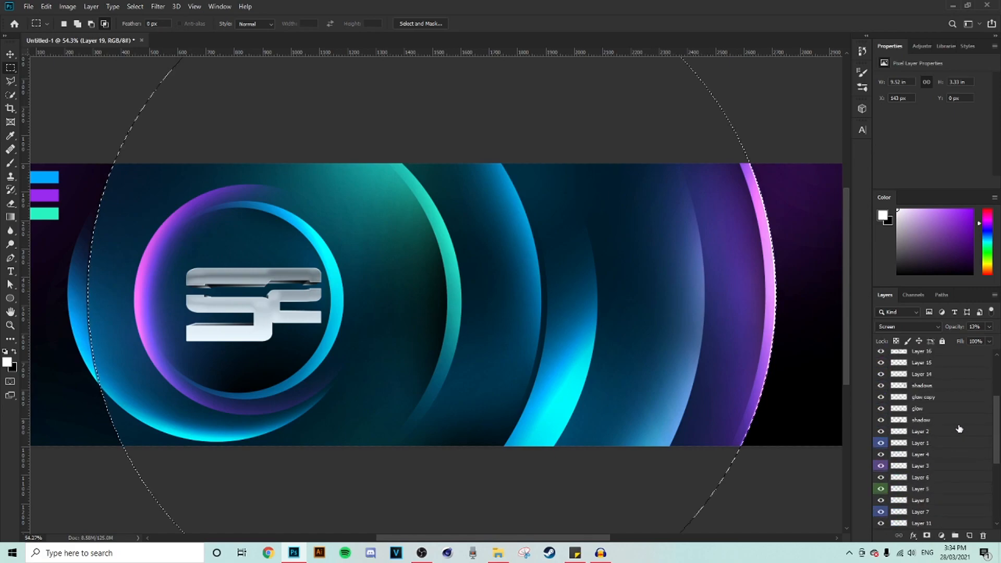
{"action": "scroll", "coordinate": [895, 396], "scroll_direction": "up", "scroll_amount": 5}
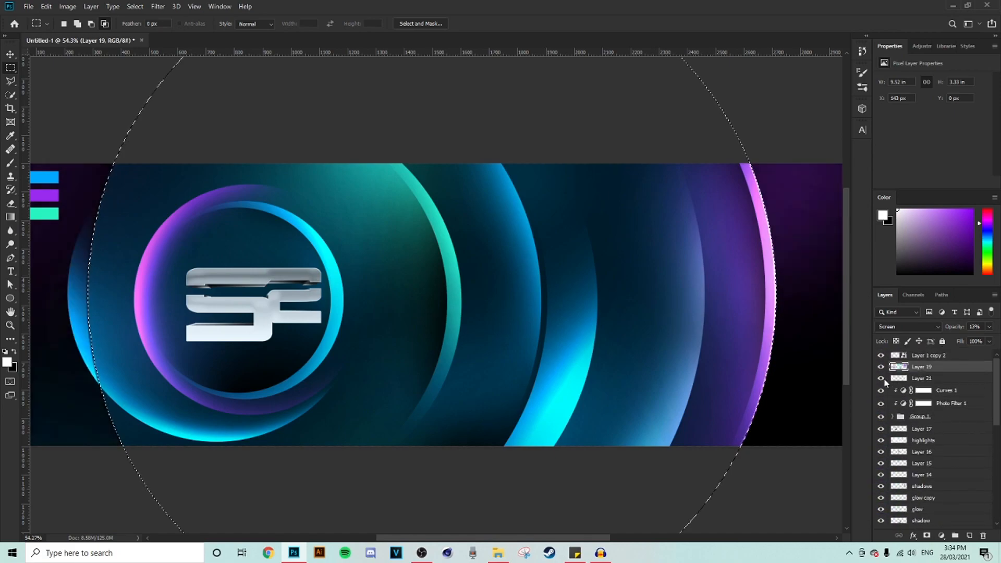
{"action": "scroll", "coordinate": [775, 259], "scroll_direction": "up", "scroll_amount": 1}
{"action": "scroll", "coordinate": [775, 260], "scroll_direction": "up", "scroll_amount": 4}
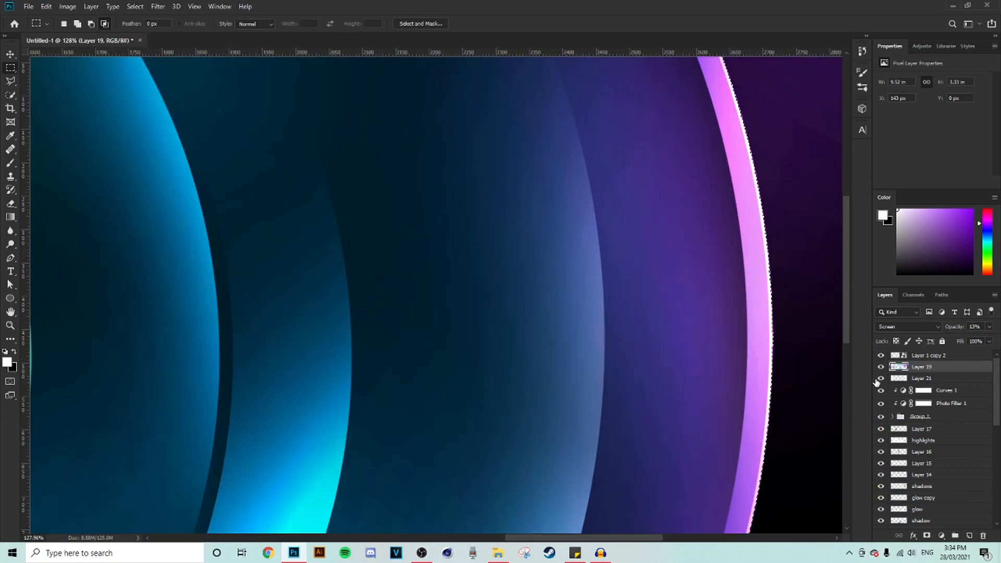
Copy the selected part of Layer 21 to a new layer and delete Layer 21
{"action": "left_click", "coordinate": [928, 379]}
{"action": "right_click", "coordinate": [756, 276]}
{"action": "left_click", "coordinate": [792, 345]}
{"action": "left_click", "coordinate": [880, 390]}
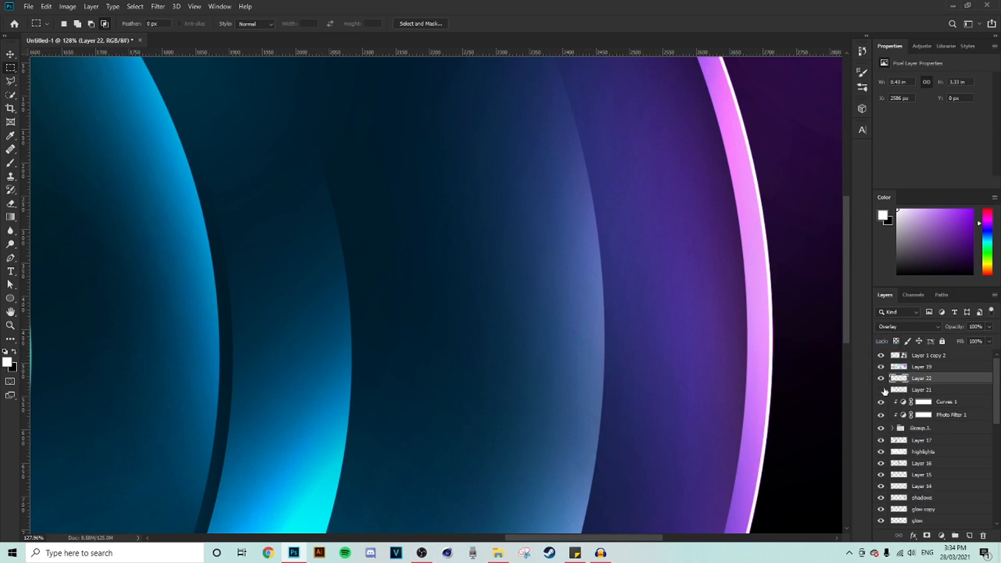
{"action": "left_click", "coordinate": [937, 392]}
{"action": "key", "text": "Delete"}
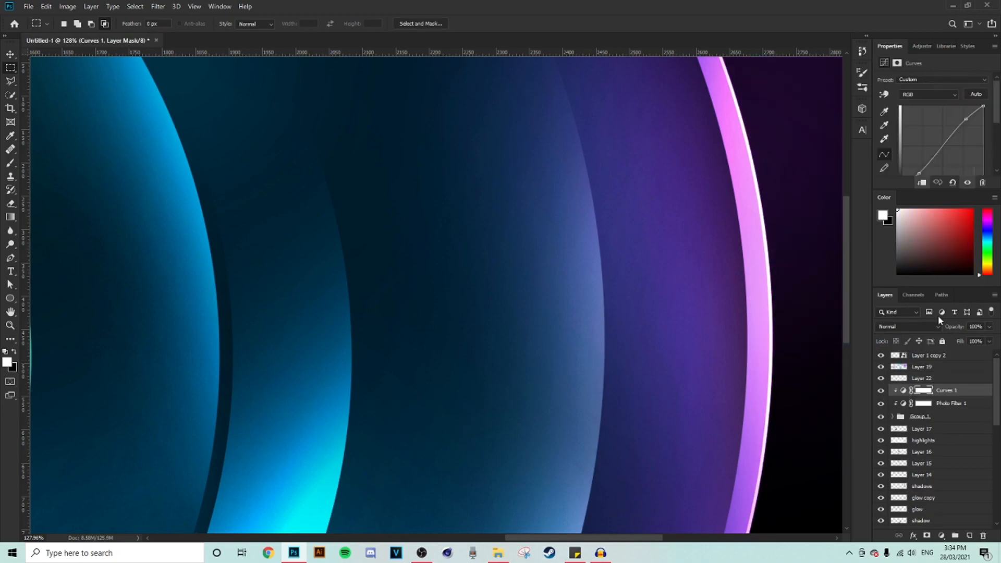
Fade the ends of the white rim light on Layer 22 with a large soft eraser
{"action": "scroll", "coordinate": [615, 264], "scroll_direction": "down", "scroll_amount": 8}
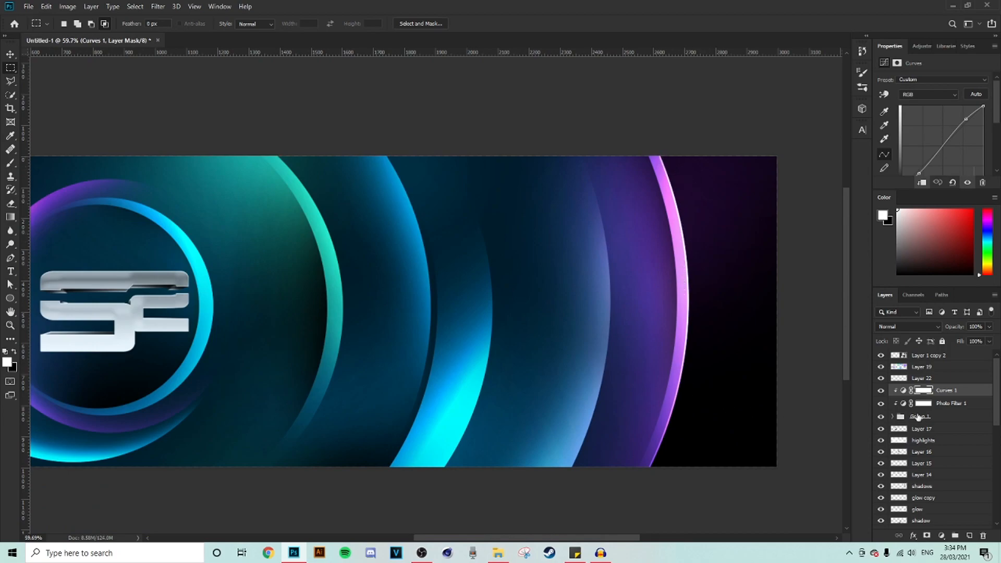
{"action": "left_click", "coordinate": [881, 378]}
{"action": "left_click", "coordinate": [881, 378]}
{"action": "left_click", "coordinate": [925, 379]}
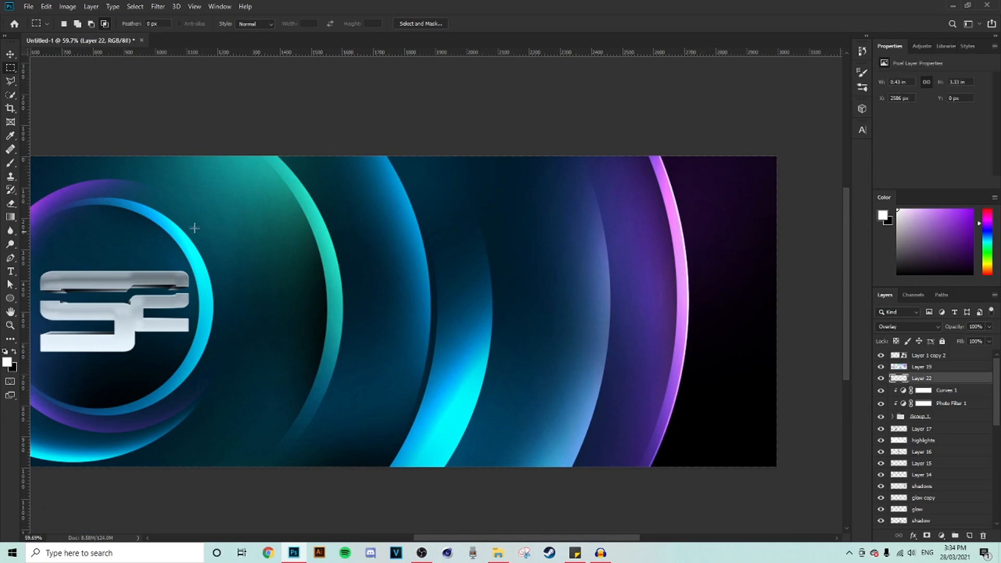
{"action": "left_click", "coordinate": [11, 204]}
{"action": "right_click", "coordinate": [658, 188], "text": "alt"}
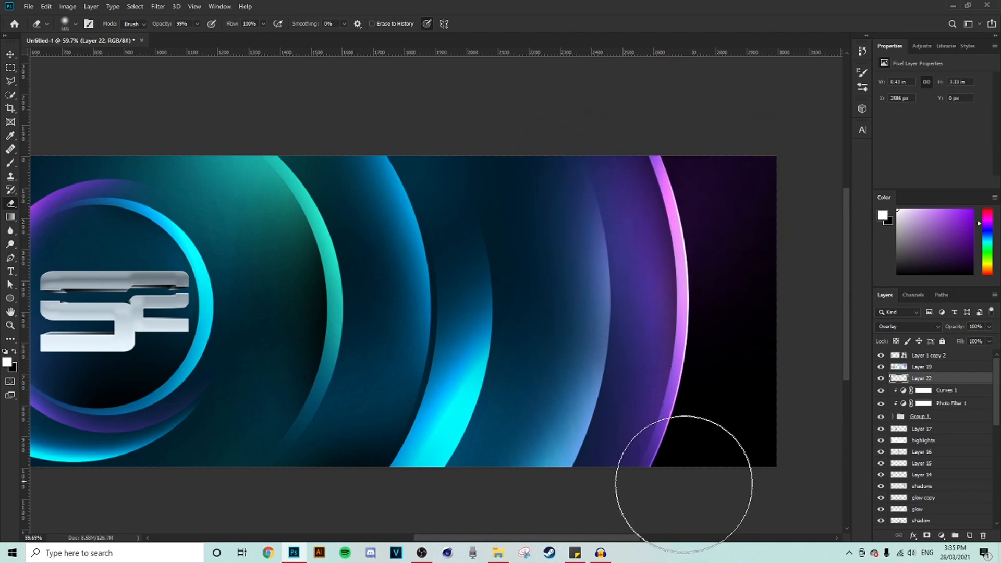
{"action": "scroll", "coordinate": [687, 417], "scroll_direction": "down", "scroll_amount": 4, "text": "alt"}
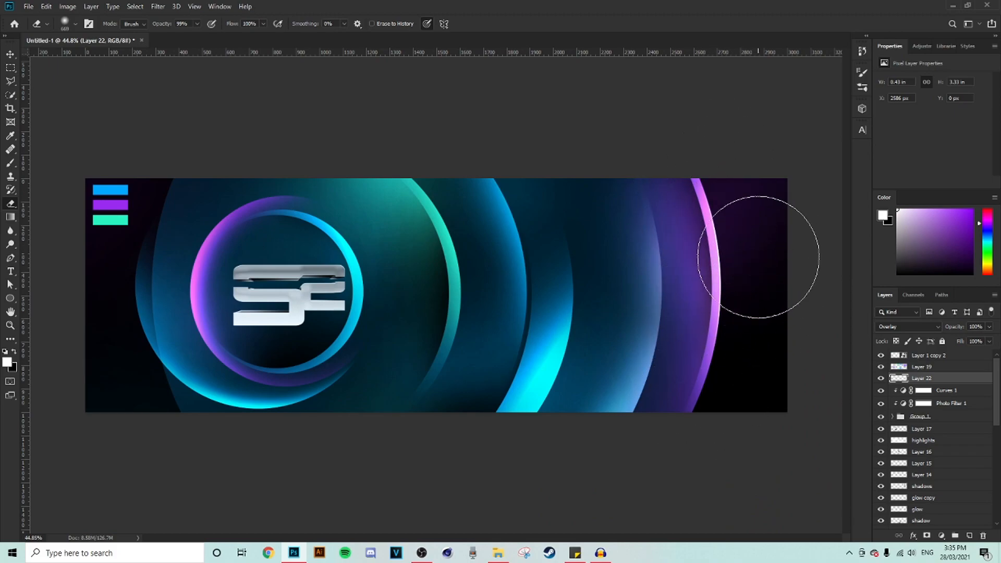
Hide the Ellipse 1 copy 4 shape
{"action": "scroll", "coordinate": [964, 454], "scroll_direction": "down", "scroll_amount": 10}
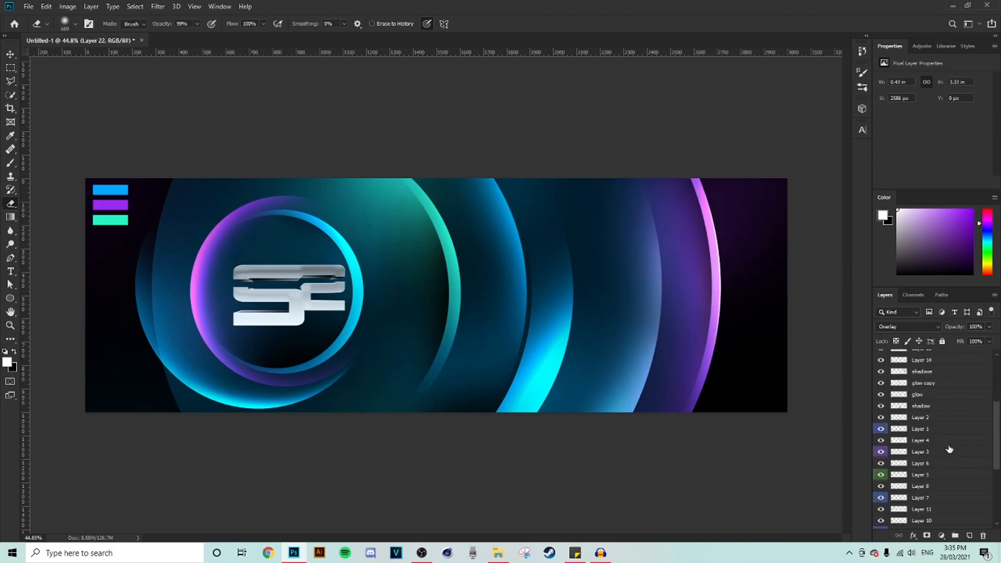
{"action": "scroll", "coordinate": [580, 336], "scroll_direction": "down", "scroll_amount": 3}
{"action": "scroll", "coordinate": [581, 339], "scroll_direction": "up", "scroll_amount": 4}
{"action": "scroll", "coordinate": [949, 424], "scroll_direction": "up", "scroll_amount": 5}
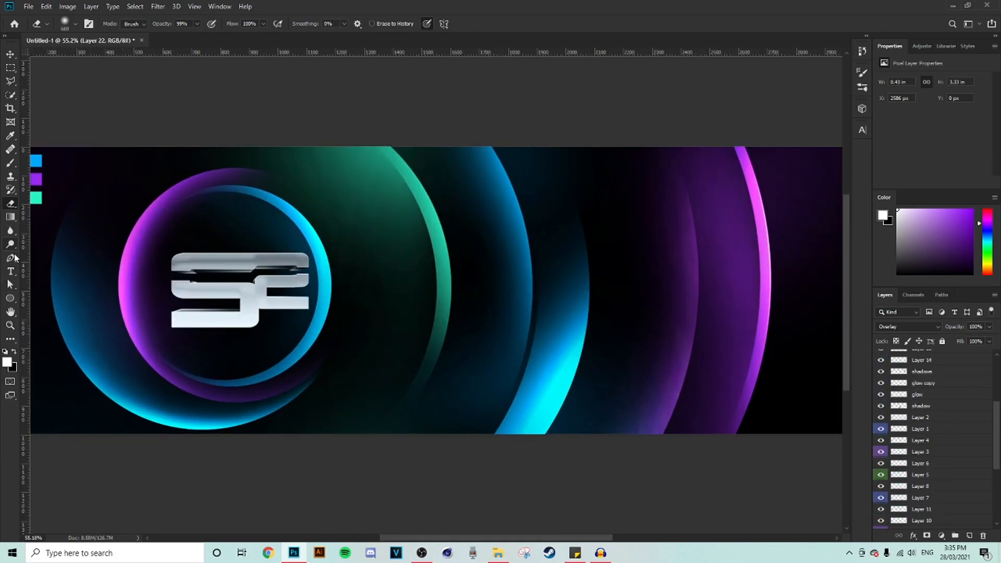
Check the hidden ellipse shapes for the one matching the blue middle ring, then show and select Ellipse 1 copy 3
{"action": "left_click", "coordinate": [11, 257]}
{"action": "scroll", "coordinate": [933, 473], "scroll_direction": "down", "scroll_amount": 5}
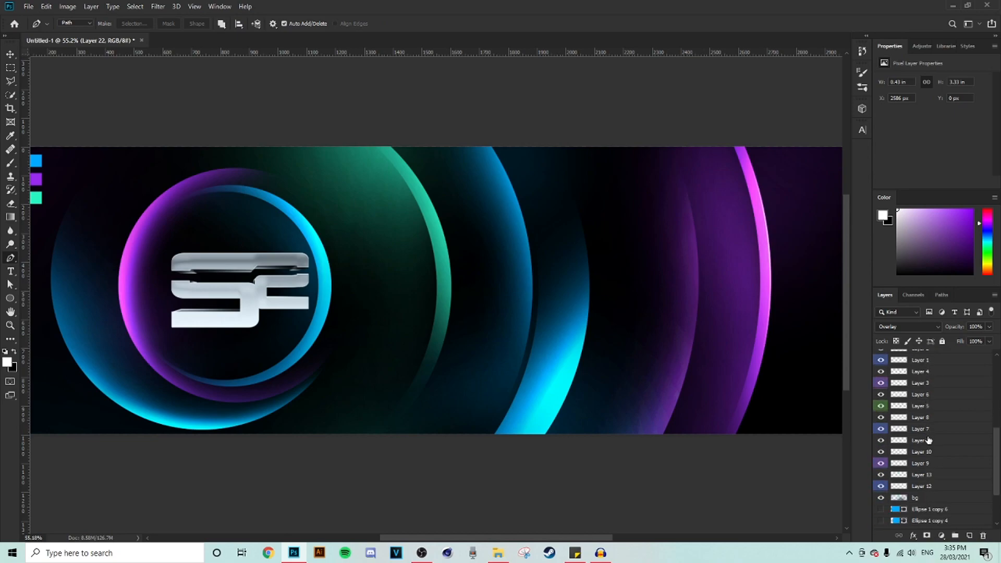
{"action": "left_click", "coordinate": [888, 465]}
{"action": "left_click", "coordinate": [881, 474]}
{"action": "left_click", "coordinate": [882, 474]}
{"action": "left_click", "coordinate": [920, 498]}
{"action": "left_click", "coordinate": [882, 509]}
{"action": "left_click", "coordinate": [882, 509]}
{"action": "left_click", "coordinate": [881, 498]}
{"action": "left_click", "coordinate": [881, 498]}
{"action": "left_click", "coordinate": [882, 486]}
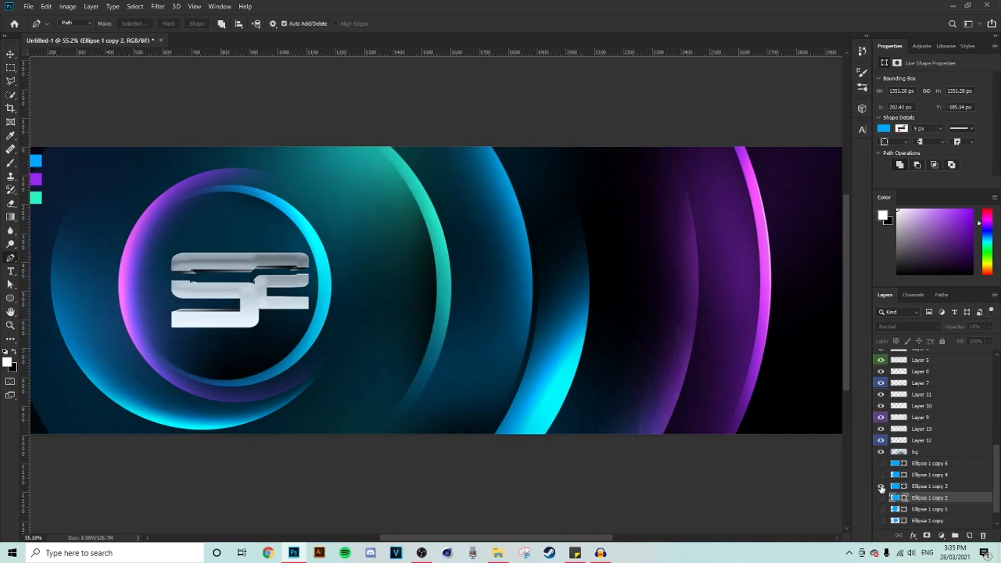
{"action": "left_click", "coordinate": [928, 486]}
{"action": "left_click", "coordinate": [10, 54]}
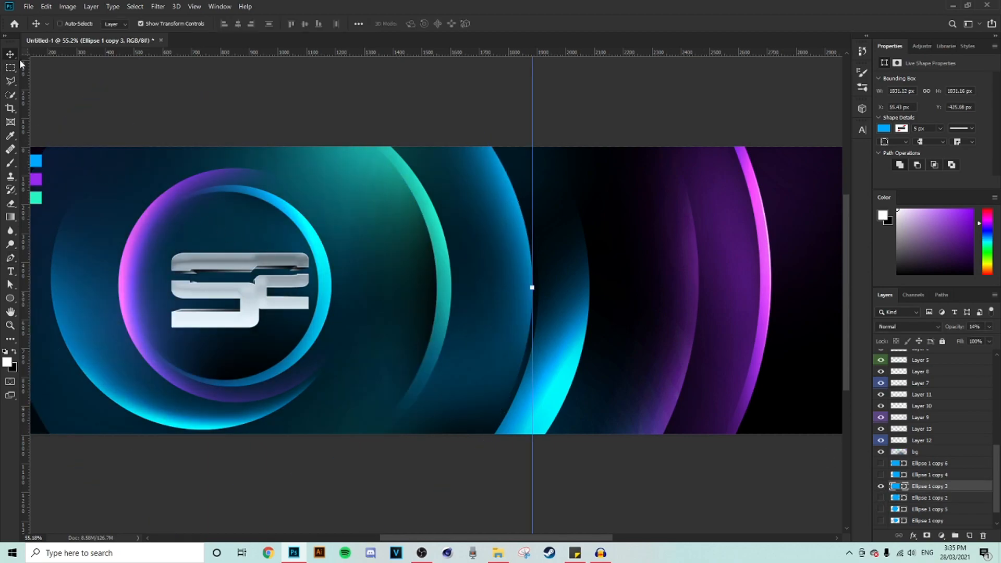
Move Ellipse 1 copy 3 slightly left along the blue ring's outer edge, to an X position of 47.43 px
{"action": "scroll", "coordinate": [459, 284], "scroll_direction": "up", "scroll_amount": 4}
{"action": "scroll", "coordinate": [598, 338], "scroll_direction": "down", "scroll_amount": 3}
{"action": "left_click", "coordinate": [881, 487]}
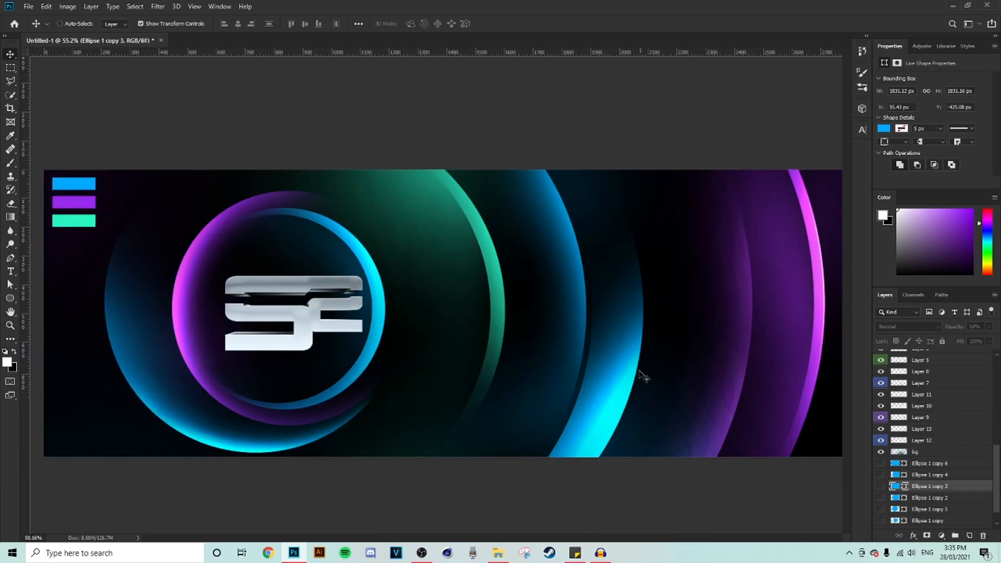
{"action": "scroll", "coordinate": [649, 376], "scroll_direction": "down", "scroll_amount": 1}
{"action": "left_click", "coordinate": [881, 487]}
{"action": "left_click_drag", "start_coordinate": [528, 285], "coordinate": [505, 185]}
{"action": "scroll", "coordinate": [525, 290], "scroll_direction": "up", "scroll_amount": 4}
{"action": "scroll", "coordinate": [519, 184], "scroll_direction": "down", "scroll_amount": 4}
{"action": "left_click", "coordinate": [11, 67]}
{"action": "scroll", "coordinate": [391, 198], "scroll_direction": "down", "scroll_amount": 2}
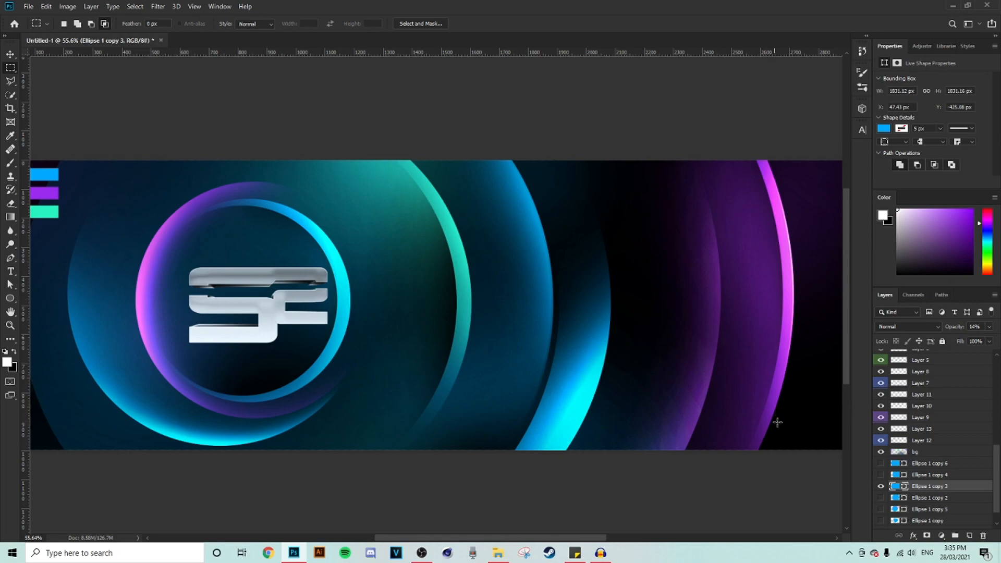
Compare the blue ring's outer edge with Ellipse 1 copy 3 hidden and shown
{"action": "left_click", "coordinate": [880, 486]}
{"action": "scroll", "coordinate": [597, 335], "scroll_direction": "down", "scroll_amount": 1}
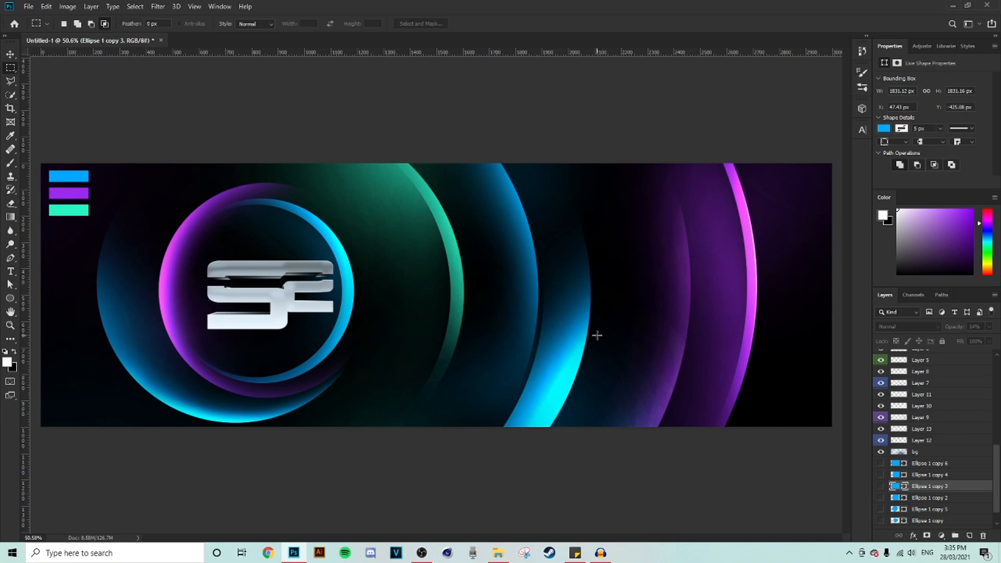
{"action": "left_click", "coordinate": [881, 487]}
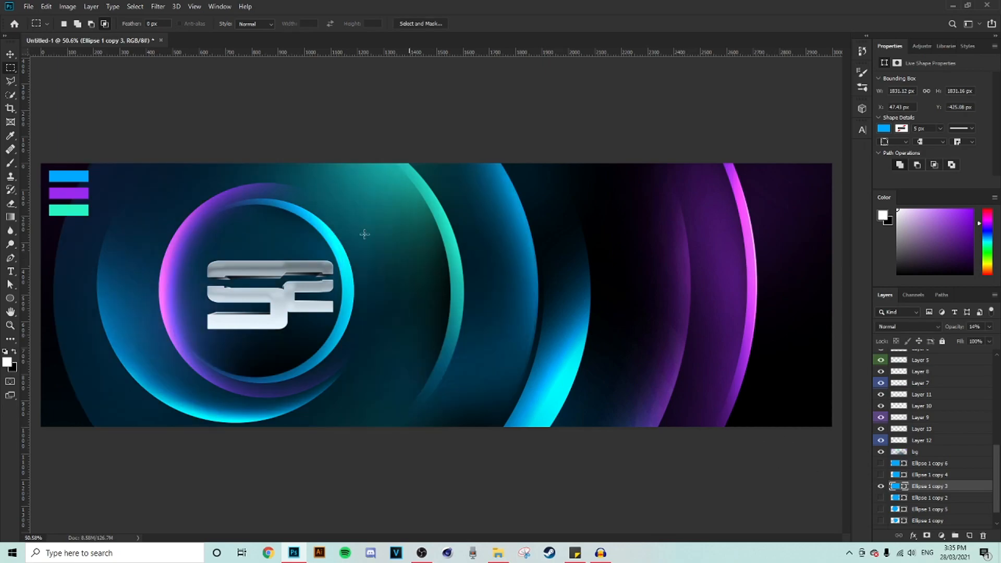
{"action": "left_click", "coordinate": [9, 55]}
{"action": "scroll", "coordinate": [371, 256], "scroll_direction": "up", "scroll_amount": 8}
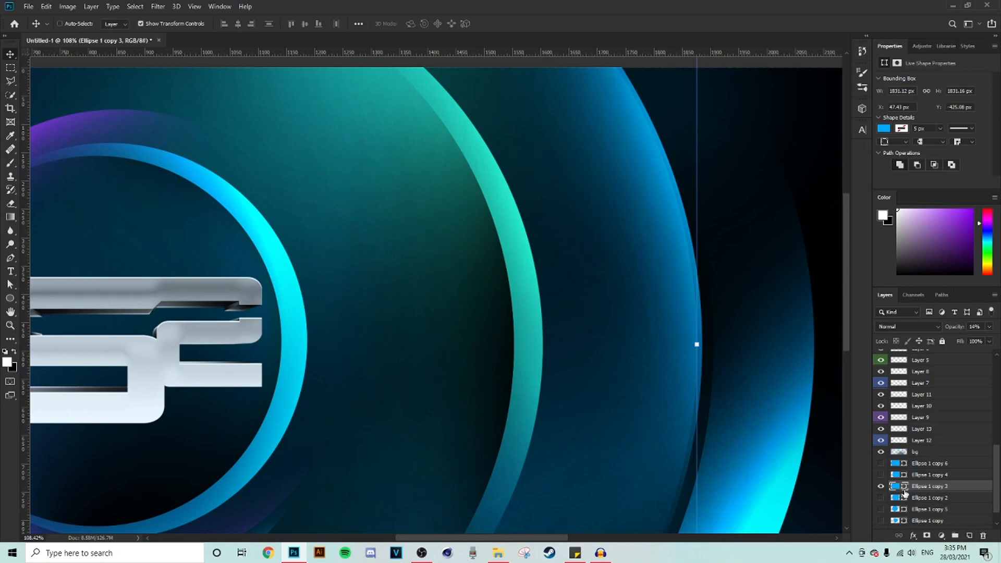
{"action": "scroll", "coordinate": [635, 373], "scroll_direction": "down", "scroll_amount": 4}
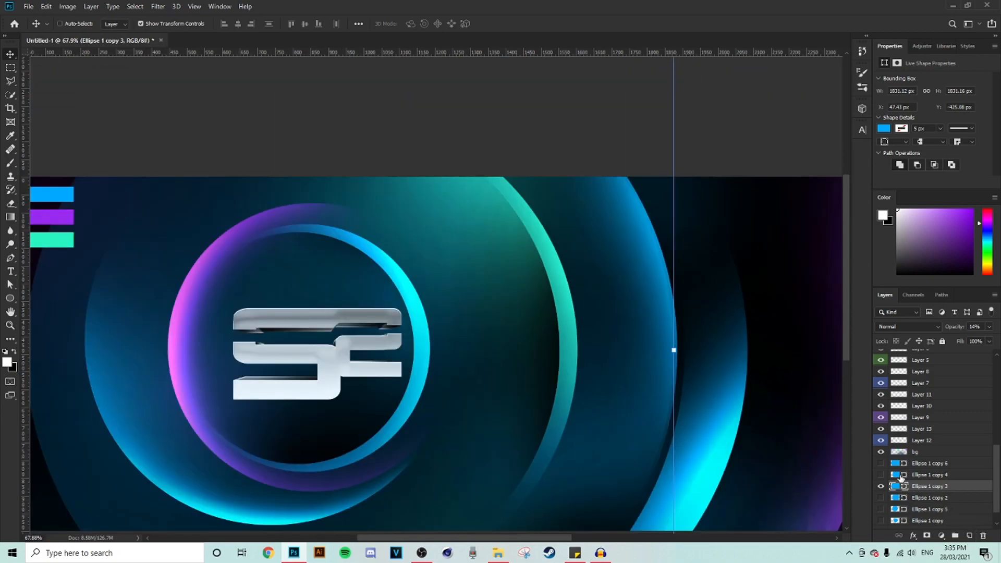
Load the outline of Ellipse 1 copy 3 as a selection and invert it
{"action": "left_click", "coordinate": [898, 488], "text": "ctrl"}
{"action": "scroll", "coordinate": [661, 358], "scroll_direction": "down", "scroll_amount": 2}
{"action": "key", "text": "m"}
{"action": "right_click", "coordinate": [335, 206]}
{"action": "left_click", "coordinate": [366, 220]}
Fill the selection with white on a new layer above Ellipse 1 copy 3 and deselect
{"action": "left_click", "coordinate": [969, 535]}
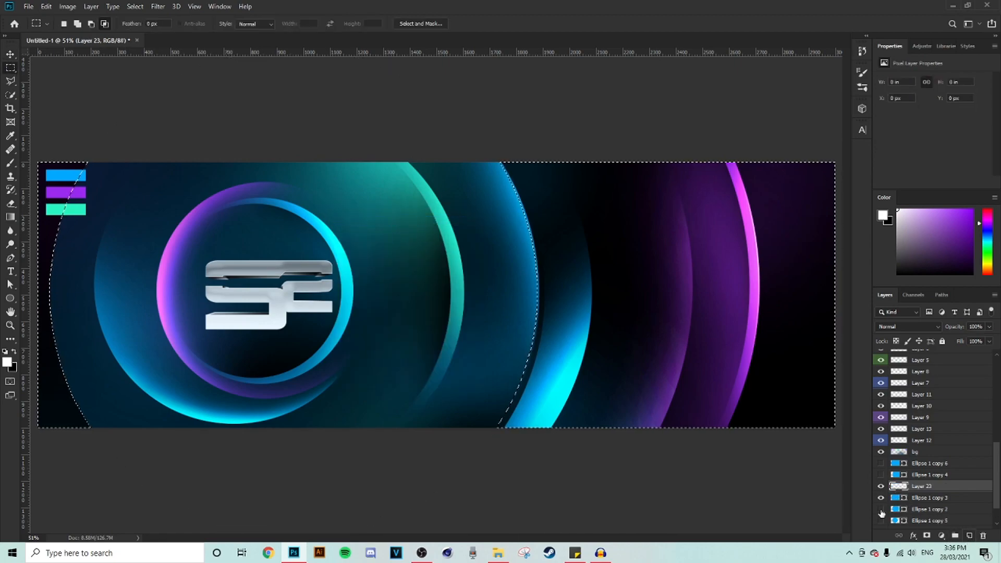
{"action": "key", "text": "alt+BackSpace"}
{"action": "key", "text": "ctrl+d"}
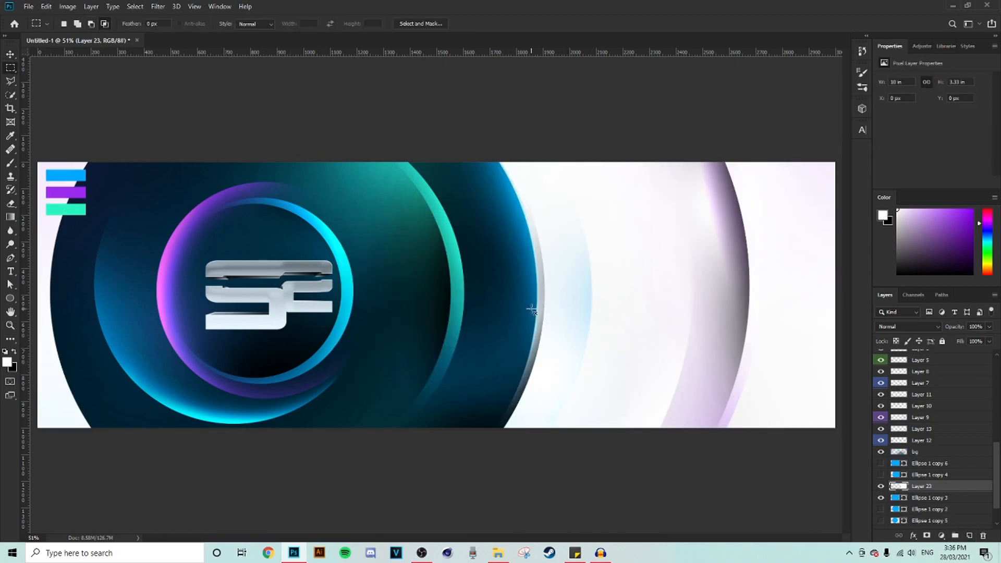
Hide Layer 23 and move Ellipse 1 copy 3 slightly right to an X position of 55.43 px
{"action": "left_click", "coordinate": [881, 486]}
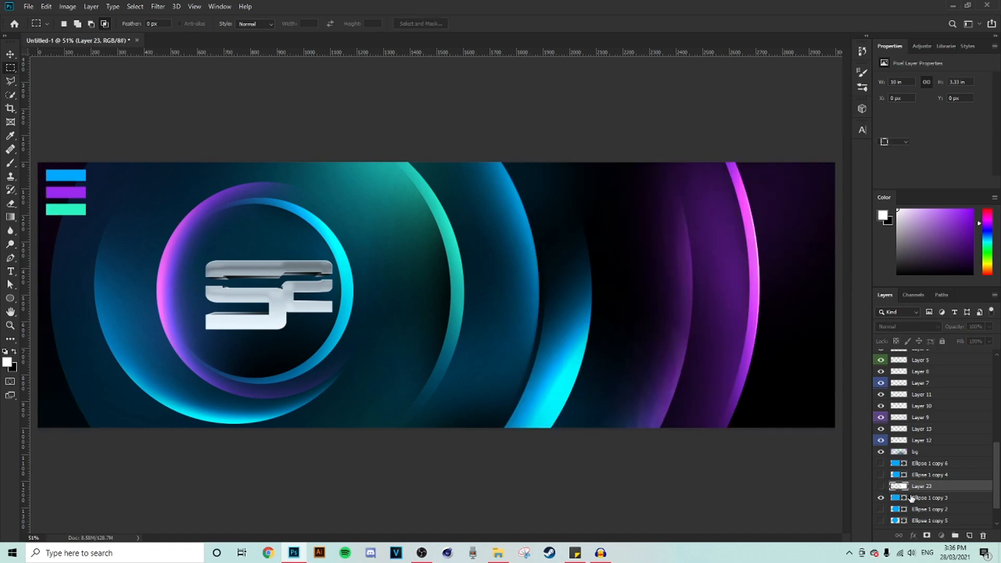
{"action": "left_click", "coordinate": [912, 498]}
{"action": "left_click", "coordinate": [11, 55]}
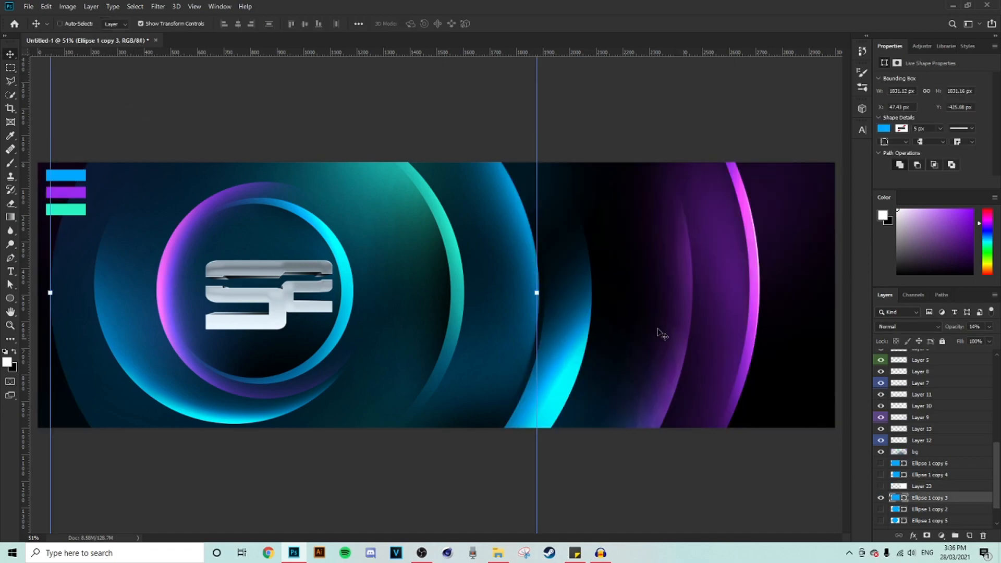
{"action": "scroll", "coordinate": [555, 277], "scroll_direction": "up", "scroll_amount": 15}
{"action": "left_click_drag", "start_coordinate": [460, 262], "coordinate": [468, 264]}
Load the outline of Ellipse 1 copy 3 as a selection and copy that part of the white Layer 23 to a new layer
{"action": "left_click", "coordinate": [894, 498], "text": "ctrl"}
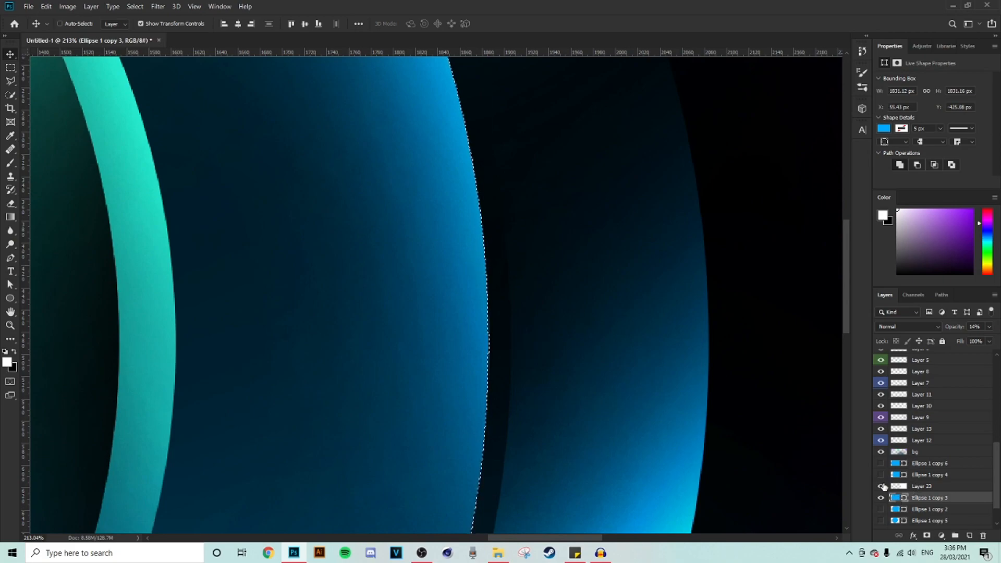
{"action": "left_click", "coordinate": [881, 486]}
{"action": "left_click", "coordinate": [934, 488]}
{"action": "key", "text": "m"}
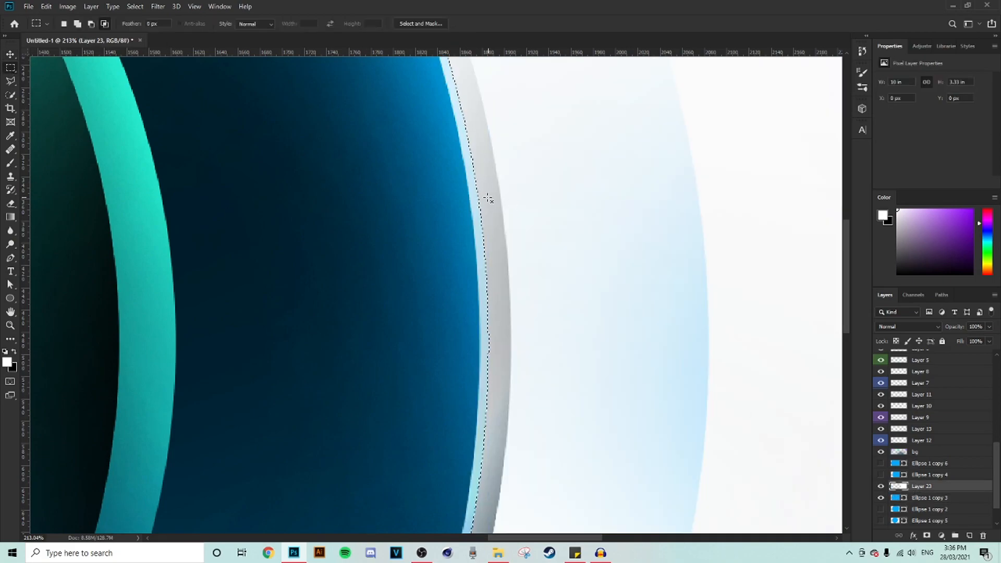
{"action": "right_click", "coordinate": [487, 199]}
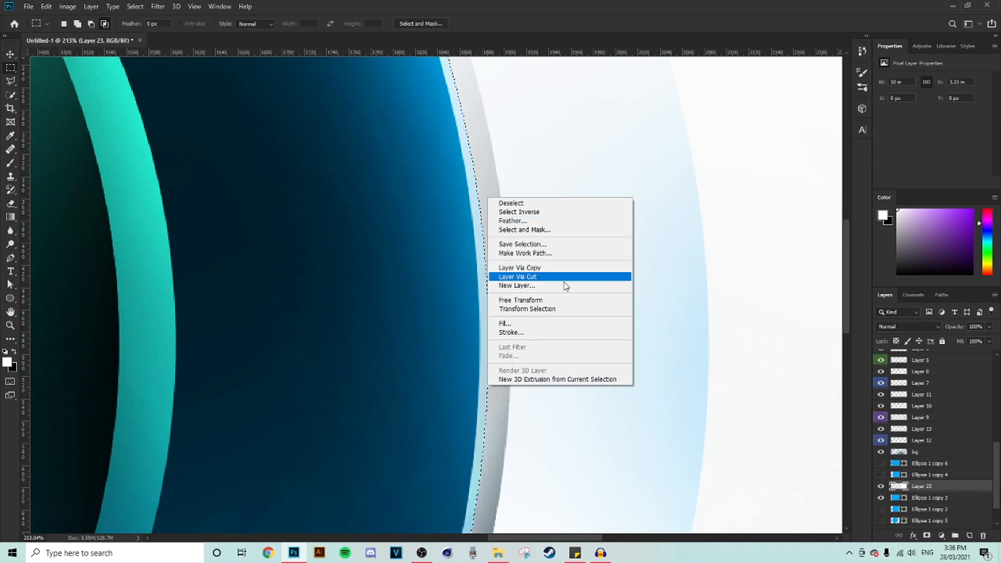
{"action": "left_click", "coordinate": [897, 499]}
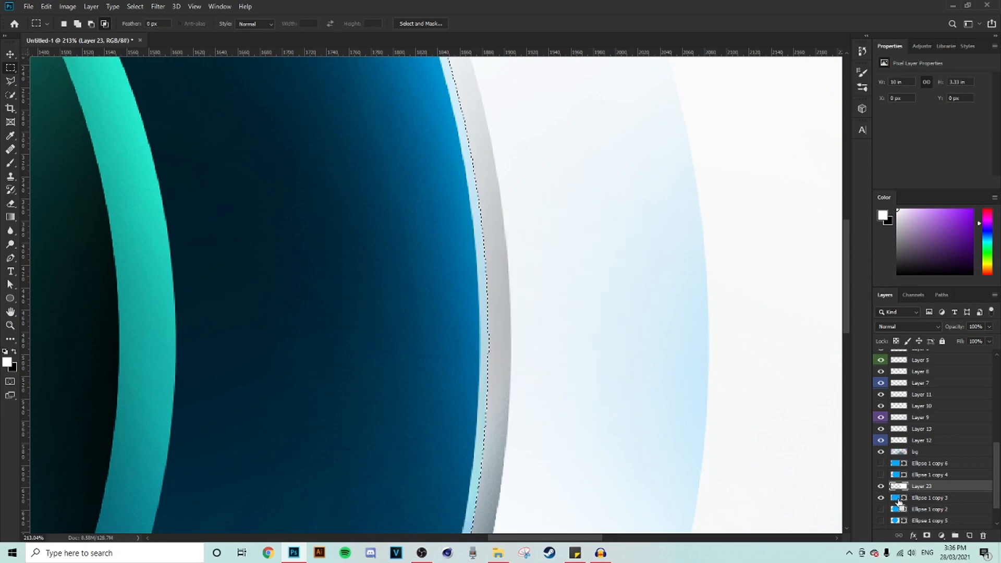
{"action": "right_click", "coordinate": [373, 177]}
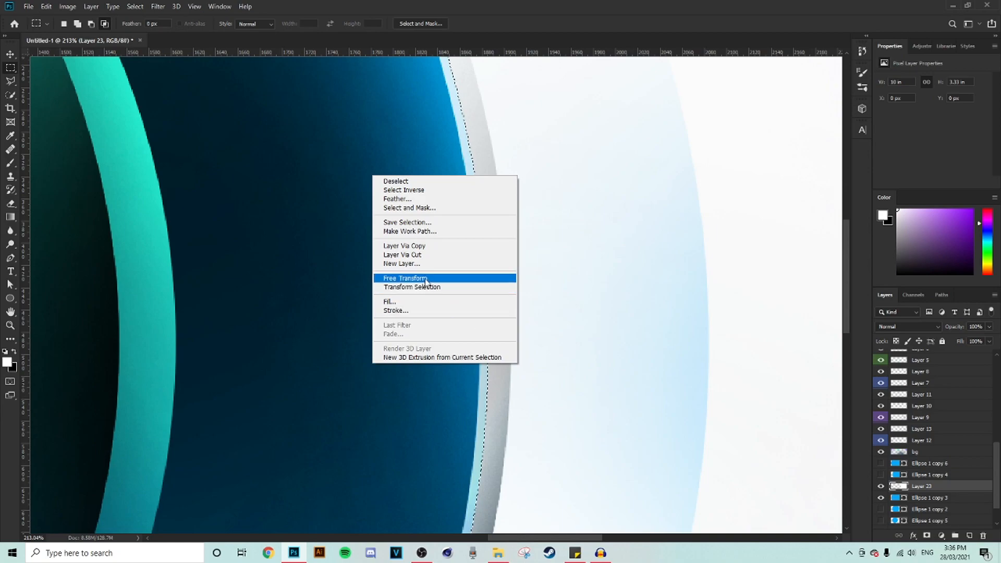
{"action": "left_click", "coordinate": [414, 246]}
Delete the white Layer 23, keeping only the thin sliver copied along the blue ring's outer edge
{"action": "left_click", "coordinate": [923, 499]}
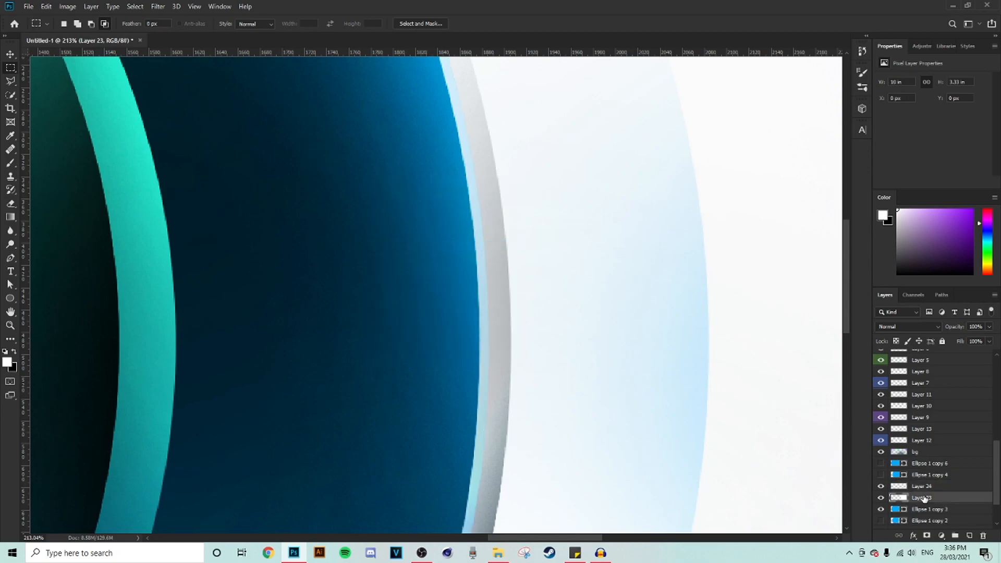
{"action": "key", "text": "Delete"}
{"action": "scroll", "coordinate": [577, 338], "scroll_direction": "down", "scroll_amount": 10}
{"action": "scroll", "coordinate": [576, 333], "scroll_direction": "up", "scroll_amount": 5}
{"action": "scroll", "coordinate": [533, 416], "scroll_direction": "down", "scroll_amount": 5}
Set Layer 24 to the Overlay blend mode and move it up the layer stack, directly above Curves 1
{"action": "left_click", "coordinate": [923, 487]}
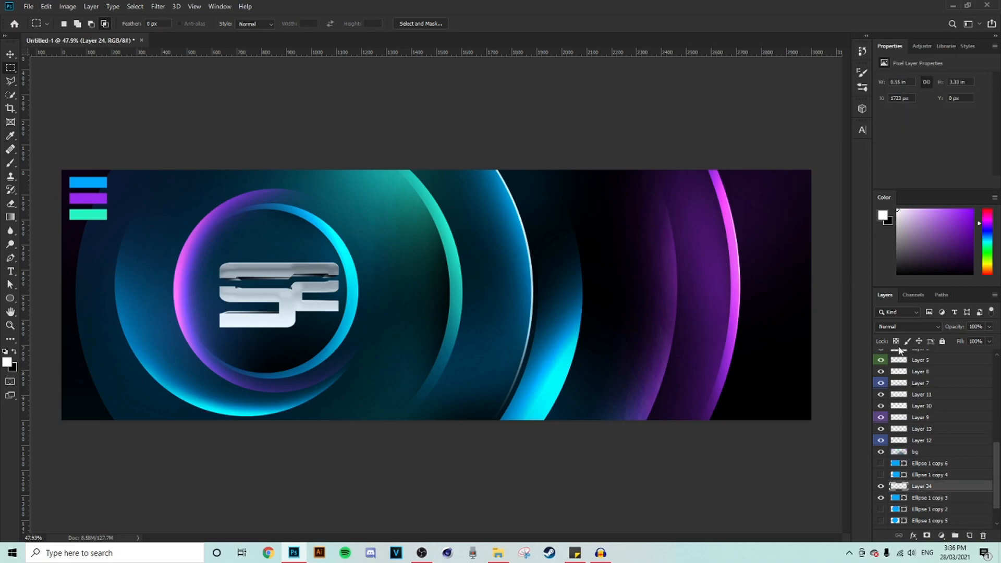
{"action": "left_click", "coordinate": [907, 327]}
{"action": "left_click", "coordinate": [907, 404]}
{"action": "left_click_drag", "start_coordinate": [921, 491], "coordinate": [918, 365]}
Hide Ellipse 1 copy 3 and inspect the highlight on the large blue ring's edge
{"action": "scroll", "coordinate": [892, 477], "scroll_direction": "down", "scroll_amount": 10}
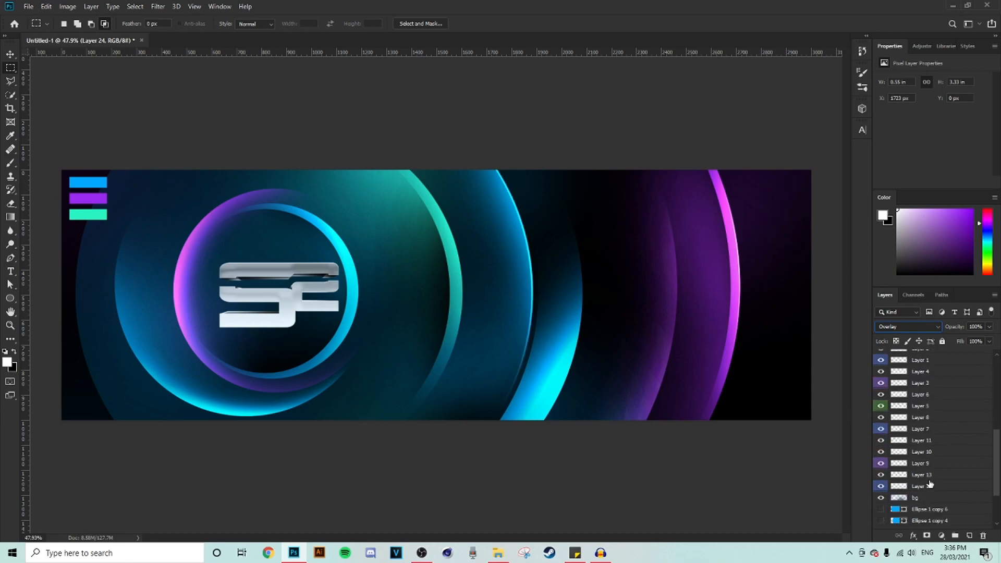
{"action": "left_click", "coordinate": [882, 475]}
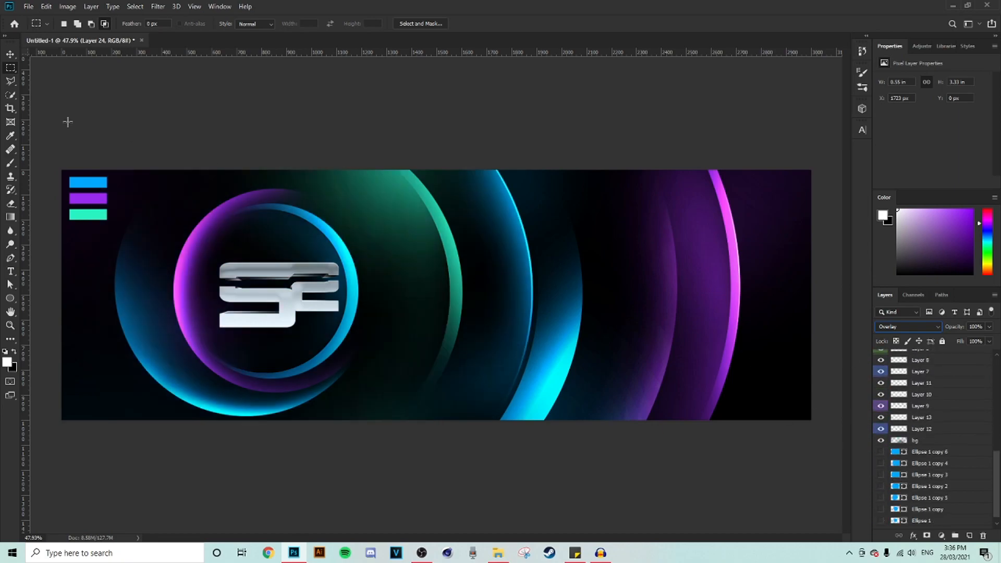
{"action": "scroll", "coordinate": [543, 314], "scroll_direction": "up", "scroll_amount": 2}
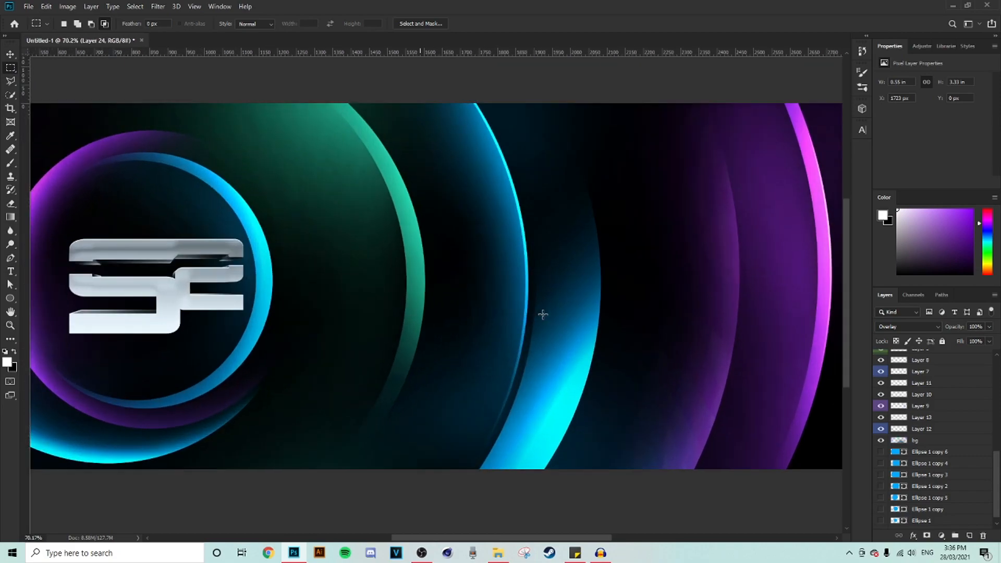
{"action": "scroll", "coordinate": [543, 315], "scroll_direction": "down", "scroll_amount": 2}
{"action": "scroll", "coordinate": [543, 315], "scroll_direction": "up", "scroll_amount": 2}
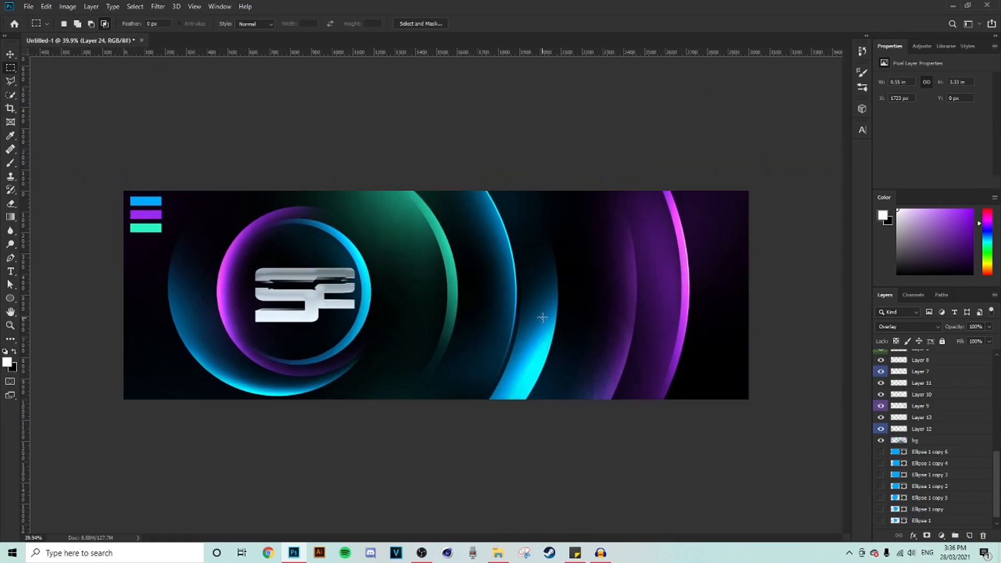
{"action": "scroll", "coordinate": [543, 314], "scroll_direction": "up", "scroll_amount": 1}
{"action": "scroll", "coordinate": [293, 264], "scroll_direction": "up", "scroll_amount": 1}
{"action": "left_click_drag", "start_coordinate": [515, 538], "coordinate": [482, 526]}
{"action": "scroll", "coordinate": [937, 464], "scroll_direction": "down", "scroll_amount": 1}
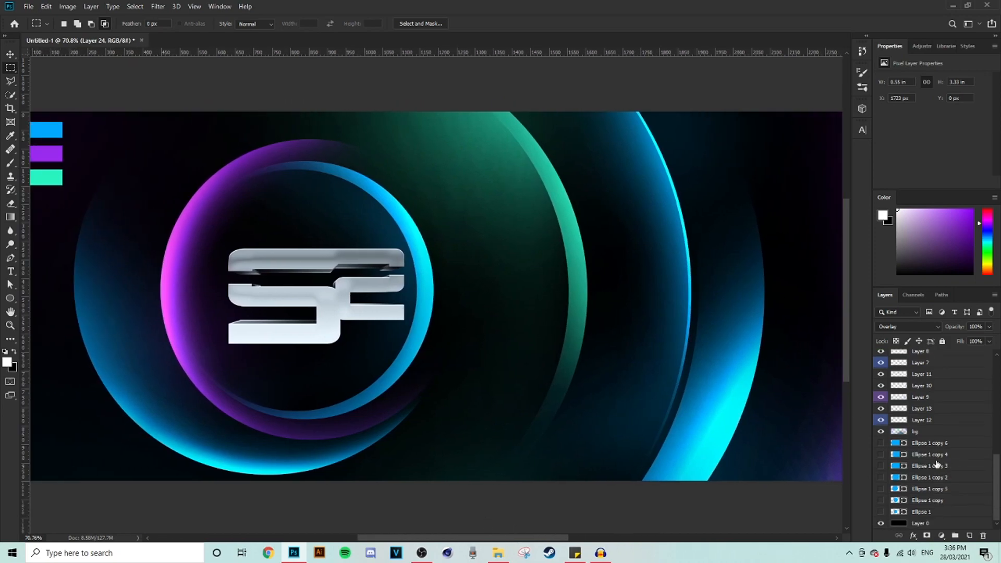
{"action": "left_click", "coordinate": [882, 500]}
{"action": "left_click", "coordinate": [896, 501], "text": "ctrl"}
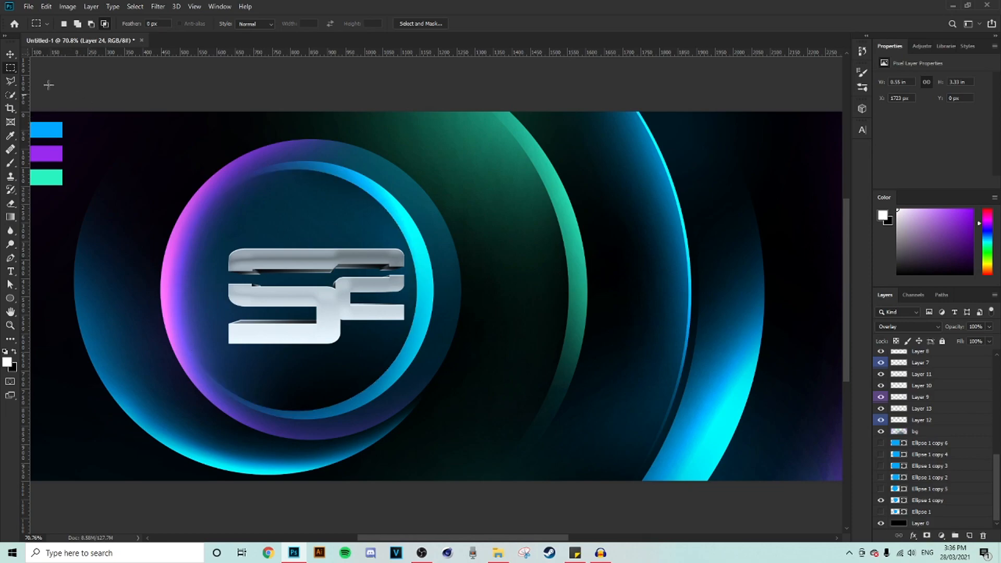
{"action": "key", "text": "ctrl+d"}
{"action": "key", "text": "v"}
Show Ellipse 1 and scale it up to about 700 px wide and high to match the outer edge of the blue ring around the logo
{"action": "left_click", "coordinate": [905, 513]}
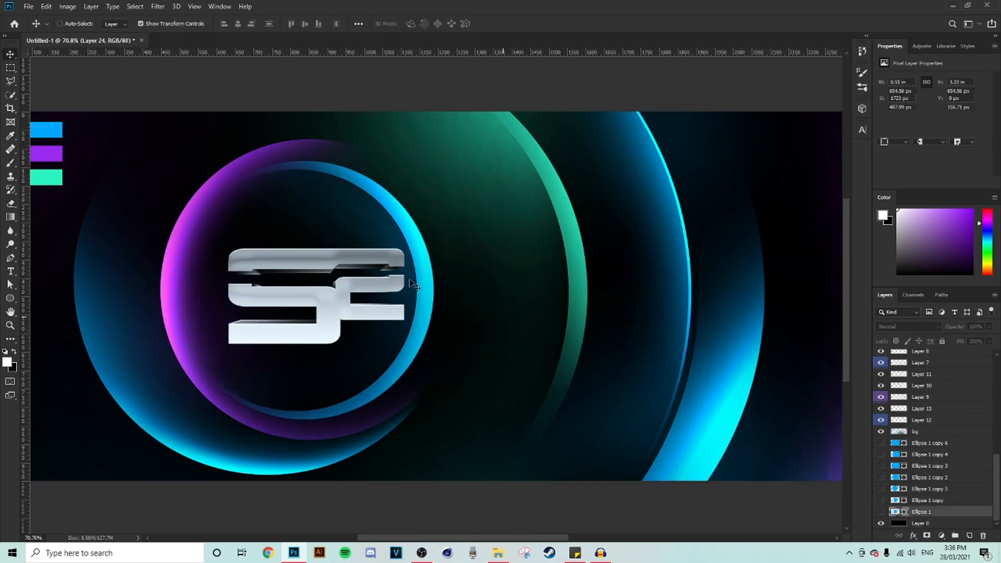
{"action": "scroll", "coordinate": [377, 258], "scroll_direction": "up", "scroll_amount": 2}
{"action": "left_click", "coordinate": [882, 512]}
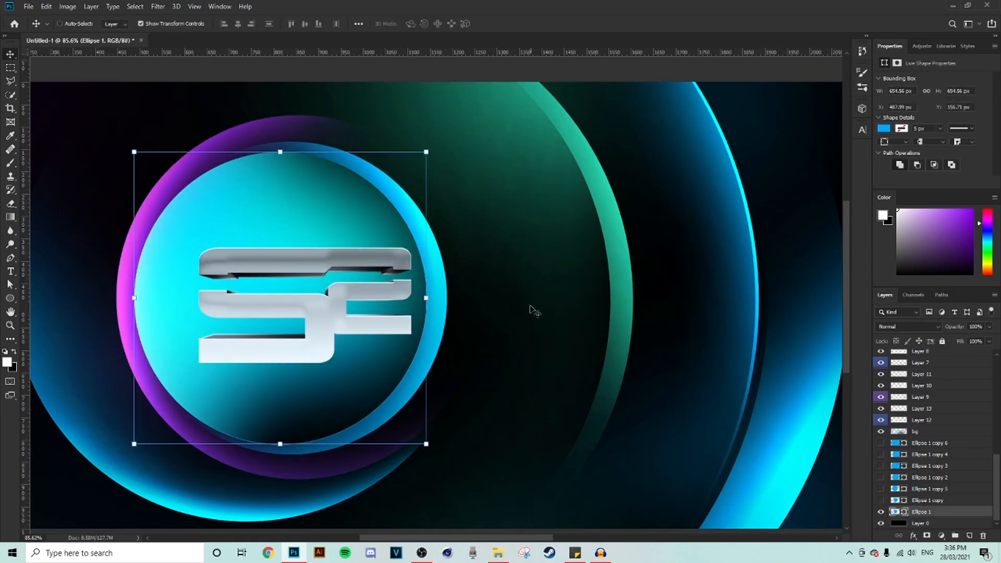
{"action": "key", "text": "ctrl+t"}
{"action": "left_click_drag", "start_coordinate": [427, 298], "coordinate": [447, 298]}
{"action": "key", "text": "Return"}
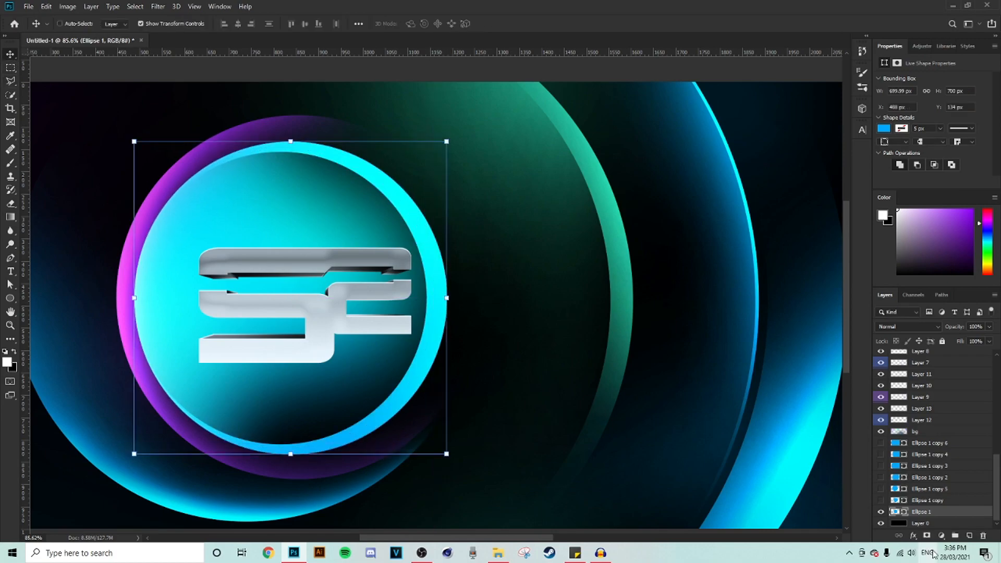
Move Ellipse 1 slightly left, just inside the outer edge of the blue ring around the logo, to an X position of 463 px
{"action": "left_click", "coordinate": [881, 512]}
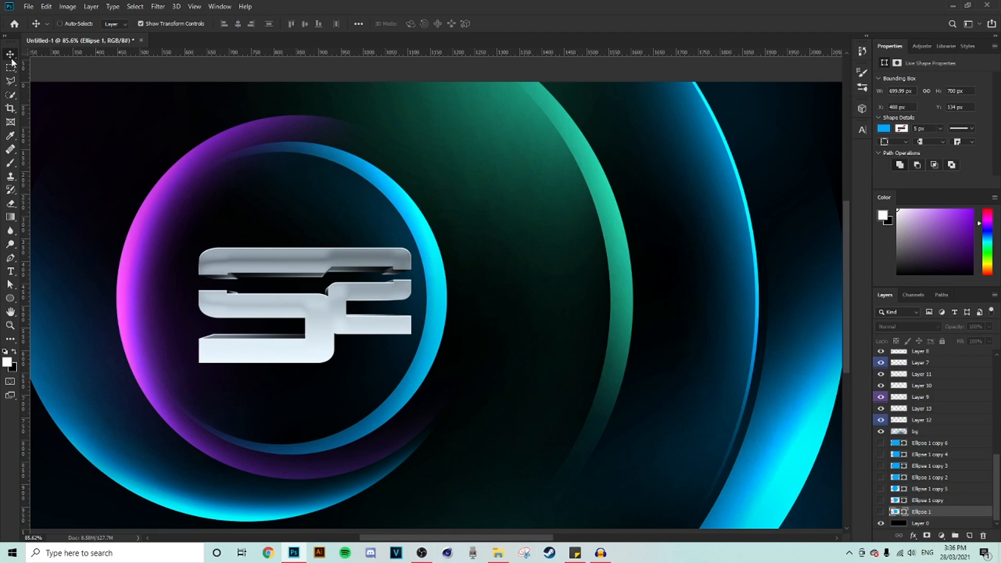
{"action": "left_click", "coordinate": [881, 513]}
{"action": "scroll", "coordinate": [427, 302], "scroll_direction": "up", "scroll_amount": 5}
{"action": "left_click_drag", "start_coordinate": [423, 302], "coordinate": [424, 302]}
Load the outline of Ellipse 1 as a selection, hide the shape and invert the selection
{"action": "left_click", "coordinate": [897, 512], "text": "ctrl"}
{"action": "left_click", "coordinate": [881, 512]}
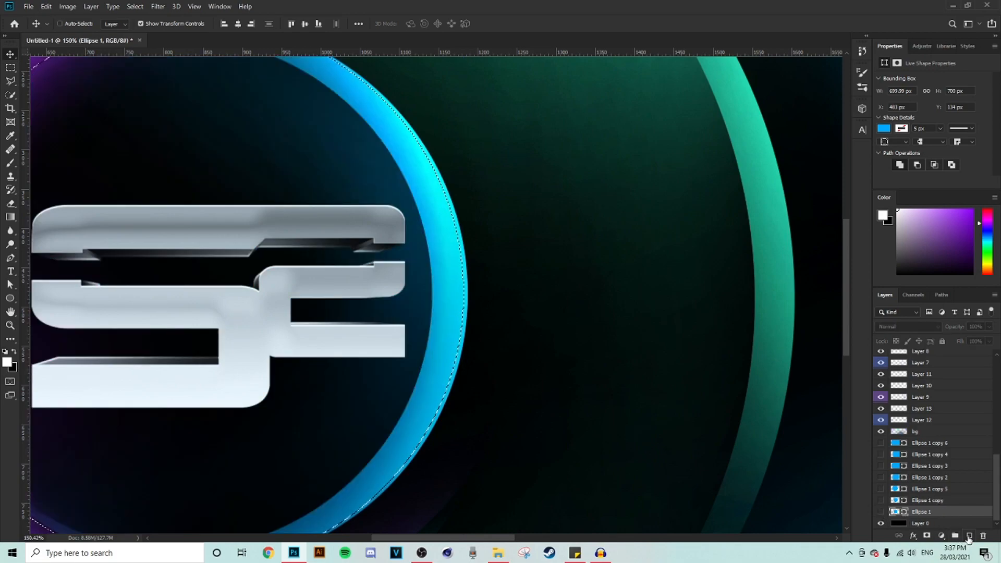
{"action": "key", "text": "m"}
{"action": "right_click", "coordinate": [250, 155]}
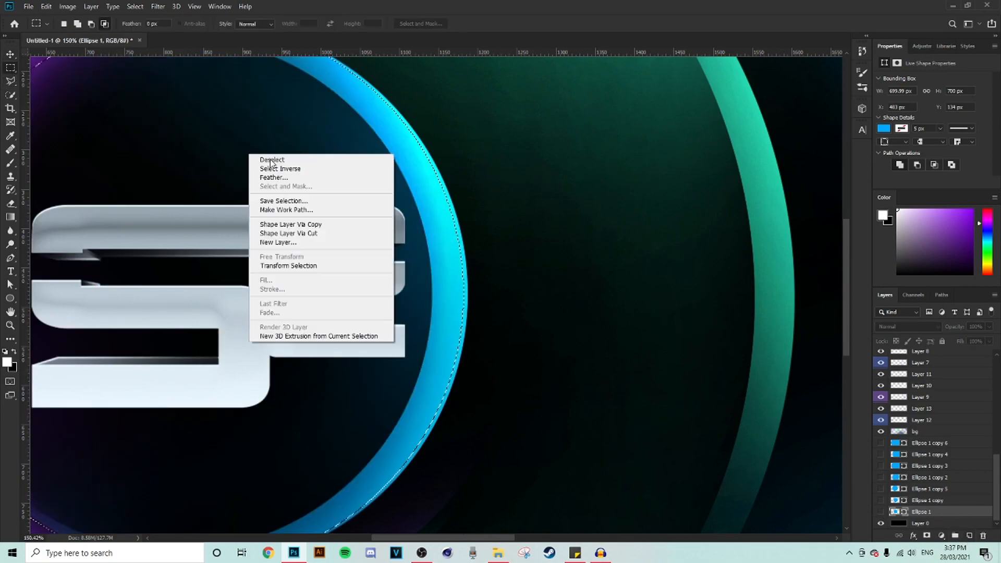
{"action": "left_click", "coordinate": [293, 169]}
Fill the inverted selection with white on a new layer above Ellipse 1 and deselect
{"action": "left_click", "coordinate": [967, 536]}
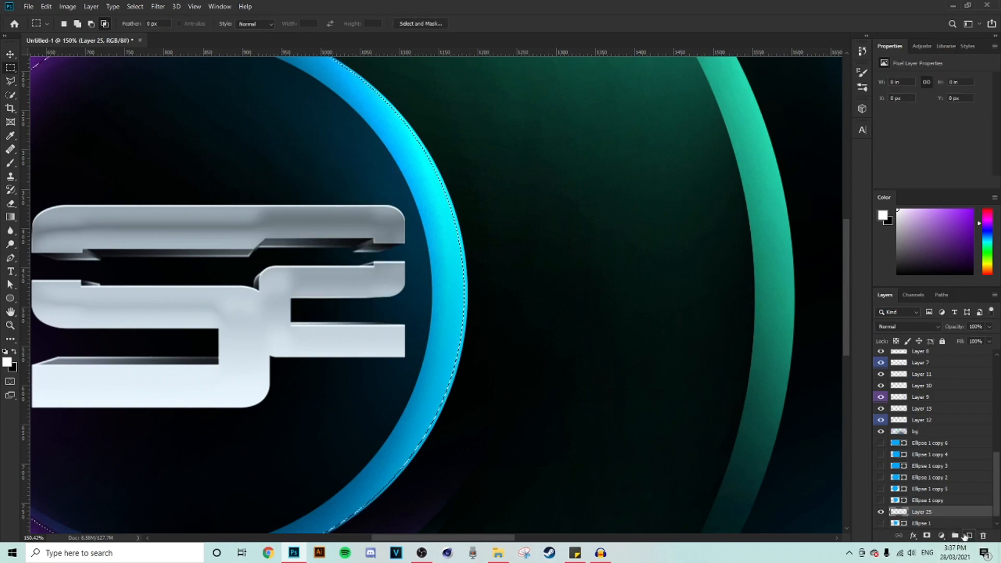
{"action": "key", "text": "alt+BackSpace"}
{"action": "key", "text": "ctrl+d"}
{"action": "scroll", "coordinate": [593, 300], "scroll_direction": "down", "scroll_amount": 5}
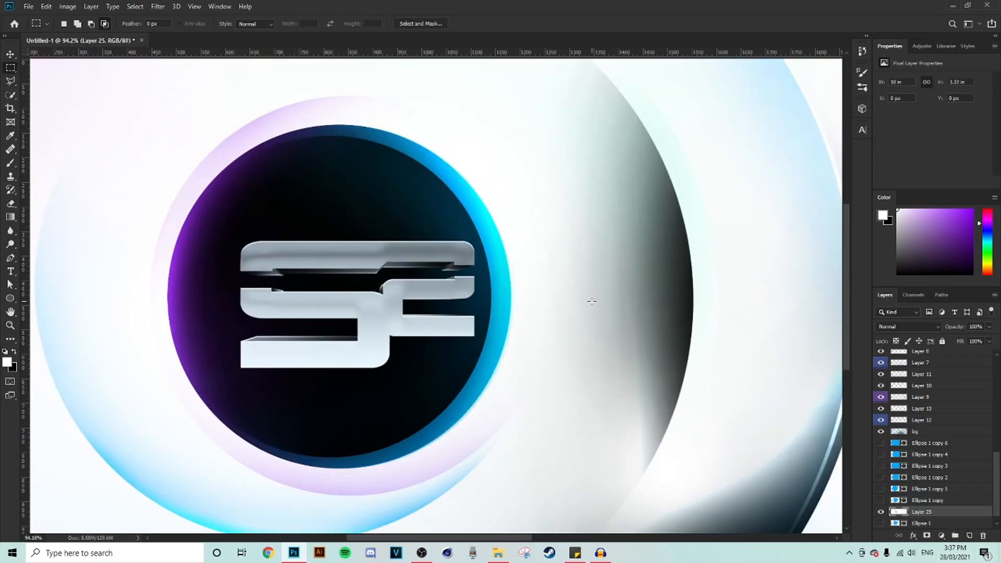
Hide Layer 25, show Ellipse 1 and move it right to an X position of 468 px, flush with the blue ring's edge
{"action": "left_click", "coordinate": [900, 521], "text": "ctrl"}
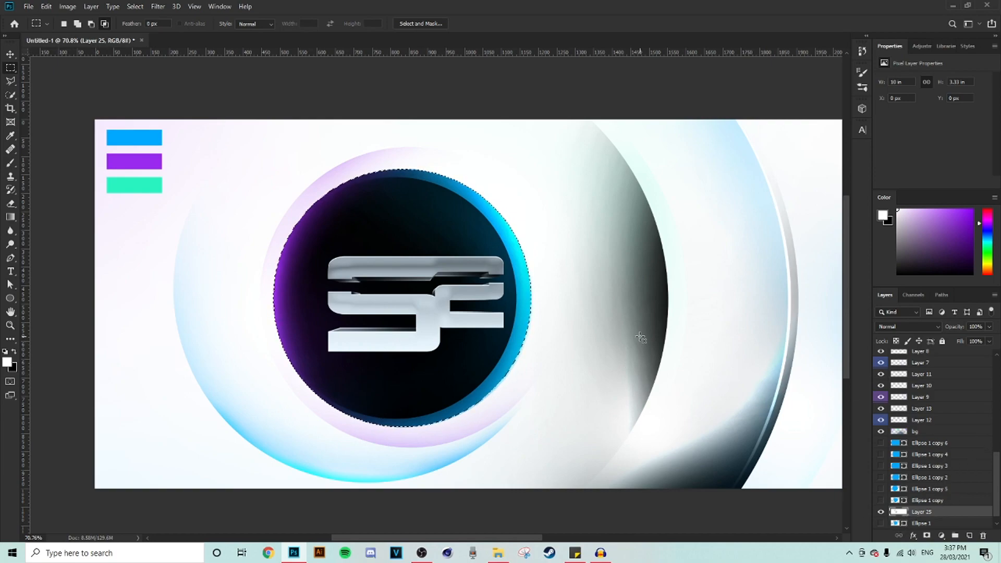
{"action": "scroll", "coordinate": [499, 282], "scroll_direction": "up", "scroll_amount": 2}
{"action": "left_click", "coordinate": [10, 54]}
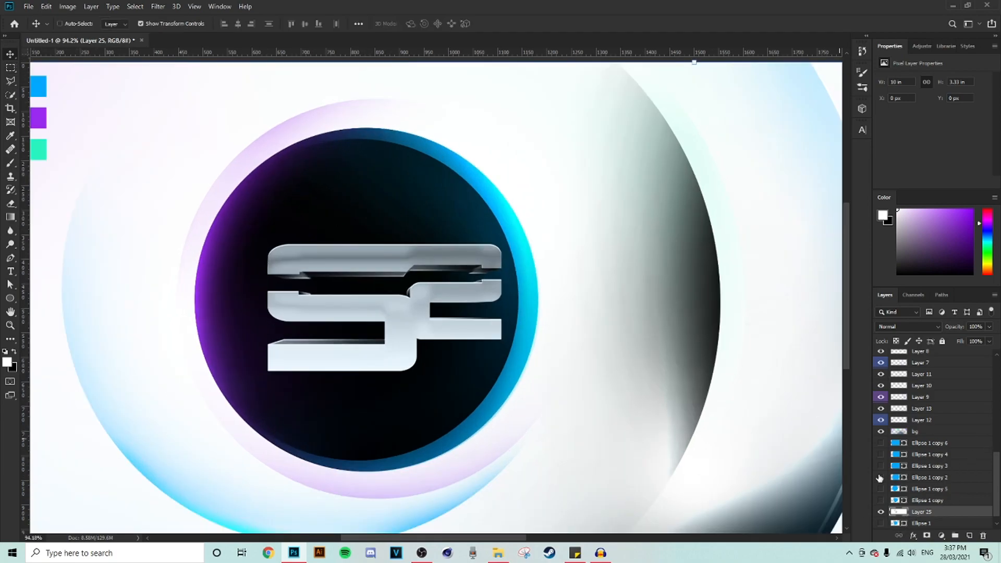
{"action": "left_click", "coordinate": [881, 512]}
{"action": "left_click", "coordinate": [919, 524]}
{"action": "scroll", "coordinate": [591, 295], "scroll_direction": "up", "scroll_amount": 4}
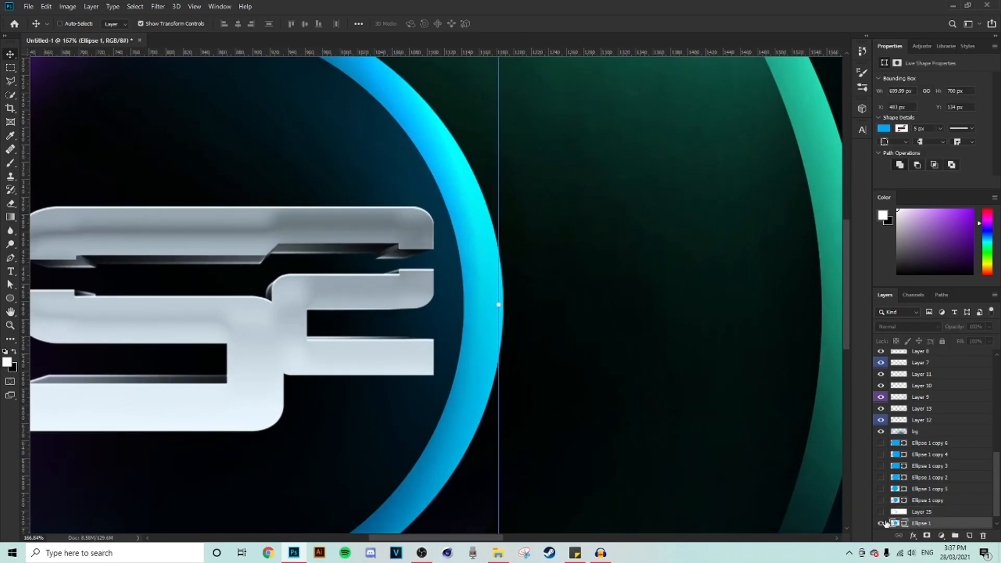
{"action": "left_click", "coordinate": [881, 523]}
{"action": "scroll", "coordinate": [451, 302], "scroll_direction": "up", "scroll_amount": 4}
{"action": "left_click_drag", "start_coordinate": [436, 295], "coordinate": [441, 298]}
Load the outline of Ellipse 1 as a selection and copy that part of the white Layer 25 to a new layer, with Ellipse 1 hidden
{"action": "left_click", "coordinate": [896, 523], "text": "ctrl"}
{"action": "left_click", "coordinate": [881, 523]}
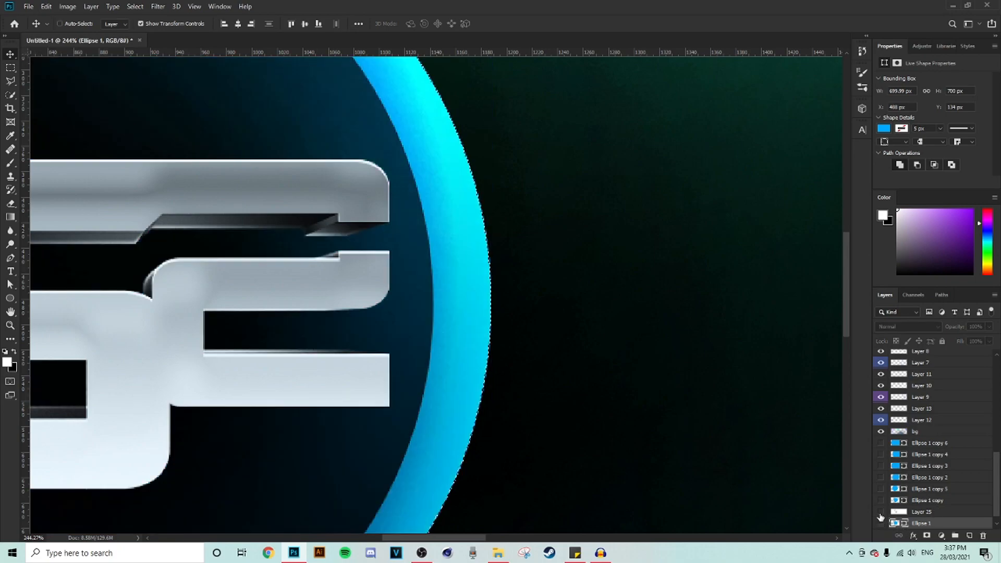
{"action": "left_click", "coordinate": [880, 511]}
{"action": "left_click", "coordinate": [921, 511]}
{"action": "key", "text": "m"}
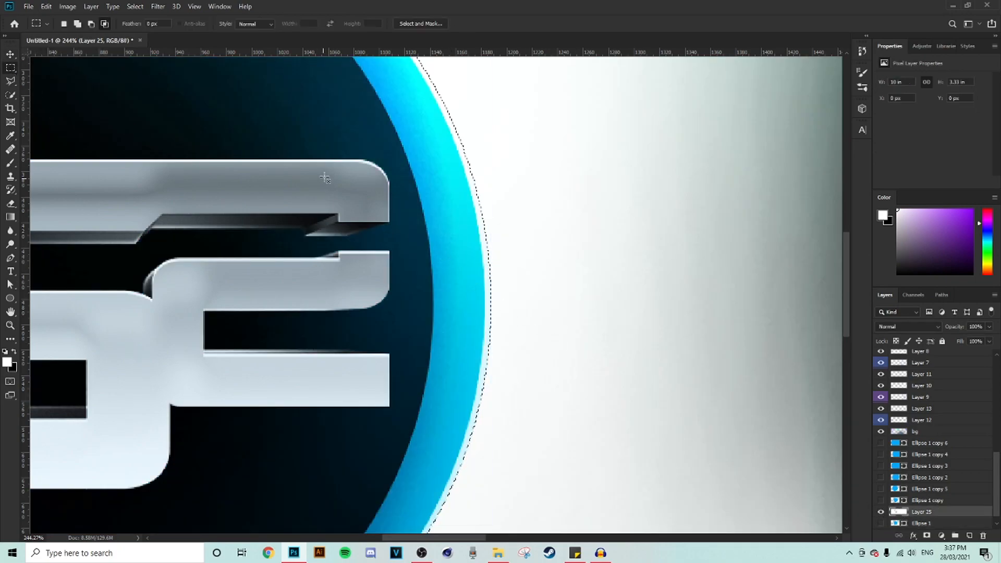
{"action": "right_click", "coordinate": [397, 173]}
{"action": "left_click", "coordinate": [440, 243]}
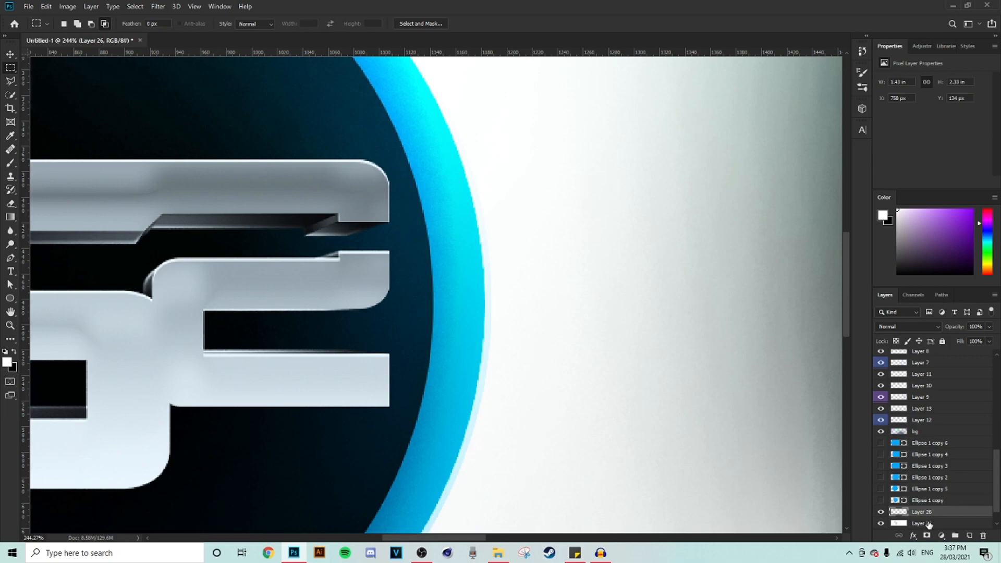
Delete the white Layer 25, leaving only the thin sliver on the blue ring around the logo
{"action": "left_click", "coordinate": [929, 525]}
{"action": "key", "text": "Delete"}
{"action": "scroll", "coordinate": [584, 320], "scroll_direction": "down", "scroll_amount": 5}
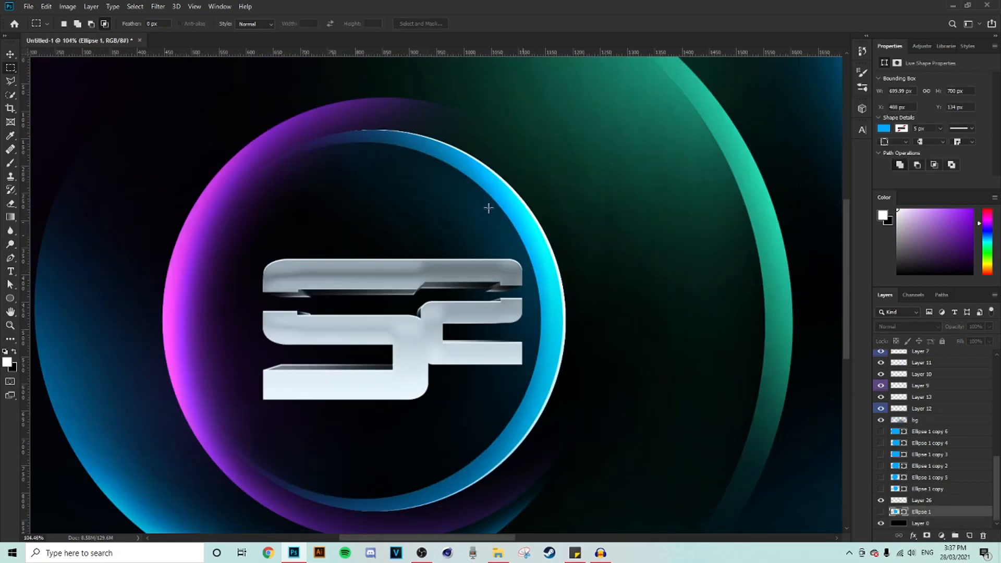
{"action": "scroll", "coordinate": [594, 359], "scroll_direction": "down", "scroll_amount": 1}
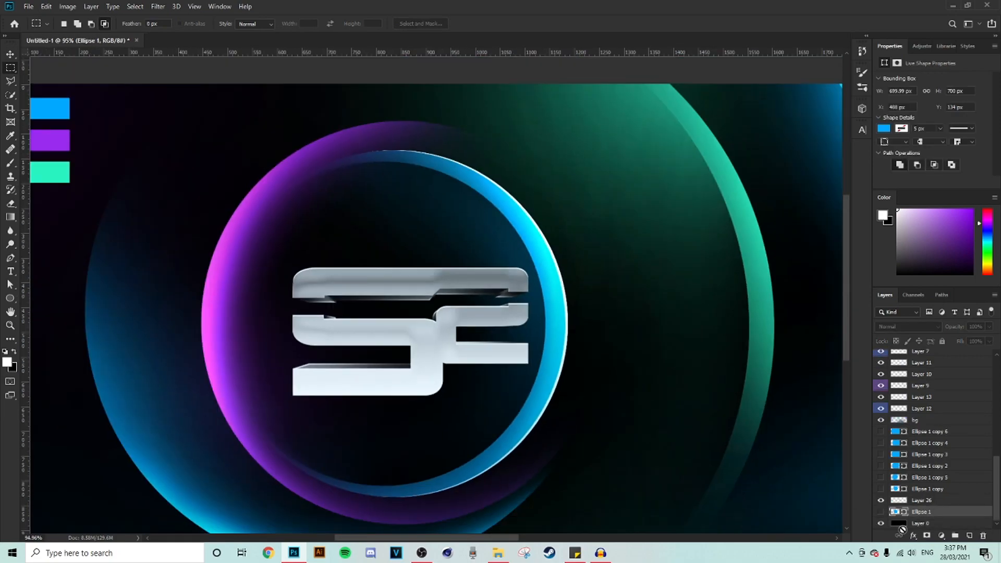
Set Layer 26 to the Overlay blend mode and move it up the layer stack between Layer 19 and Layer 22
{"action": "left_click", "coordinate": [928, 502]}
{"action": "left_click", "coordinate": [908, 327]}
{"action": "left_click", "coordinate": [905, 415]}
{"action": "left_click_drag", "start_coordinate": [923, 502], "coordinate": [917, 373]}
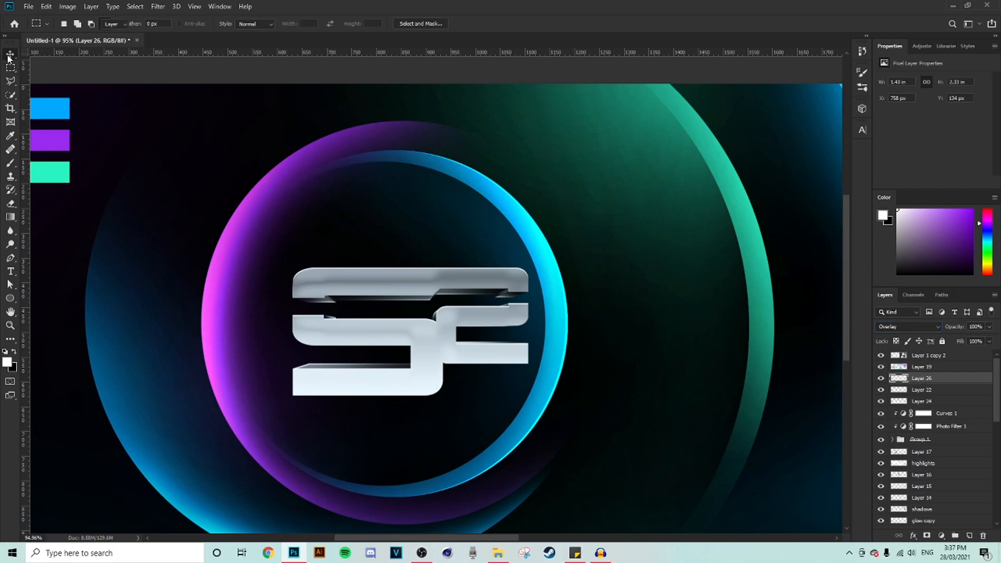
{"action": "scroll", "coordinate": [578, 293], "scroll_direction": "down", "scroll_amount": 5}
{"action": "scroll", "coordinate": [335, 323], "scroll_direction": "up", "scroll_amount": 4}
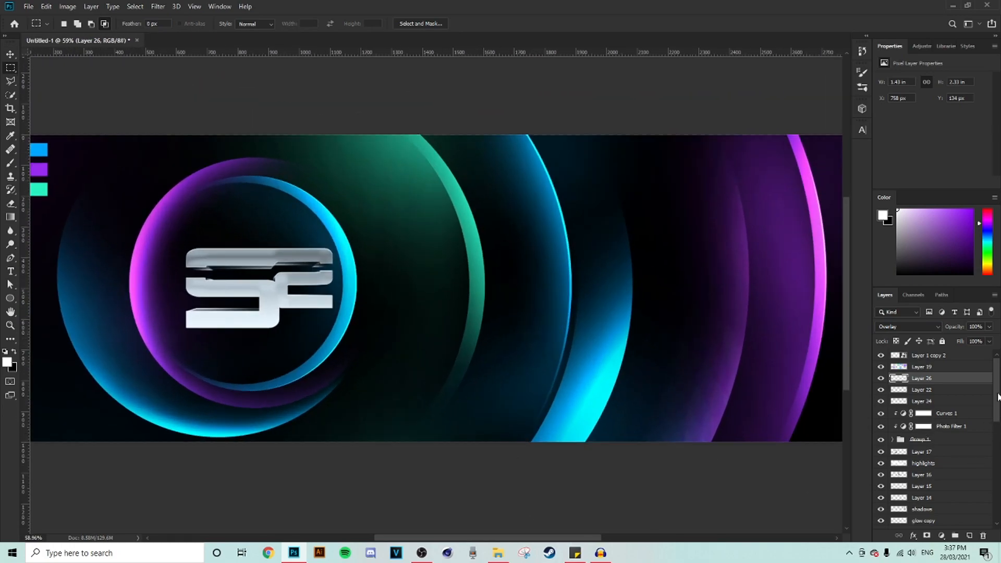
Add a Brightness/Contrast adjustment layer above Layer 1 copy 2 and set its brightness to 20
{"action": "left_click", "coordinate": [984, 359]}
{"action": "left_click", "coordinate": [920, 48]}
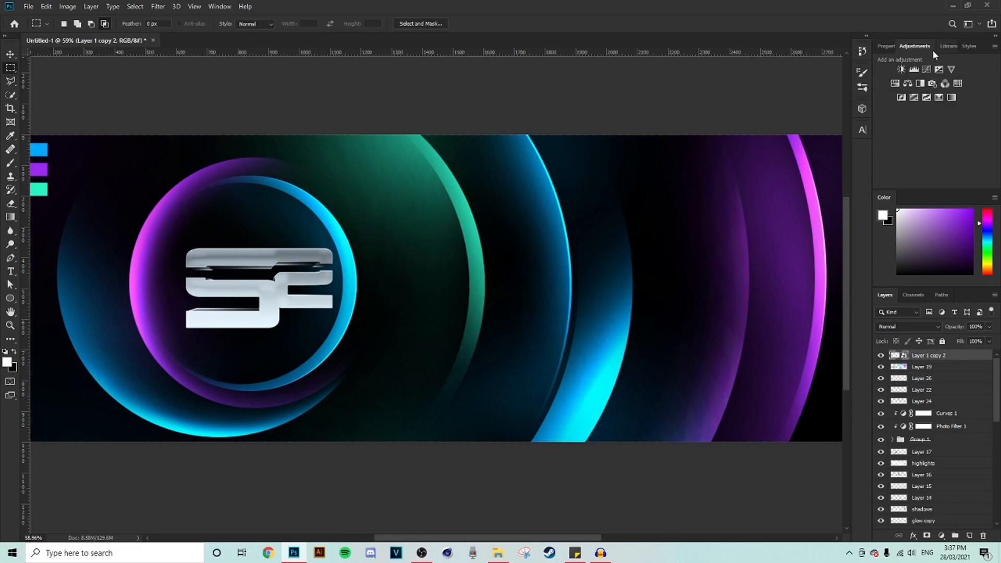
{"action": "left_click", "coordinate": [901, 69]}
{"action": "left_click_drag", "start_coordinate": [934, 111], "coordinate": [940, 110]}
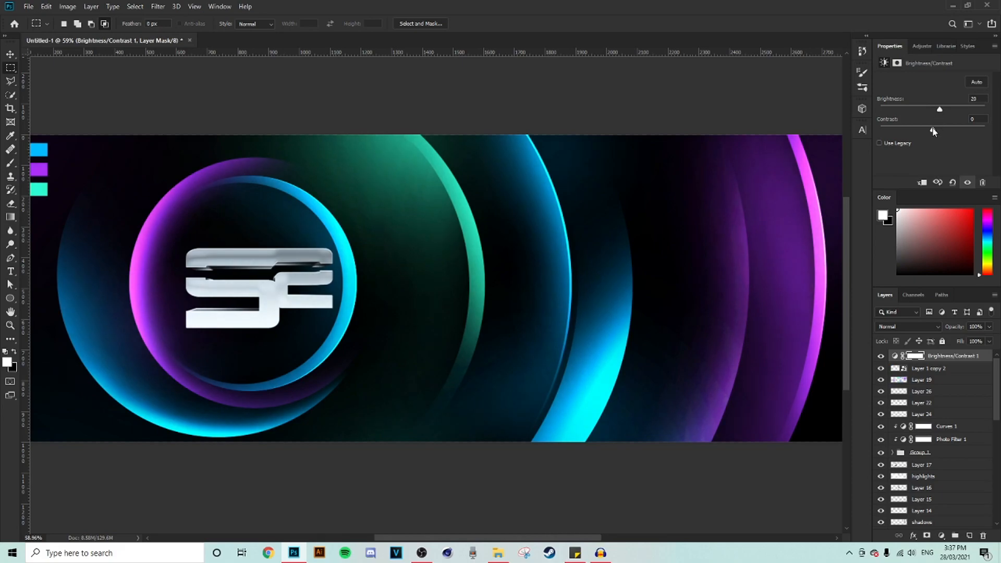
Set the adjustment layer's contrast to 27 and add a Curves adjustment layer above it with a subtle S-shaped curve
{"action": "key", "text": "ctrl+0"}
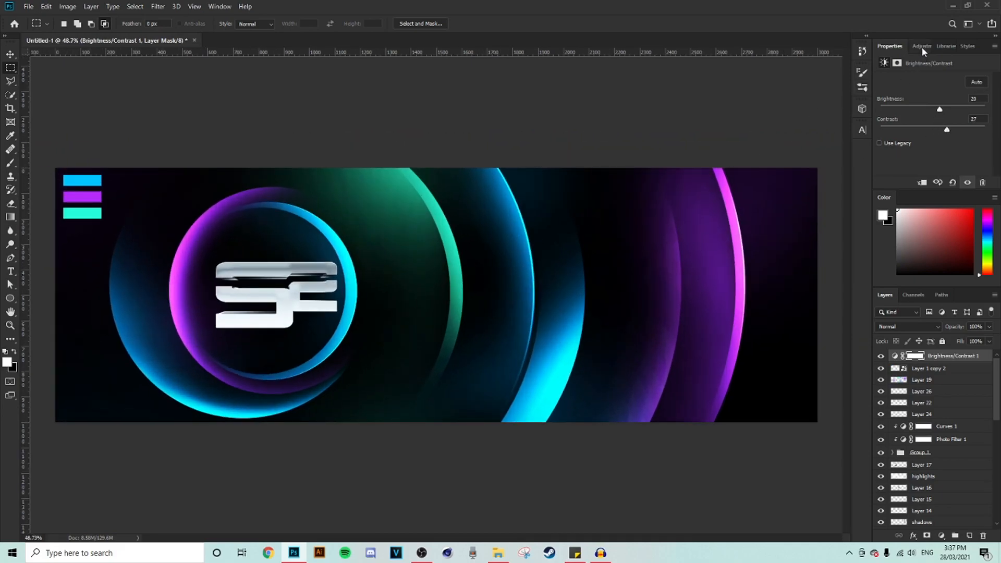
{"action": "left_click", "coordinate": [922, 46]}
{"action": "left_click", "coordinate": [931, 69]}
{"action": "left_click", "coordinate": [916, 158]}
{"action": "left_click", "coordinate": [966, 105]}
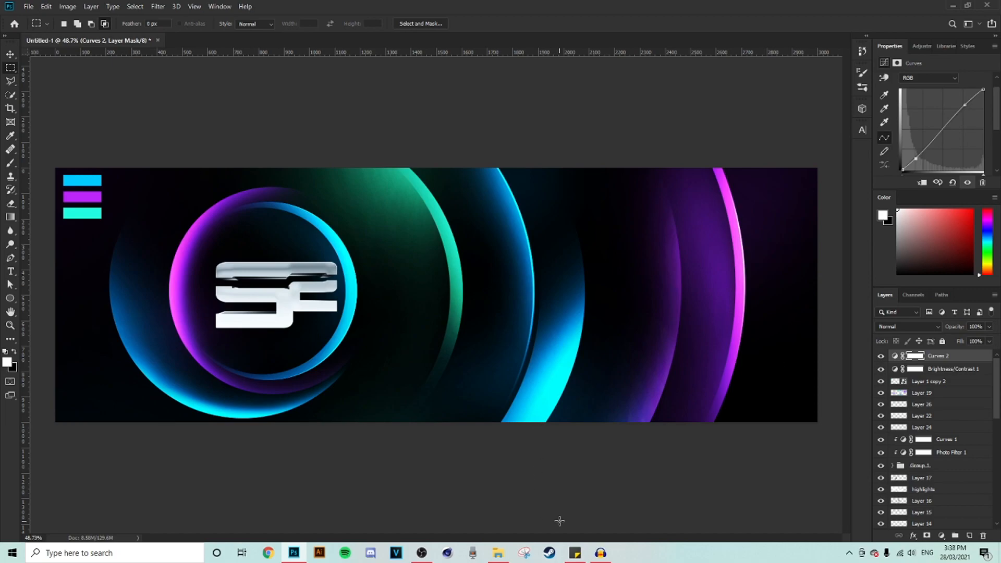
Add a Montserrat Medium text layer reading "Soar Gaming" beside the ringed logo, above the Curves adjustment
{"action": "scroll", "coordinate": [559, 520], "scroll_direction": "up", "scroll_amount": 2}
{"action": "left_click_drag", "start_coordinate": [564, 539], "coordinate": [536, 538]}
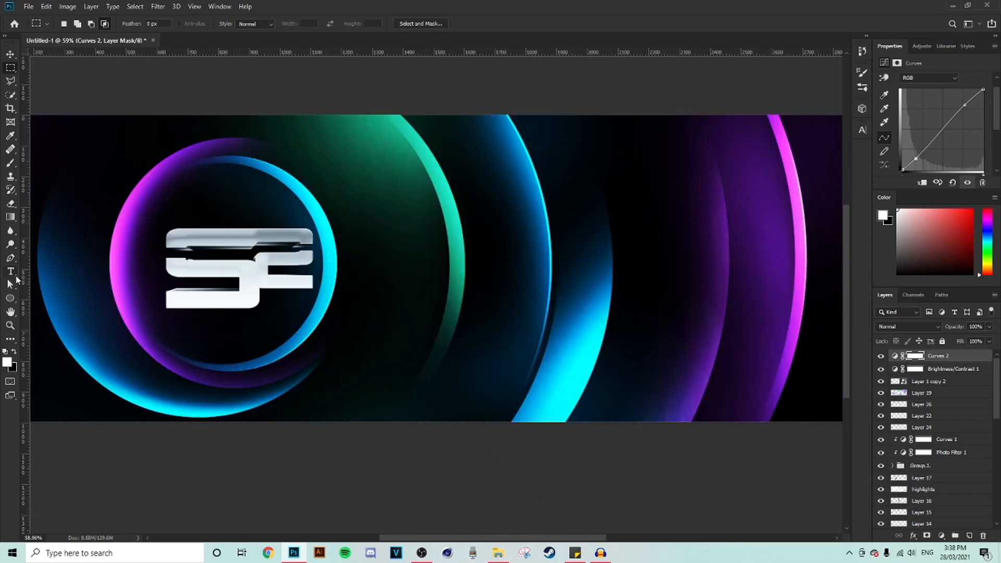
{"action": "left_click", "coordinate": [11, 272]}
{"action": "scroll", "coordinate": [398, 251], "scroll_direction": "up", "scroll_amount": 2}
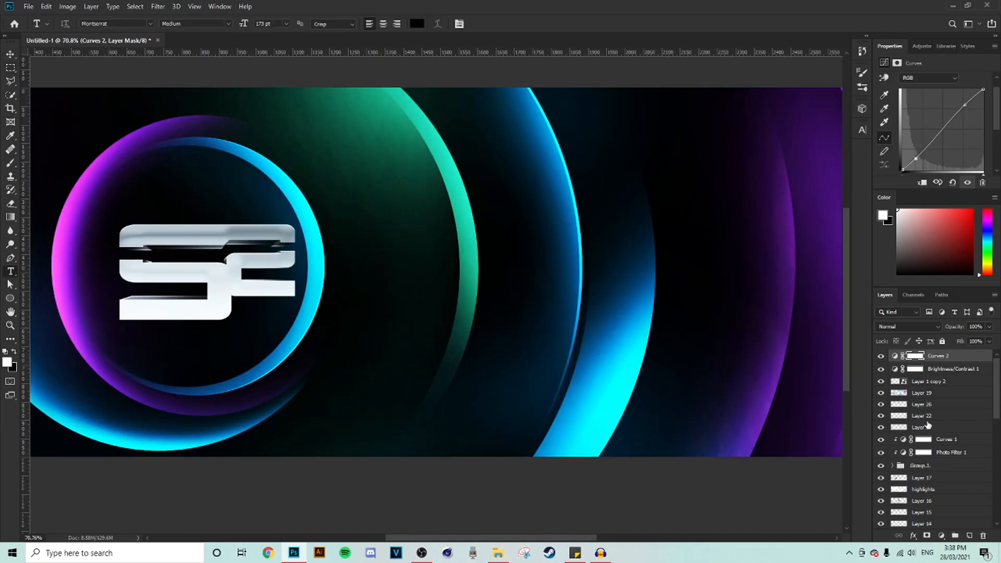
{"action": "scroll", "coordinate": [376, 255], "scroll_direction": "up", "scroll_amount": 2}
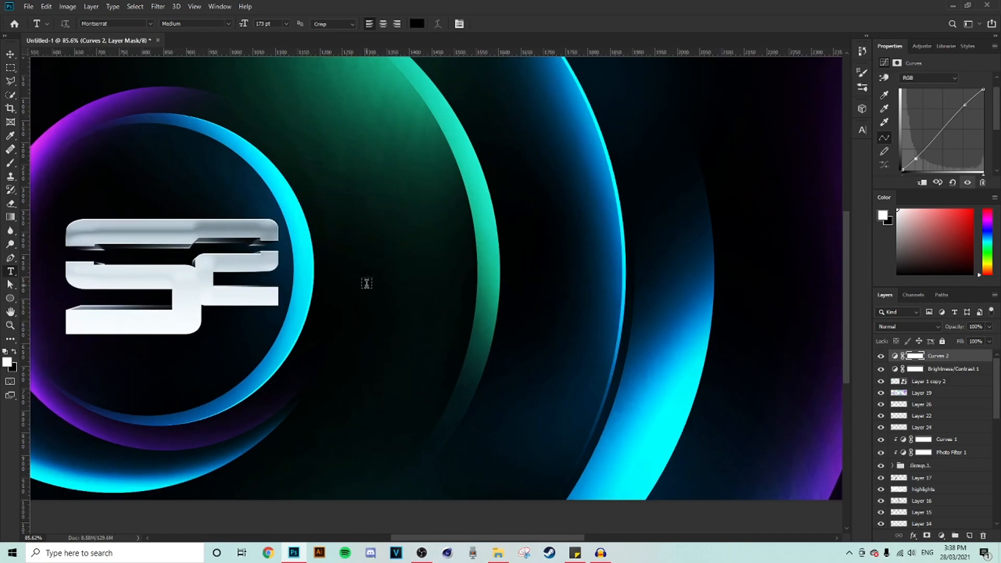
{"action": "left_click", "coordinate": [366, 283]}
{"action": "type", "text": "SOA"}
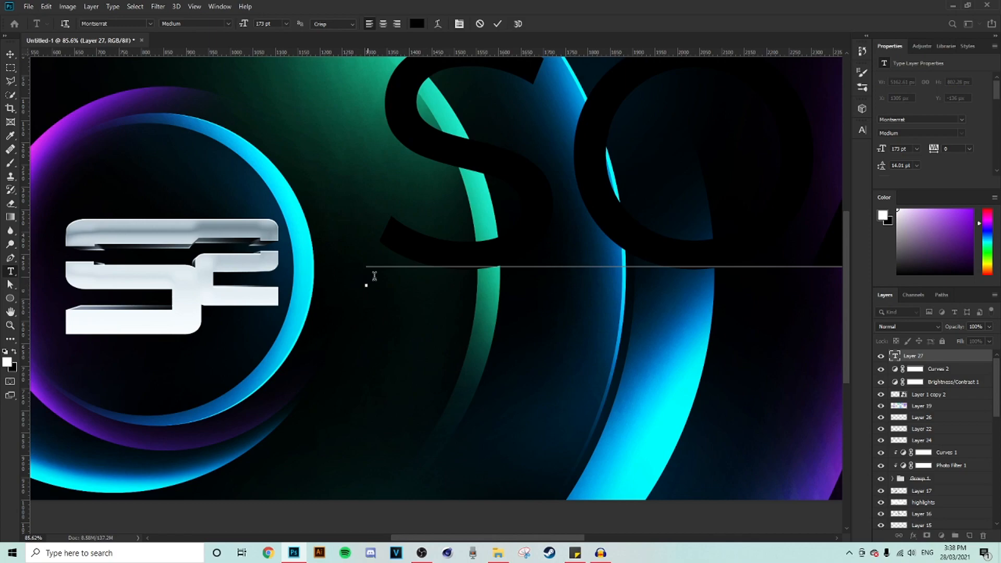
{"action": "scroll", "coordinate": [374, 276], "scroll_direction": "down", "scroll_amount": 5}
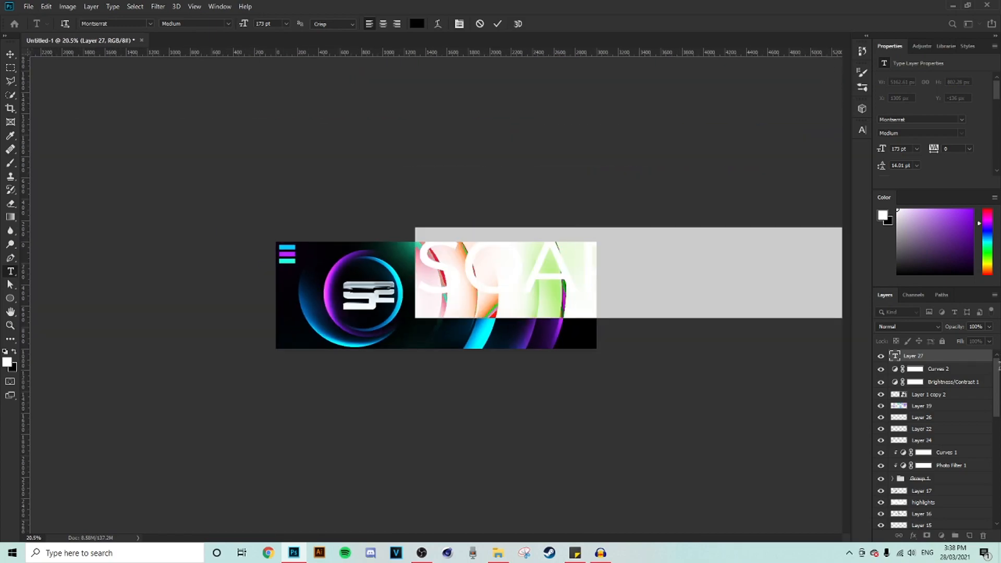
{"action": "scroll", "coordinate": [622, 330], "scroll_direction": "down", "scroll_amount": 1}
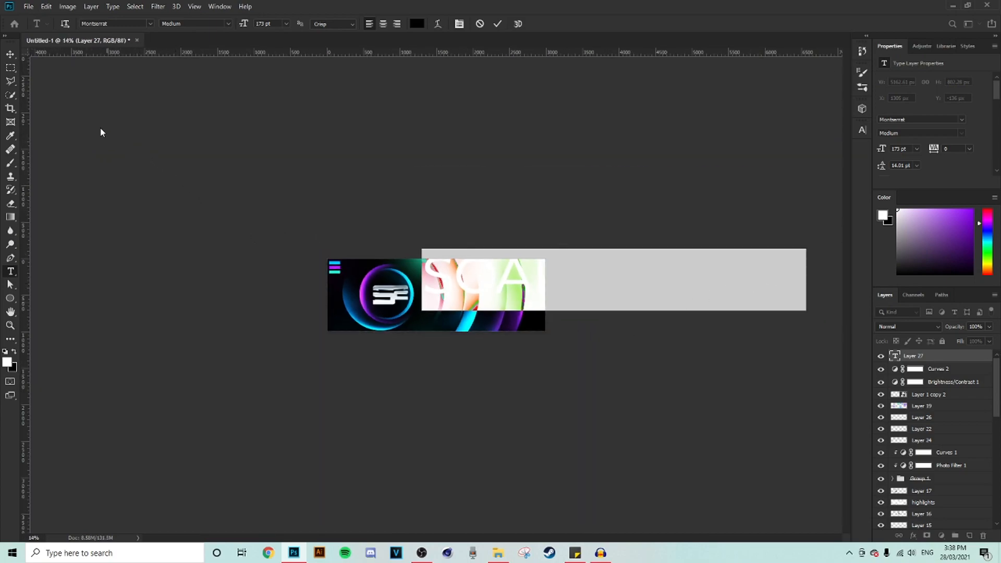
{"action": "left_click", "coordinate": [11, 54]}
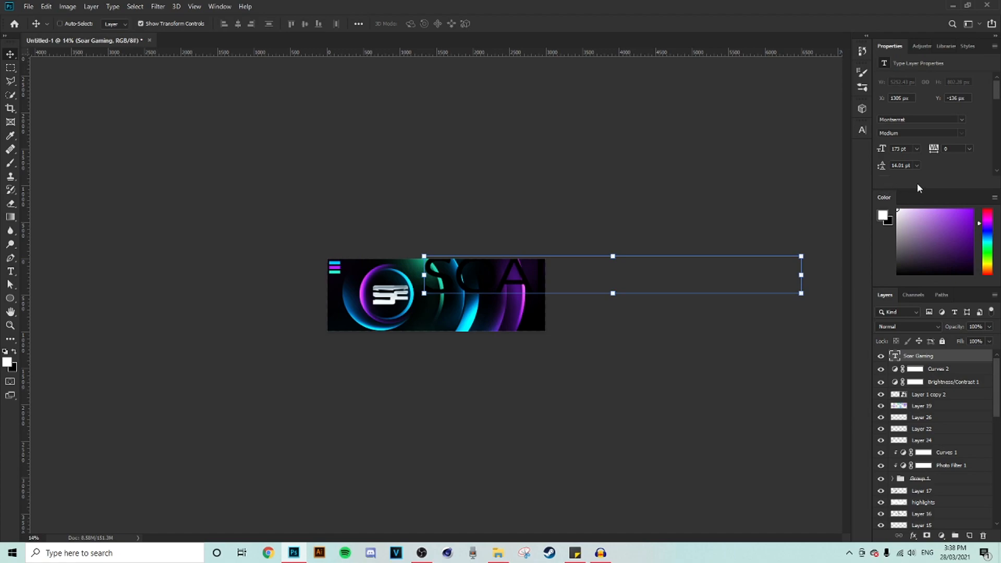
Turn off All Caps for the Soar Gaming text, scale it down to about 6.64 pt and place it between the logo and the green ring
{"action": "left_click", "coordinate": [863, 130]}
{"action": "left_click", "coordinate": [774, 202]}
{"action": "scroll", "coordinate": [680, 251], "scroll_direction": "up", "scroll_amount": 2}
{"action": "left_click_drag", "start_coordinate": [546, 285], "coordinate": [472, 293]}
{"action": "left_click_drag", "start_coordinate": [747, 284], "coordinate": [391, 286]}
{"action": "key", "text": "ctrl+plus"}
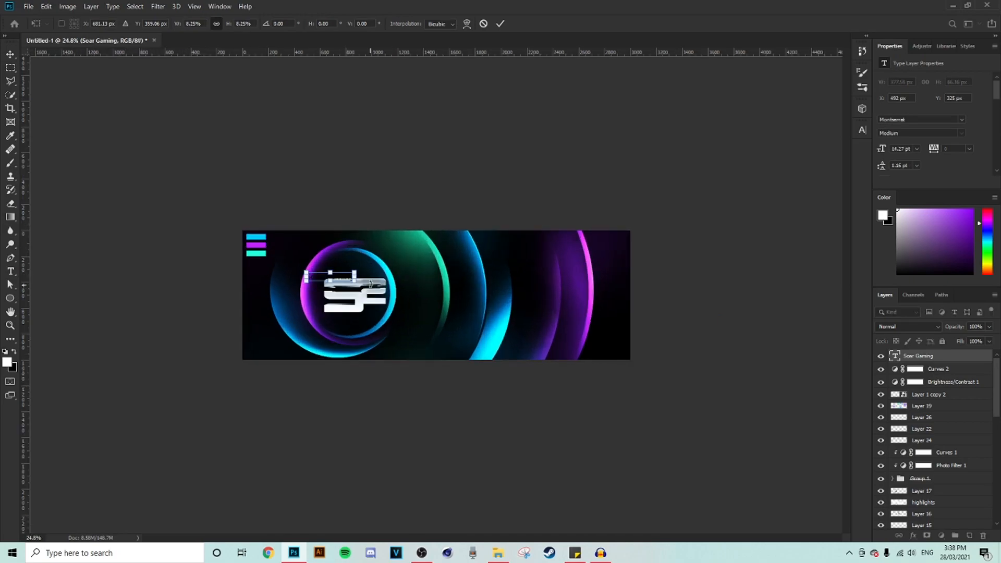
{"action": "scroll", "coordinate": [370, 283], "scroll_direction": "up", "scroll_amount": 5}
{"action": "left_click_drag", "start_coordinate": [273, 254], "coordinate": [514, 321]}
{"action": "left_click", "coordinate": [10, 68]}
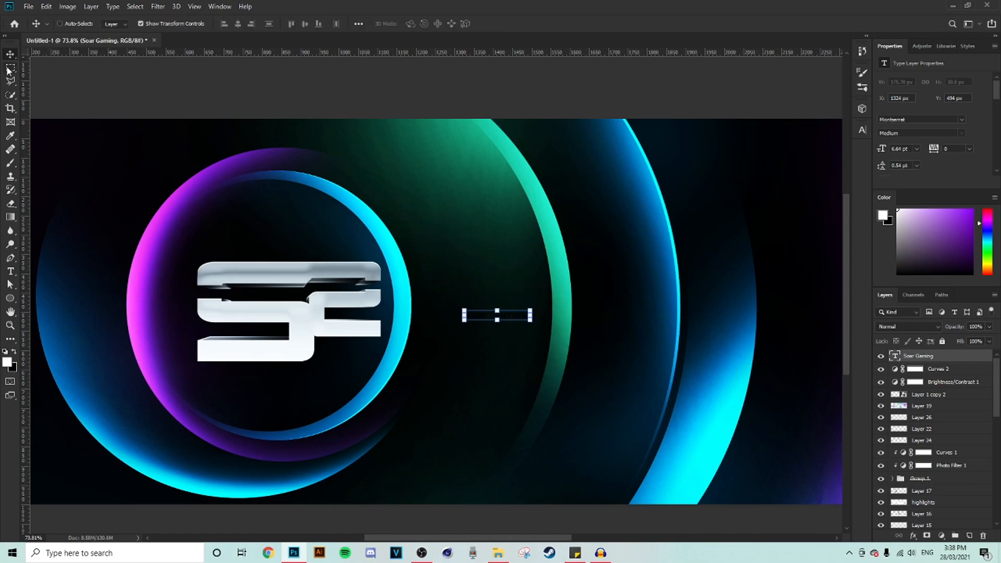
Change the colour of the Soar Gaming text from black to white
{"action": "left_click", "coordinate": [11, 271]}
{"action": "left_click", "coordinate": [416, 24]}
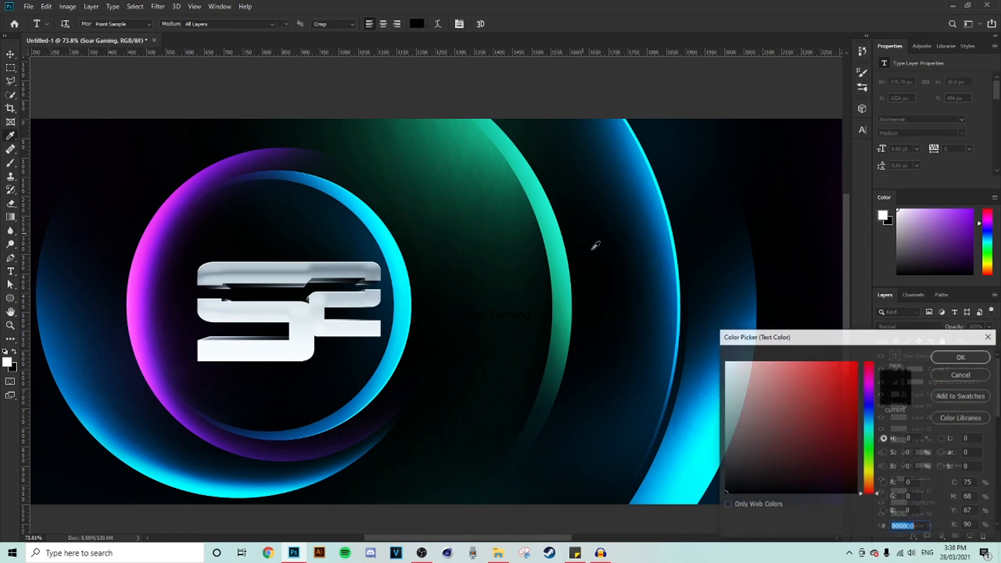
{"action": "left_click_drag", "start_coordinate": [741, 373], "coordinate": [493, 199]}
{"action": "left_click", "coordinate": [962, 357]}
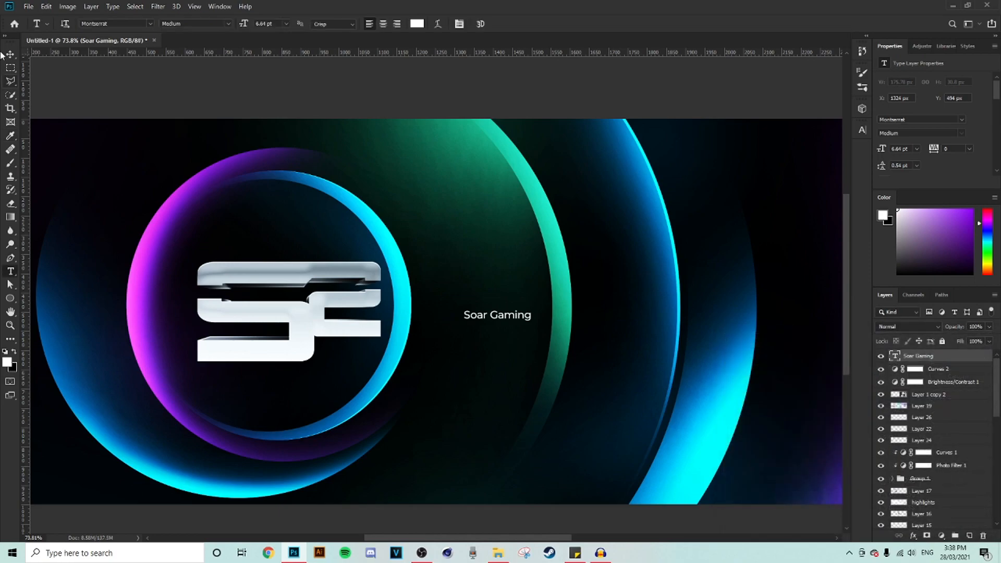
Move the Soar Gaming text slightly upward in the dark area between the logo and the green ring
{"action": "left_click", "coordinate": [10, 57]}
{"action": "left_click_drag", "start_coordinate": [513, 316], "coordinate": [513, 309]}
{"action": "left_click", "coordinate": [10, 67]}
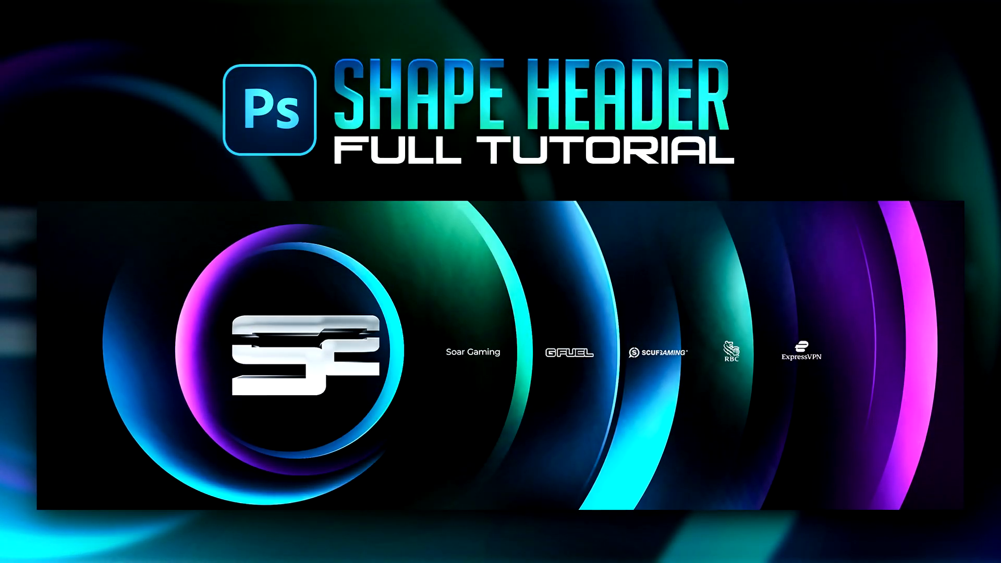